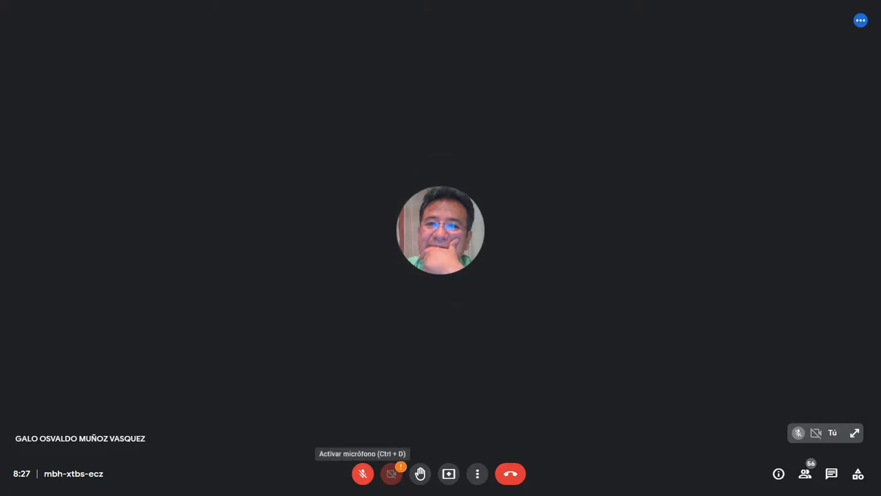
Unmute the meeting microphone and mute it again.
{"action": "left_click", "coordinate": [363, 472]}
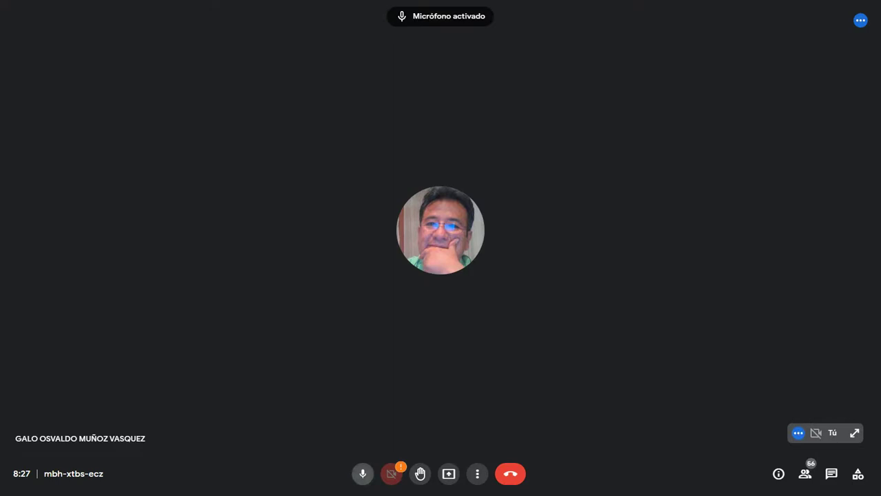
{"action": "left_click", "coordinate": [362, 472]}
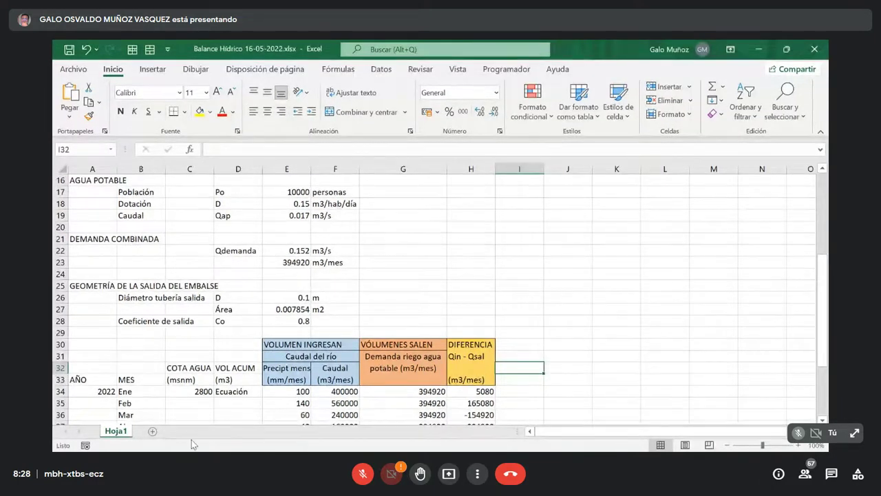
Format the title BALANCE HÍDRICO EN EL EMBALSE in B2 as red, size 16, bold and underlined.
{"action": "scroll", "coordinate": [110, 421], "scroll_direction": "up", "scroll_amount": 5}
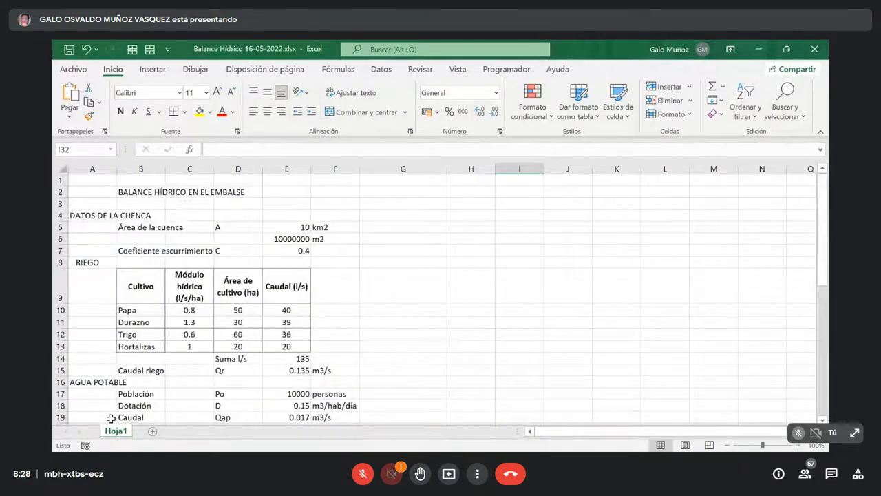
{"action": "left_click", "coordinate": [136, 195]}
{"action": "left_click", "coordinate": [222, 112]}
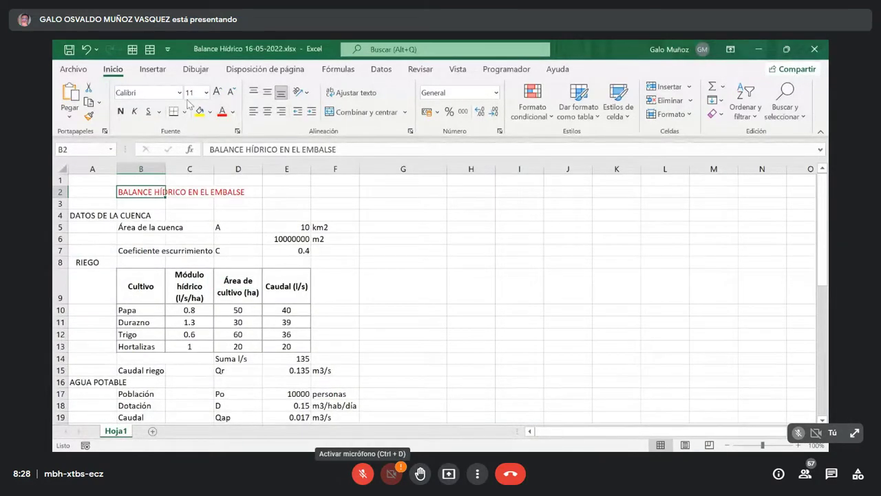
{"action": "left_click", "coordinate": [207, 92]}
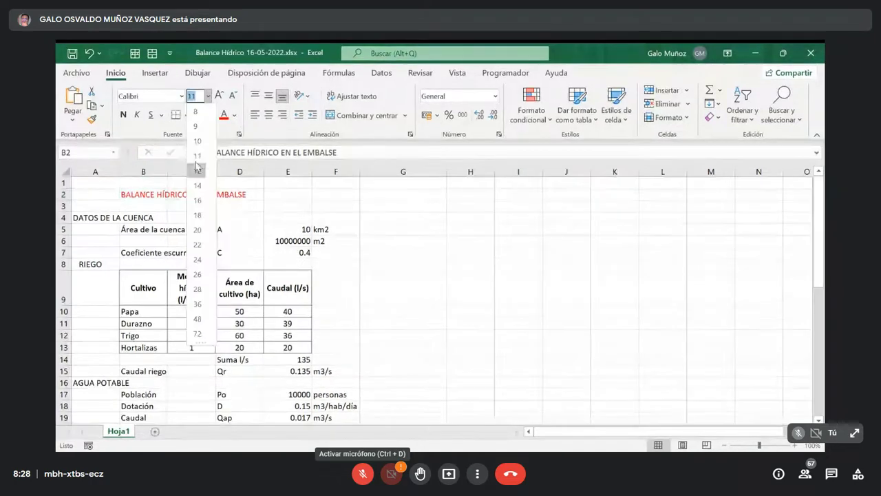
{"action": "left_click", "coordinate": [200, 199]}
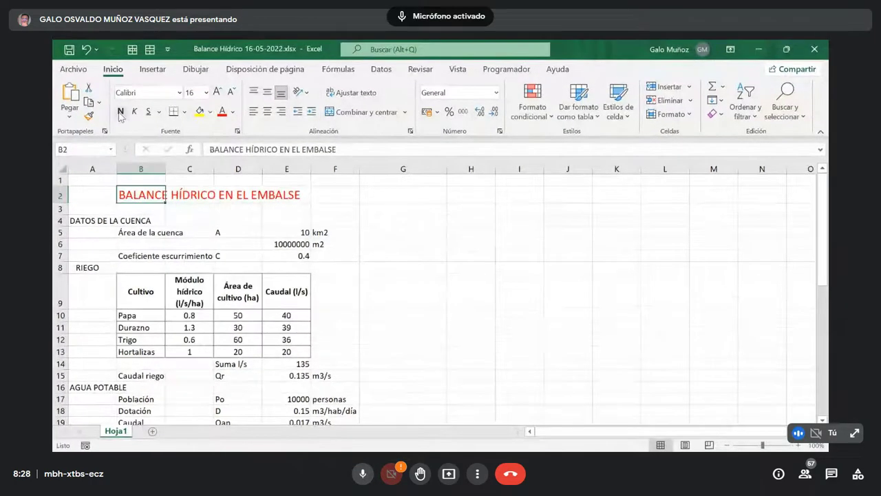
{"action": "left_click", "coordinate": [123, 114]}
{"action": "left_click", "coordinate": [149, 112]}
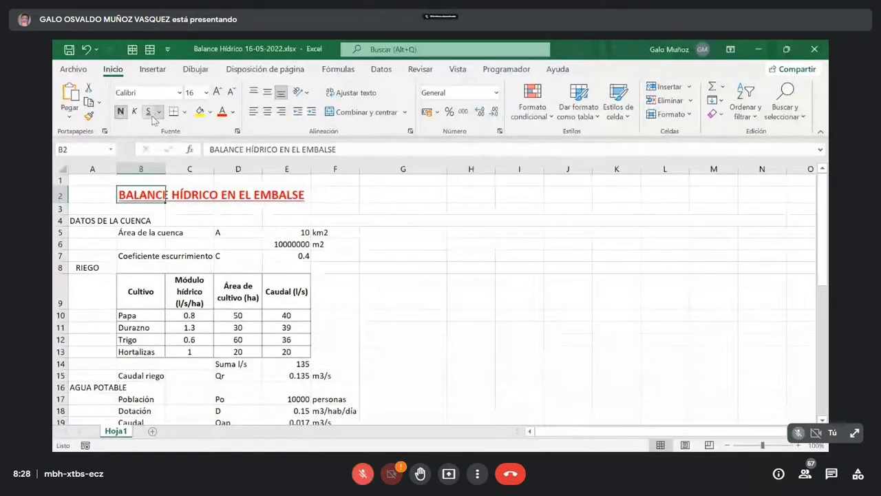
Make the heading DATOS DE LA CUENCA in A4 bold and give it a darker blue theme font colour.
{"action": "left_click", "coordinate": [98, 223]}
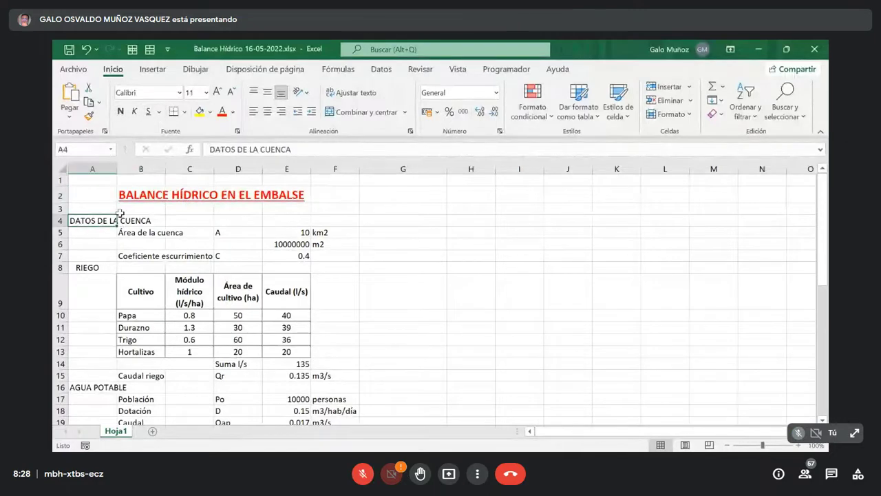
{"action": "left_click", "coordinate": [234, 111]}
{"action": "left_click", "coordinate": [242, 132]}
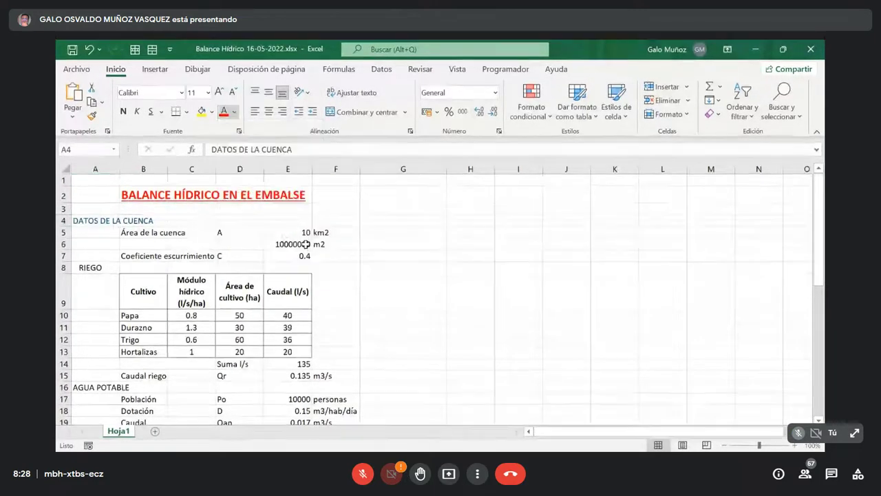
{"action": "left_click", "coordinate": [121, 111]}
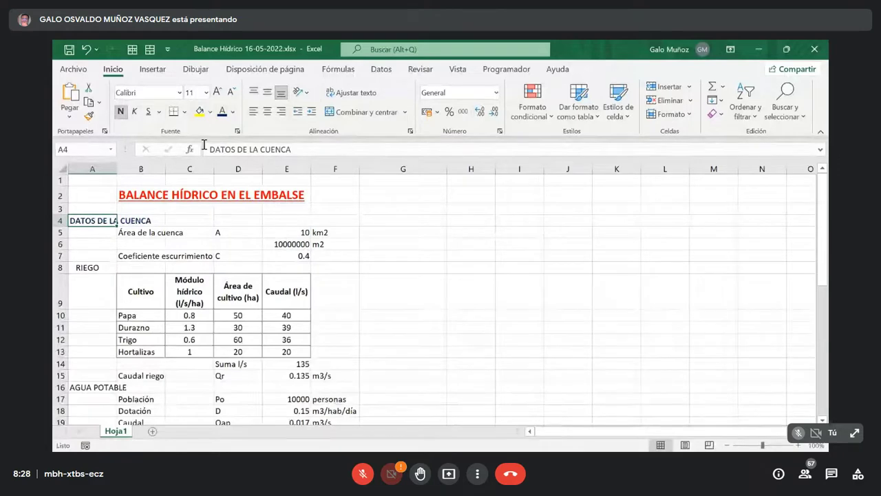
{"action": "left_click", "coordinate": [232, 112]}
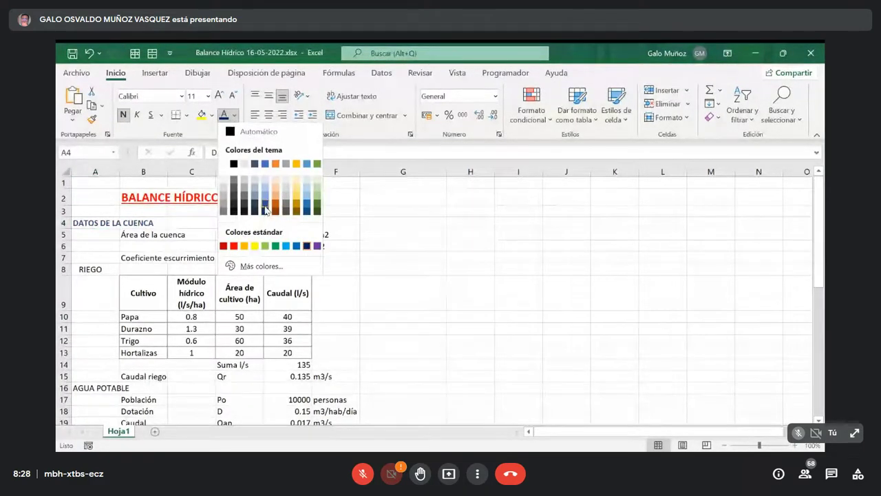
{"action": "left_click", "coordinate": [266, 210]}
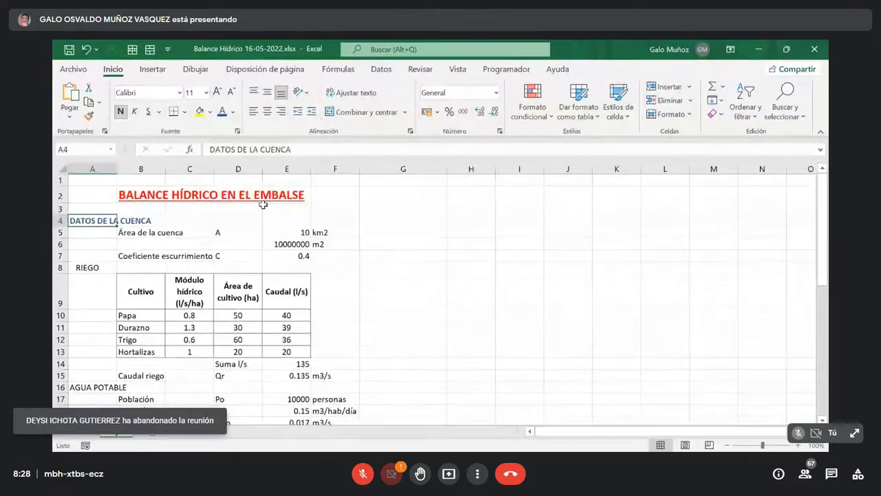
{"action": "left_click", "coordinate": [232, 112]}
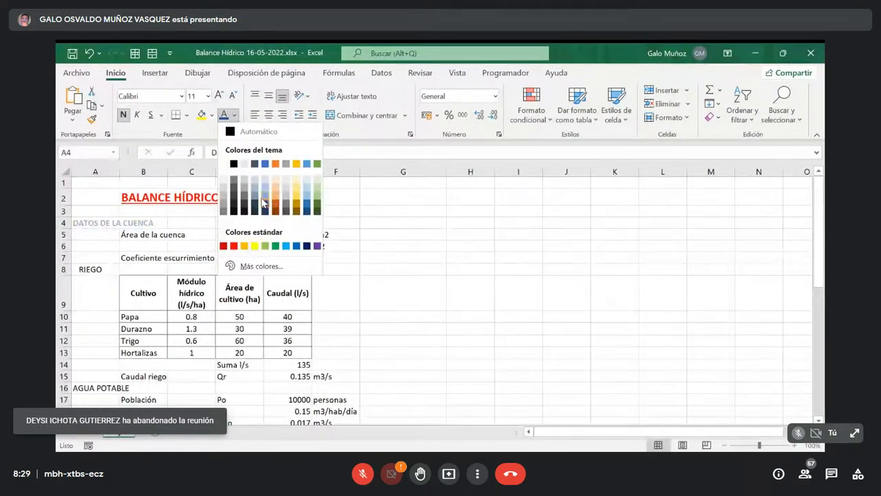
{"action": "left_click", "coordinate": [307, 203]}
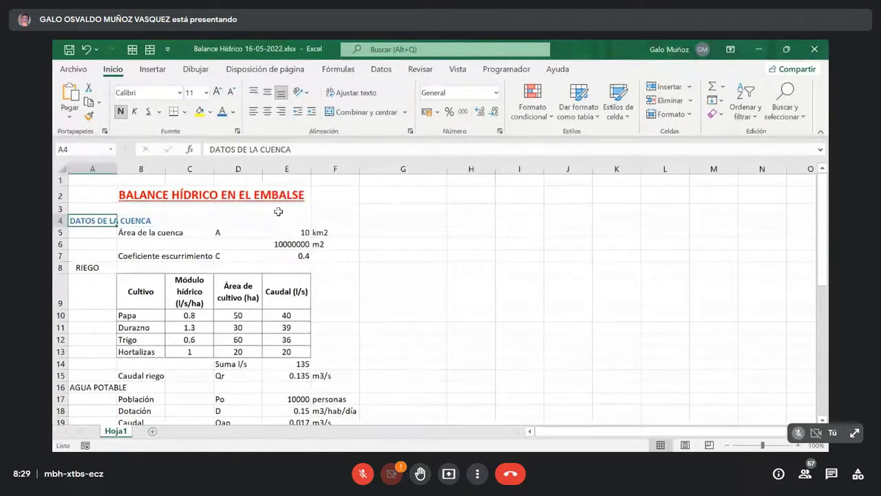
Make the heading RIEGO in A8 bold and give it the darkest green theme font colour.
{"action": "left_click", "coordinate": [96, 267]}
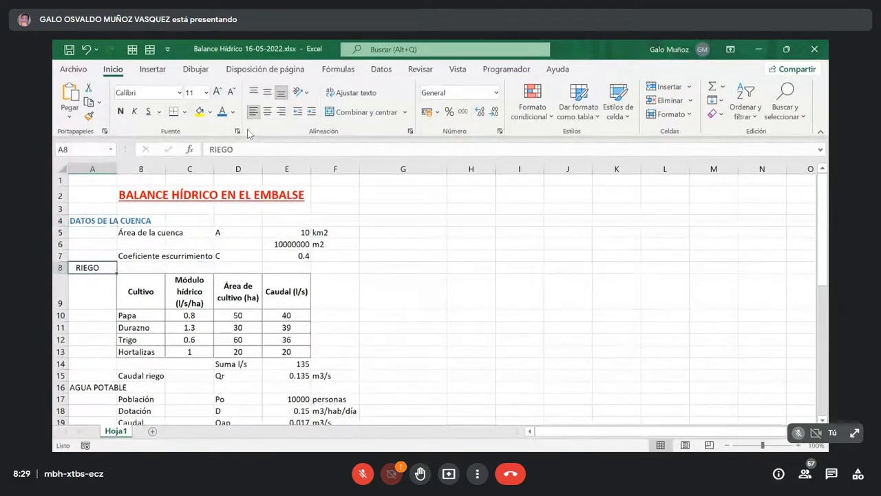
{"action": "left_click", "coordinate": [233, 112]}
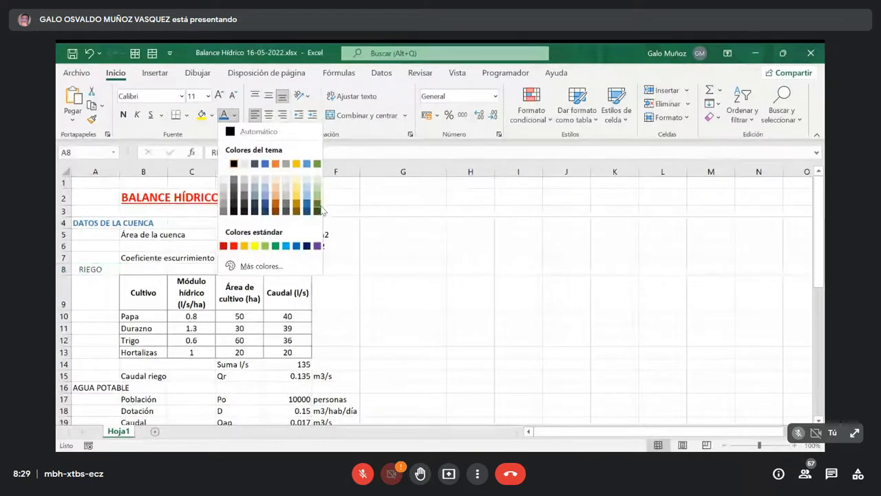
{"action": "left_click", "coordinate": [318, 204]}
{"action": "left_click", "coordinate": [232, 112]}
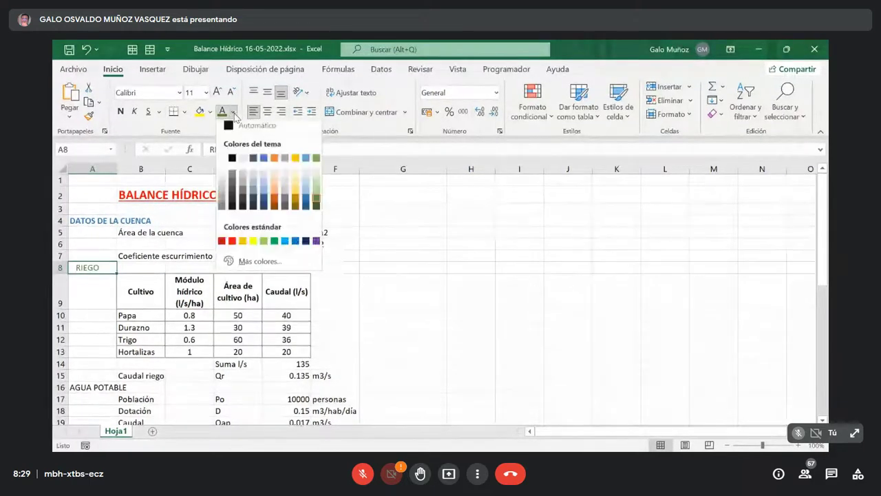
{"action": "left_click", "coordinate": [316, 208]}
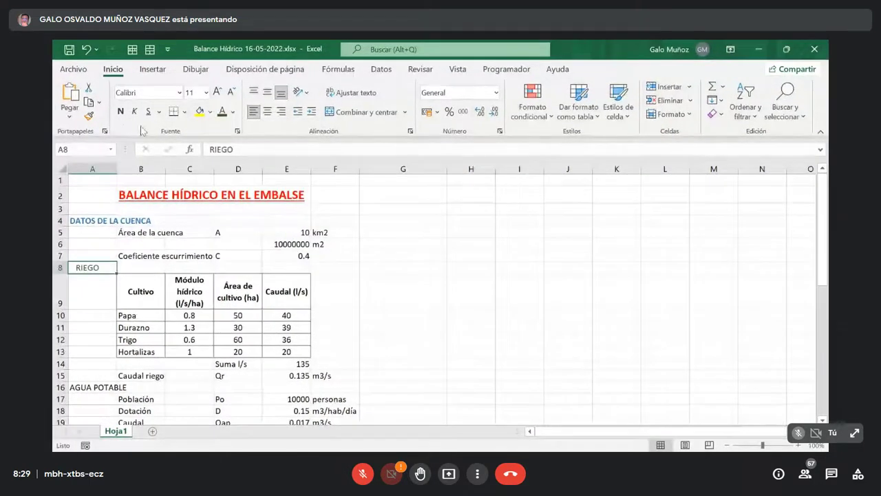
{"action": "left_click", "coordinate": [120, 111]}
Make the heading AGUA POTABLE in A16 bold and give it the standard blue font colour.
{"action": "scroll", "coordinate": [110, 234], "scroll_direction": "down", "scroll_amount": 2}
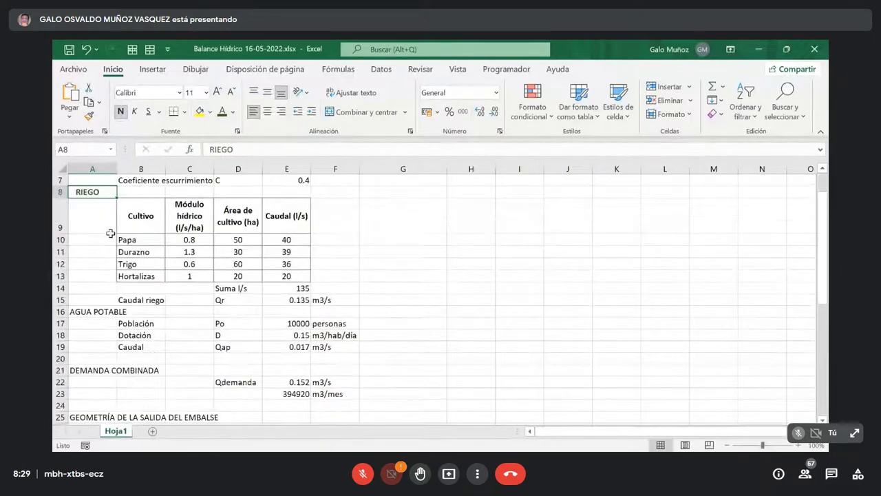
{"action": "scroll", "coordinate": [110, 233], "scroll_direction": "up", "scroll_amount": 1}
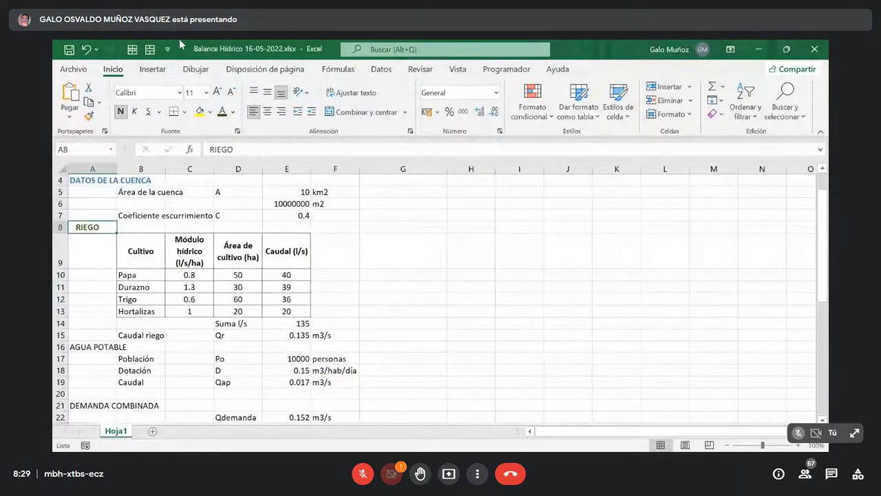
{"action": "left_click", "coordinate": [81, 346]}
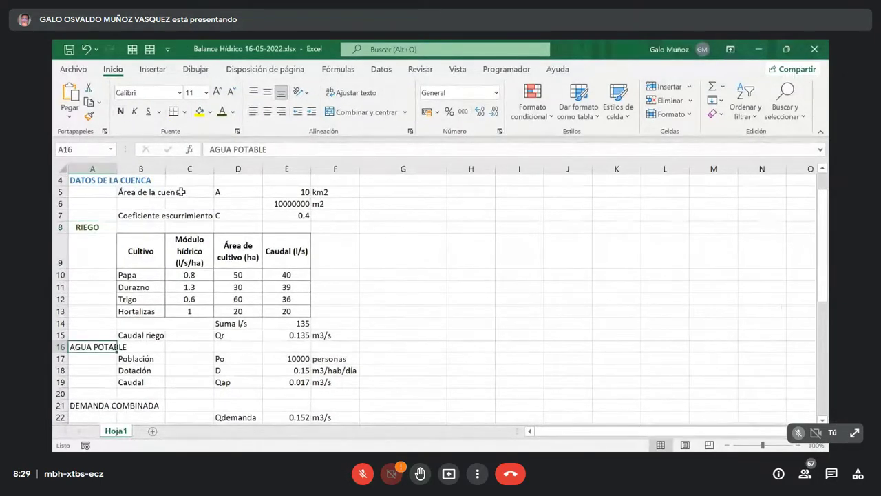
{"action": "left_click", "coordinate": [232, 111]}
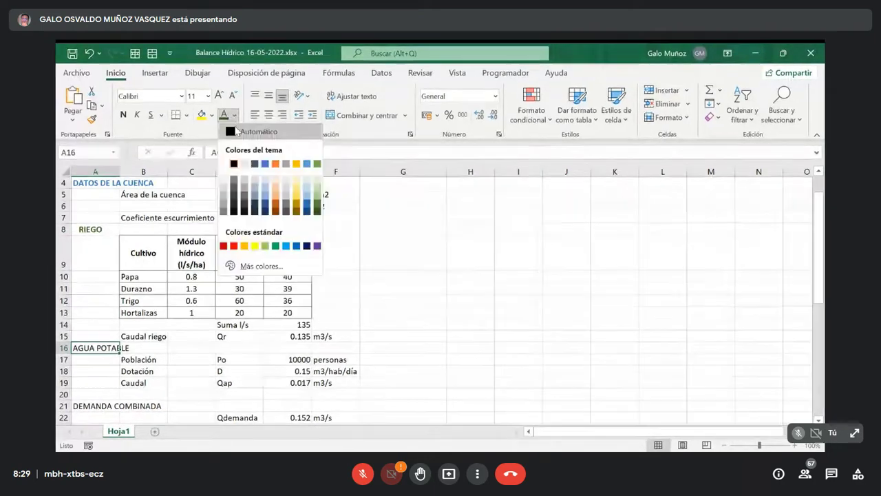
{"action": "left_click", "coordinate": [296, 245]}
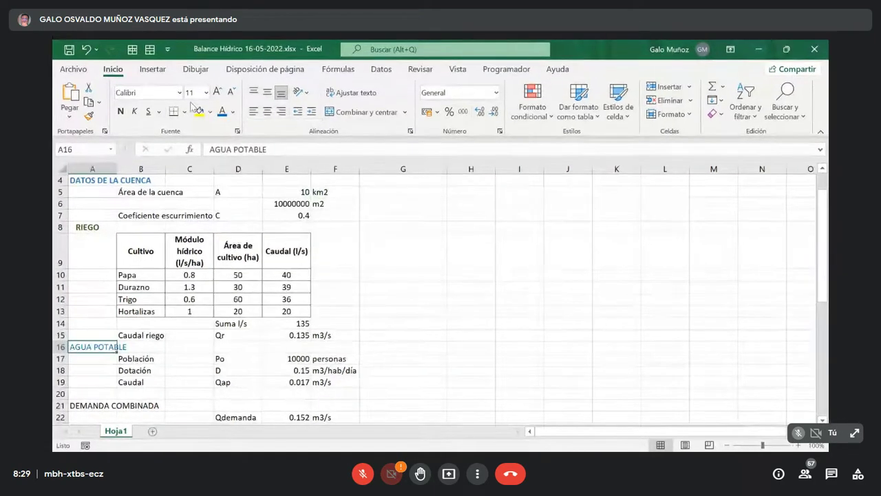
{"action": "left_click", "coordinate": [120, 111]}
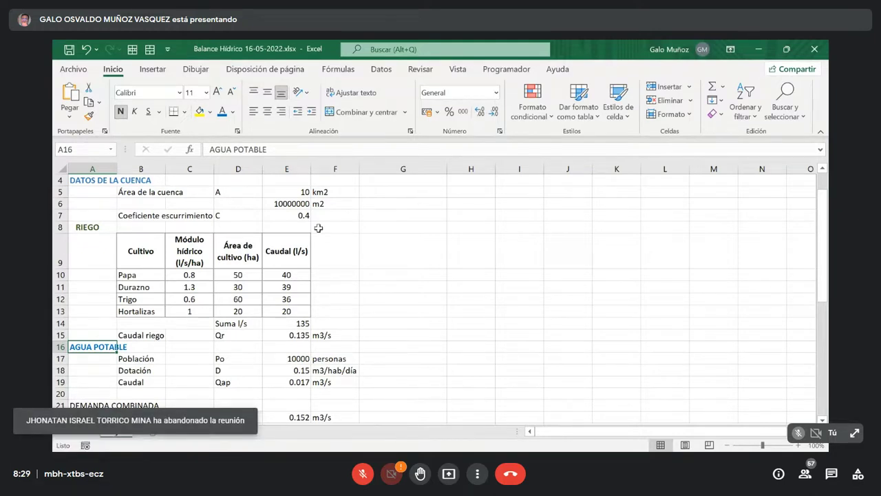
Make the heading DEMANDA COMBINADA in A21 bold and give it a dark blue-gray theme font colour.
{"action": "scroll", "coordinate": [292, 239], "scroll_direction": "down", "scroll_amount": 3}
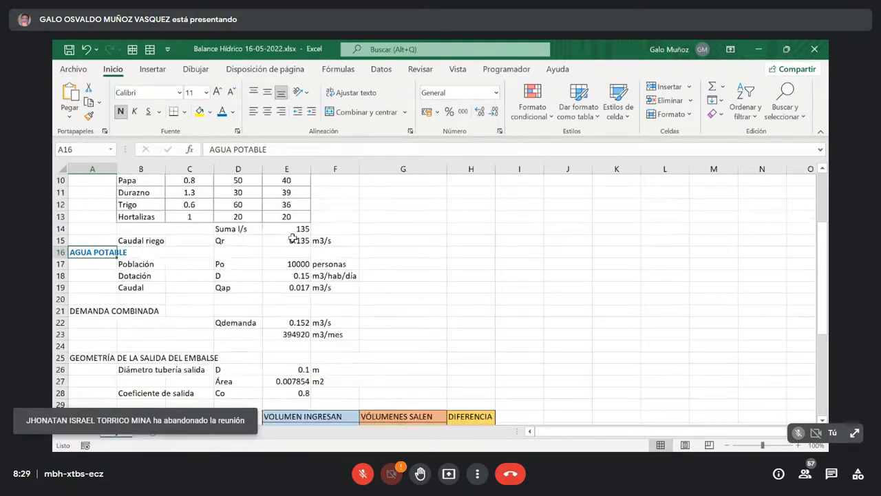
{"action": "scroll", "coordinate": [291, 234], "scroll_direction": "up", "scroll_amount": 1}
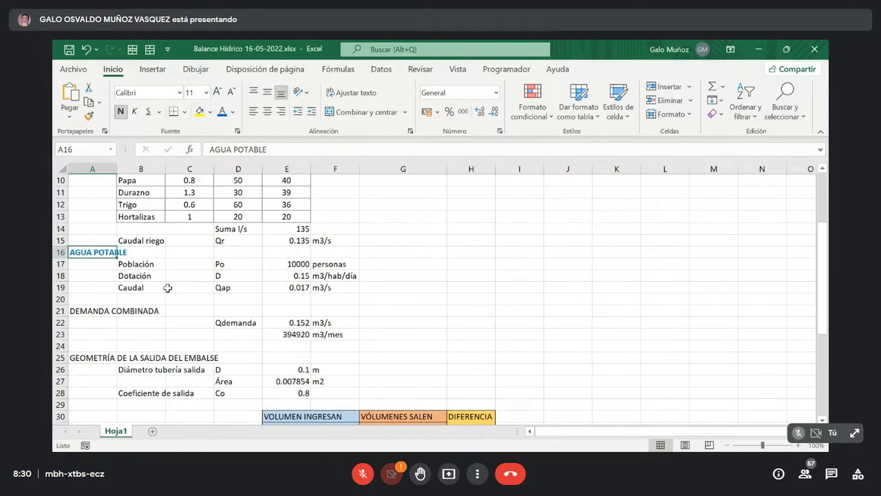
{"action": "left_click", "coordinate": [105, 310]}
{"action": "left_click", "coordinate": [232, 111]}
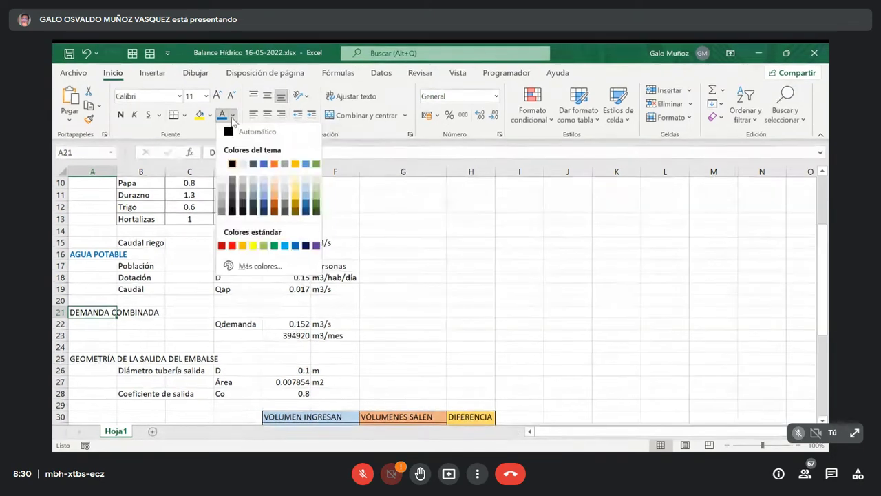
{"action": "left_click", "coordinate": [254, 205]}
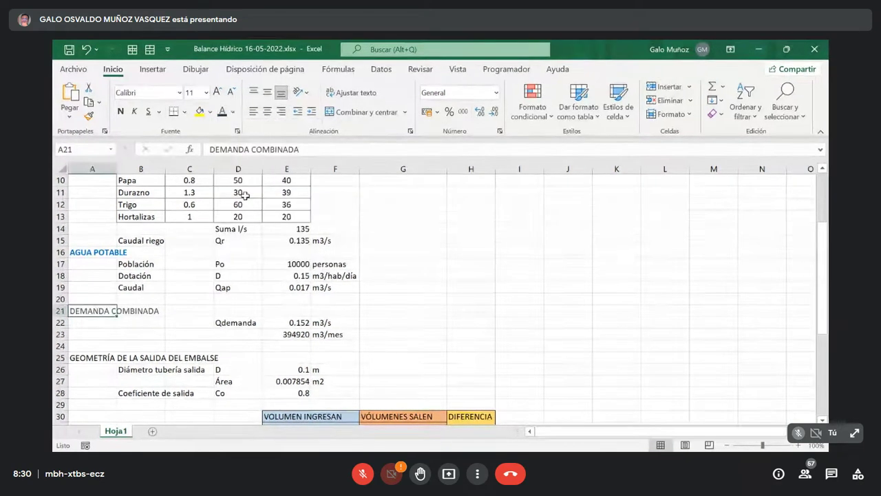
{"action": "left_click", "coordinate": [125, 114]}
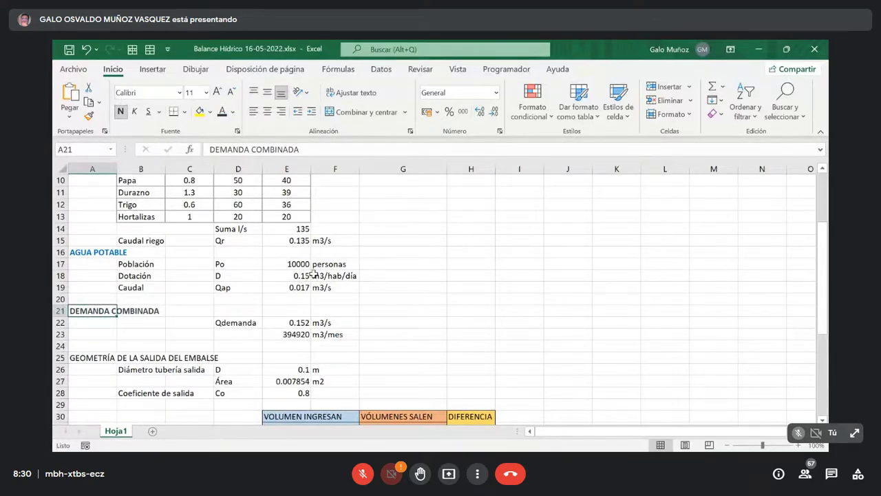
Check the formulas for the drinking water flow Qap in E19 and the combined demand Qdemanda in E22.
{"action": "left_click", "coordinate": [305, 289]}
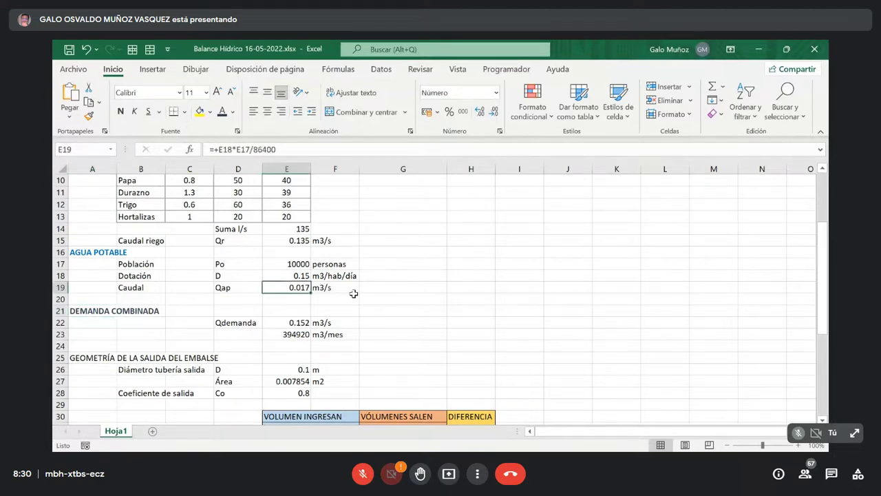
{"action": "scroll", "coordinate": [300, 285], "scroll_direction": "up", "scroll_amount": 3}
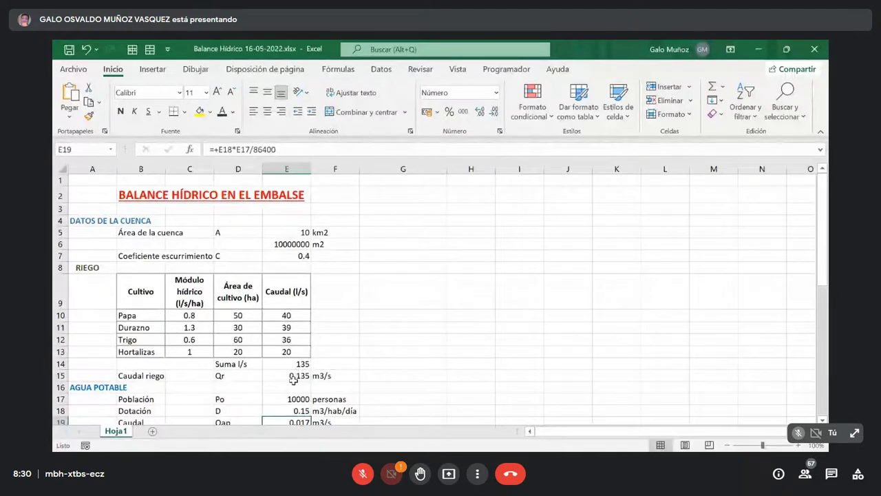
{"action": "scroll", "coordinate": [292, 383], "scroll_direction": "down", "scroll_amount": 3}
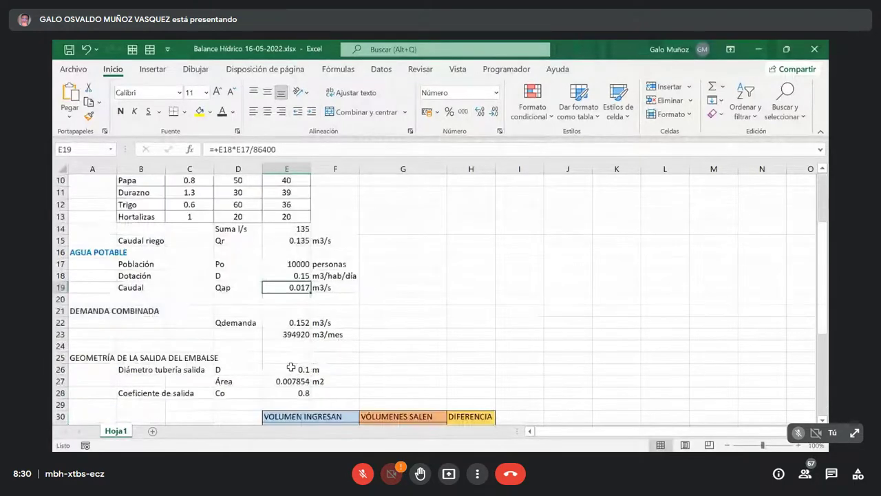
{"action": "left_click", "coordinate": [298, 322]}
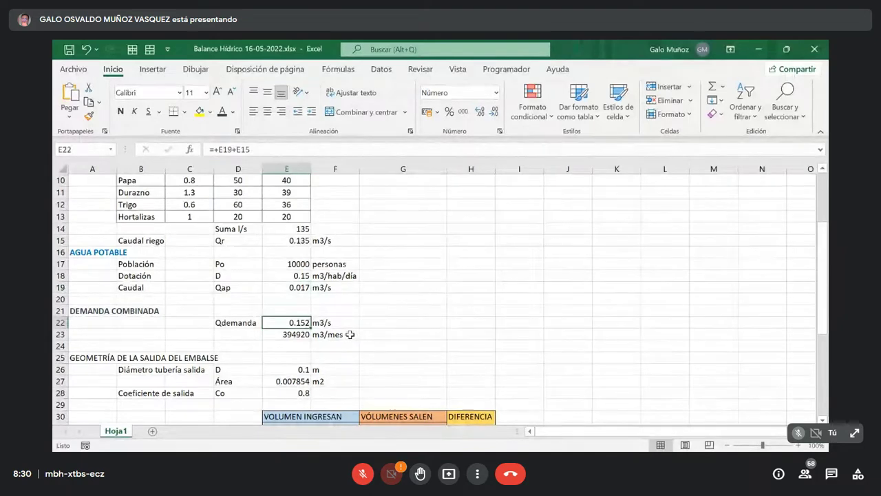
Format the monthly demand in E23 as currency (Moneda) with no symbol and 0 decimal places.
{"action": "left_click", "coordinate": [305, 334]}
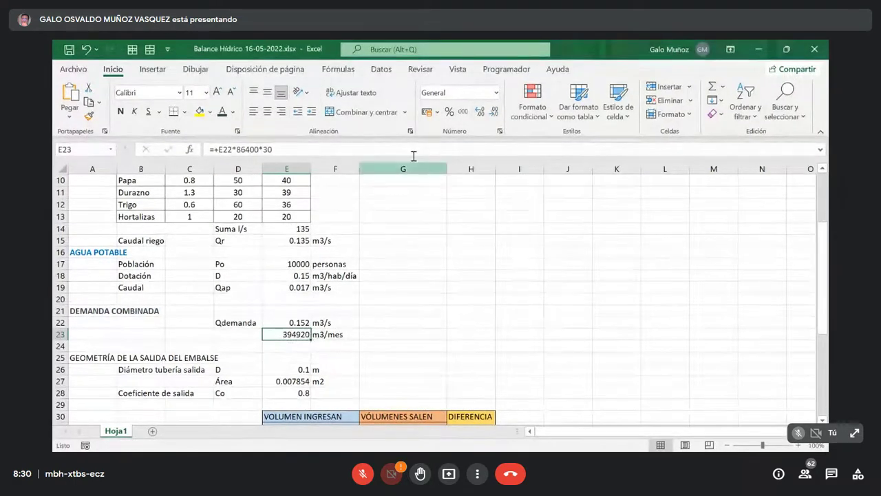
{"action": "left_click", "coordinate": [454, 93]}
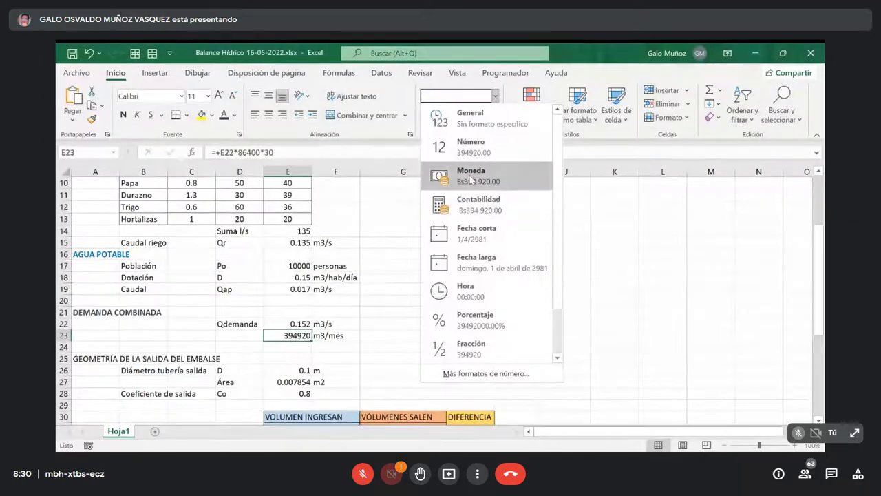
{"action": "left_click", "coordinate": [470, 178]}
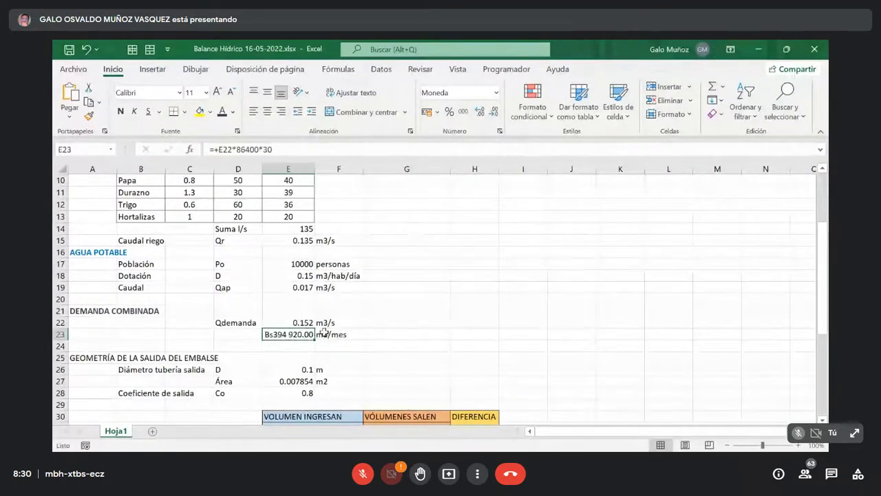
{"action": "left_click", "coordinate": [496, 93]}
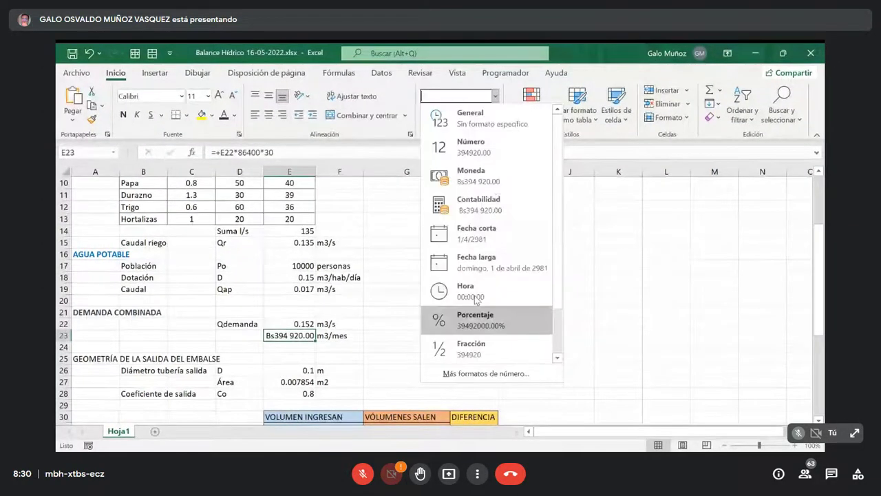
{"action": "left_click", "coordinate": [469, 370]}
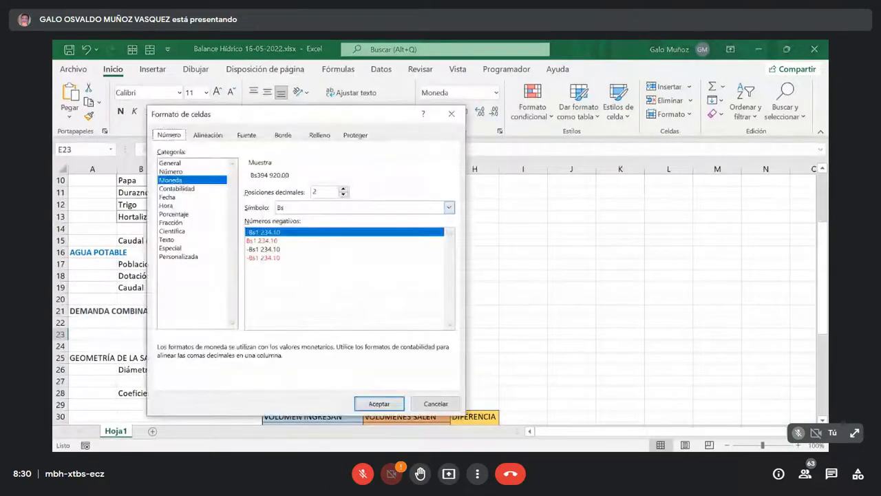
{"action": "left_click", "coordinate": [448, 213]}
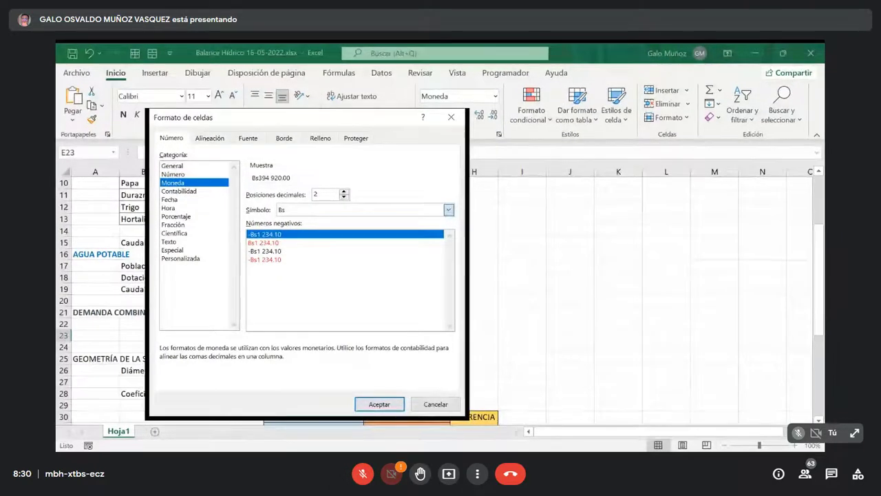
{"action": "left_click", "coordinate": [358, 222]}
{"action": "left_click", "coordinate": [343, 197]}
{"action": "left_click", "coordinate": [342, 197]}
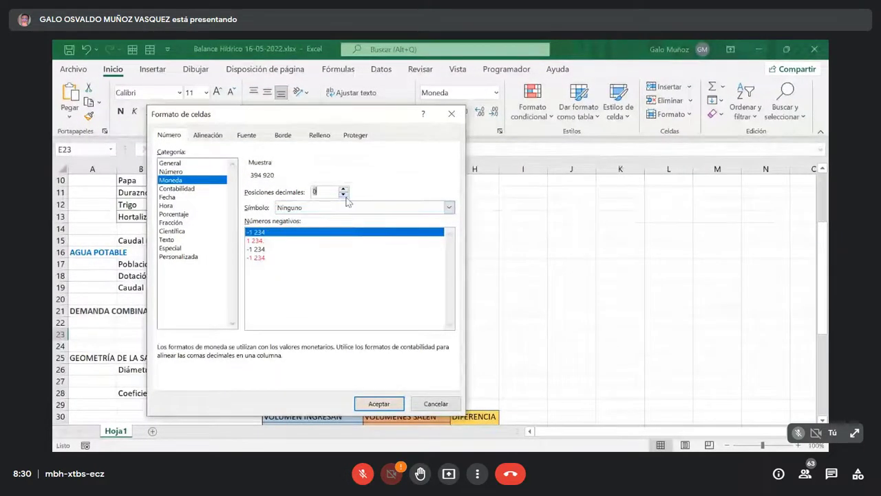
{"action": "left_click", "coordinate": [383, 406]}
{"action": "left_click", "coordinate": [321, 355]}
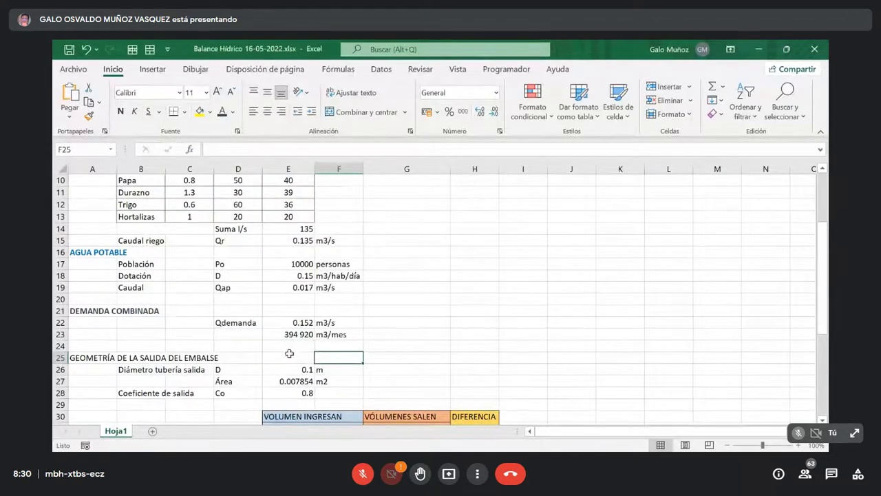
Make the heading GEOMETRÍA DE LA SALIDA DEL EMBALSE in A25 bold and give it a dark orange theme font colour.
{"action": "scroll", "coordinate": [350, 337], "scroll_direction": "down", "scroll_amount": 2}
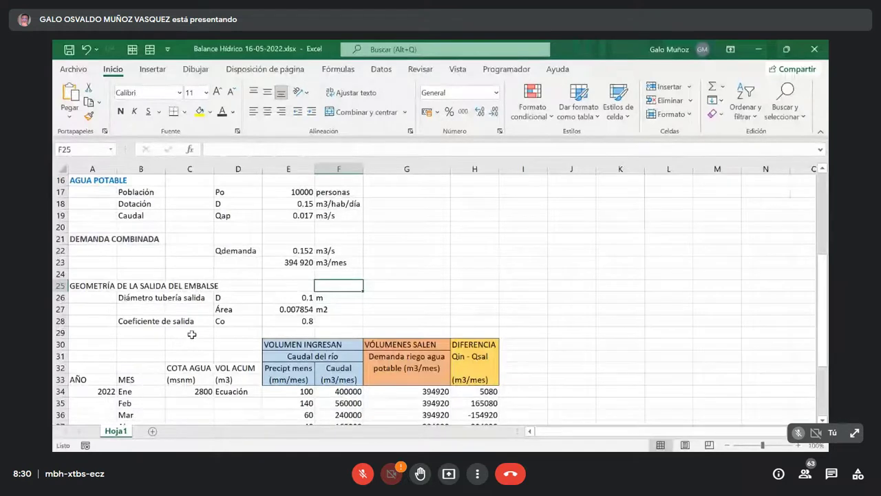
{"action": "left_click", "coordinate": [100, 288]}
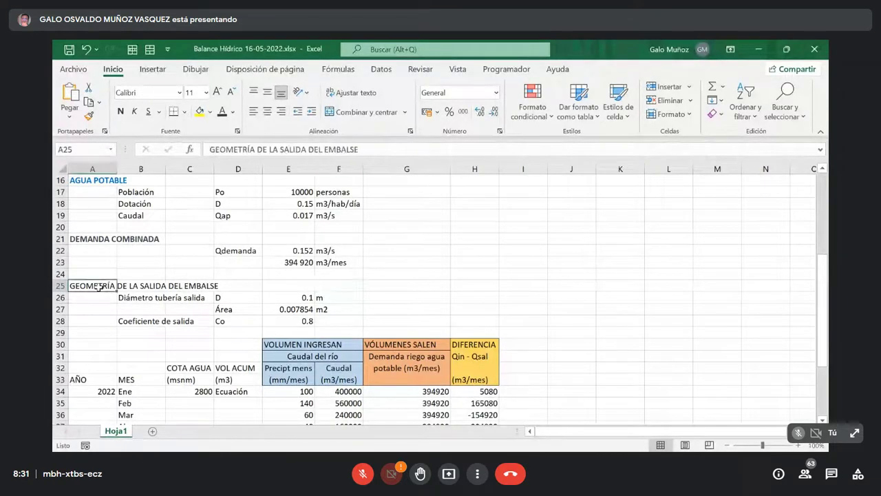
{"action": "left_click", "coordinate": [233, 112]}
{"action": "left_click", "coordinate": [275, 197]}
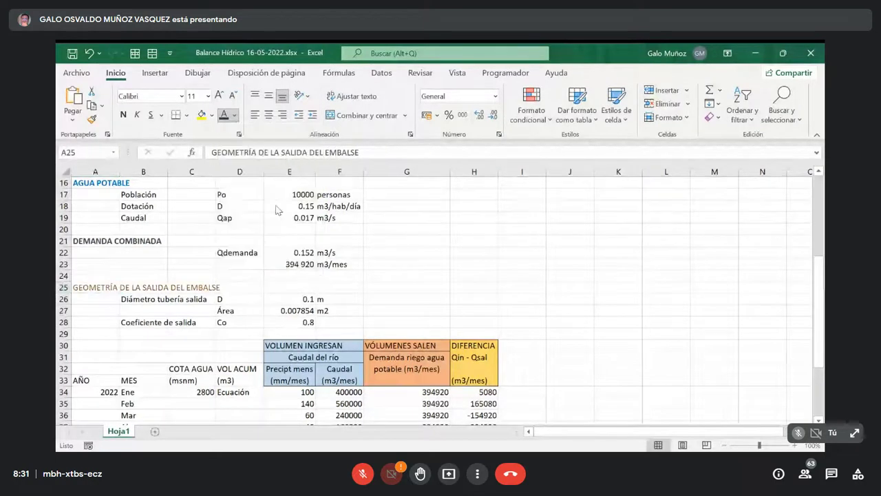
{"action": "left_click", "coordinate": [121, 112]}
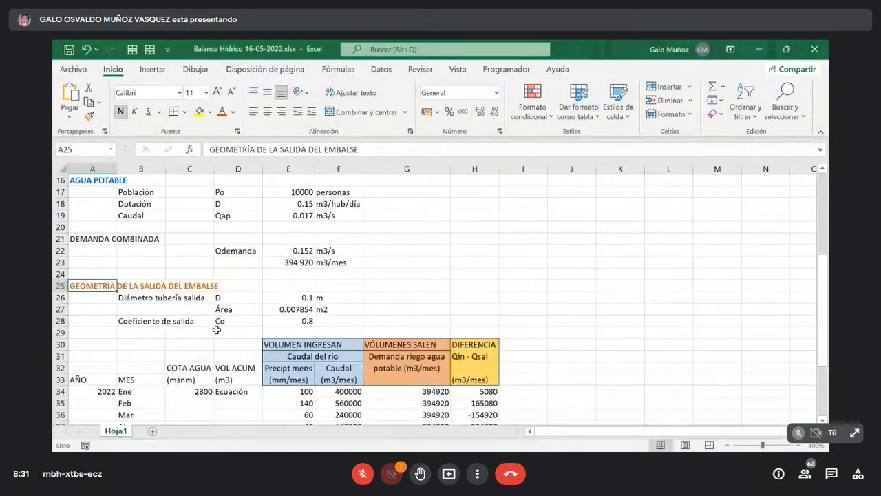
Insert three blank rows at row 29, between the Coeficiente de salida row and the monthly balance table.
{"action": "scroll", "coordinate": [274, 313], "scroll_direction": "down", "scroll_amount": 2}
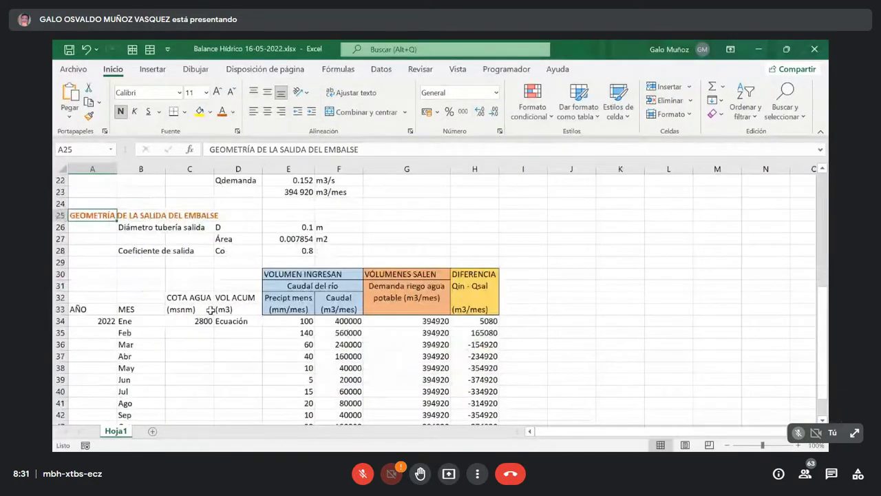
{"action": "left_click", "coordinate": [60, 262]}
{"action": "left_click_drag", "start_coordinate": [59, 263], "coordinate": [60, 285]}
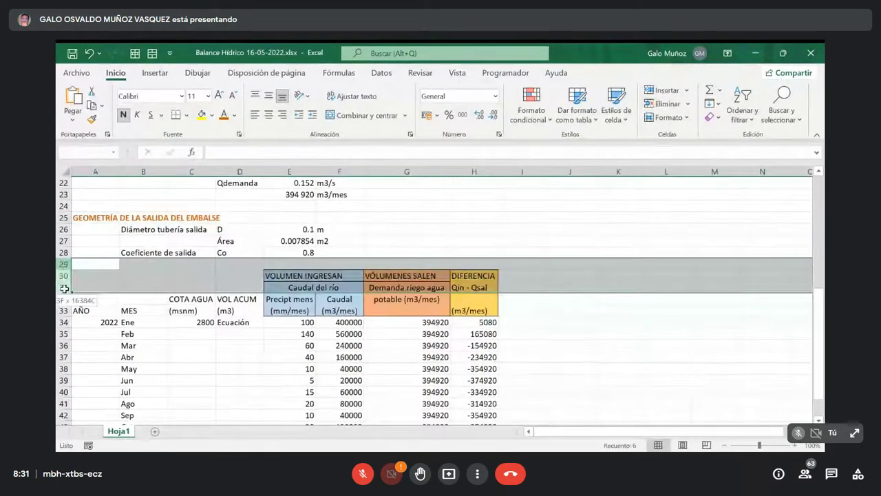
{"action": "right_click", "coordinate": [60, 285]}
{"action": "left_click", "coordinate": [99, 173]}
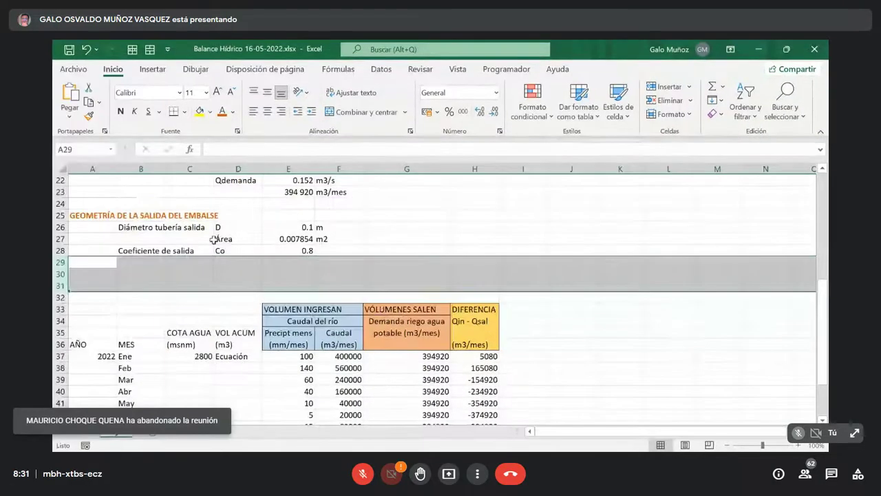
Enter the title PLANILLA DEL BALANCE HÍDRICO EN EL EMBALSE in C31.
{"action": "left_click", "coordinate": [203, 287]}
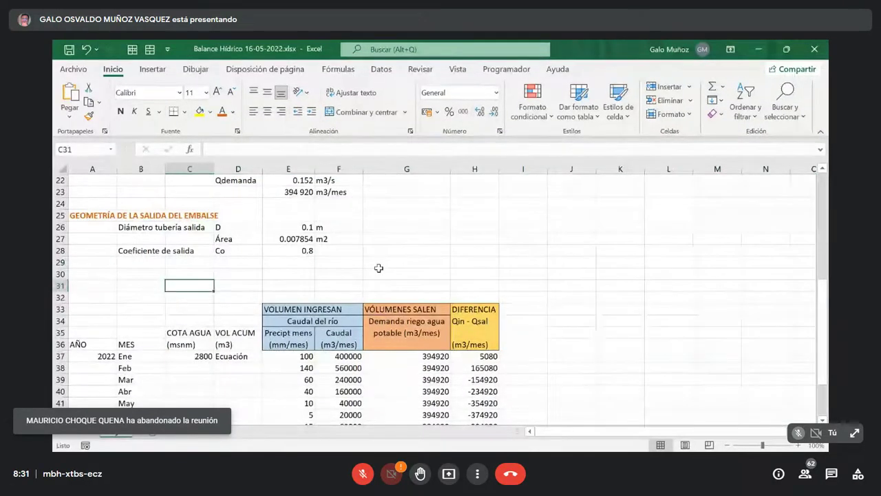
{"action": "type", "text": "PLA"}
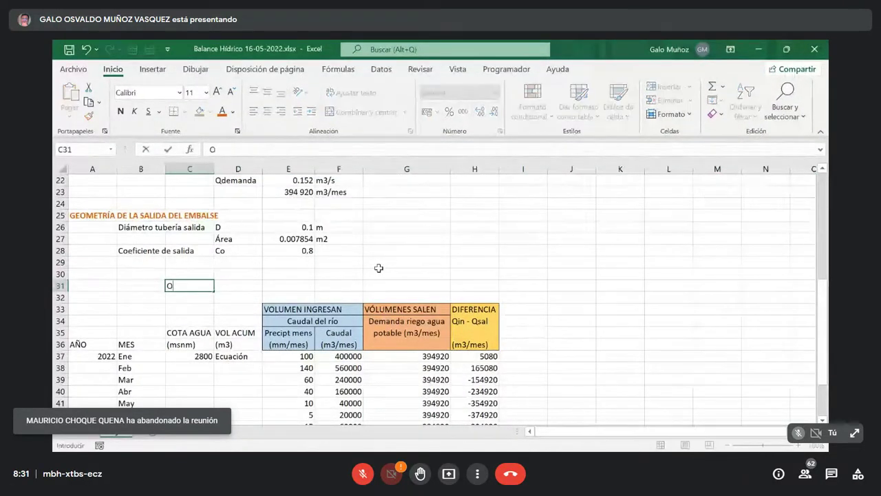
{"action": "type", "text": "NILLA"}
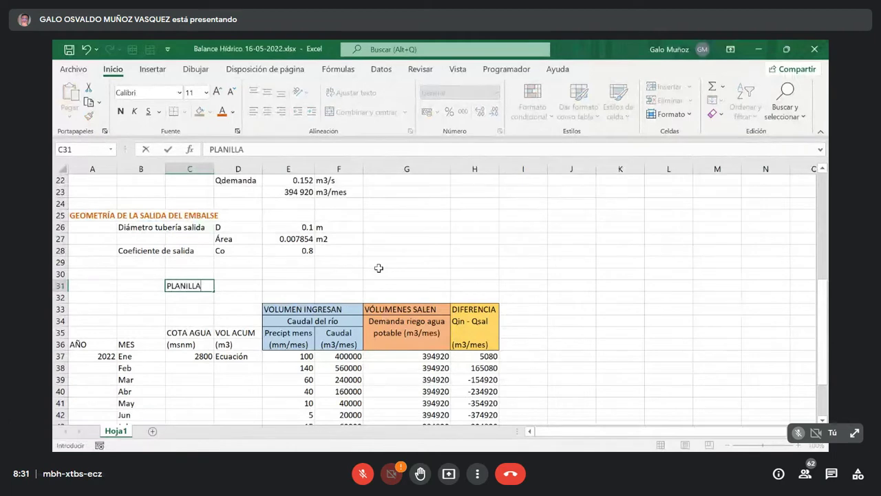
{"action": "type", "text": " DEL BALA"}
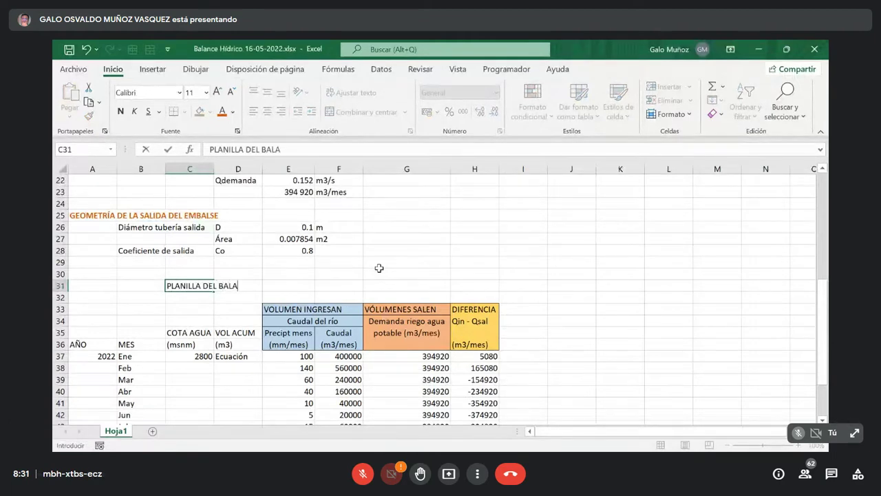
{"action": "type", "text": "NCE HÍDRICO EN "}
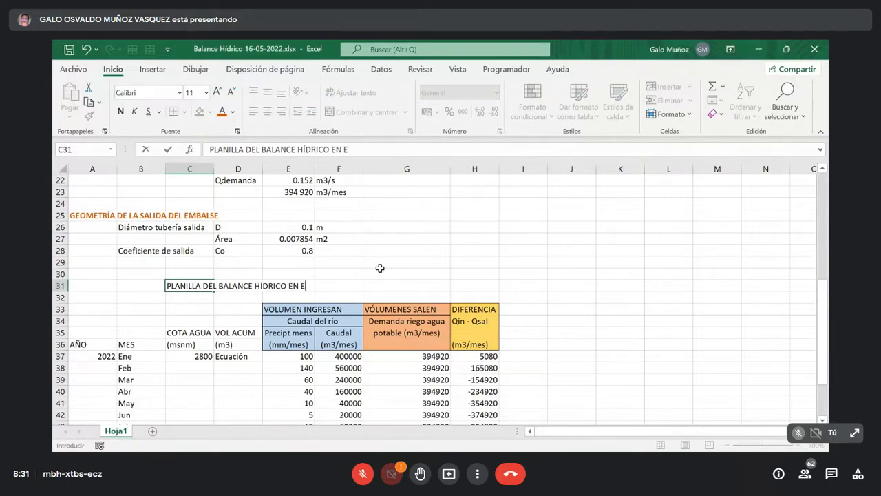
{"action": "type", "text": "EL EMBALSE"}
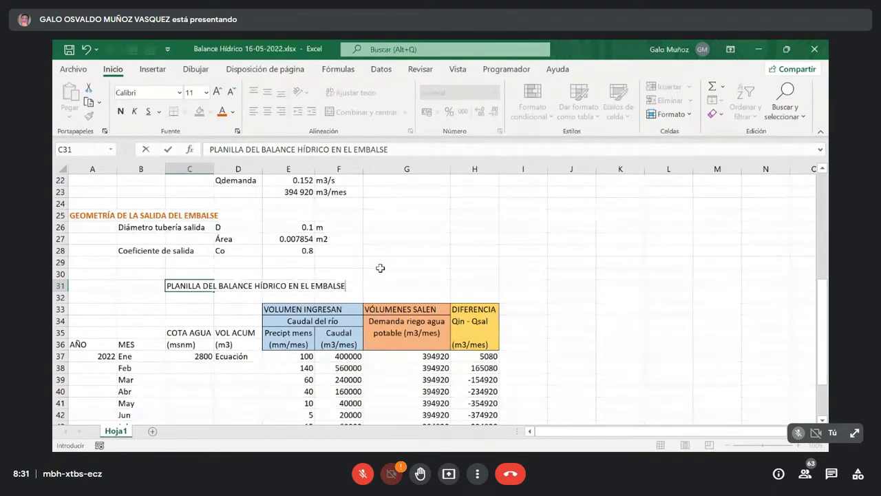
{"action": "key", "text": "Return"}
Format the title in C31 with the standard red font colour, bold and font size 14.
{"action": "left_click_drag", "start_coordinate": [172, 289], "coordinate": [334, 282]}
{"action": "left_click", "coordinate": [233, 112]}
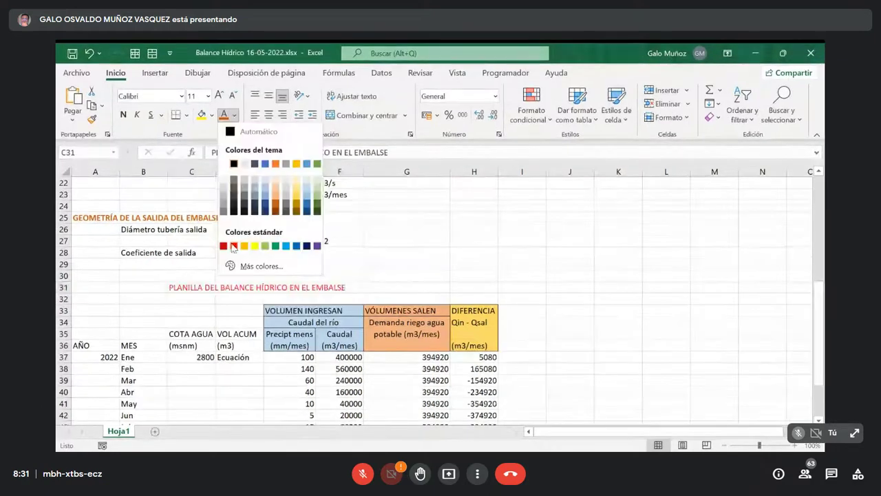
{"action": "left_click", "coordinate": [234, 244]}
{"action": "left_click", "coordinate": [121, 113]}
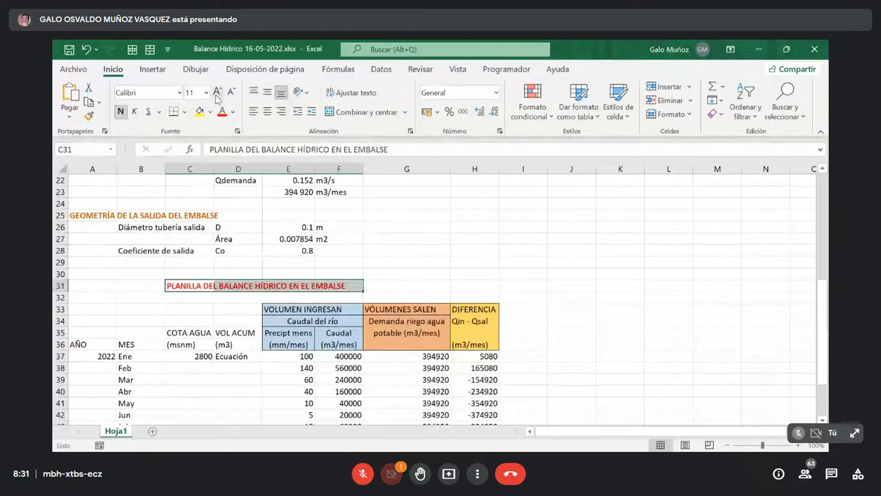
{"action": "left_click", "coordinate": [206, 92]}
{"action": "left_click", "coordinate": [197, 185]}
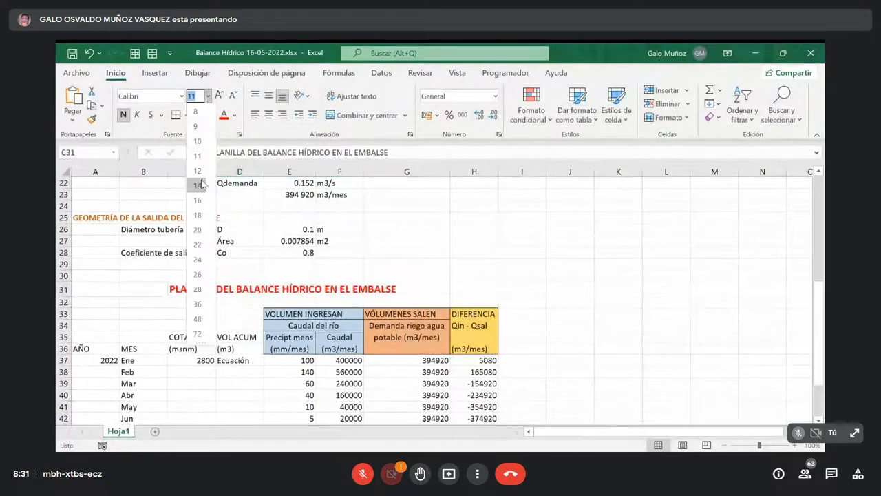
{"action": "left_click", "coordinate": [143, 299]}
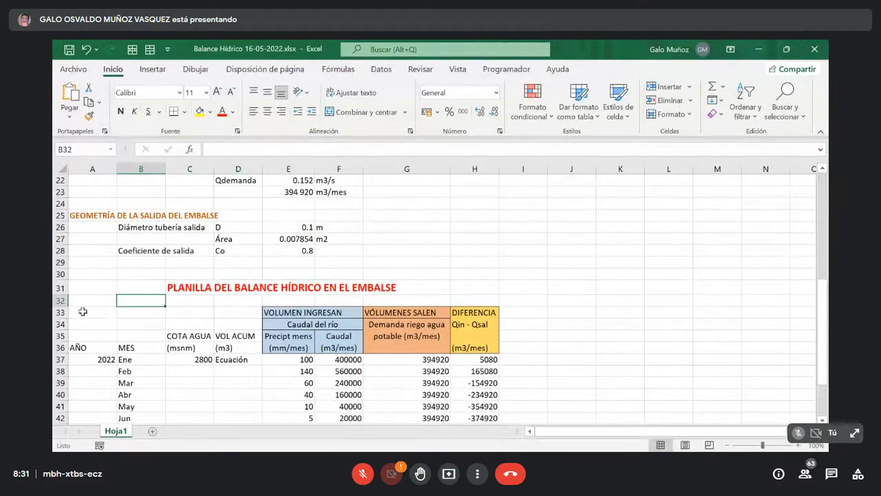
Apply outside borders to the header block A33:D36 and to its AÑO and MES header cells, A33:A36 and B33:B36.
{"action": "left_click_drag", "start_coordinate": [81, 311], "coordinate": [225, 348]}
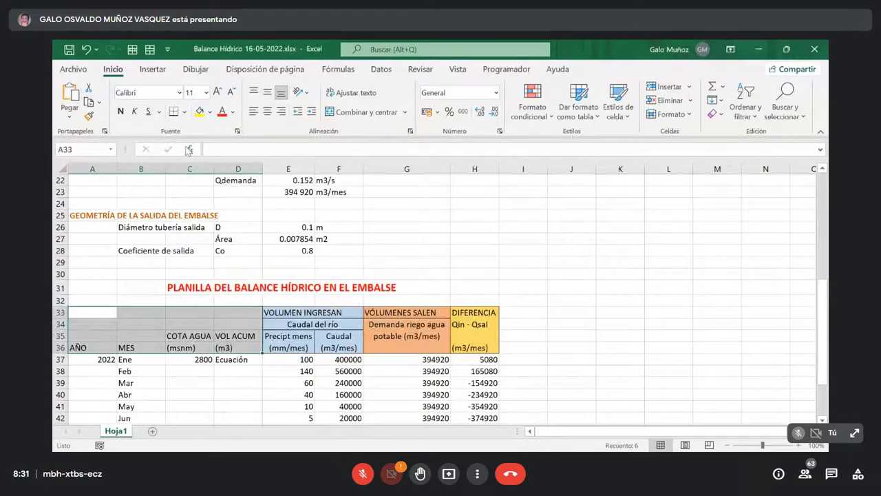
{"action": "left_click", "coordinate": [210, 112]}
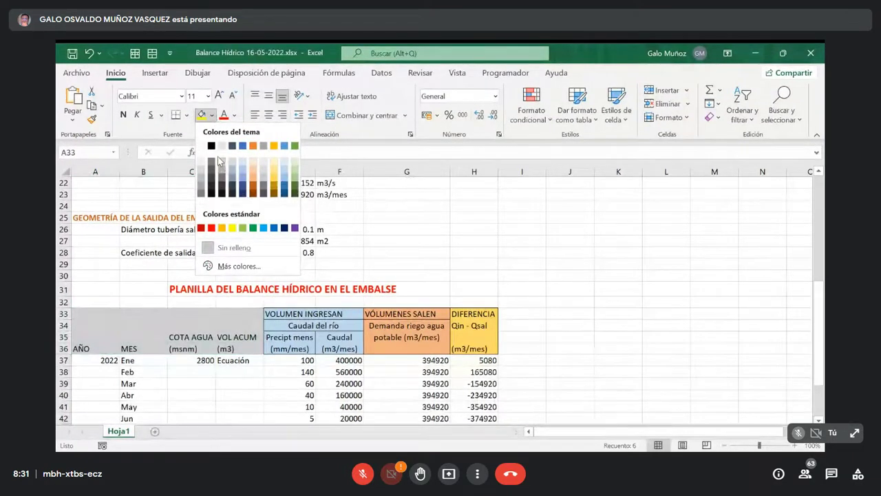
{"action": "left_click", "coordinate": [187, 116]}
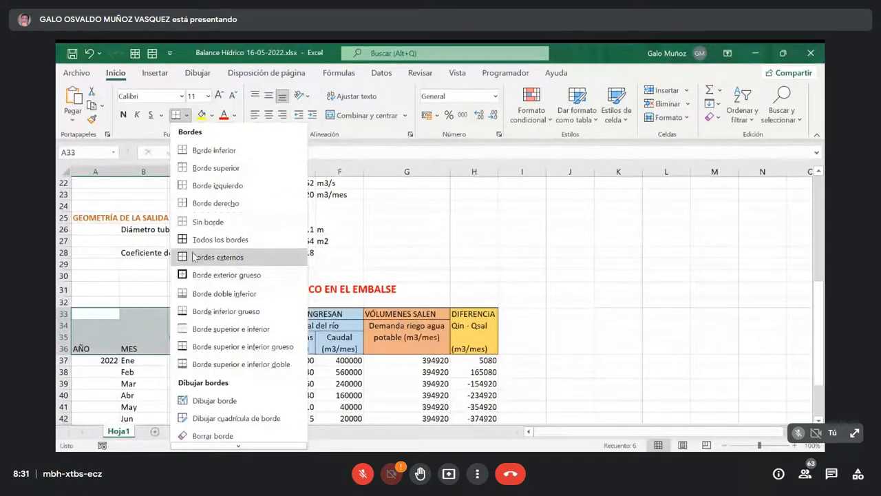
{"action": "left_click", "coordinate": [193, 256]}
{"action": "left_click_drag", "start_coordinate": [110, 313], "coordinate": [113, 336]}
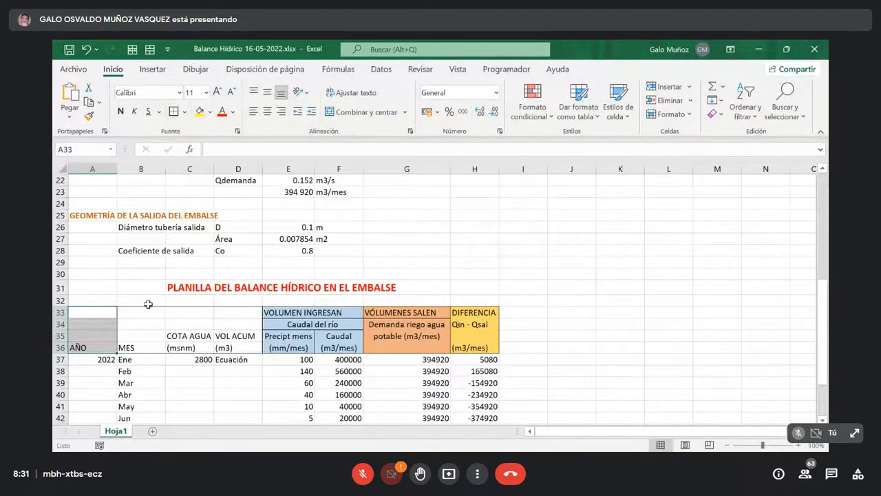
{"action": "left_click_drag", "start_coordinate": [144, 311], "coordinate": [140, 346]}
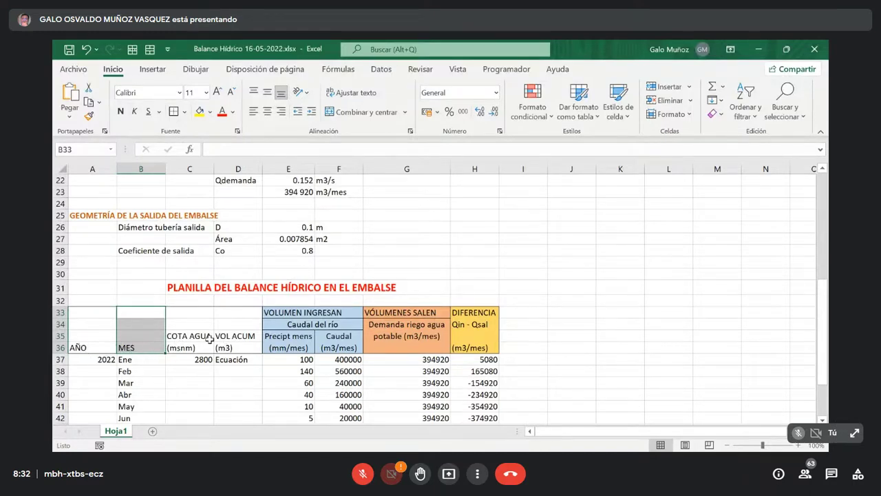
Widen column C to about 11.00 and spell out the column D heading as VOLUMEN in D34 and ACUMULADO in D35.
{"action": "left_click", "coordinate": [178, 336]}
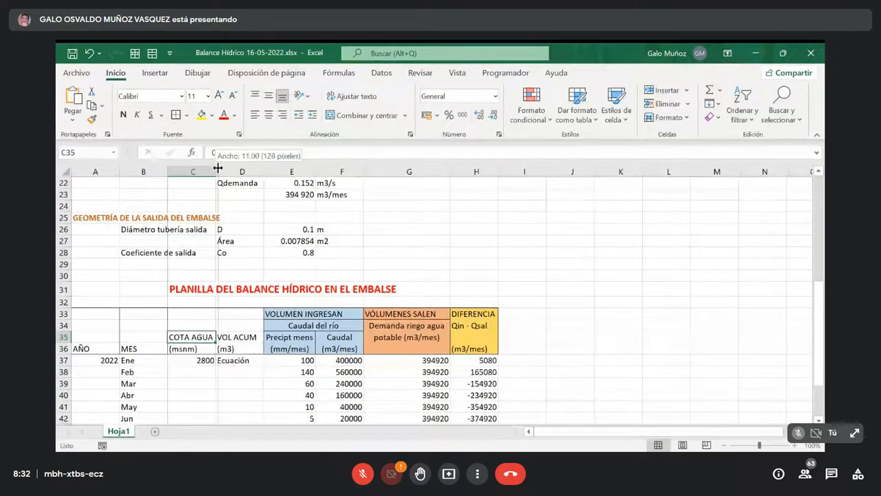
{"action": "left_click_drag", "start_coordinate": [212, 164], "coordinate": [218, 165]}
{"action": "left_click", "coordinate": [230, 322]}
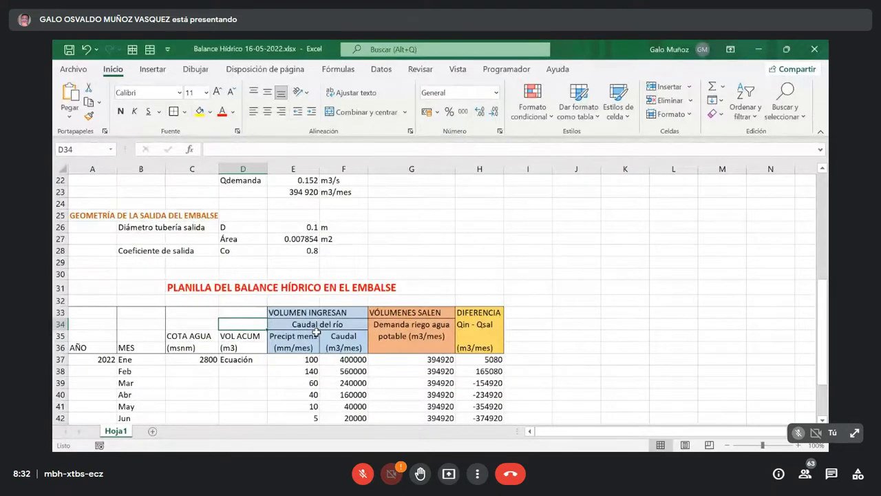
{"action": "type", "text": "vo"}
{"action": "key", "text": "BackSpace"}
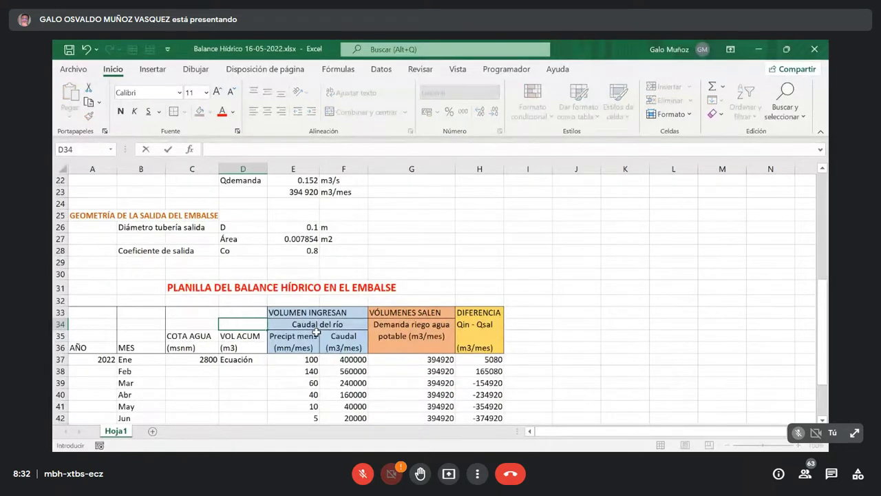
{"action": "type", "text": "VOLUMEN"}
{"action": "key", "text": "Return"}
{"action": "type", "text": "A"}
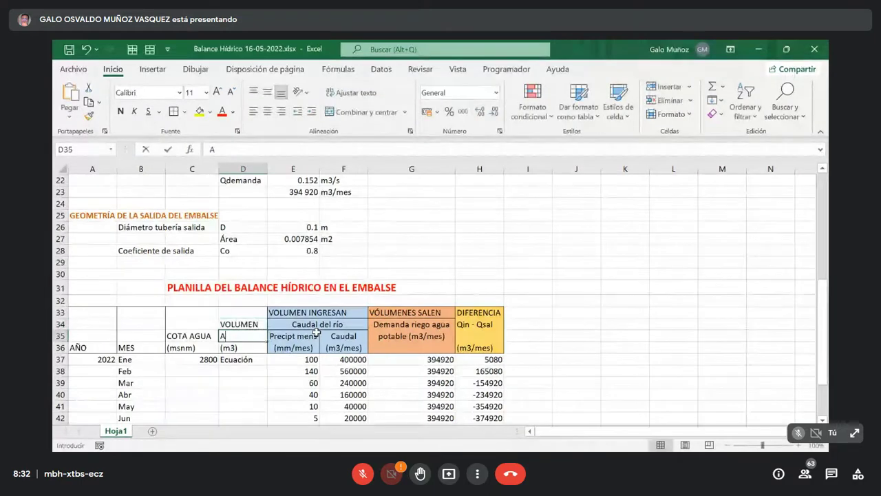
{"action": "type", "text": "CUMULADO"}
{"action": "key", "text": "Return"}
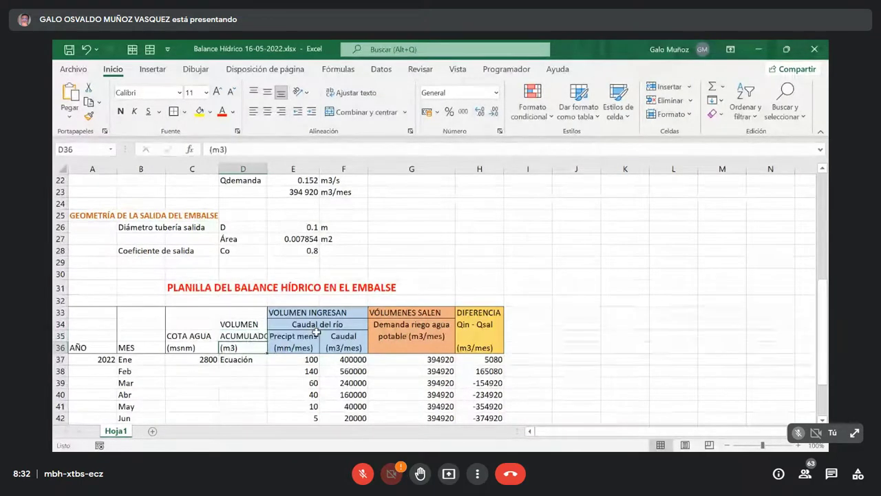
Reword the column C heading as COTA DEL in C33, ESPEJO DE in C34 and AGUA in C35.
{"action": "key", "text": "Up"}
{"action": "key", "text": "Up"}
{"action": "key", "text": "Left"}
{"action": "type", "text": "C"}
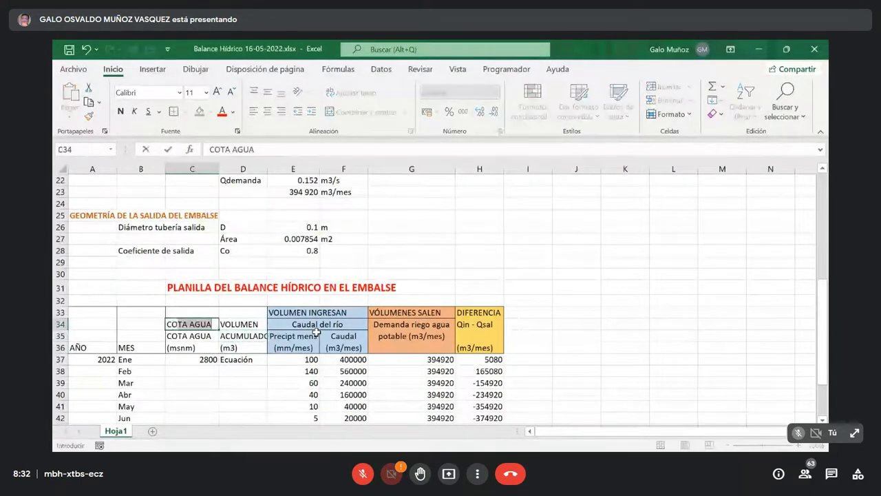
{"action": "type", "text": "OTA DEL"}
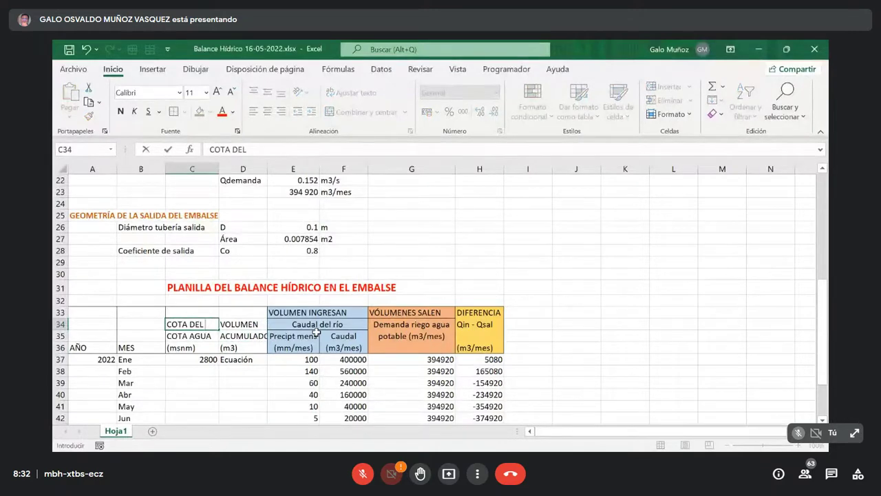
{"action": "key", "text": "Up"}
{"action": "type", "text": "CO"}
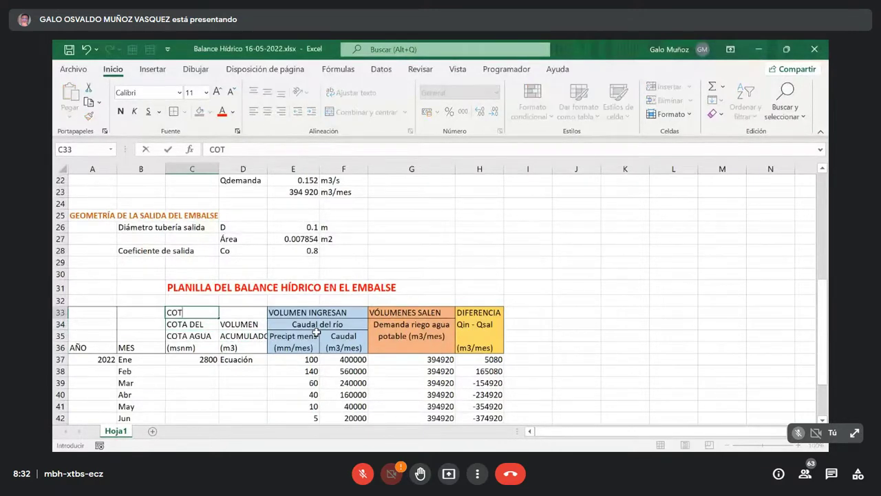
{"action": "type", "text": "TA DEL"}
{"action": "key", "text": "Return"}
{"action": "type", "text": "ESPE"}
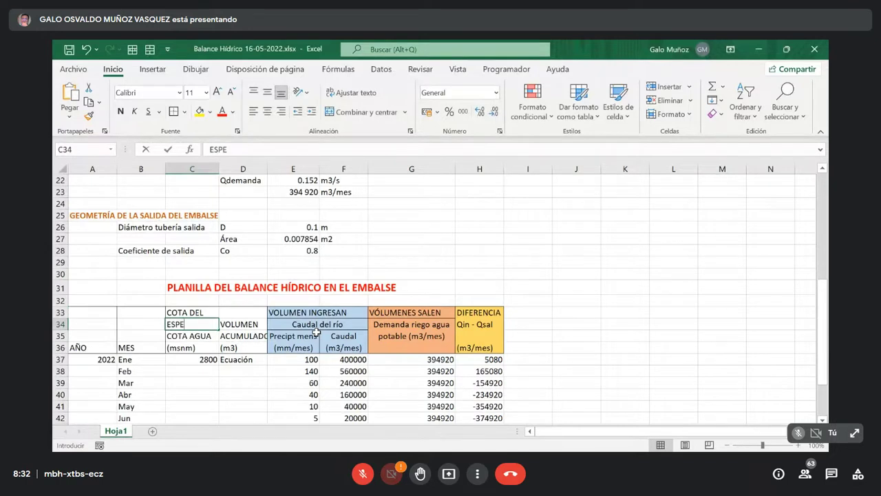
{"action": "type", "text": "JO DE"}
{"action": "key", "text": "Return"}
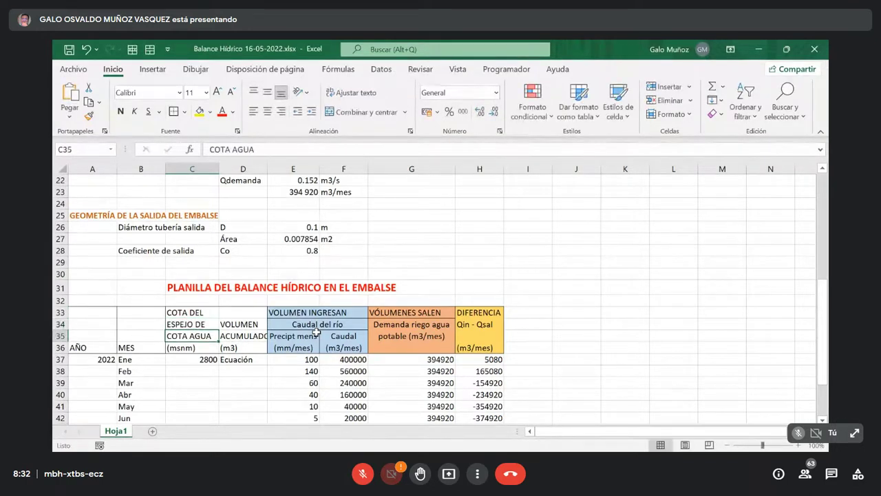
{"action": "type", "text": "AGUA"}
{"action": "key", "text": "Return"}
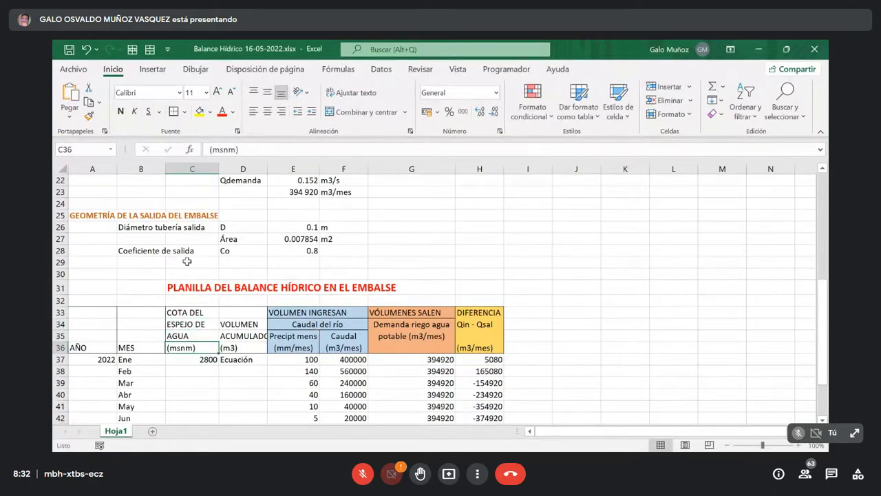
Change the inflow heading in E33 to VOLUMEN INGRESA.
{"action": "left_click_drag", "start_coordinate": [245, 311], "coordinate": [238, 352]}
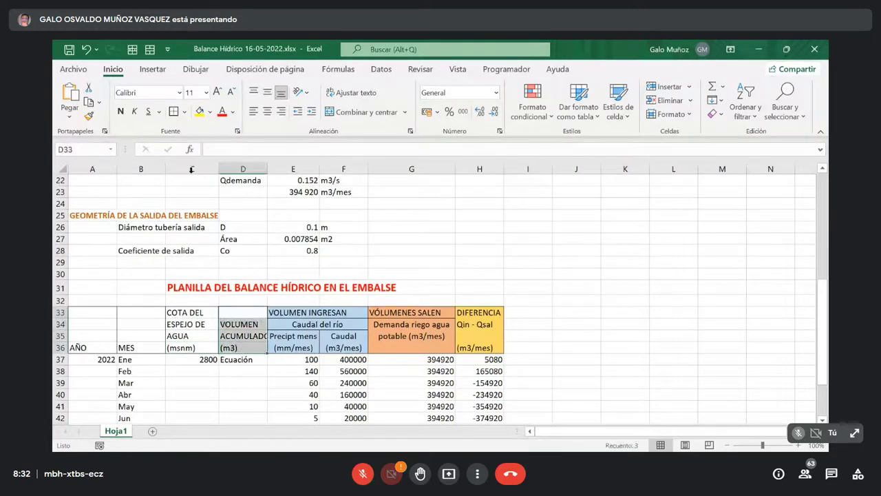
{"action": "left_click", "coordinate": [242, 336]}
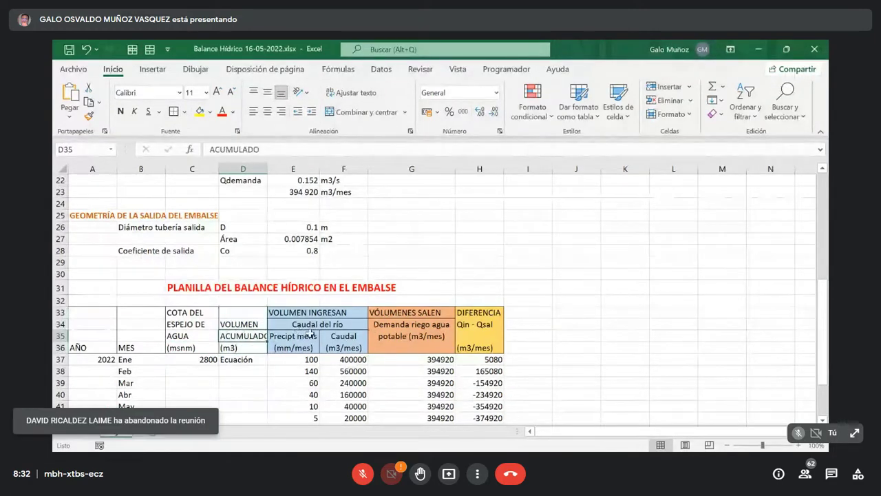
{"action": "left_click", "coordinate": [276, 312]}
{"action": "left_click", "coordinate": [321, 147]}
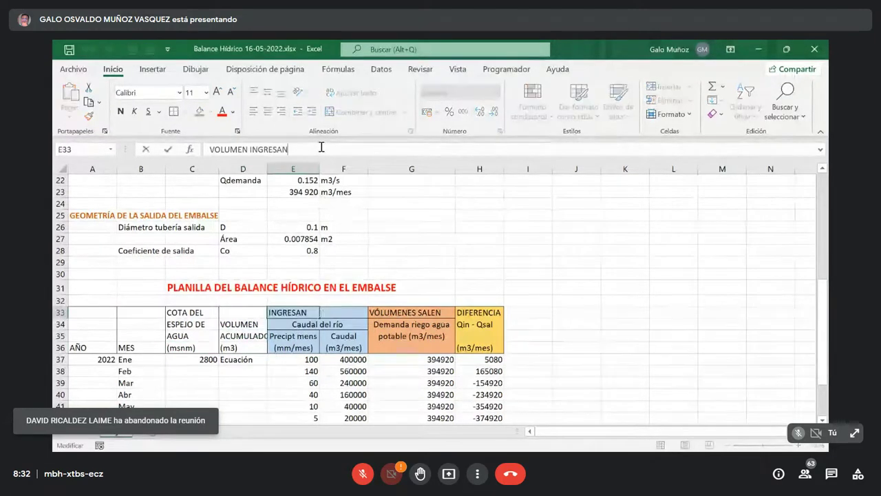
{"action": "key", "text": "BackSpace"}
{"action": "key", "text": "Return"}
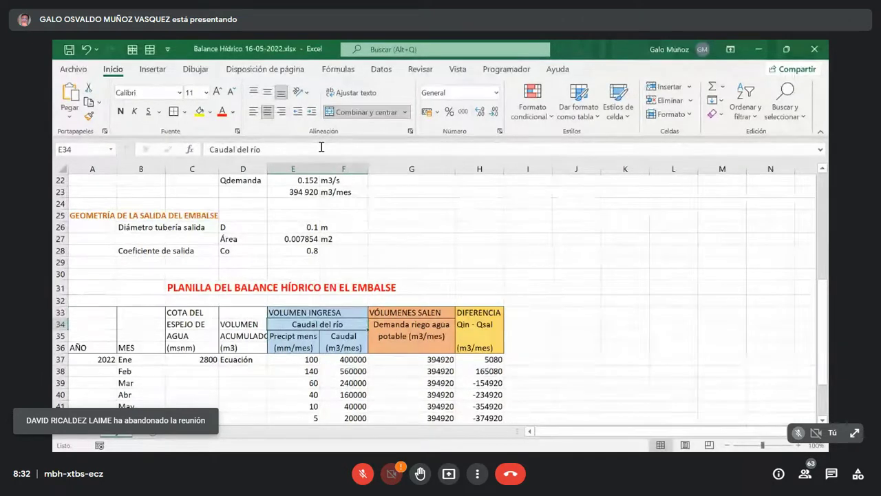
Complete the precipitation heading in E35 as Precipt mensual and widen column E to fit it.
{"action": "left_click", "coordinate": [422, 286]}
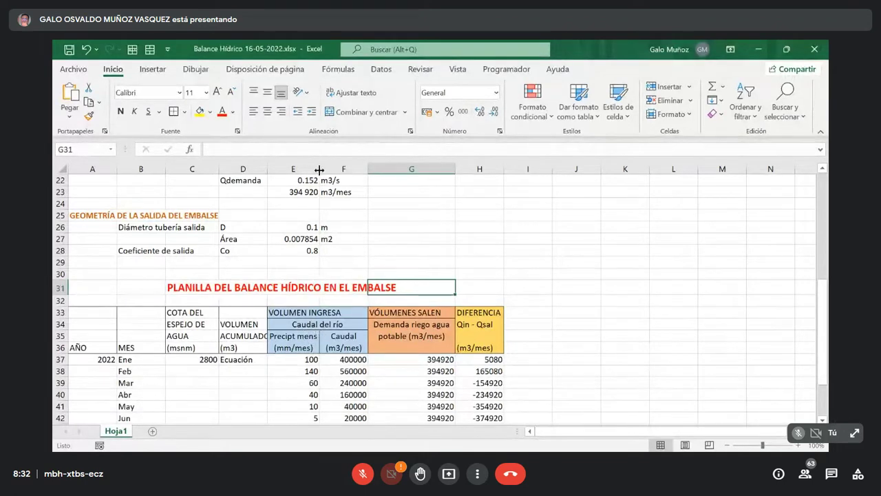
{"action": "left_click_drag", "start_coordinate": [318, 169], "coordinate": [329, 170]}
{"action": "left_click", "coordinate": [300, 346]}
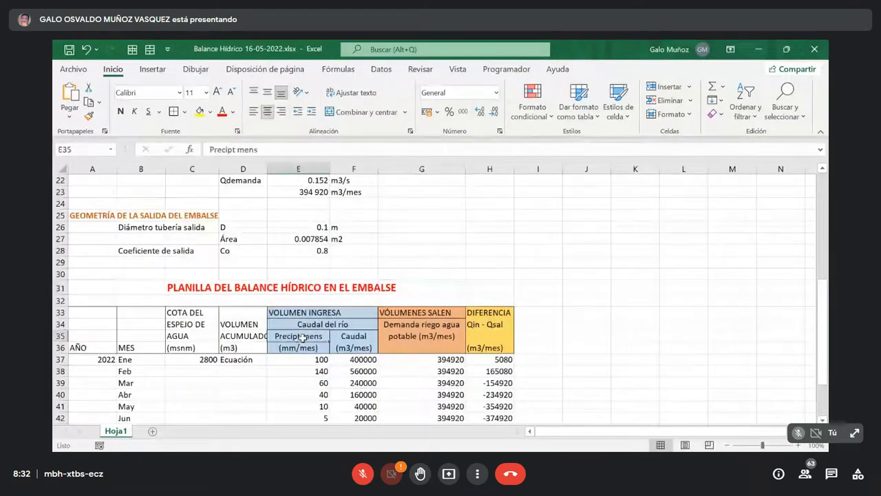
{"action": "left_click", "coordinate": [289, 149]}
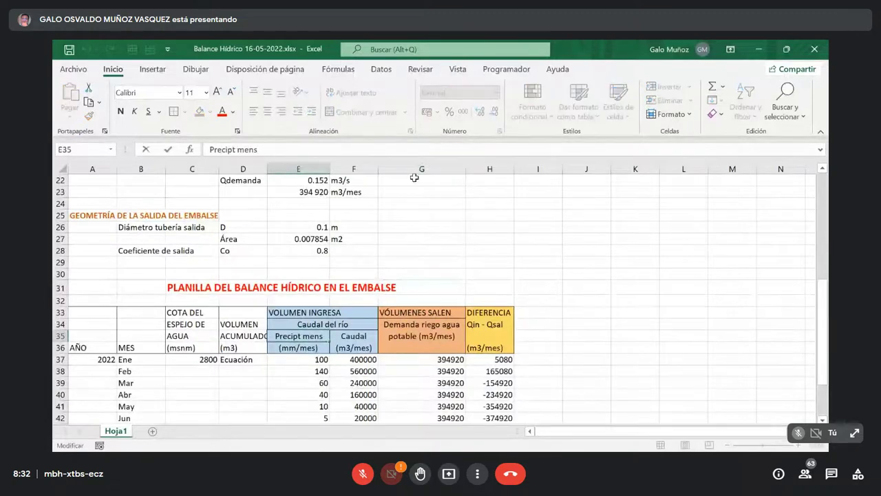
{"action": "type", "text": "ual"}
{"action": "key", "text": "Return"}
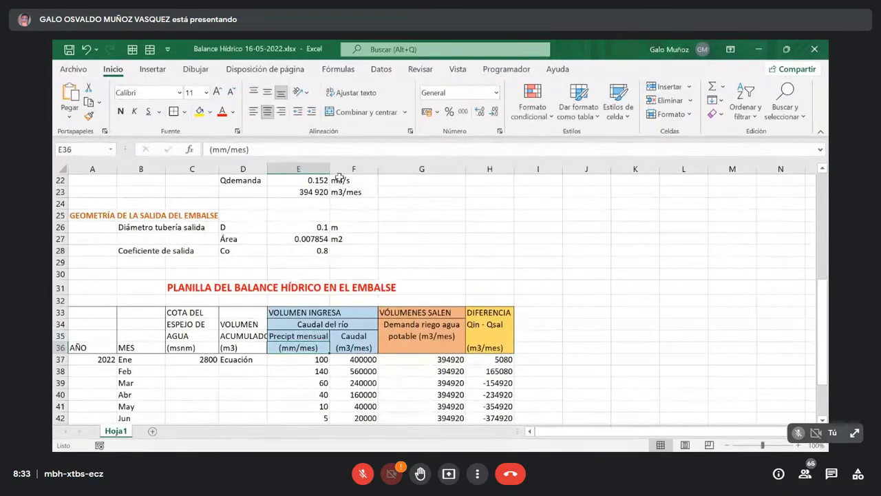
{"action": "mouse_move", "coordinate": [354, 168]}
{"action": "left_mouse_down"}
{"action": "mouse_move", "coordinate": [314, 168]}
{"action": "mouse_move", "coordinate": [336, 168]}
{"action": "left_mouse_up"}
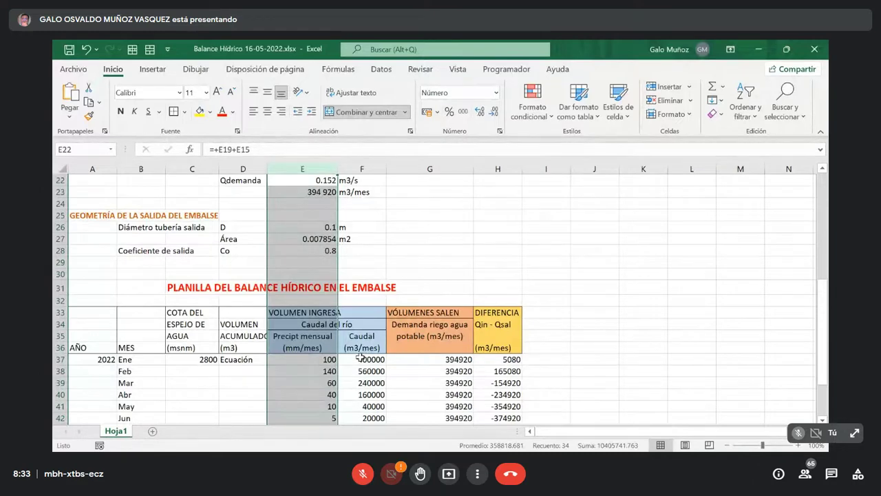
Review the monthly precipitation values in column E and open the January flow formula in F37.
{"action": "left_click", "coordinate": [314, 363]}
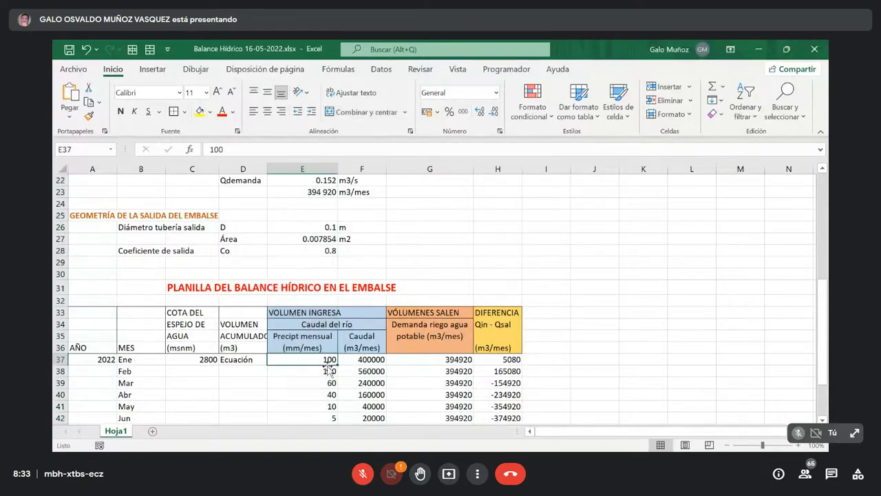
{"action": "left_click_drag", "start_coordinate": [321, 396], "coordinate": [320, 406]}
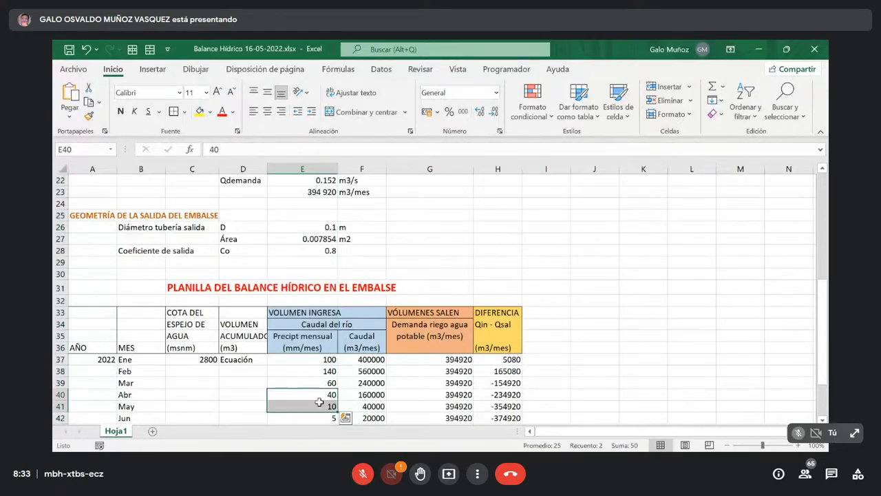
{"action": "left_click", "coordinate": [345, 360]}
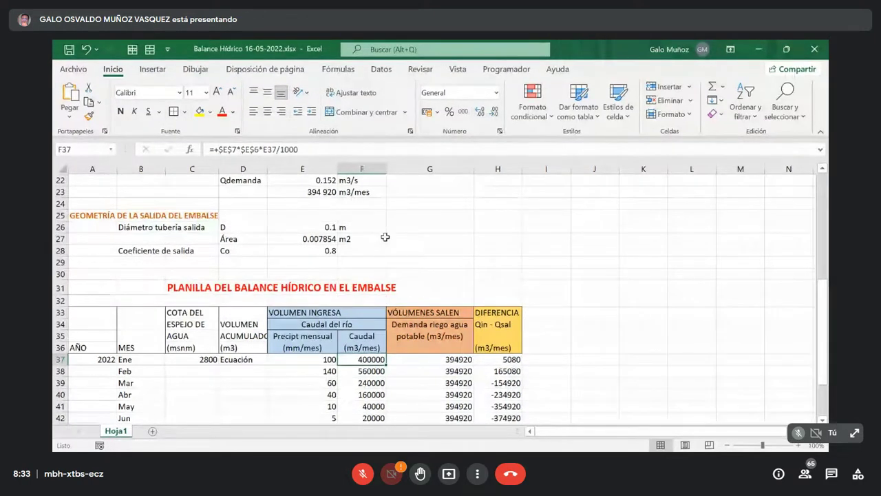
{"action": "key", "text": "F2"}
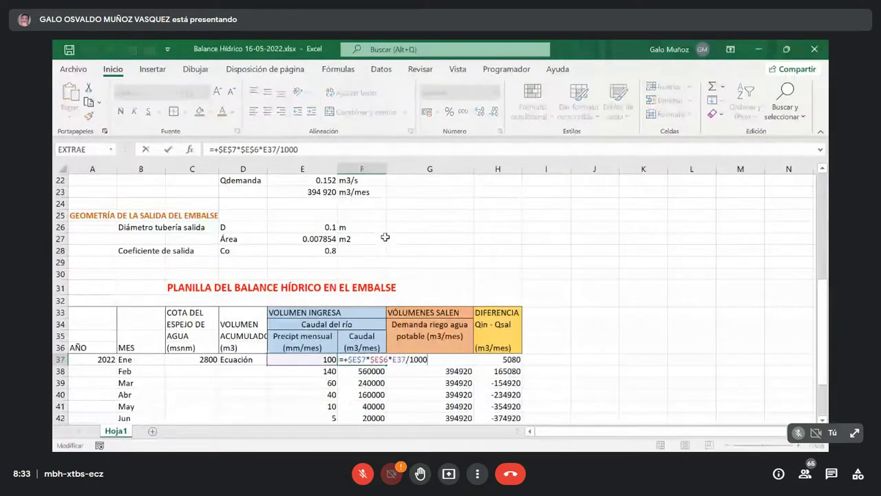
Try a unit conversion of the January precipitation in G28 with =+E37/POTENCIA(1000;3), and clear the cell.
{"action": "left_click", "coordinate": [469, 246]}
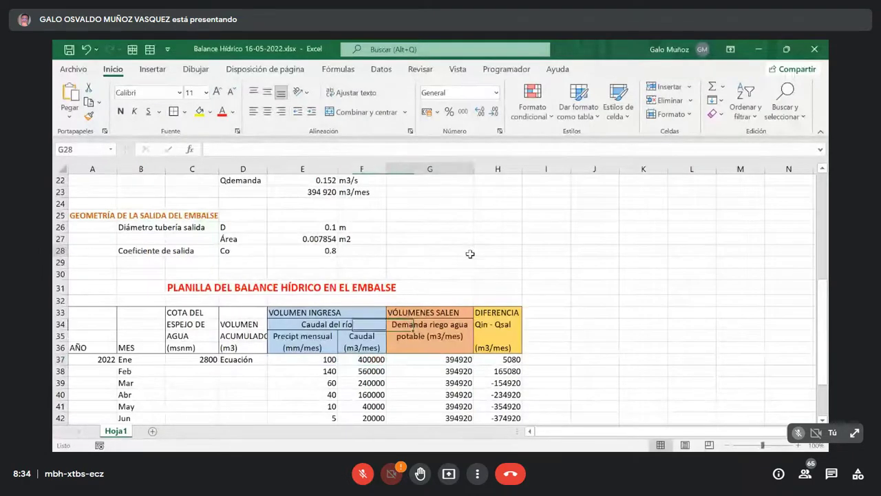
{"action": "type", "text": "+"}
{"action": "key", "text": "Left"}
{"action": "key", "text": "Left"}
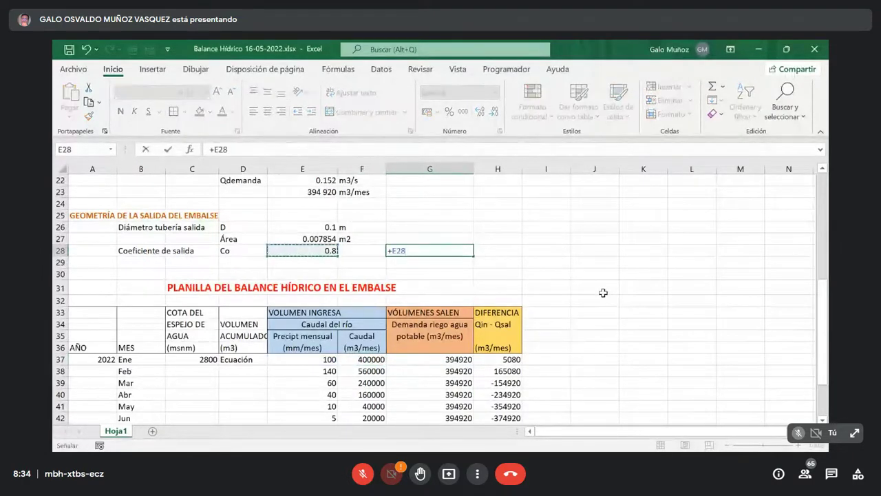
{"action": "key", "text": "Down"}
{"action": "key", "text": "Down"}
{"action": "key", "text": "Down"}
{"action": "key", "text": "Down"}
{"action": "key", "text": "Down"}
{"action": "key", "text": "Down"}
{"action": "key", "text": "Down"}
{"action": "key", "text": "Down"}
{"action": "key", "text": "Down"}
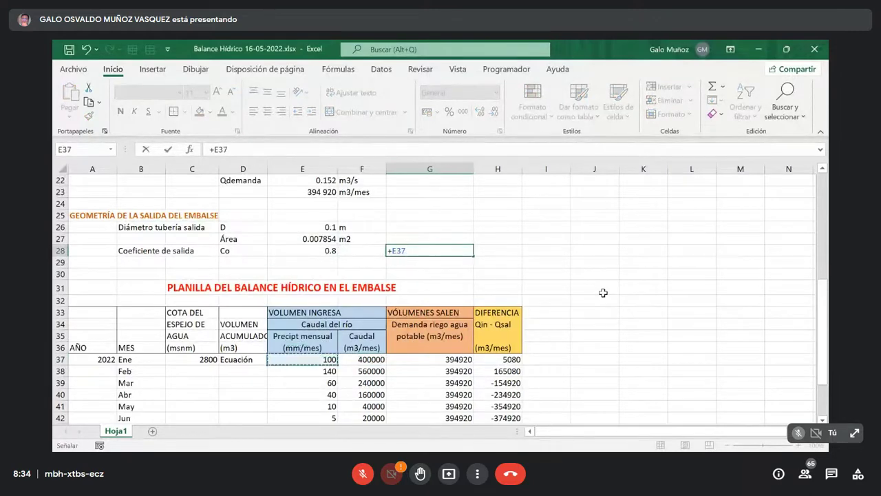
{"action": "type", "text": "/pot"}
{"action": "type", "text": "enci"}
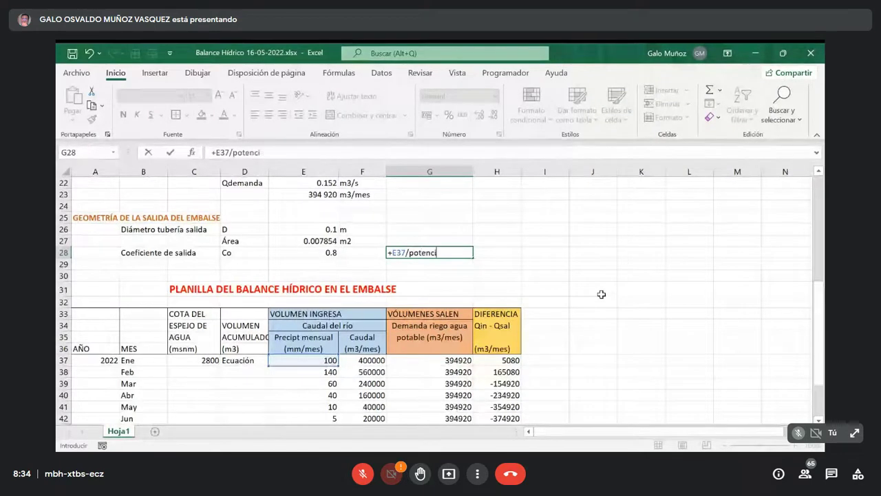
{"action": "type", "text": "a("}
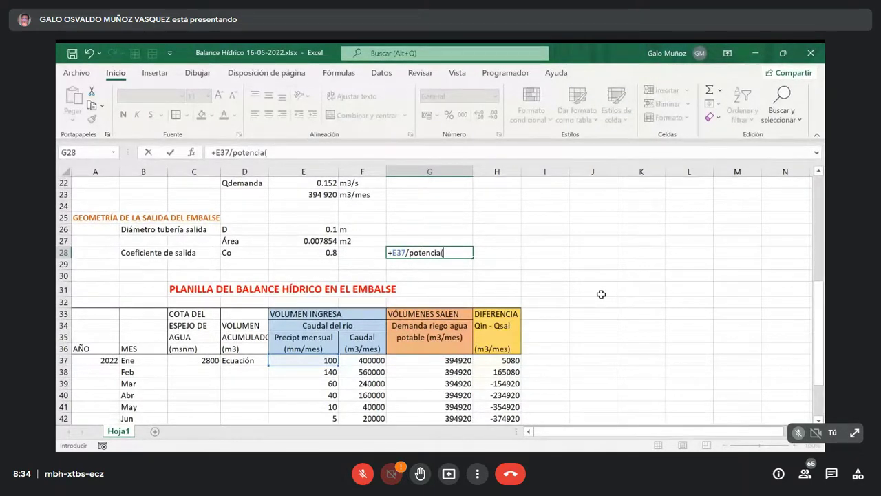
{"action": "type", "text": "1000;3"}
{"action": "key", "text": "Return"}
{"action": "key", "text": "Up"}
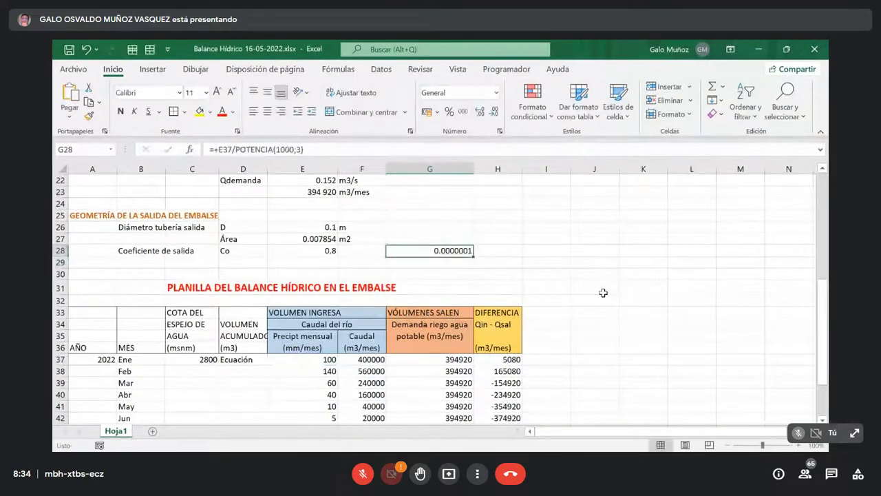
{"action": "key", "text": "Delete"}
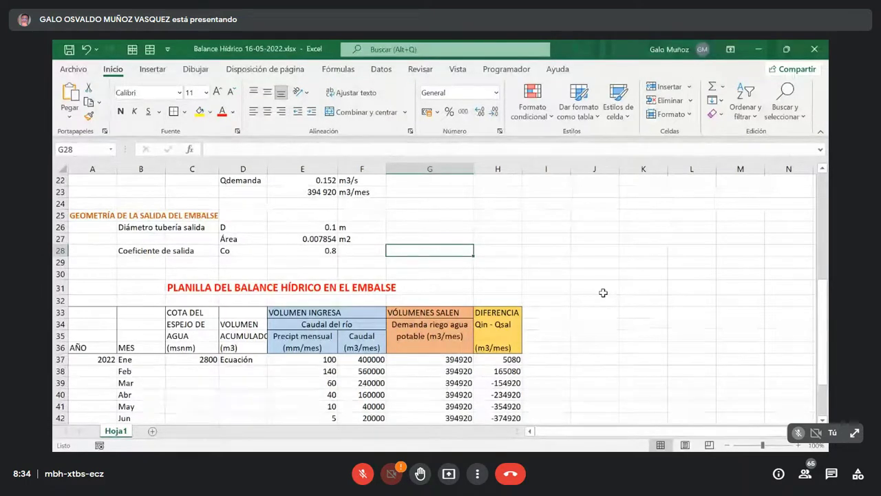
Examine the January flow formula in F37 and trace its references to the basin area and runoff coefficient.
{"action": "key", "text": "F2"}
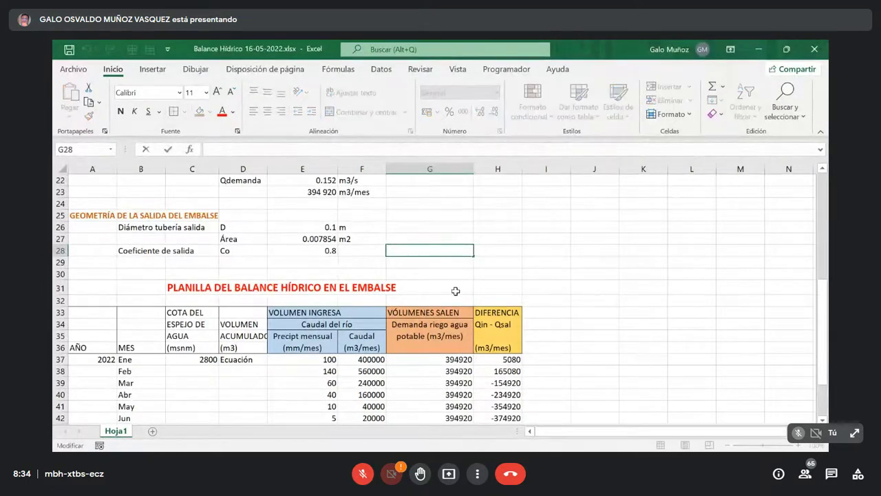
{"action": "scroll", "coordinate": [451, 294], "scroll_direction": "up", "scroll_amount": 3}
{"action": "scroll", "coordinate": [446, 298], "scroll_direction": "down", "scroll_amount": 2}
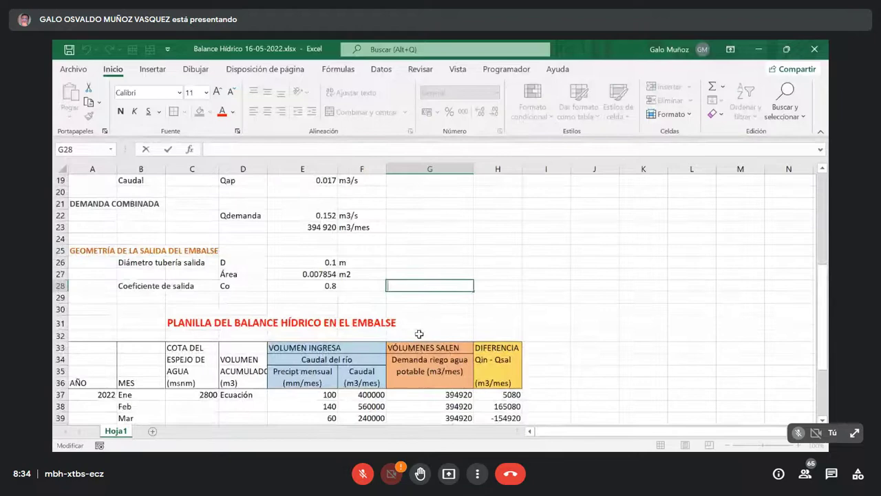
{"action": "double_click", "coordinate": [362, 395]}
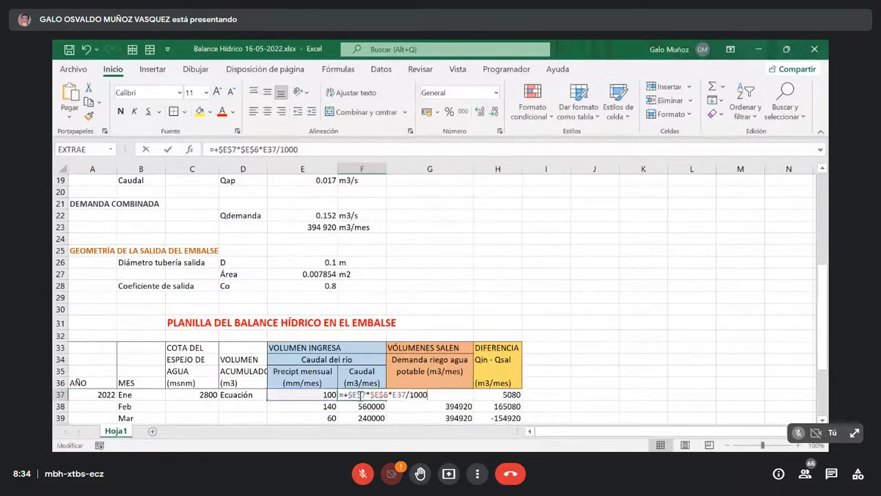
{"action": "scroll", "coordinate": [358, 389], "scroll_direction": "up", "scroll_amount": 5}
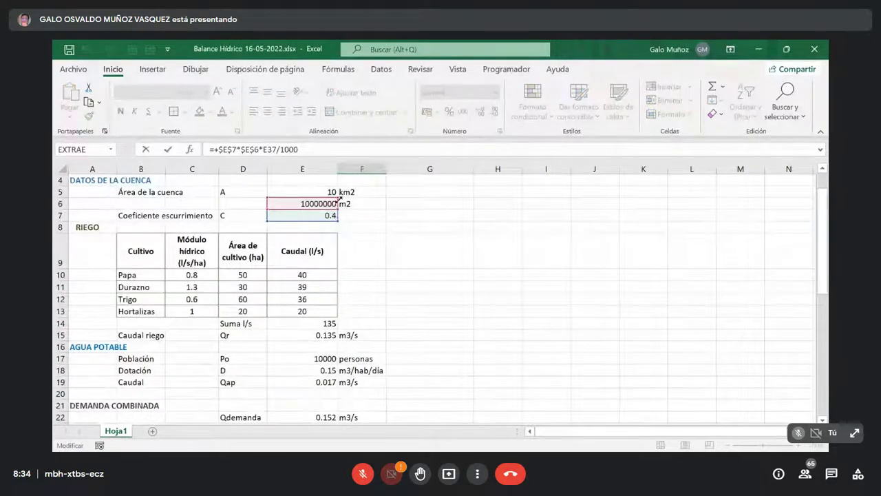
{"action": "scroll", "coordinate": [396, 287], "scroll_direction": "down", "scroll_amount": 3}
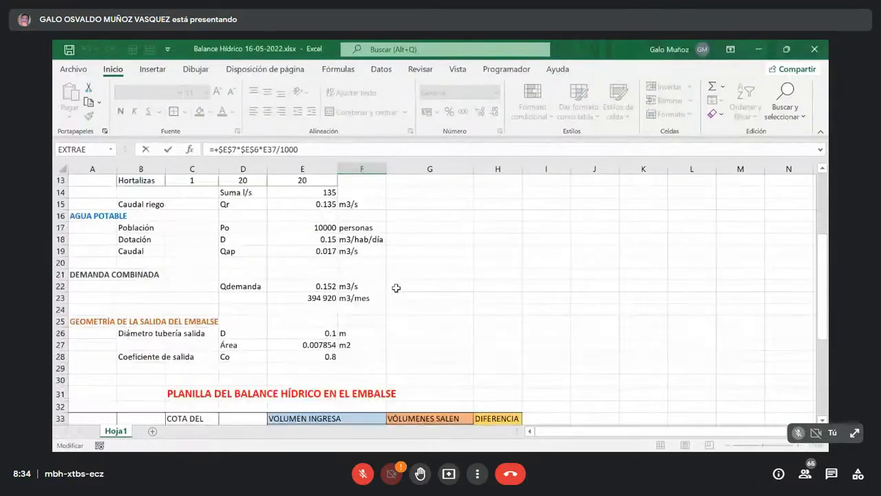
{"action": "scroll", "coordinate": [396, 287], "scroll_direction": "down", "scroll_amount": 3}
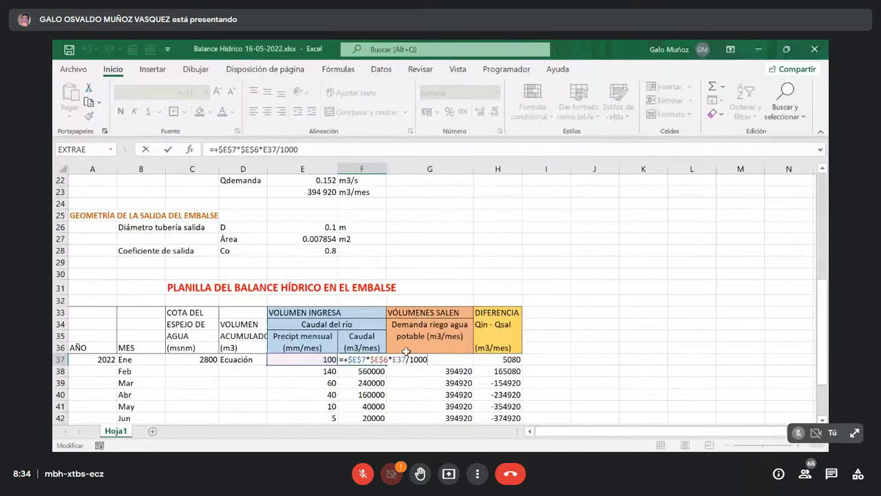
{"action": "scroll", "coordinate": [372, 355], "scroll_direction": "up", "scroll_amount": 4}
{"action": "scroll", "coordinate": [369, 356], "scroll_direction": "up", "scroll_amount": 3}
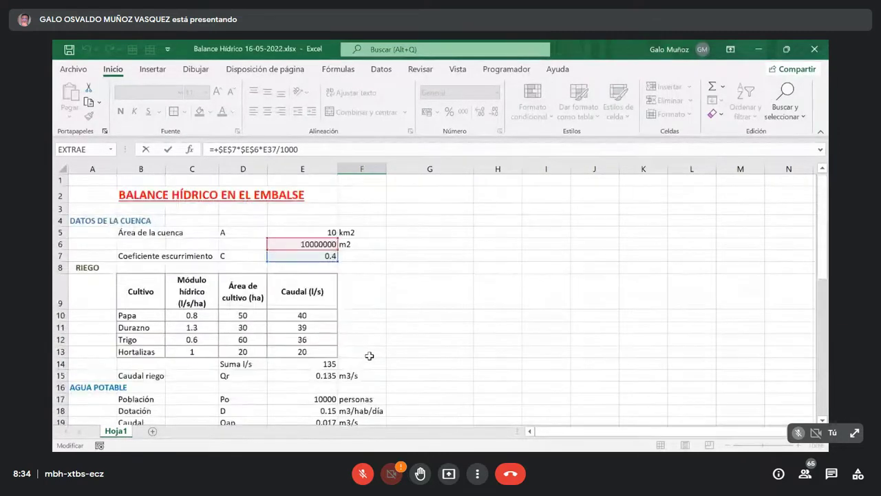
{"action": "key", "text": "Return"}
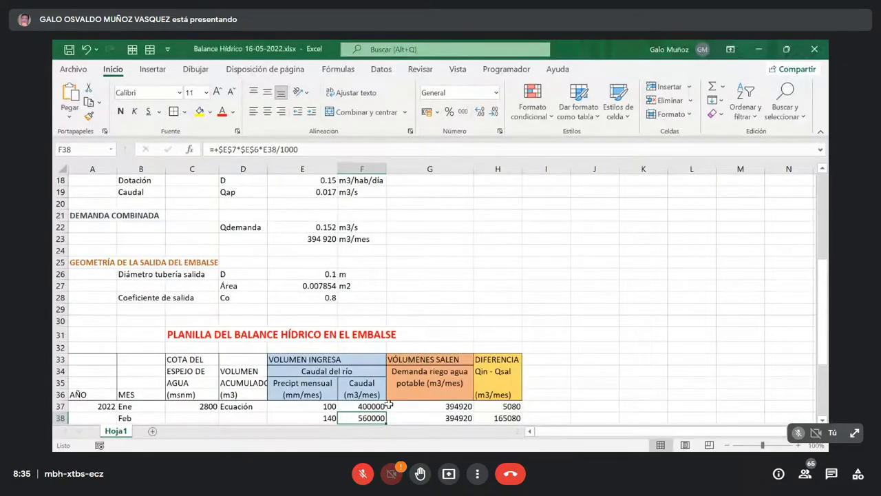
{"action": "left_click", "coordinate": [352, 387]}
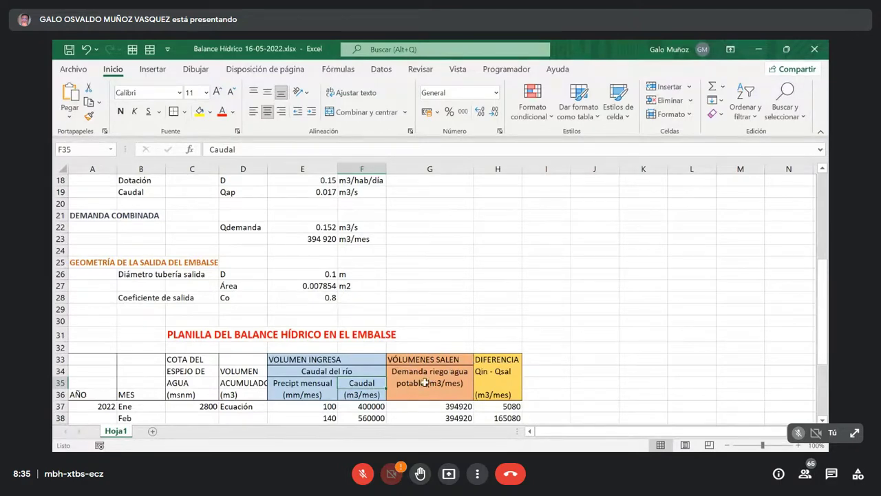
Examine the monthly demand formulas in G37 and G39 and trace their reference to the combined monthly demand in E23.
{"action": "left_click", "coordinate": [421, 360]}
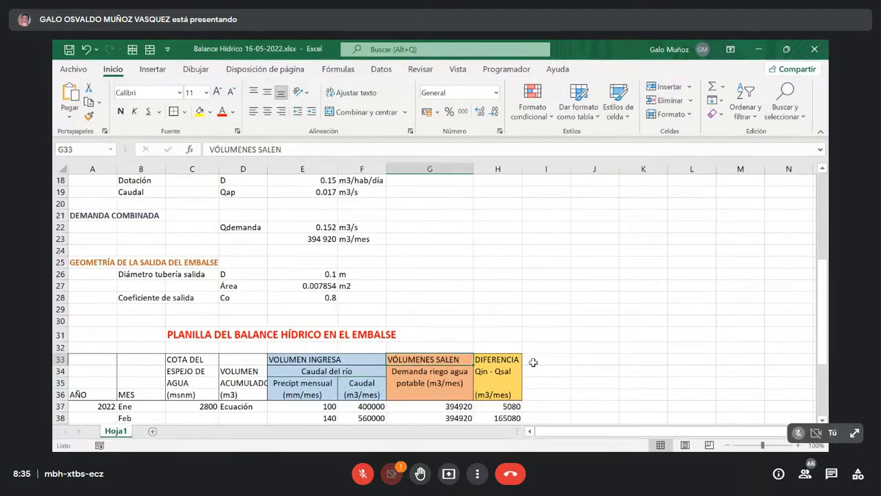
{"action": "scroll", "coordinate": [434, 387], "scroll_direction": "down", "scroll_amount": 2}
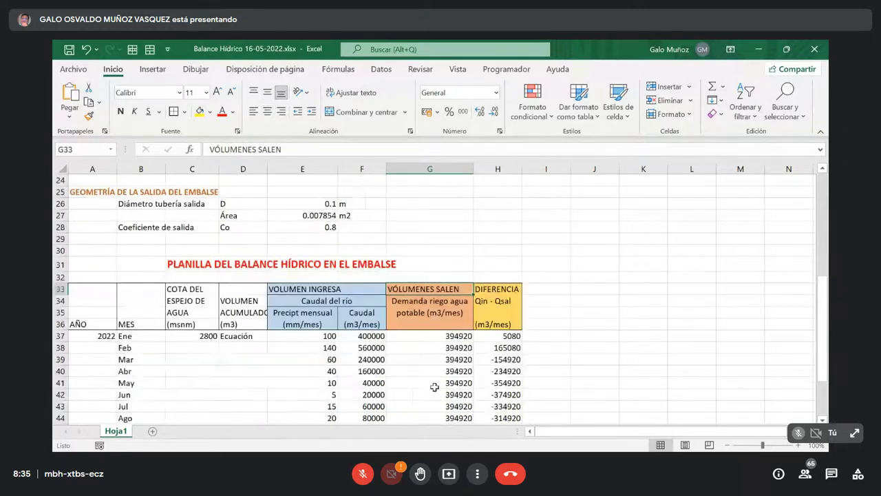
{"action": "left_click", "coordinate": [429, 336]}
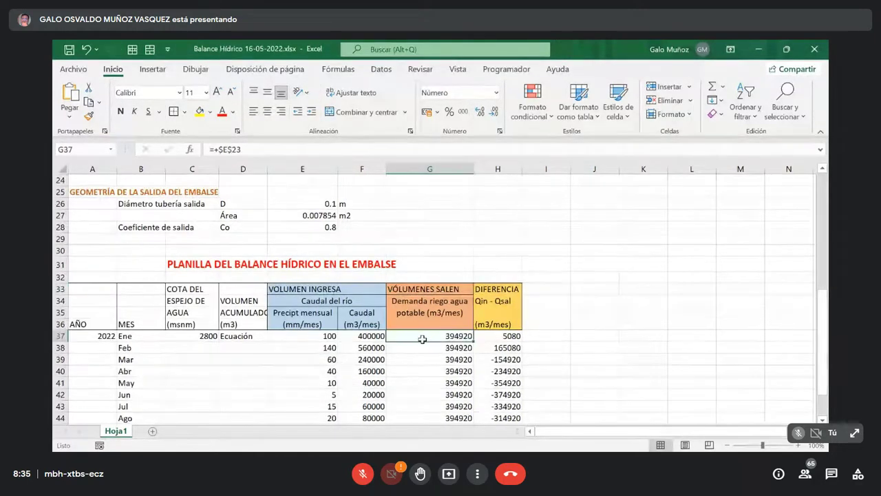
{"action": "scroll", "coordinate": [422, 339], "scroll_direction": "up", "scroll_amount": 1}
{"action": "scroll", "coordinate": [421, 340], "scroll_direction": "up", "scroll_amount": 1}
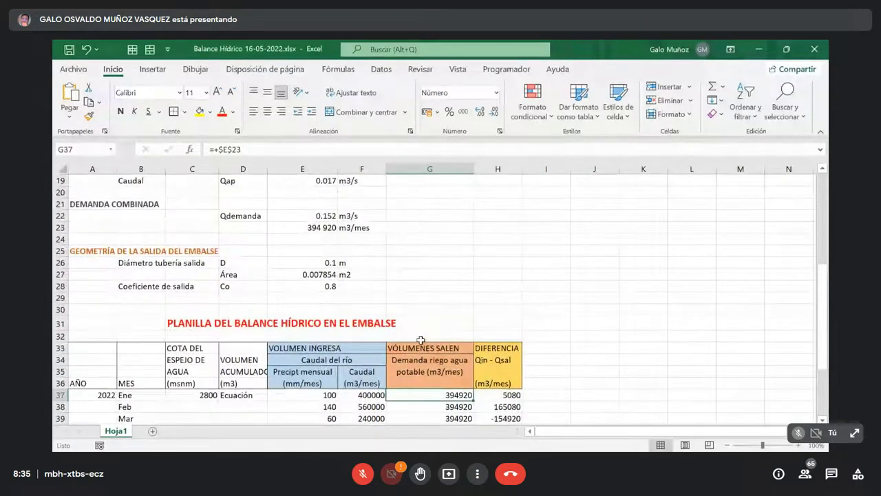
{"action": "left_click", "coordinate": [310, 241]}
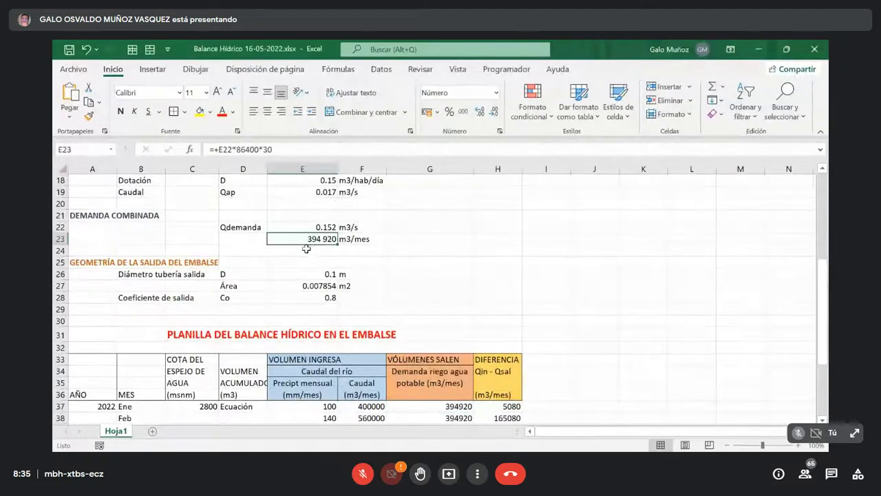
{"action": "scroll", "coordinate": [426, 296], "scroll_direction": "down", "scroll_amount": 2}
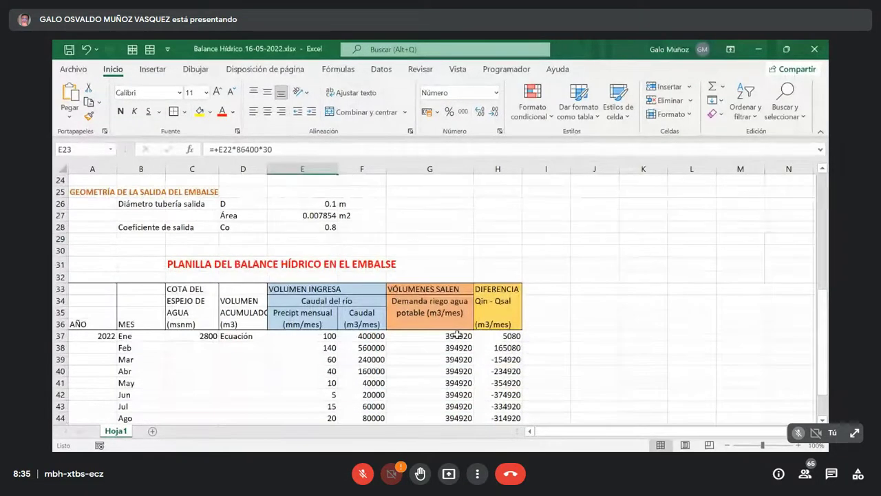
{"action": "left_click", "coordinate": [457, 335]}
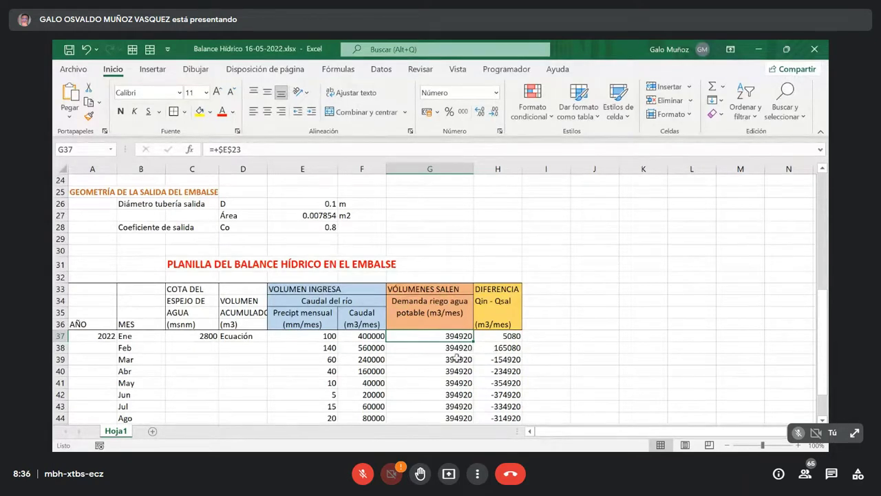
{"action": "double_click", "coordinate": [458, 359]}
{"action": "scroll", "coordinate": [493, 309], "scroll_direction": "up", "scroll_amount": 1}
{"action": "scroll", "coordinate": [480, 310], "scroll_direction": "up", "scroll_amount": 1}
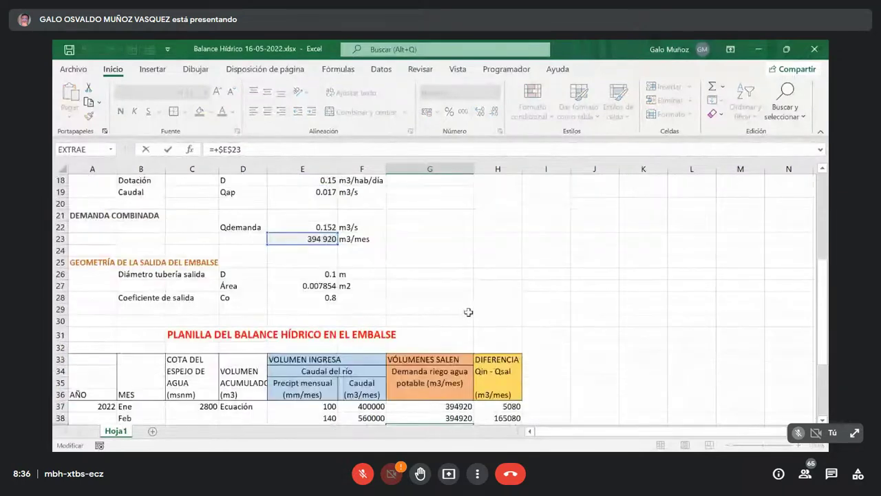
{"action": "key", "text": "ctrl+Return"}
{"action": "scroll", "coordinate": [448, 340], "scroll_direction": "down", "scroll_amount": 3}
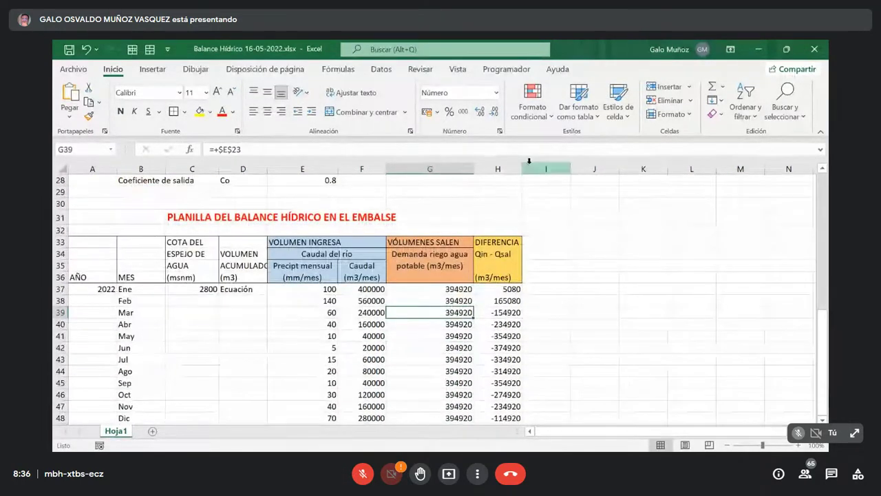
Widen column H to fit the DIFERENCIA heading and check the inflow-minus-outflow formulas in H37 and H40.
{"action": "left_click_drag", "start_coordinate": [523, 168], "coordinate": [538, 169]}
{"action": "left_click", "coordinate": [504, 287]}
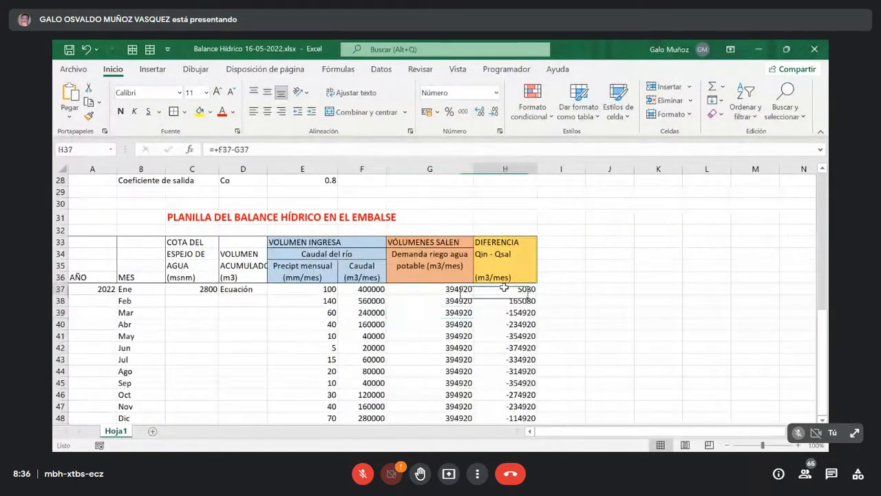
{"action": "key", "text": "F2"}
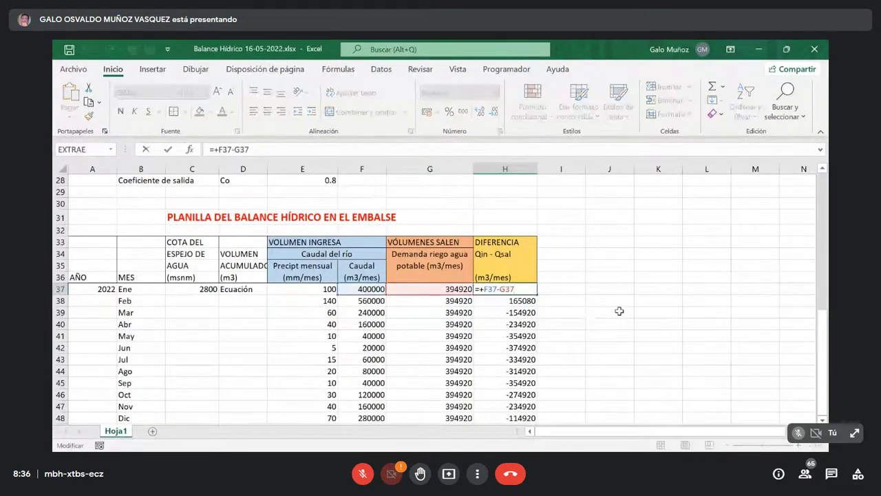
{"action": "key", "text": "Return"}
{"action": "left_click", "coordinate": [521, 324]}
{"action": "key", "text": "F2"}
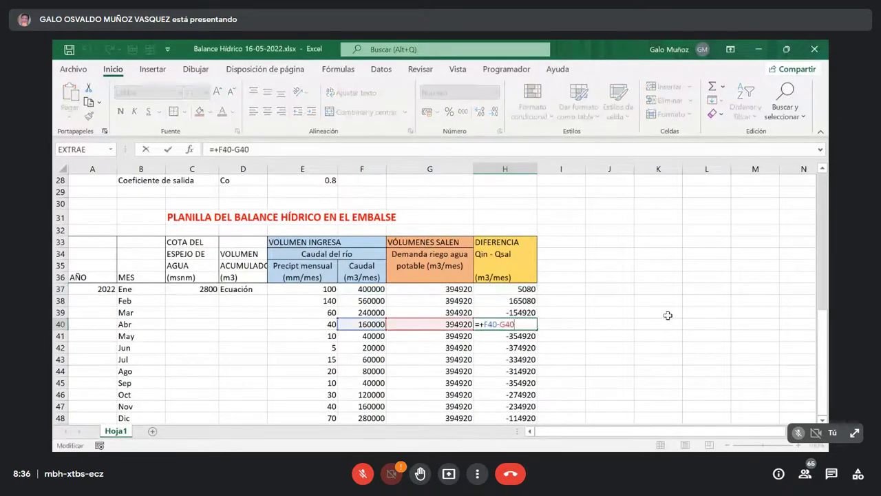
{"action": "key", "text": "Escape"}
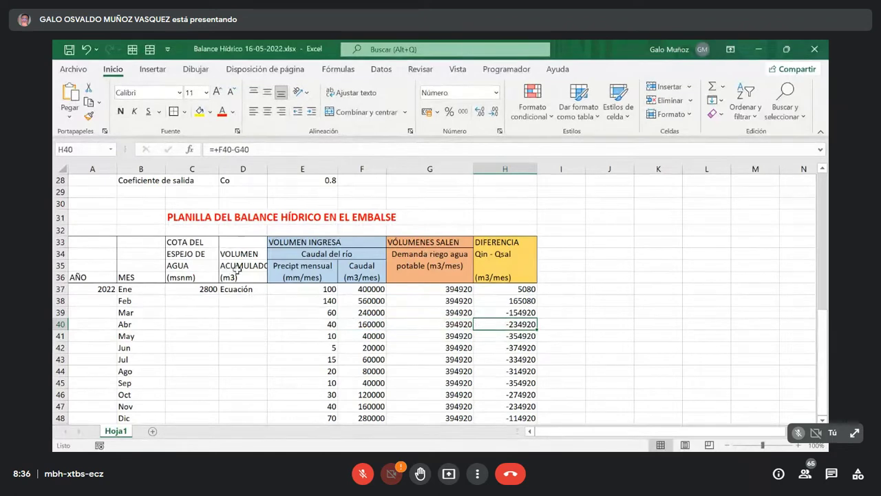
Set the January water surface elevation in C37 to 4321.
{"action": "left_click", "coordinate": [249, 289]}
{"action": "left_click", "coordinate": [209, 289]}
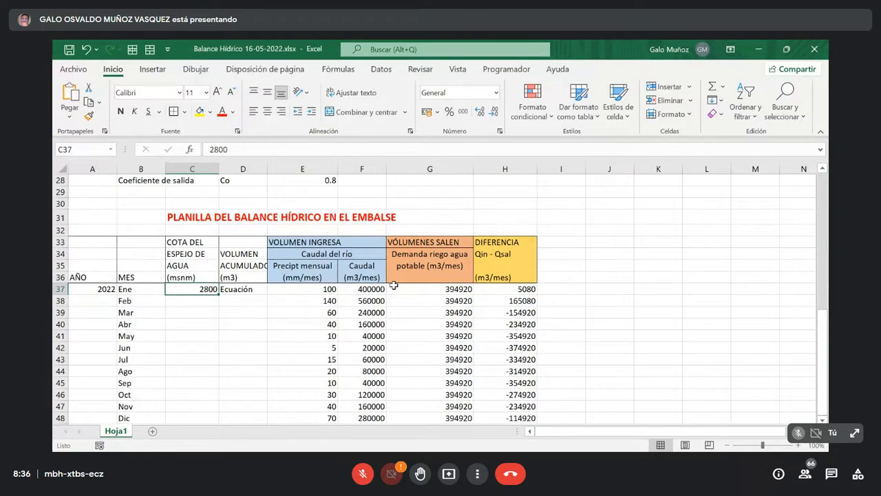
{"action": "type", "text": "4"}
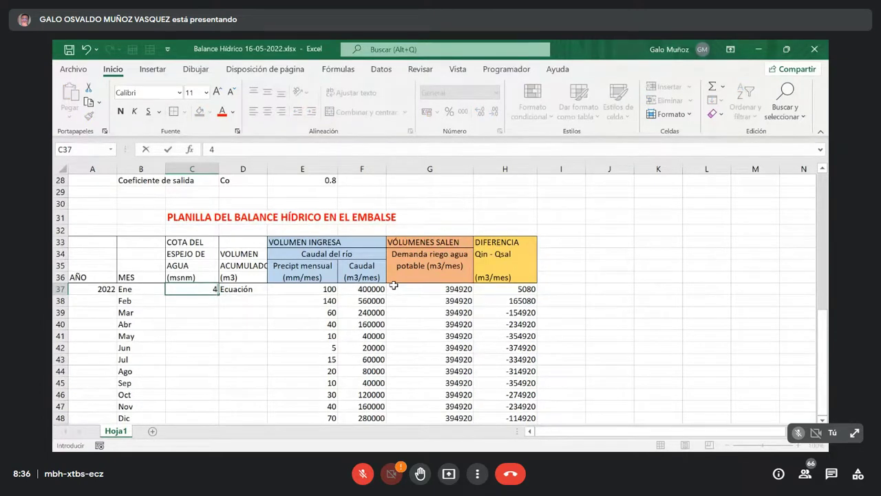
{"action": "type", "text": "321"}
{"action": "key", "text": "Return"}
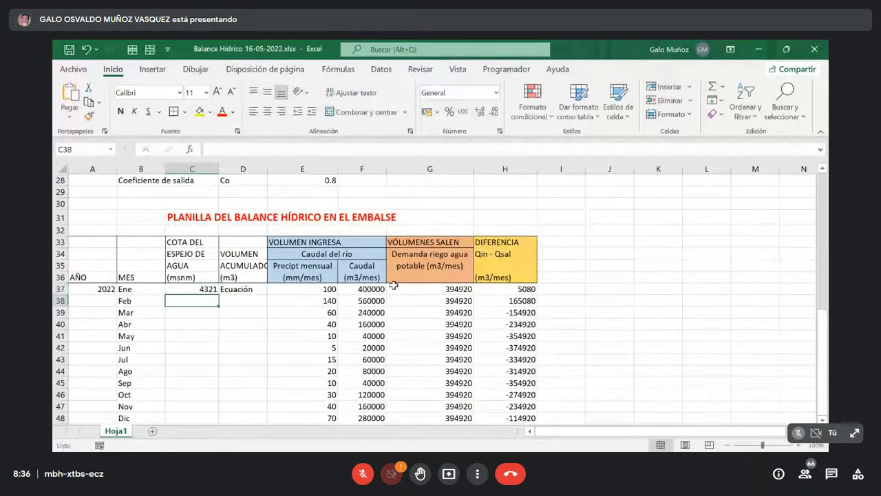
Insert two blank rows at row 29, between the Coeficiente de salida row and the PLANILLA DEL BALANCE HÍDRICO title.
{"action": "key", "text": "Up"}
{"action": "key", "text": "Up"}
{"action": "key", "text": "Up"}
{"action": "key", "text": "Up"}
{"action": "key", "text": "Up"}
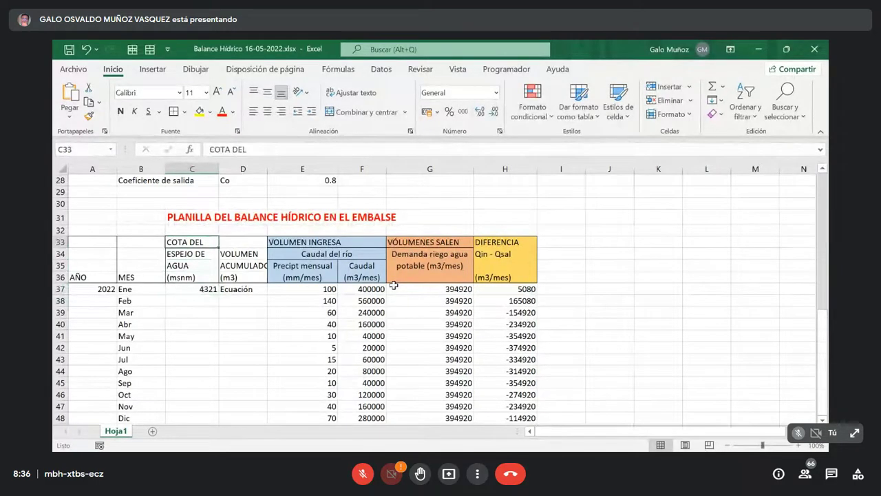
{"action": "key", "text": "Up"}
{"action": "key", "text": "Up"}
{"action": "key", "text": "Up"}
{"action": "key", "text": "Up"}
{"action": "key", "text": "Up"}
{"action": "key", "text": "Up"}
{"action": "key", "text": "Up"}
{"action": "key", "text": "Up"}
{"action": "key", "text": "Up"}
{"action": "key", "text": "Up"}
{"action": "key", "text": "Up"}
{"action": "key", "text": "Up"}
{"action": "key", "text": "Up"}
{"action": "key", "text": "Up"}
{"action": "key", "text": "Up"}
{"action": "key", "text": "Up"}
{"action": "key", "text": "Up"}
{"action": "key", "text": "Up"}
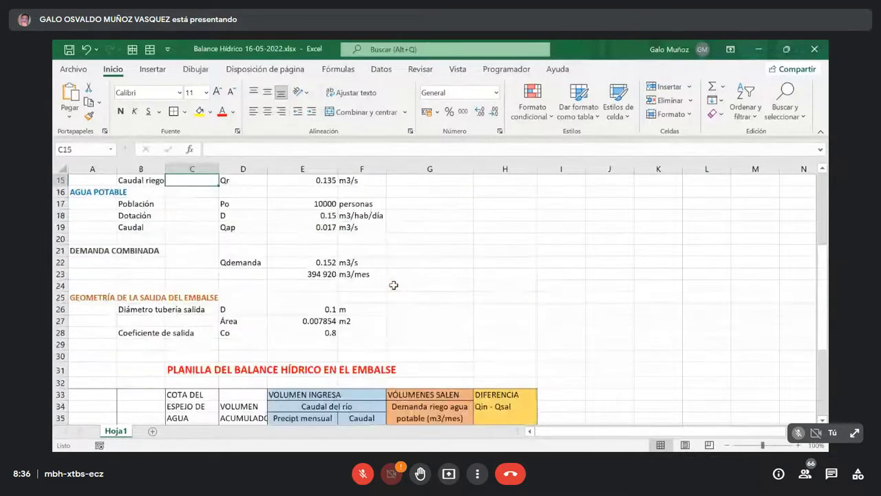
{"action": "key", "text": "Down"}
{"action": "key", "text": "Down"}
{"action": "key", "text": "Down"}
{"action": "key", "text": "Down"}
{"action": "key", "text": "Down"}
{"action": "key", "text": "Down"}
{"action": "key", "text": "Down"}
{"action": "key", "text": "Down"}
{"action": "key", "text": "Down"}
{"action": "key", "text": "Down"}
{"action": "key", "text": "Down"}
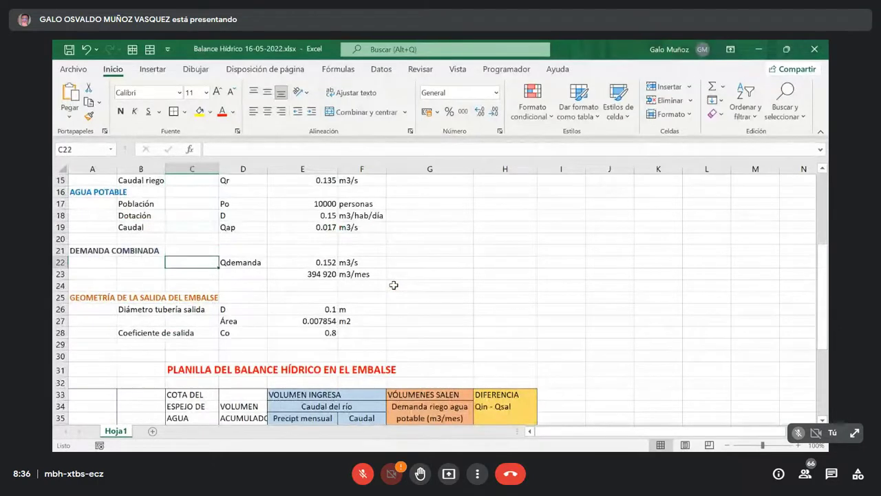
{"action": "key", "text": "Down"}
{"action": "key", "text": "Down"}
{"action": "key", "text": "Down"}
{"action": "key", "text": "Down"}
{"action": "key", "text": "Left"}
{"action": "key", "text": "Left"}
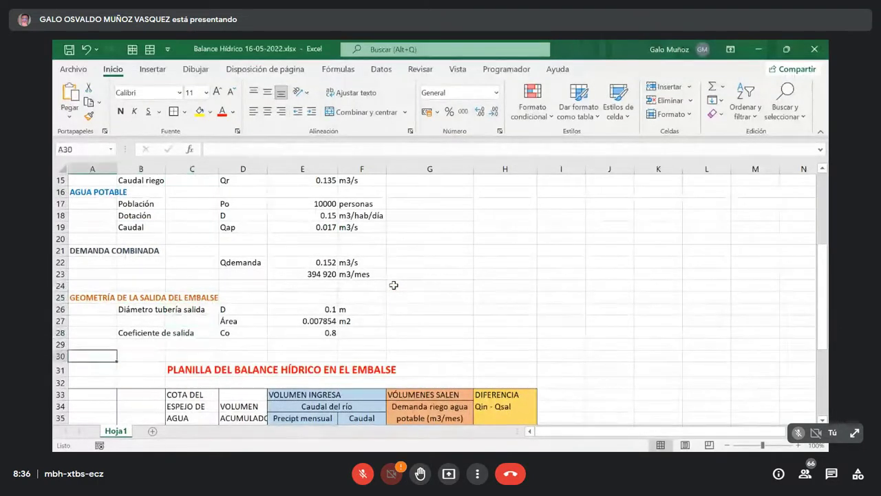
{"action": "key", "text": "Up"}
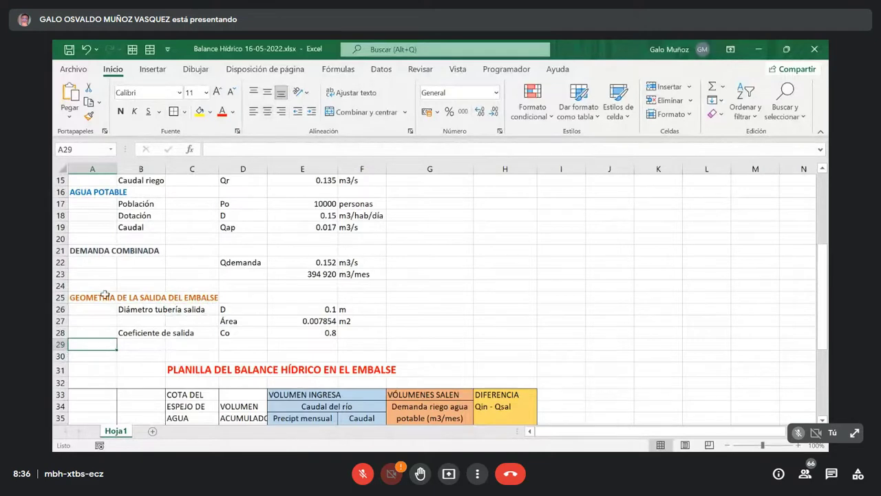
{"action": "left_click", "coordinate": [63, 344]}
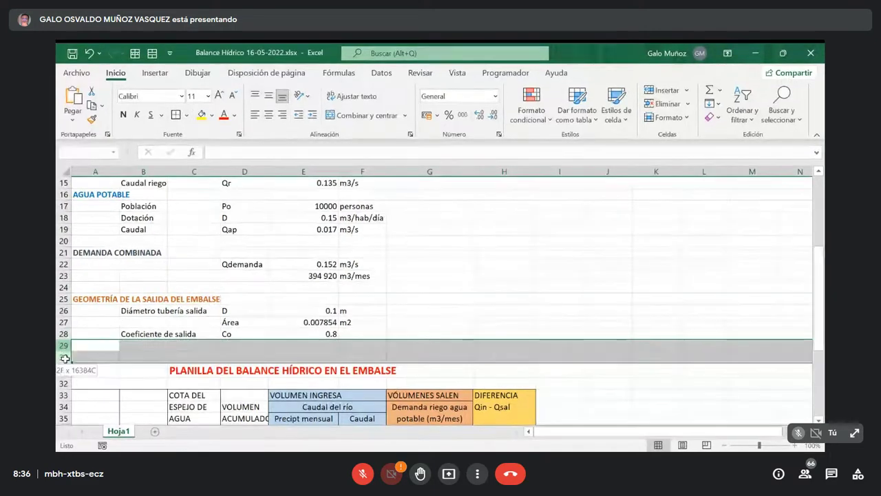
{"action": "right_click", "coordinate": [62, 344]}
{"action": "left_click", "coordinate": [100, 243]}
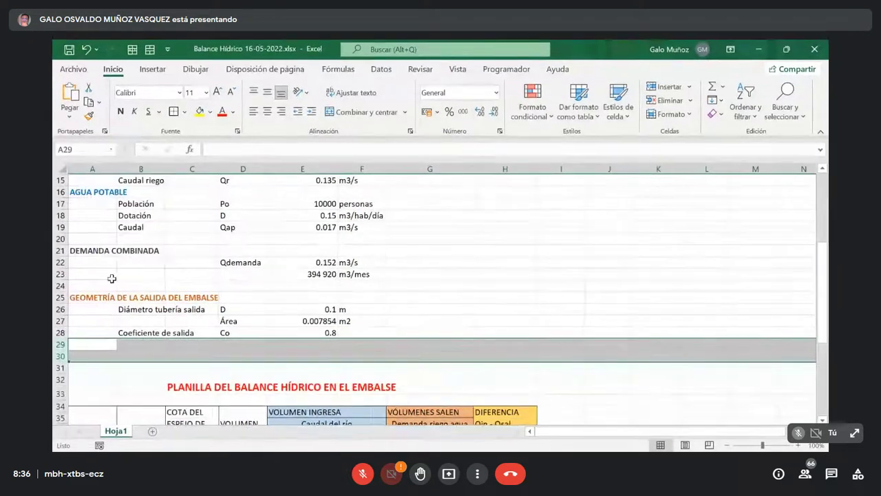
Enter the section heading DATOS DEL EMBALSE in A30.
{"action": "left_click", "coordinate": [80, 353]}
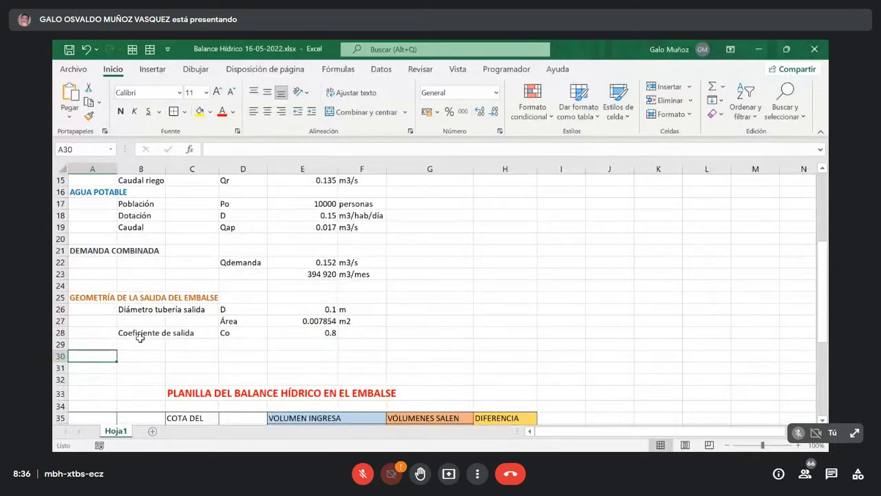
{"action": "type", "text": "DT"}
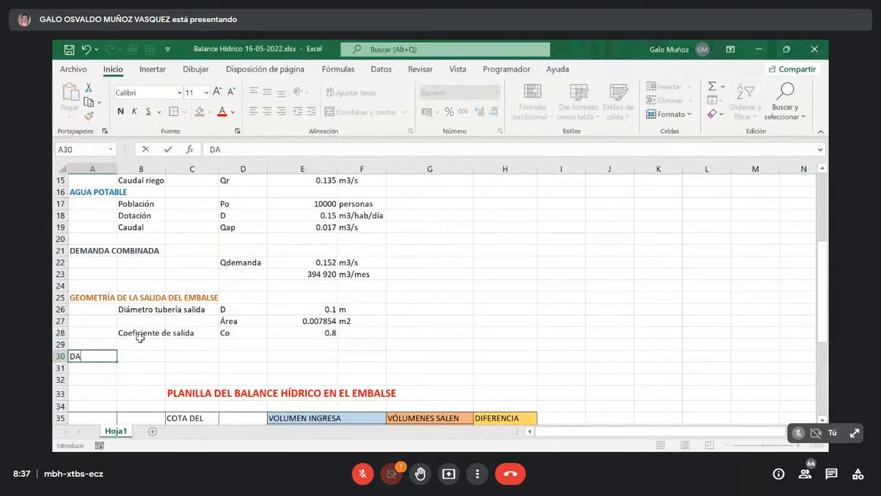
{"action": "type", "text": "TOS DEL EMBL"}
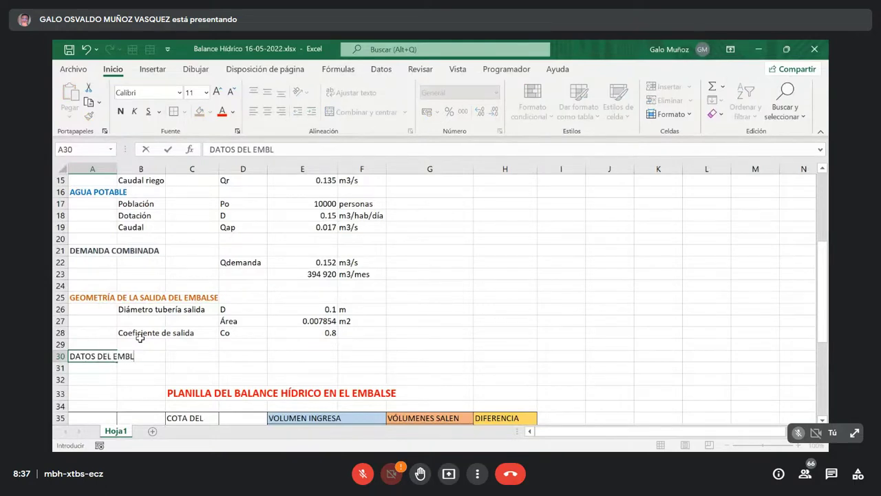
{"action": "type", "text": "AS"}
{"action": "key", "text": "BackSpace"}
{"action": "key", "text": "BackSpace"}
{"action": "key", "text": "BackSpace"}
{"action": "type", "text": "ALSE"}
{"action": "key", "text": "Return"}
Add the label Nivel inicial del agua in B31 under the reservoir data heading.
{"action": "key", "text": "Right"}
{"action": "key", "text": "Right"}
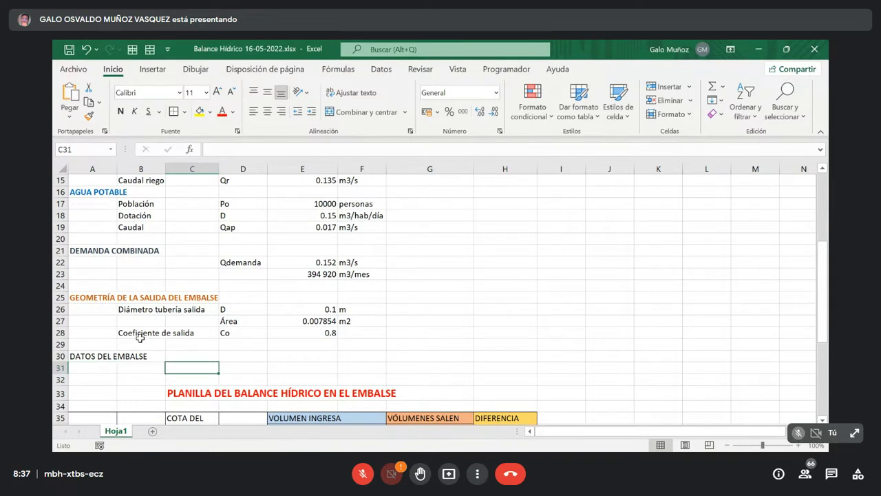
{"action": "key", "text": "Left"}
{"action": "type", "text": "Niv"}
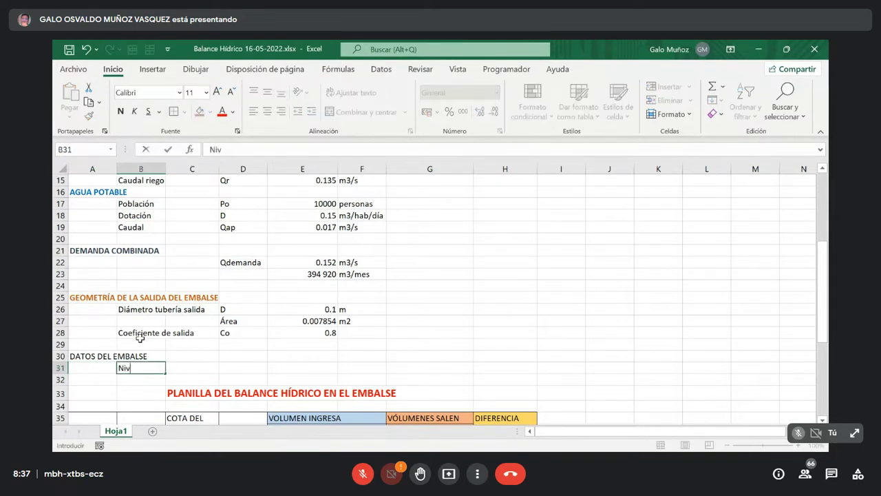
{"action": "type", "text": "el inicial del"}
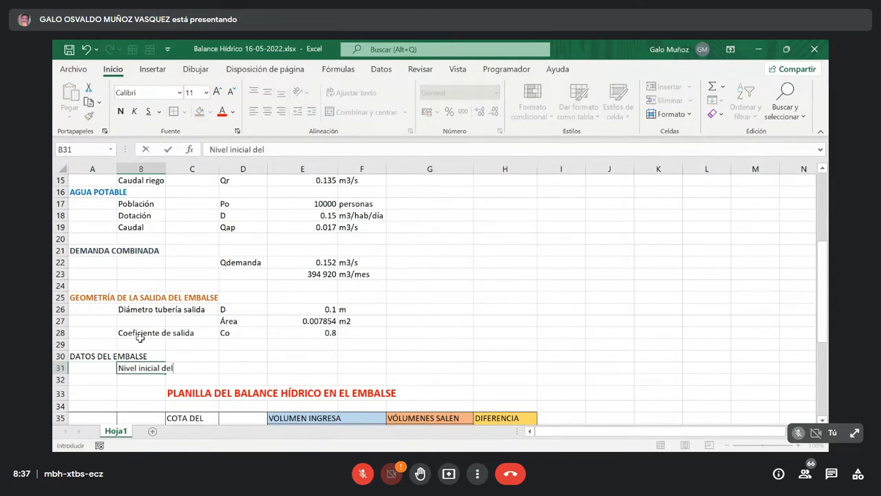
{"action": "type", "text": " agua"}
{"action": "key", "text": "Return"}
{"action": "key", "text": "Up"}
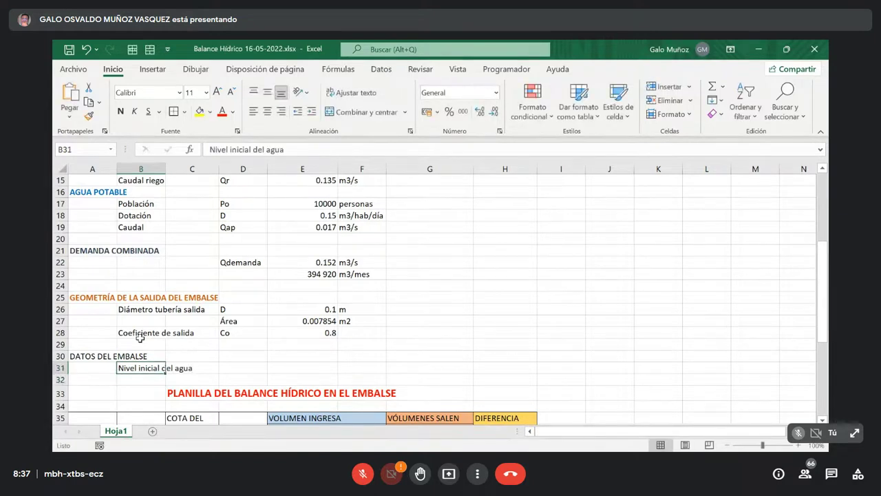
Complete the initial water level row with the symbol Cota in D31, the value 4321 in E31 and the unit msnm in F31.
{"action": "key", "text": "Right"}
{"action": "key", "text": "Right"}
{"action": "type", "text": "ota"}
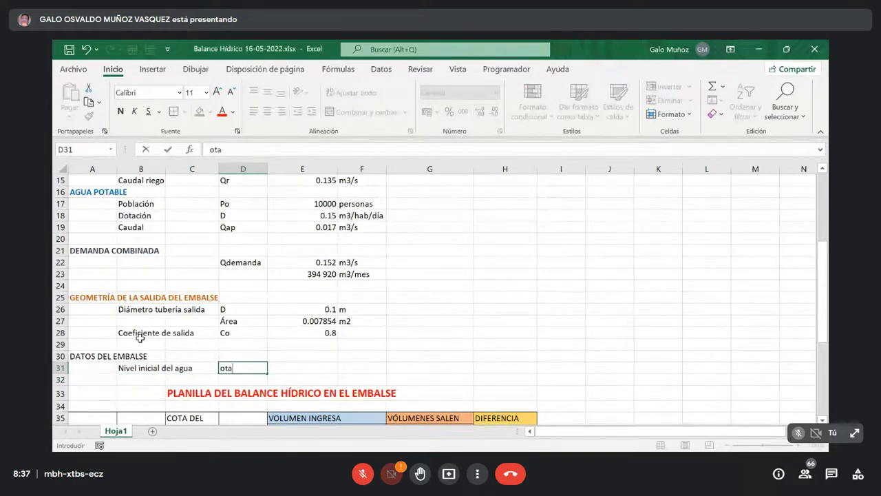
{"action": "type", "text": "Cot"}
{"action": "key", "text": "Tab"}
{"action": "type", "text": "432"}
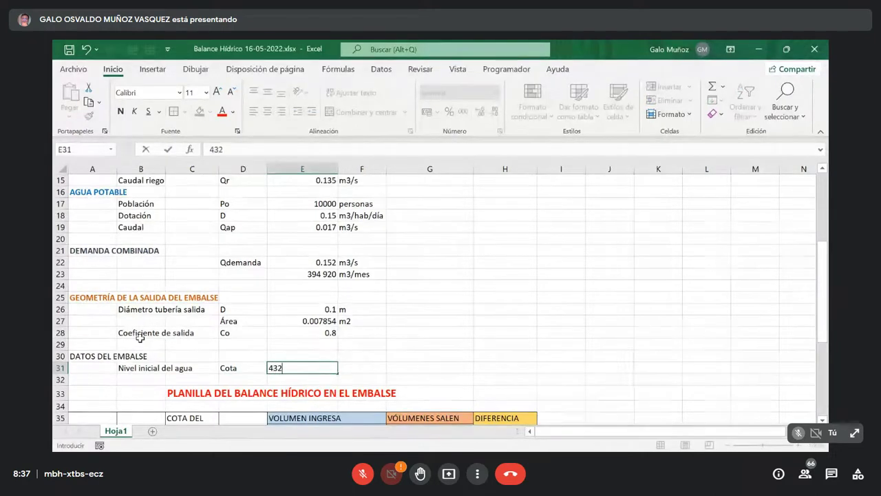
{"action": "type", "text": "1"}
{"action": "key", "text": "Return"}
{"action": "key", "text": "Up"}
{"action": "key", "text": "Right"}
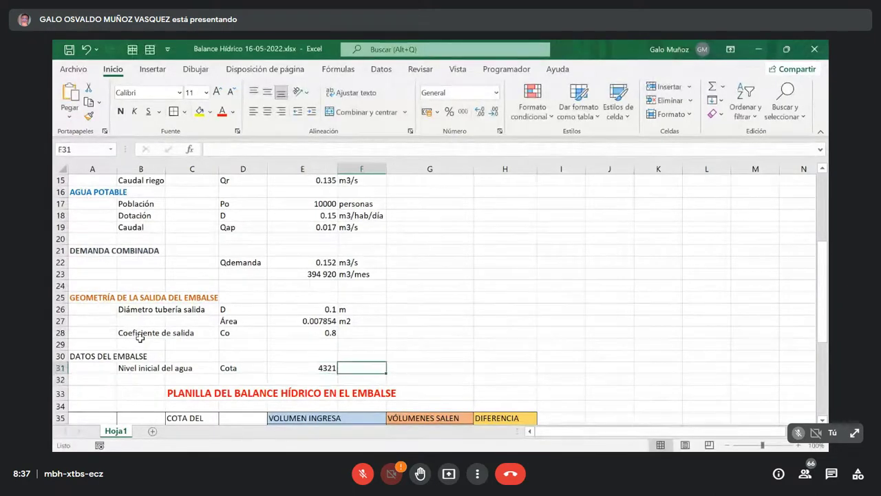
{"action": "type", "text": "msnm"}
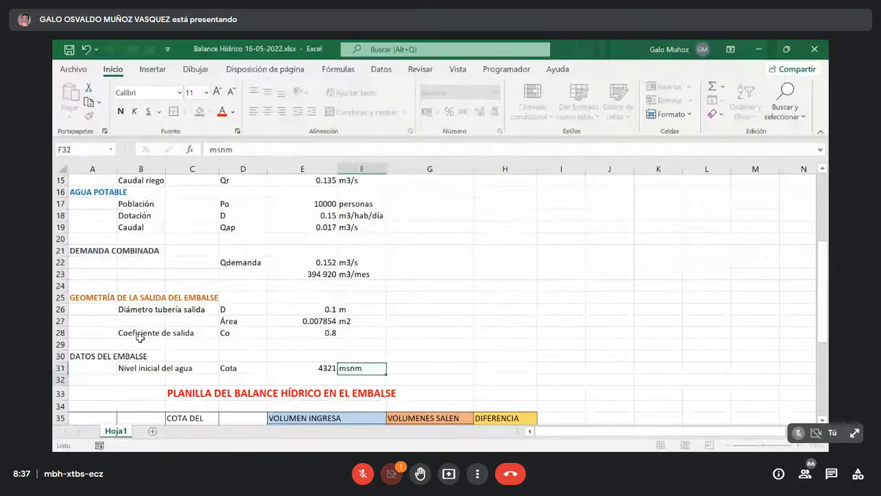
{"action": "key", "text": "Return"}
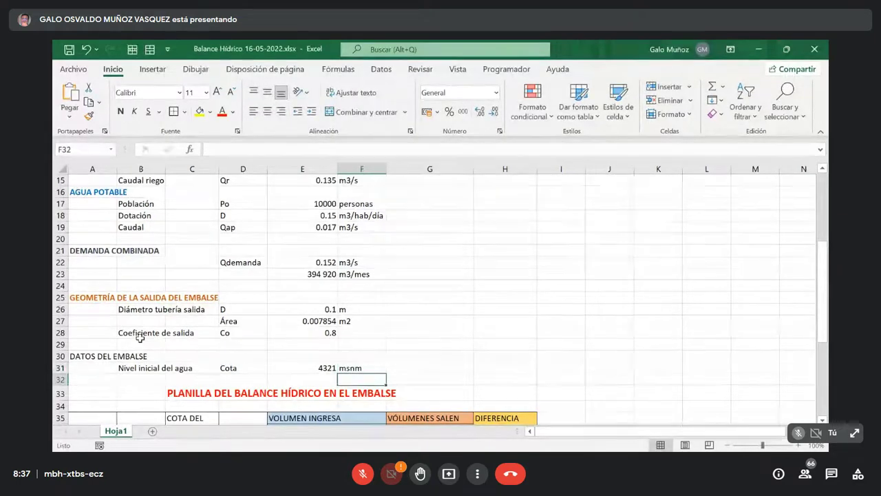
Enter the heading CURVA ELEVACIÓN - ÁREA - VOLUMEN in H4, beside the DATOS DE LA CUENCA section.
{"action": "scroll", "coordinate": [534, 269], "scroll_direction": "up", "scroll_amount": 4}
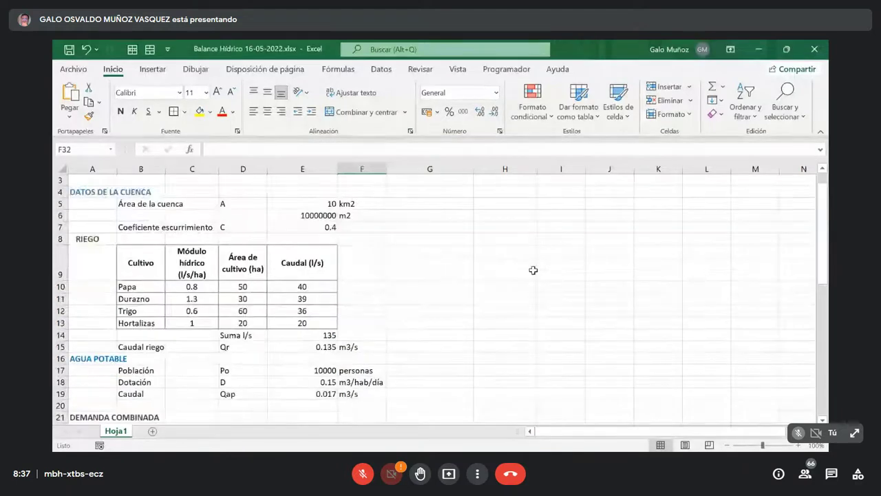
{"action": "scroll", "coordinate": [533, 270], "scroll_direction": "up", "scroll_amount": 1}
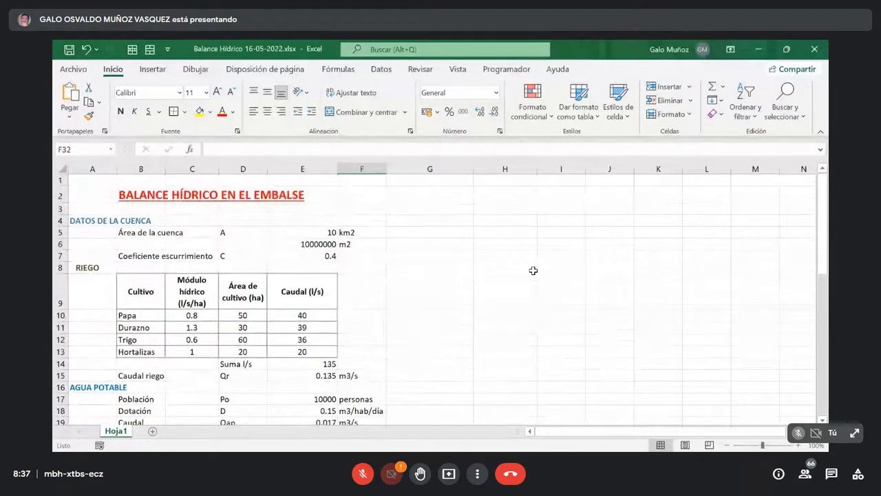
{"action": "left_click", "coordinate": [498, 221]}
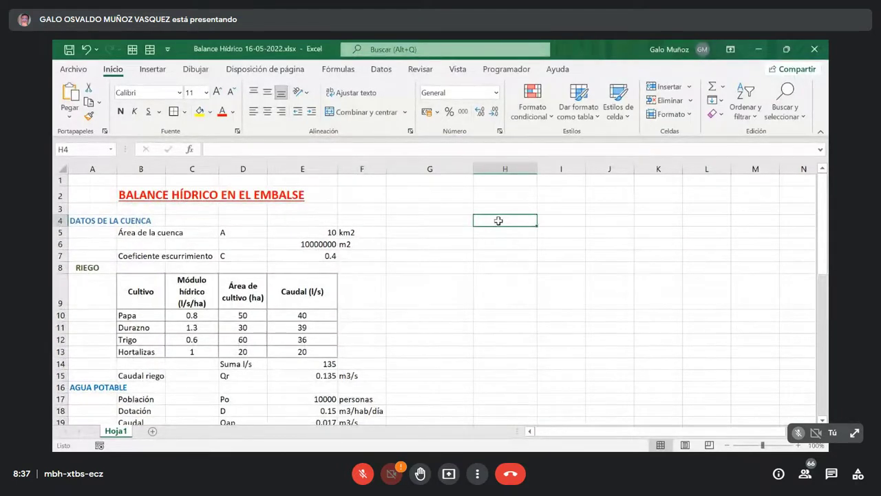
{"action": "type", "text": "CURVA"}
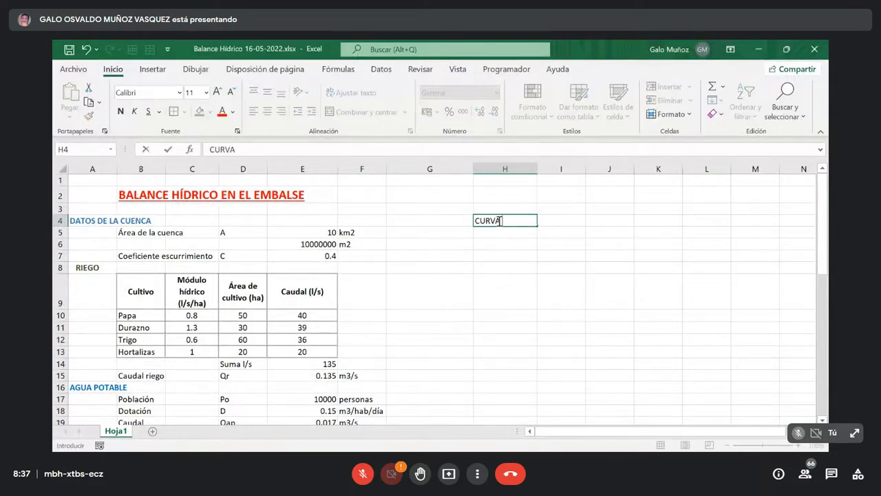
{"action": "type", "text": " COTA"}
{"action": "key", "text": "BackSpace"}
{"action": "key", "text": "BackSpace"}
{"action": "key", "text": "BackSpace"}
{"action": "type", "text": "ELEVACIÓN "}
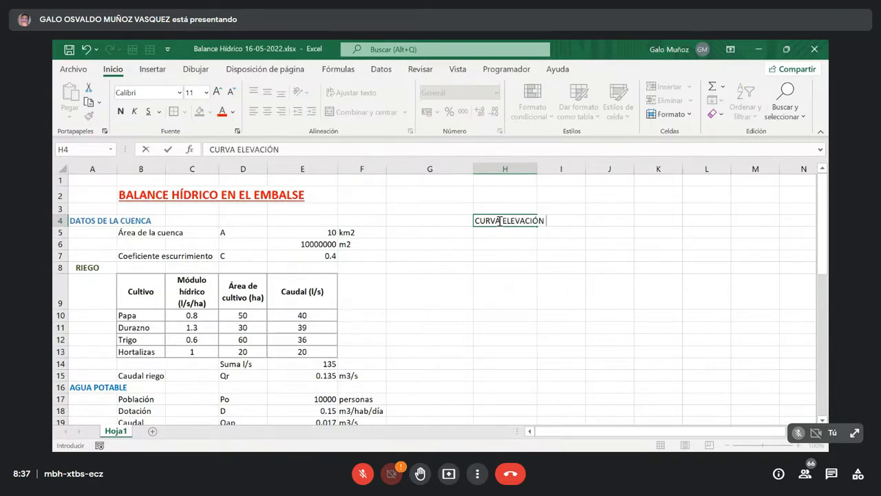
{"action": "type", "text": "- +H"}
{"action": "key", "text": "BackSpace"}
{"action": "key", "text": "BackSpace"}
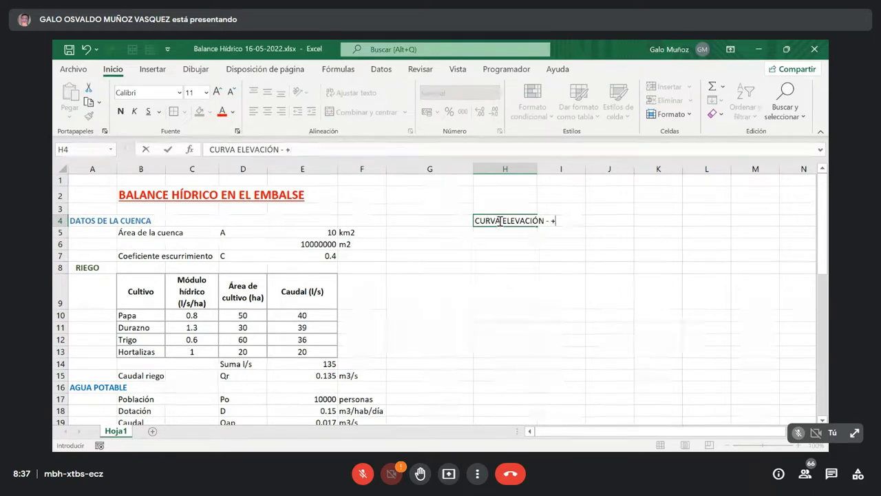
{"action": "type", "text": "ÁREA "}
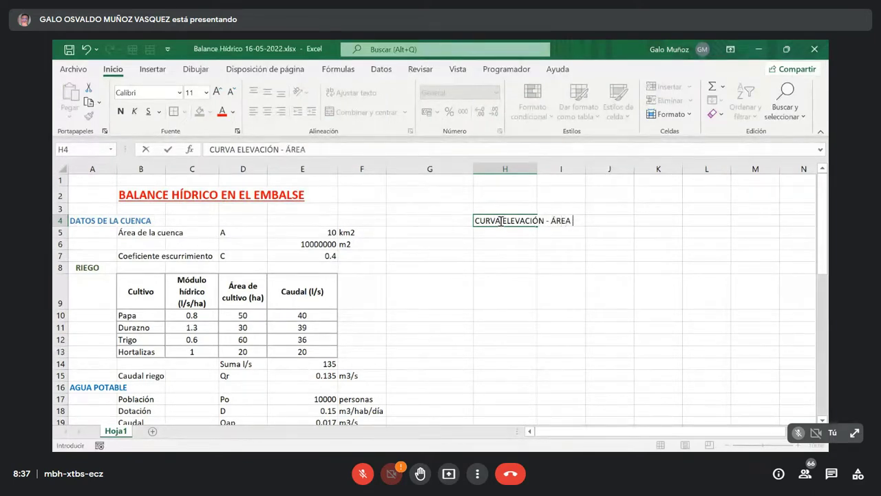
{"action": "type", "text": "- VOLUMEN"}
{"action": "key", "text": "Return"}
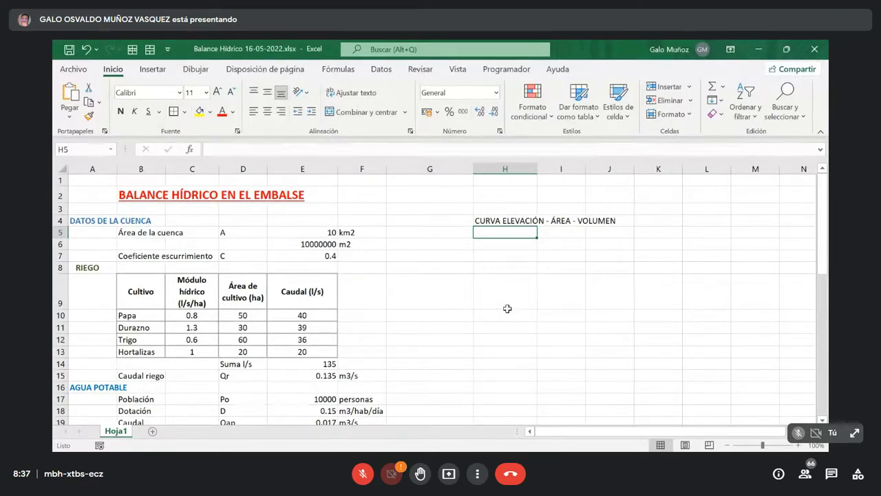
Insert a new blank equation on the sheet for the elevation-area-volume curve.
{"action": "key", "text": "Down"}
{"action": "key", "text": "Down"}
{"action": "key", "text": "Down"}
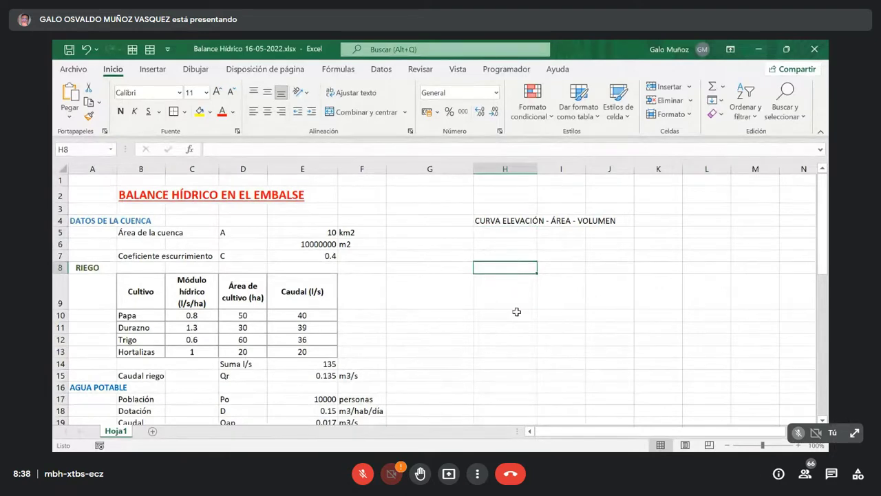
{"action": "key", "text": "Up"}
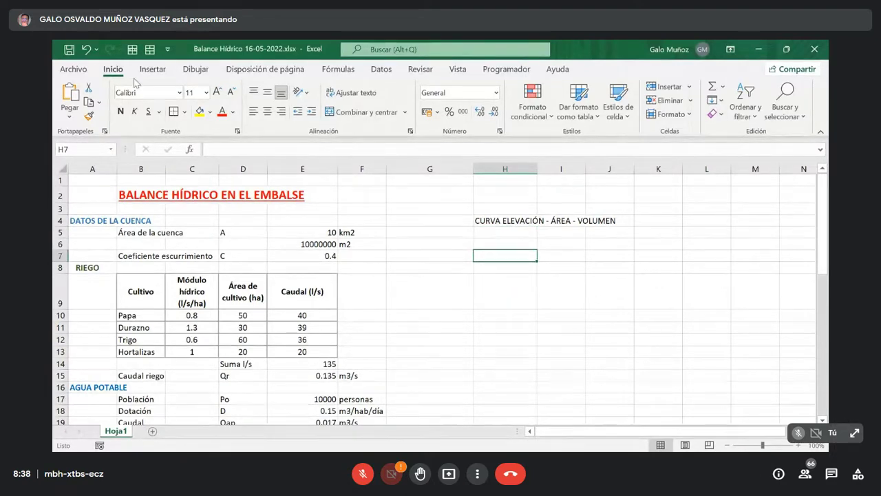
{"action": "left_click", "coordinate": [154, 69]}
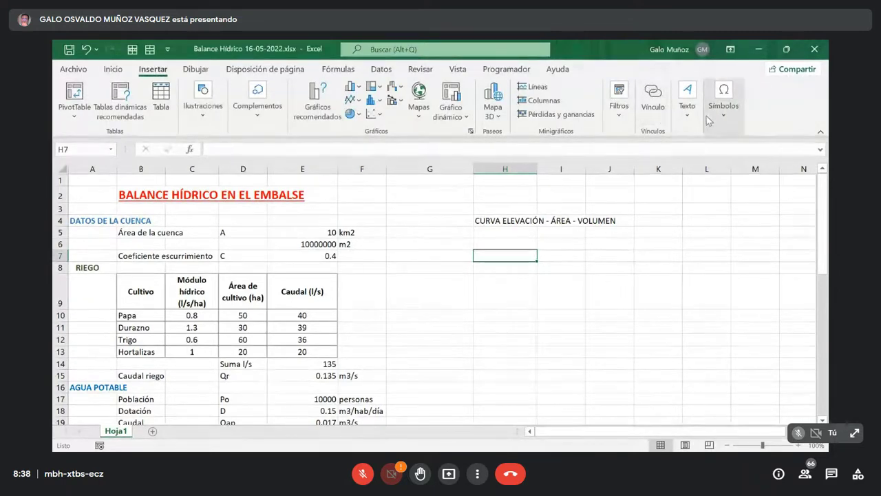
{"action": "left_click", "coordinate": [723, 100]}
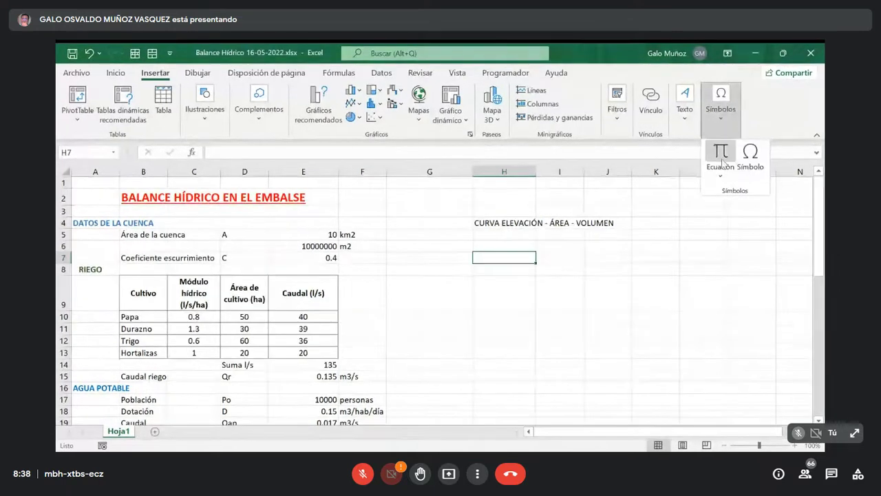
{"action": "left_click", "coordinate": [726, 172]}
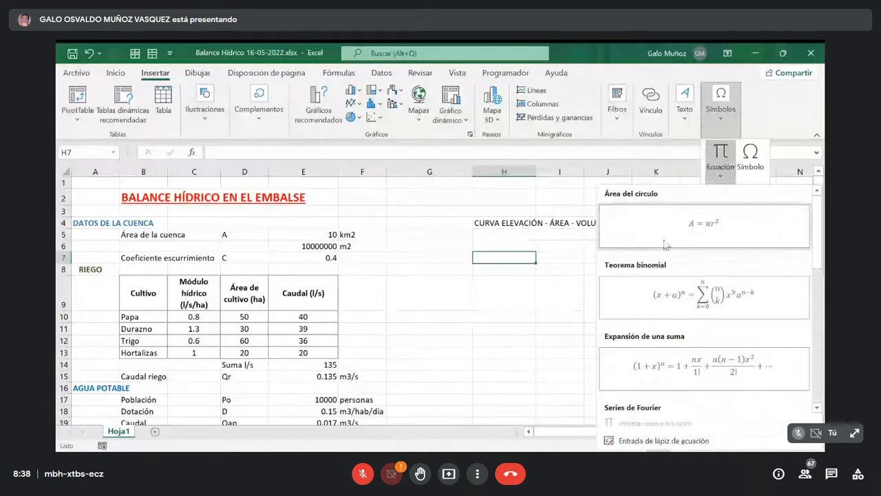
{"action": "left_click", "coordinate": [650, 423]}
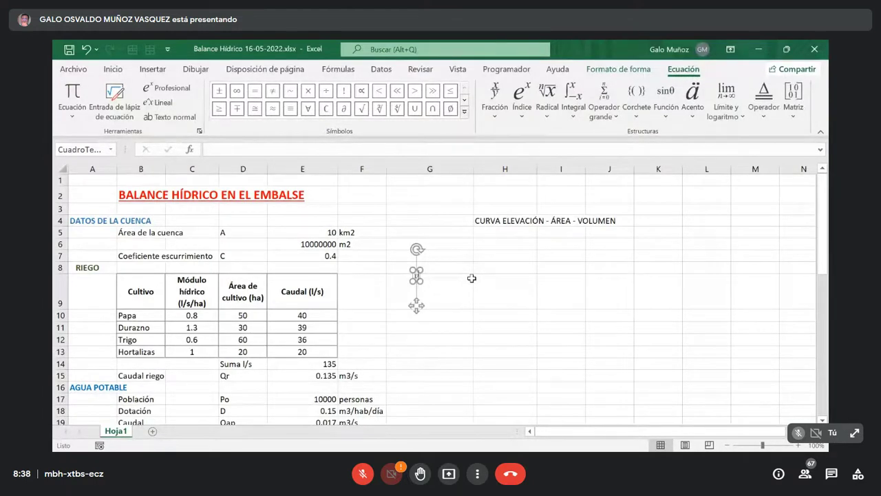
Write the first part of the volume equation as Vol = a + b × h, using the multiplication symbol.
{"action": "type", "text": "Vol"}
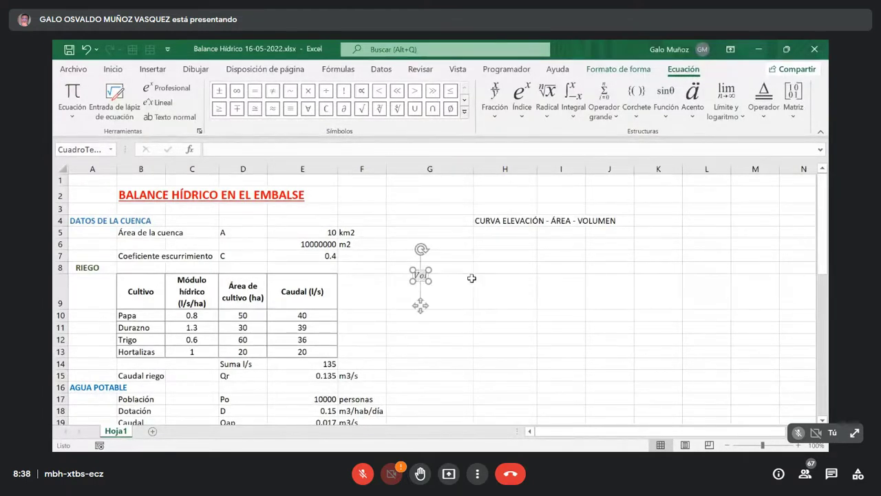
{"action": "type", "text": "."}
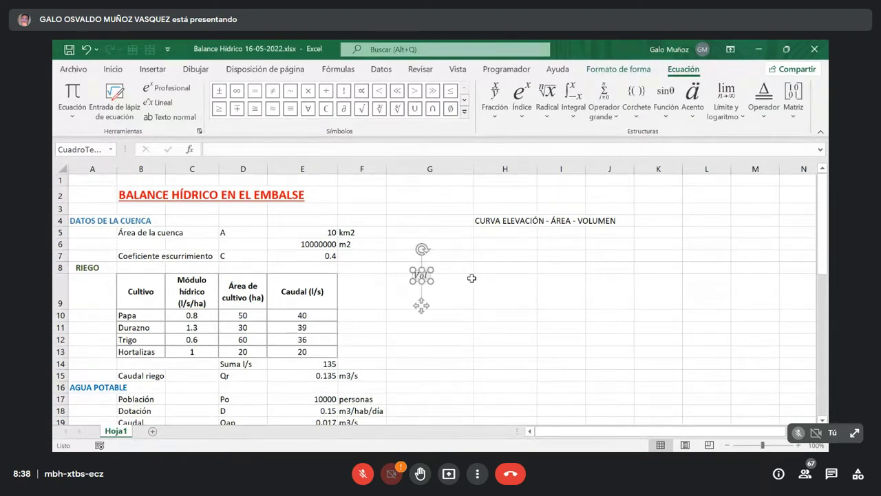
{"action": "type", "text": "="}
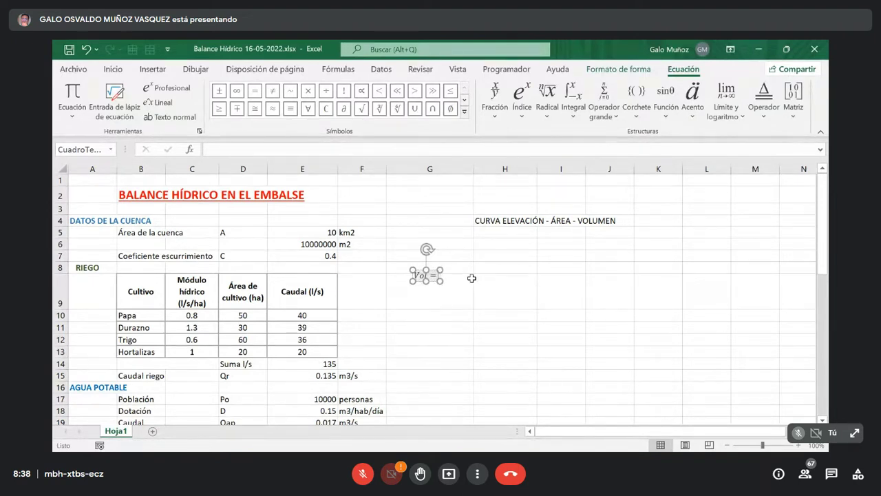
{"action": "type", "text": " a"}
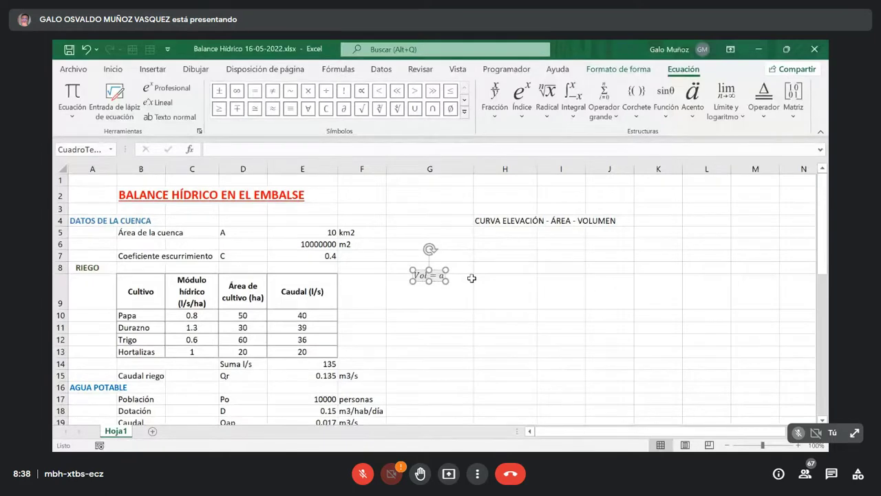
{"action": "type", "text": " +"}
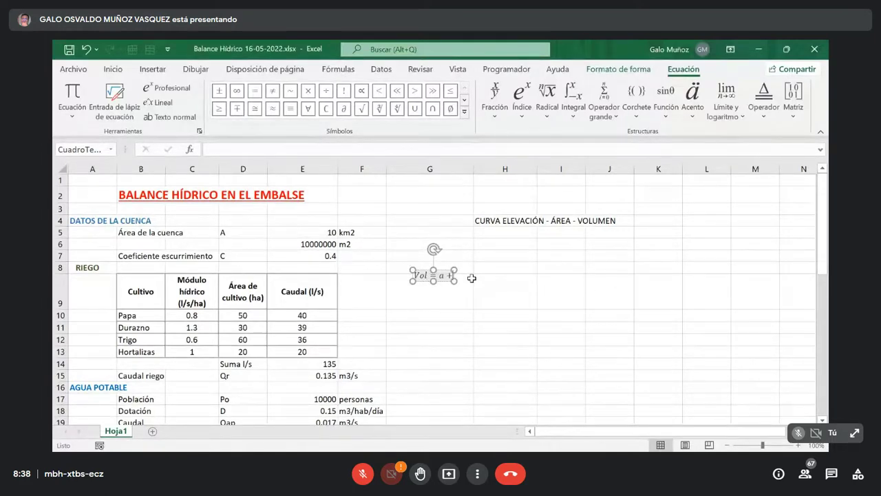
{"action": "type", "text": " b"}
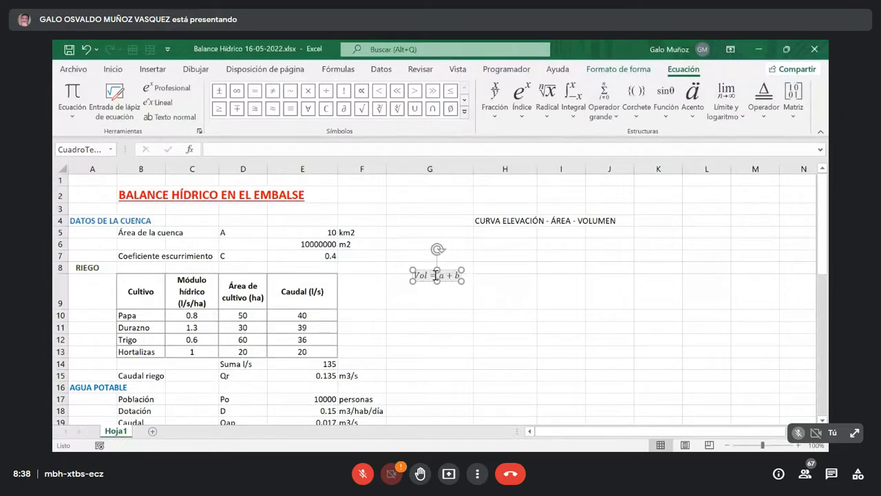
{"action": "left_click", "coordinate": [307, 90]}
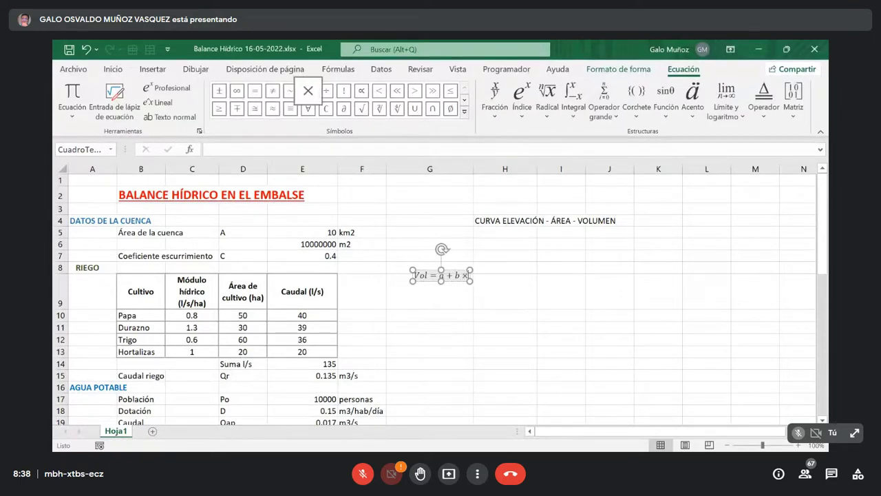
{"action": "type", "text": "h "}
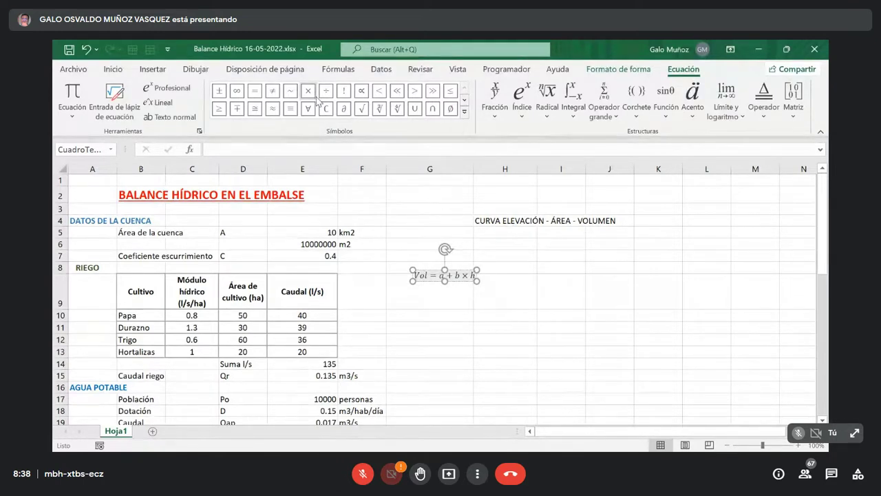
Extend the volume equation with the quadratic term + c × h², with the exponent 2 as a superscript.
{"action": "type", "text": "+ "}
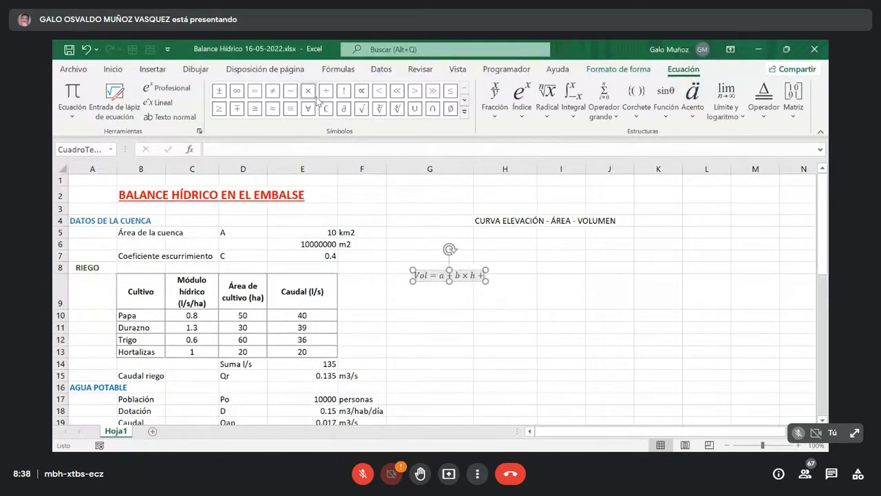
{"action": "type", "text": "c"}
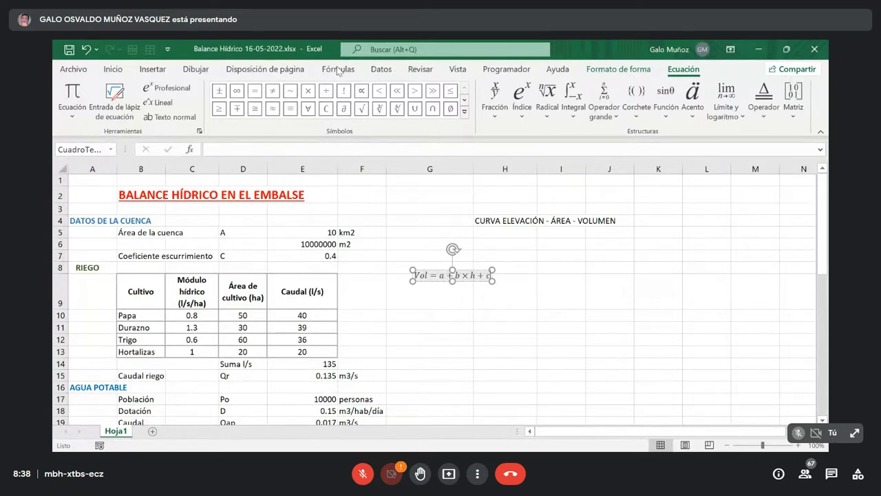
{"action": "left_click", "coordinate": [308, 90]}
{"action": "left_click", "coordinate": [523, 103]}
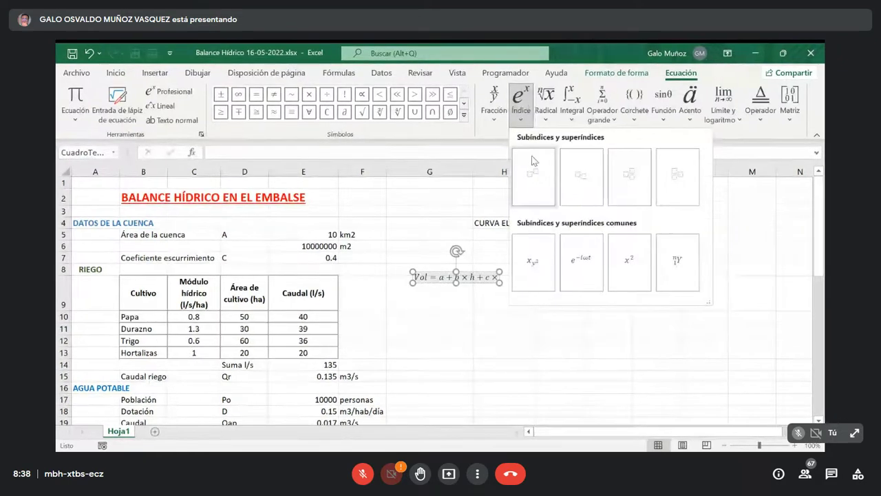
{"action": "left_click", "coordinate": [531, 178]}
{"action": "type", "text": "h"}
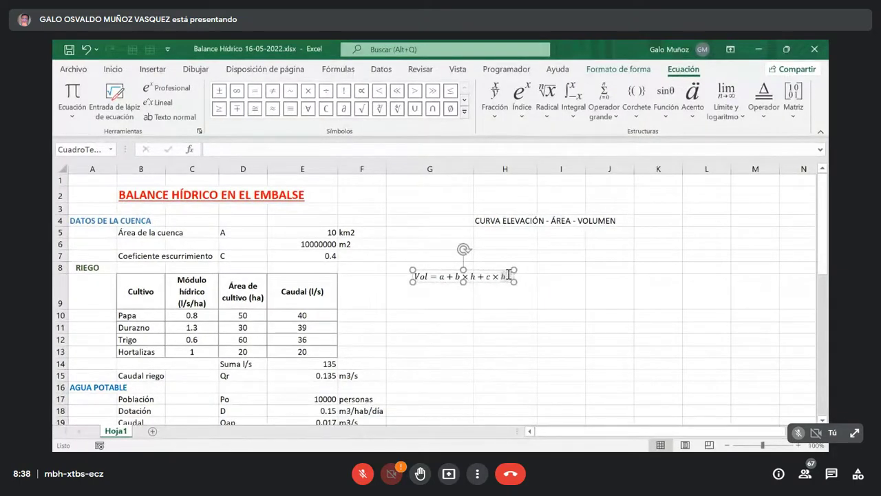
{"action": "type", "text": "2"}
Move the volume equation into row 9 across columns H to J, below the curve heading.
{"action": "left_click", "coordinate": [507, 298]}
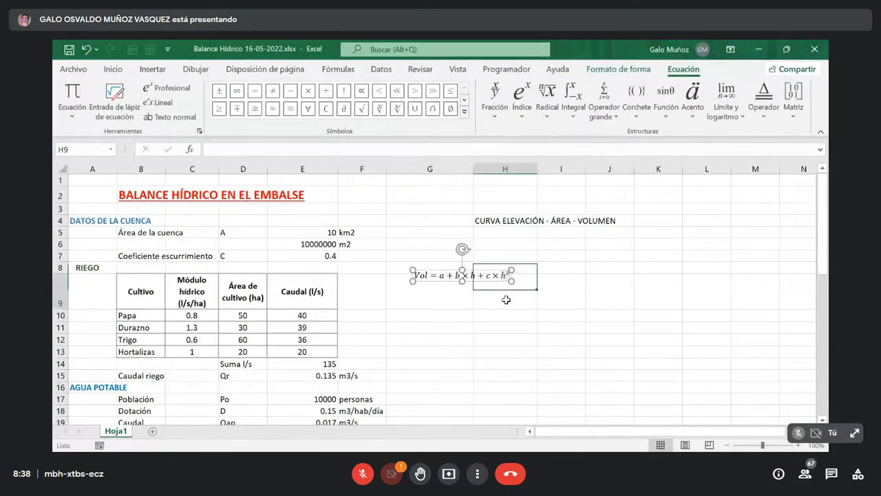
{"action": "left_click", "coordinate": [425, 277]}
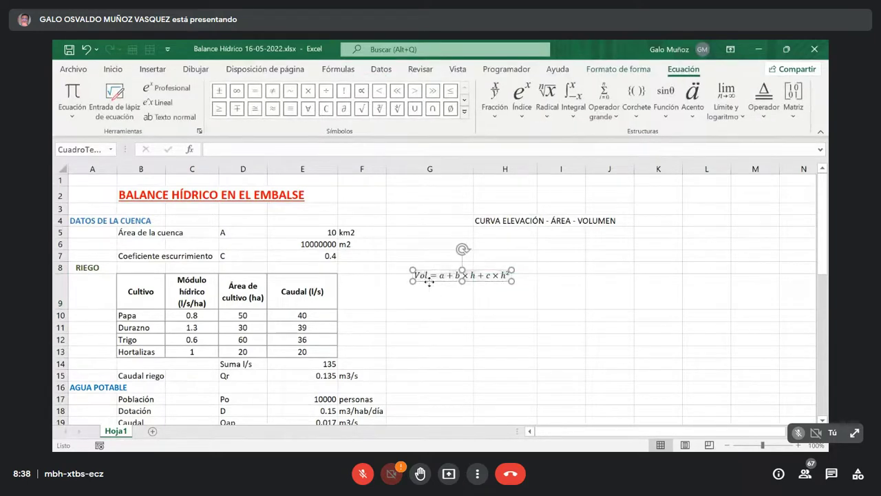
{"action": "left_click_drag", "start_coordinate": [425, 277], "coordinate": [528, 292]}
Enter the note Variable independiente : cota in H7, above the volume equation.
{"action": "left_click", "coordinate": [507, 256]}
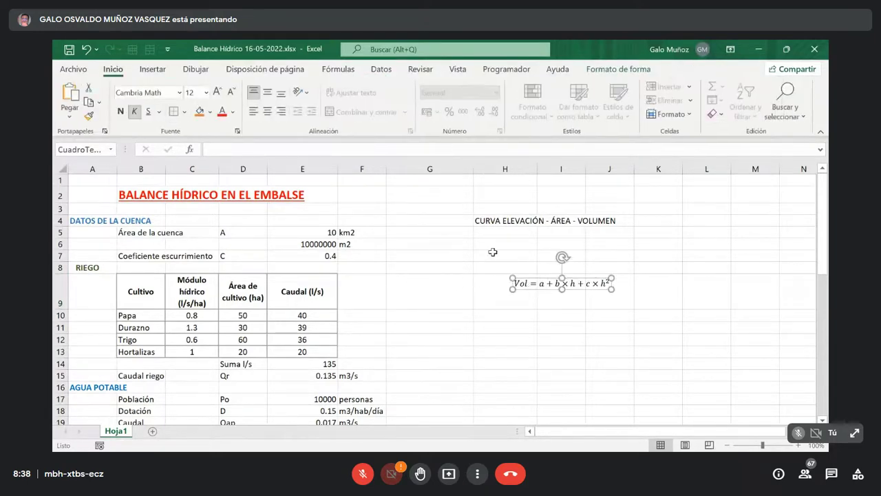
{"action": "type", "text": "Va"}
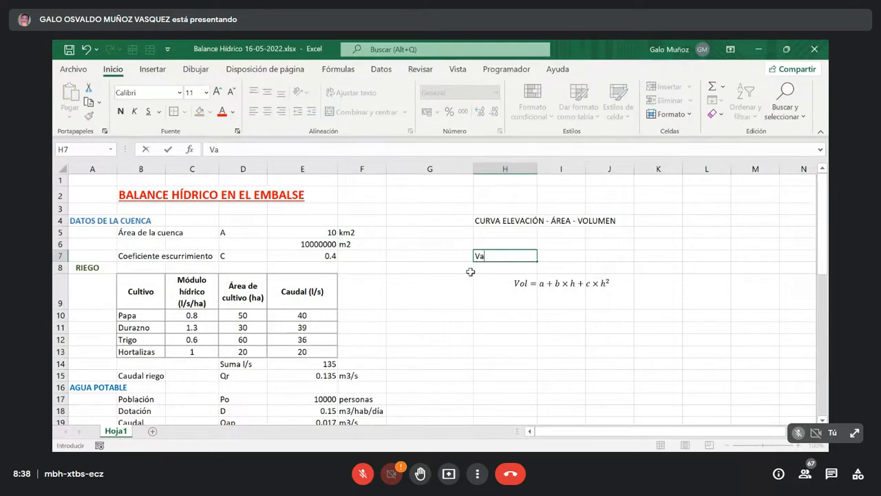
{"action": "type", "text": "riable ind"}
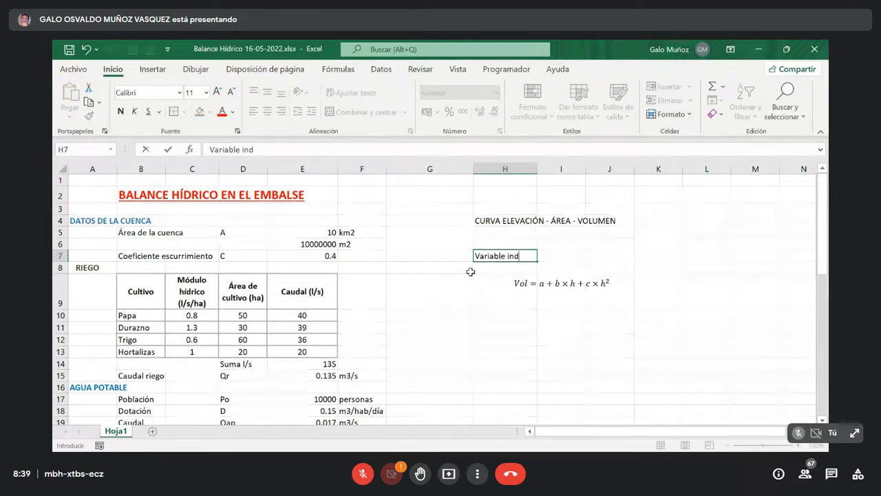
{"action": "type", "text": "ependie"}
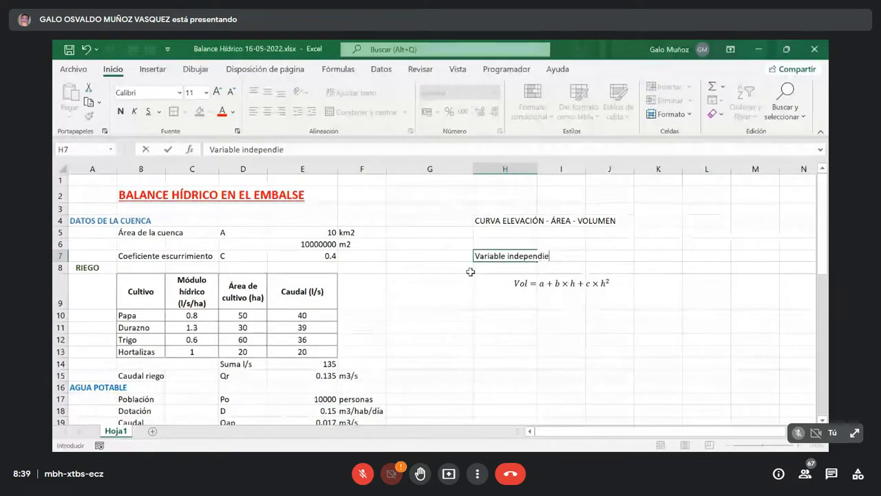
{"action": "type", "text": "nte Ñ"}
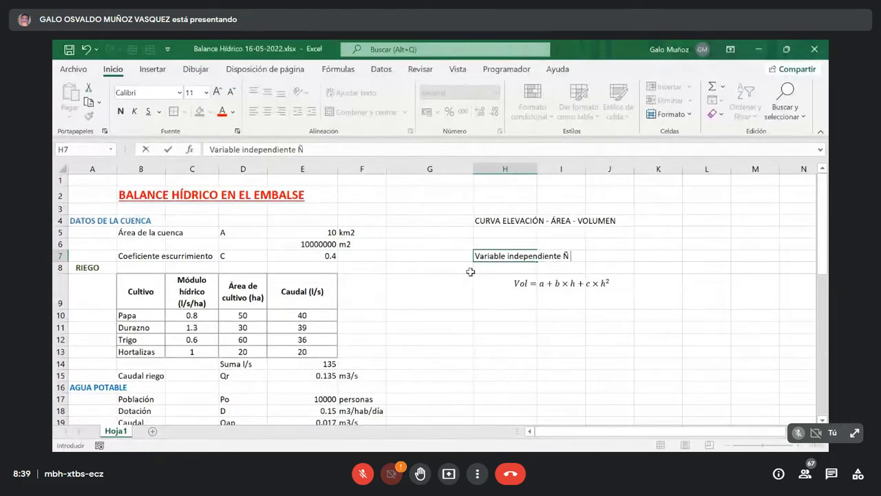
{"action": "key", "text": "BackSpace"}
{"action": "key", "text": "BackSpace"}
{"action": "type", "text": ": co"}
{"action": "key", "text": "Return"}
Enter the note Variable dependiente: volumen in H8 and shift the volume equation slightly down within row 9.
{"action": "type", "text": "Variable "}
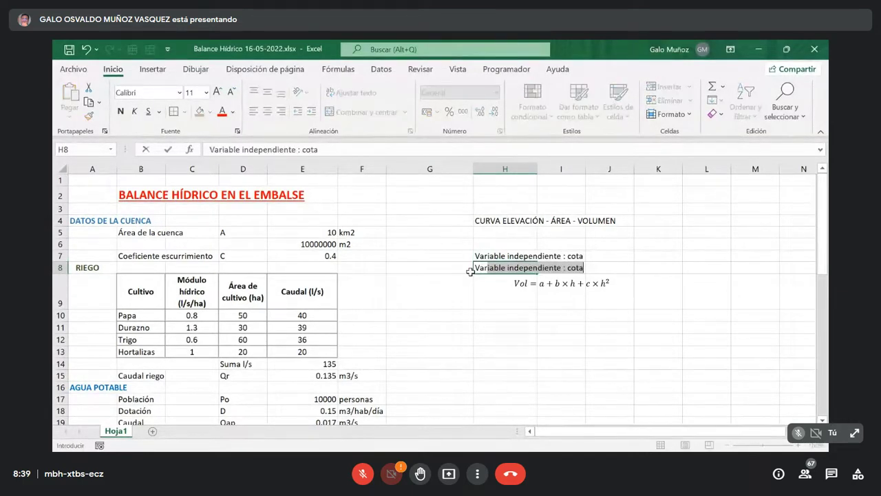
{"action": "type", "text": "dependiente "}
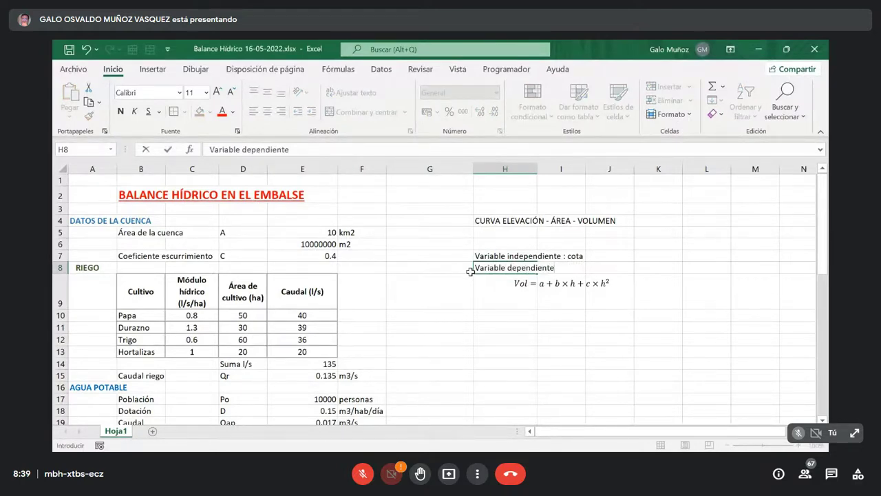
{"action": "type", "text": ": volumen"}
{"action": "key", "text": "Return"}
{"action": "left_click", "coordinate": [536, 295]}
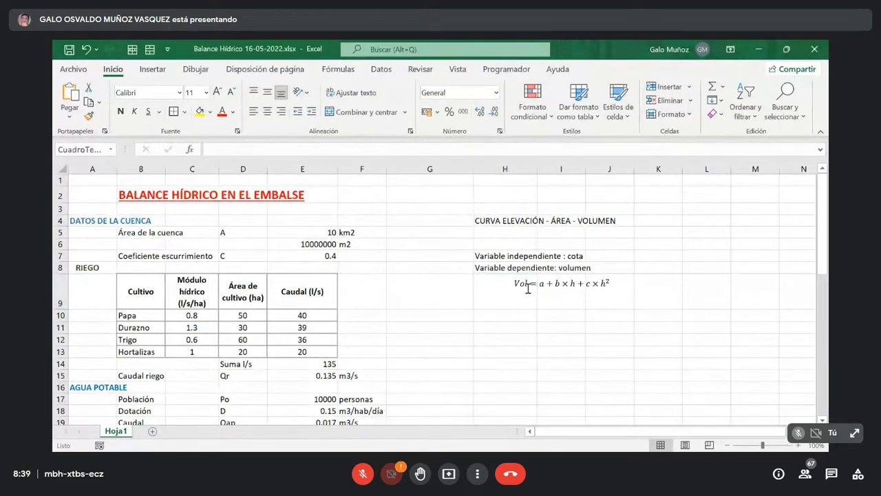
{"action": "left_click_drag", "start_coordinate": [537, 294], "coordinate": [536, 298]}
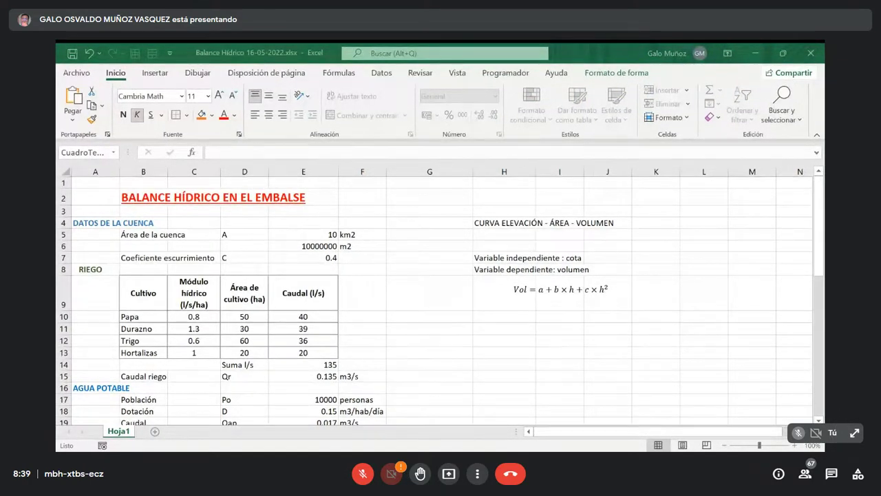
Copy the volume equation's coefficients a, b and c with their values and paste them into K9:L11 beside the equation.
{"action": "key", "text": "ctrl+c"}
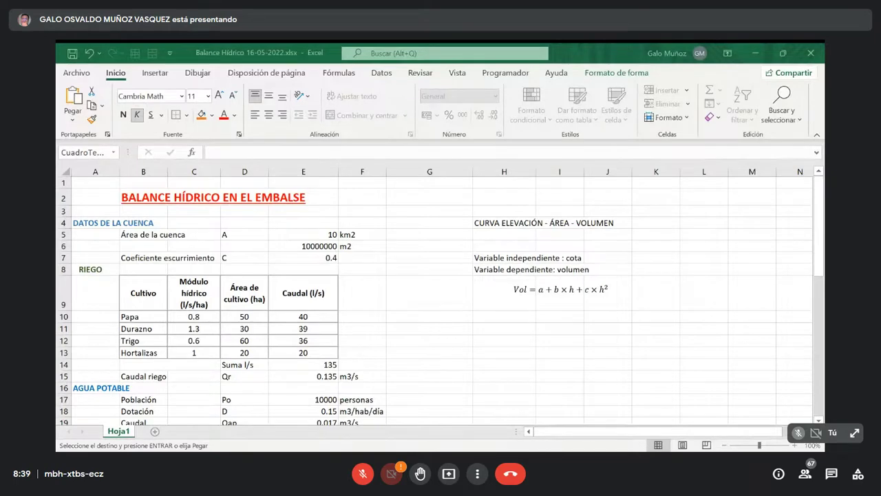
{"action": "left_click", "coordinate": [561, 289]}
{"action": "left_click", "coordinate": [534, 319]}
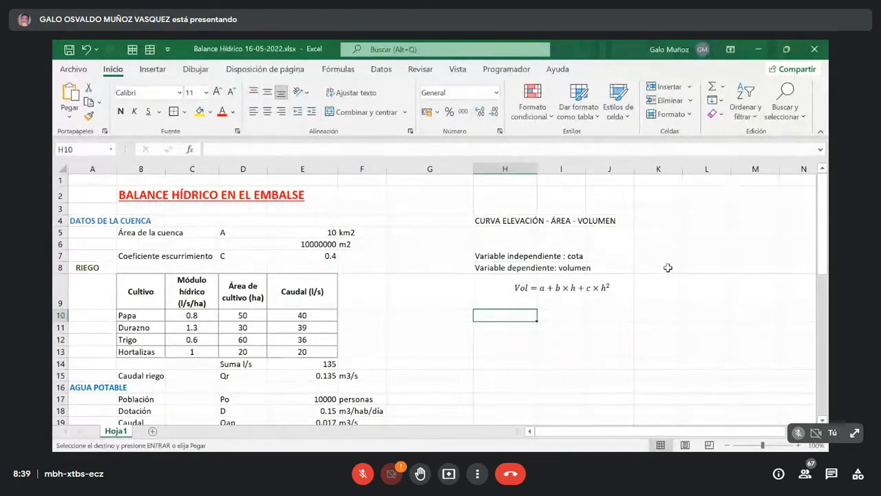
{"action": "left_click", "coordinate": [665, 291]}
{"action": "key", "text": "ctrl+v"}
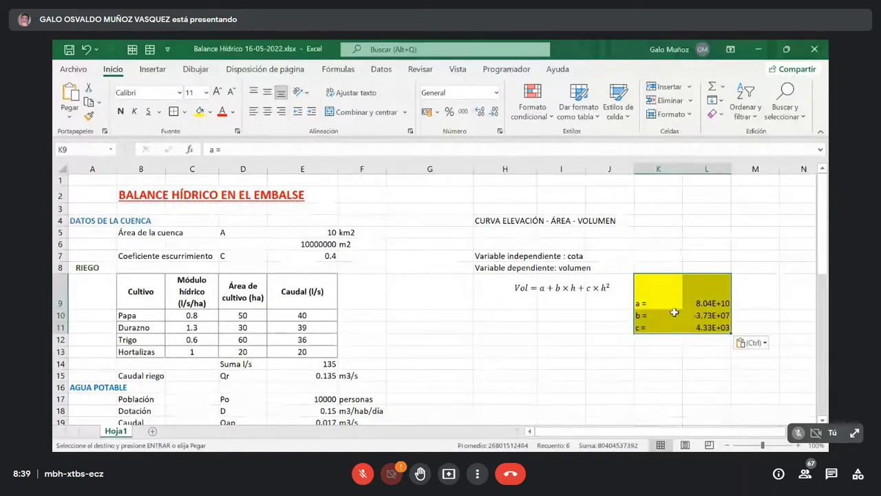
Remove the yellow fill from the pasted coefficient cells K9:L11.
{"action": "left_click", "coordinate": [210, 111]}
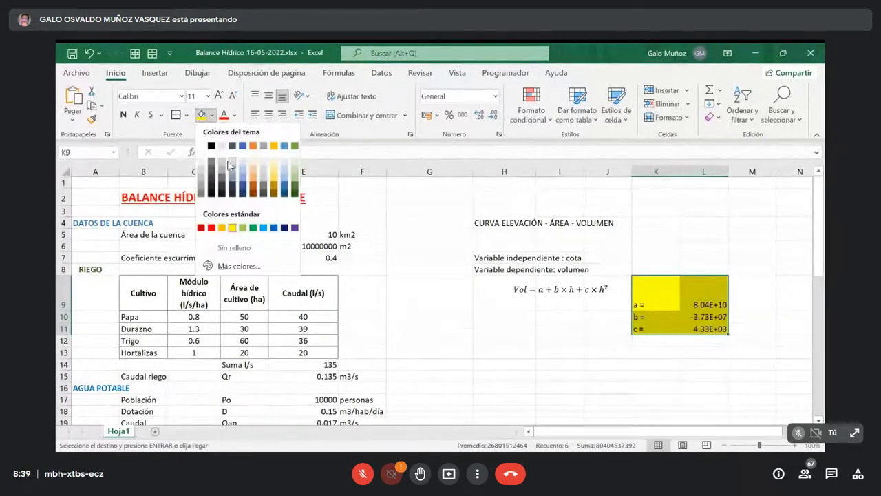
{"action": "left_click", "coordinate": [234, 246]}
{"action": "left_click", "coordinate": [678, 315]}
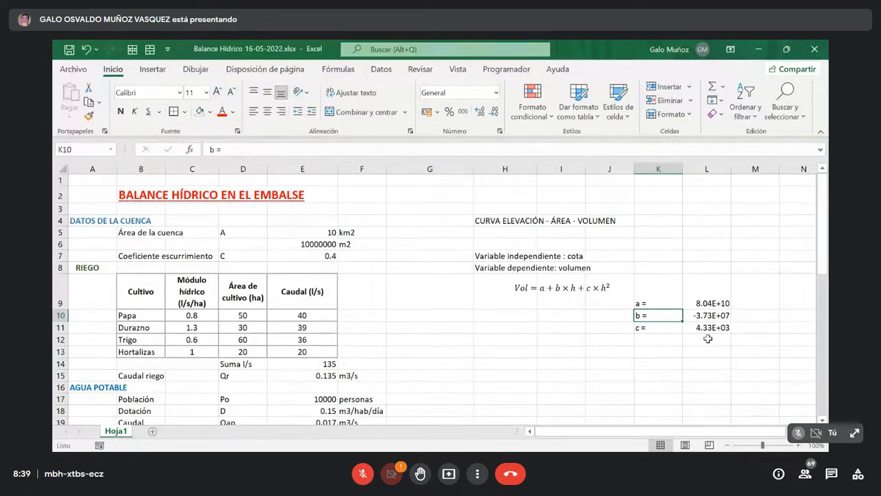
Enter the note Variable independiente: volumen in H12, below the volume equation.
{"action": "left_click", "coordinate": [504, 342]}
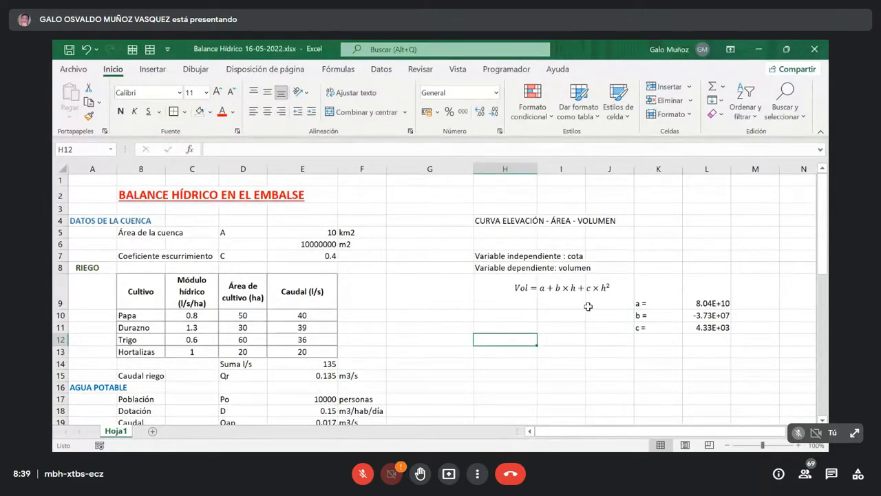
{"action": "type", "text": "Varialb"}
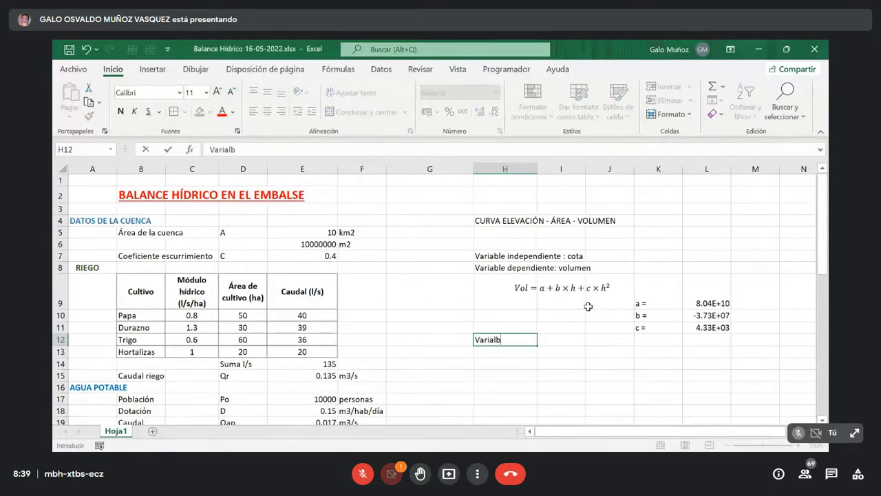
{"action": "key", "text": "BackSpace"}
{"action": "key", "text": "BackSpace"}
{"action": "type", "text": "ble "}
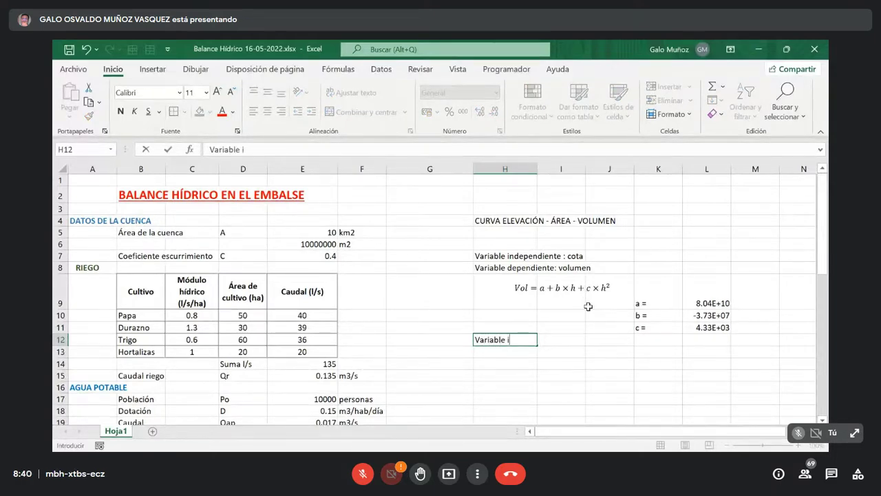
{"action": "type", "text": "independiente"}
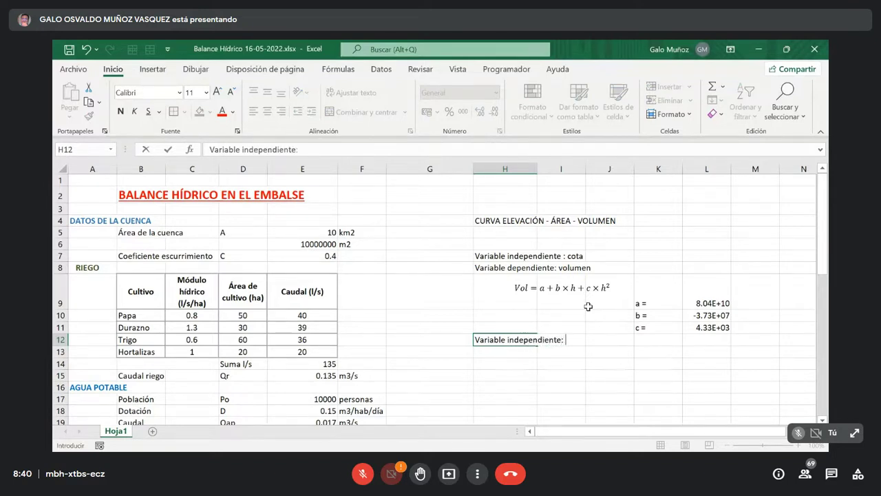
{"action": "type", "text": ": volumen"}
{"action": "key", "text": "Return"}
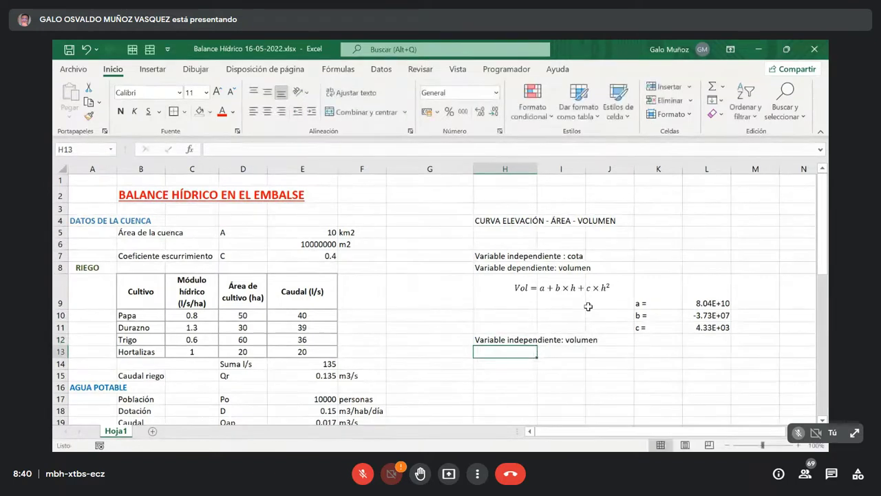
Enter the note Variable dependiente: cota in H13.
{"action": "type", "text": "Va"}
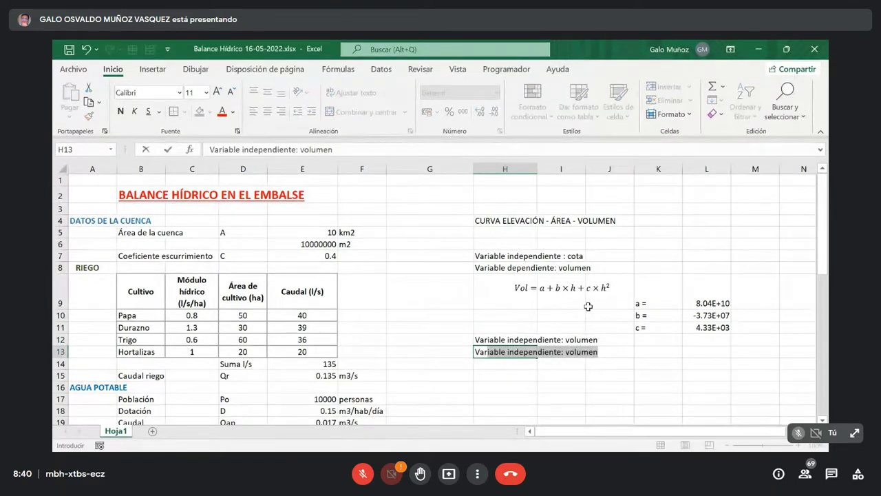
{"action": "type", "text": "r"}
{"action": "key", "text": "BackSpace"}
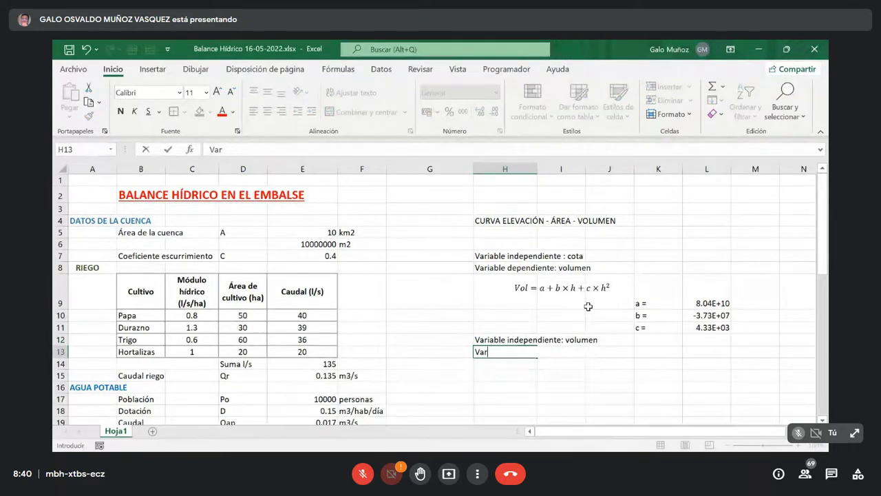
{"action": "type", "text": "iable depe"}
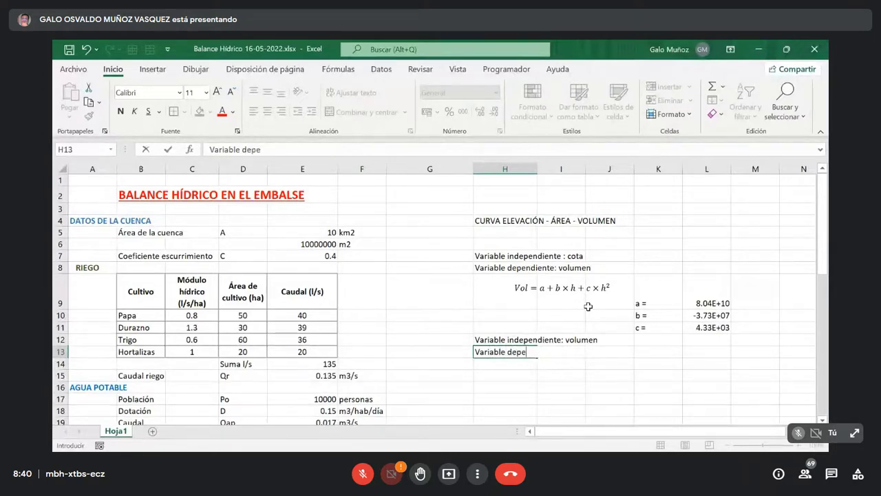
{"action": "type", "text": "ndiente: cota"}
{"action": "key", "text": "Return"}
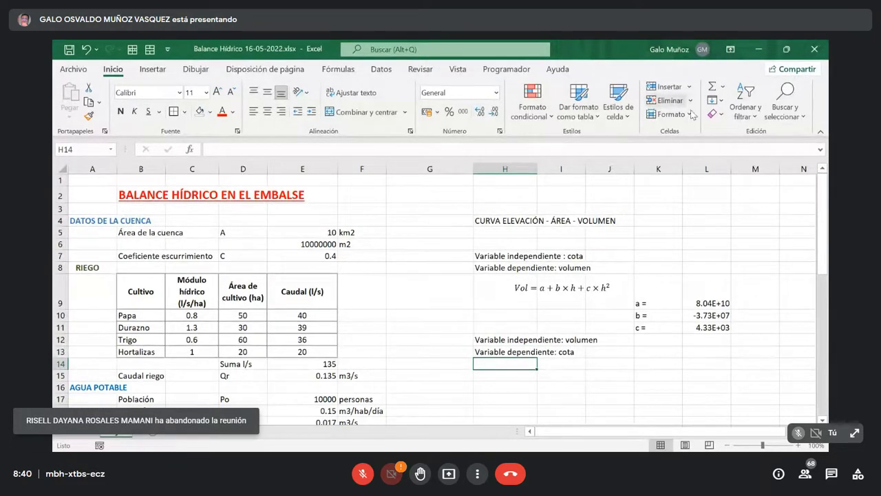
Insert a new blank equation and place it in row 15 below the Variable dependiente: cota note.
{"action": "left_click", "coordinate": [154, 71]}
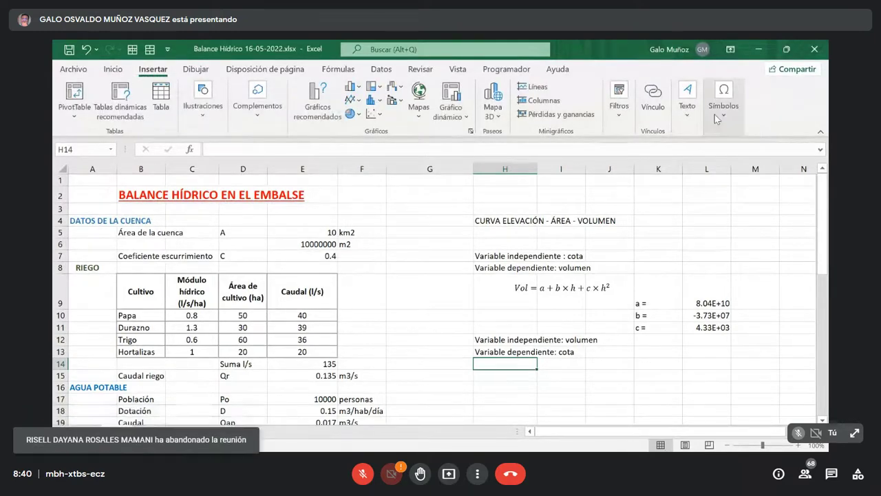
{"action": "left_click", "coordinate": [715, 114]}
{"action": "left_click", "coordinate": [722, 153]}
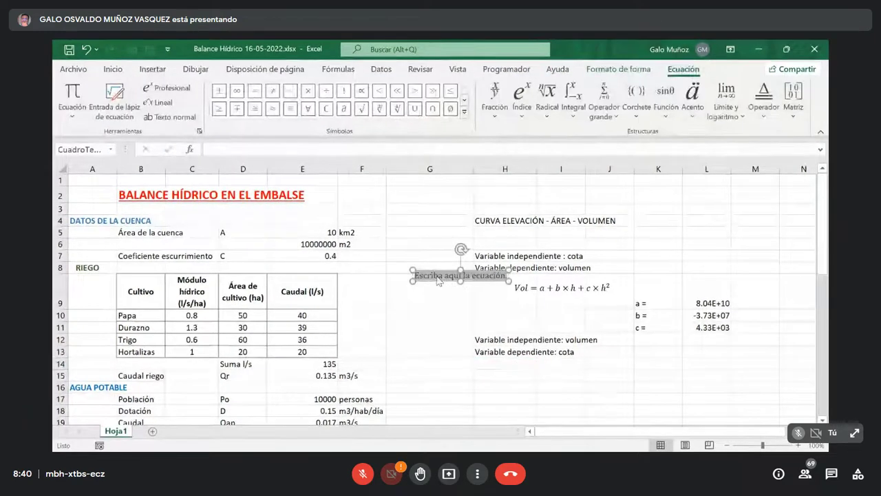
{"action": "left_click_drag", "start_coordinate": [440, 282], "coordinate": [529, 381]}
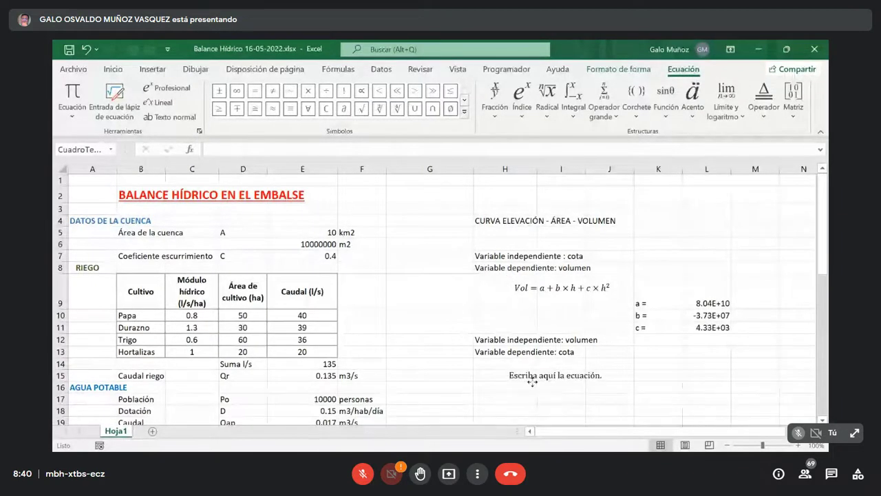
{"action": "left_click", "coordinate": [530, 383]}
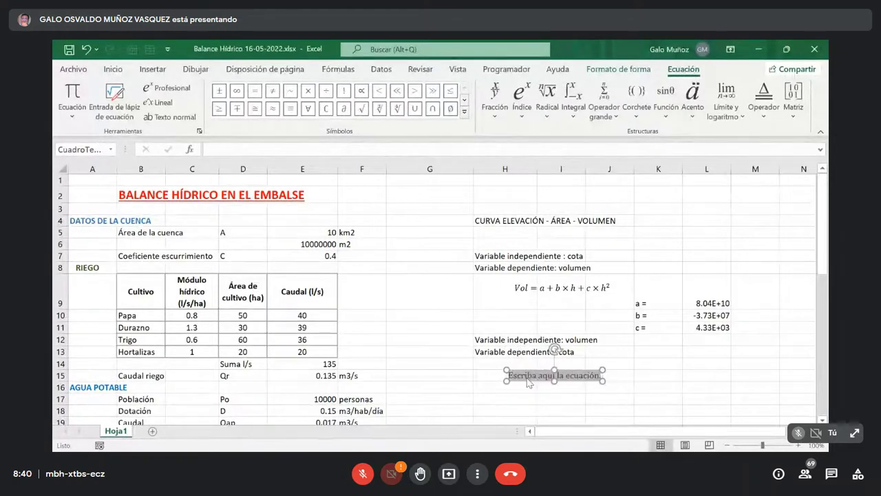
Replace the new equation's placeholder text with the beginning h = a.
{"action": "key", "text": "Delete"}
{"action": "type", "text": "h="}
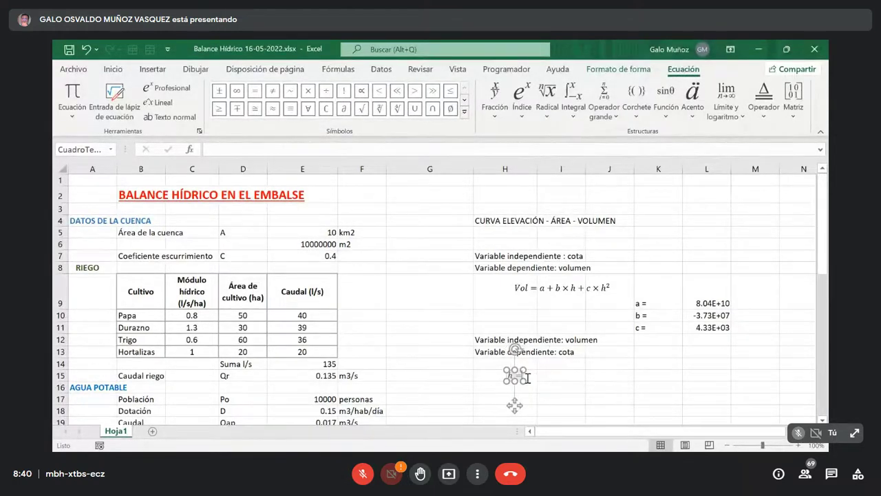
{"action": "type", "text": "a"}
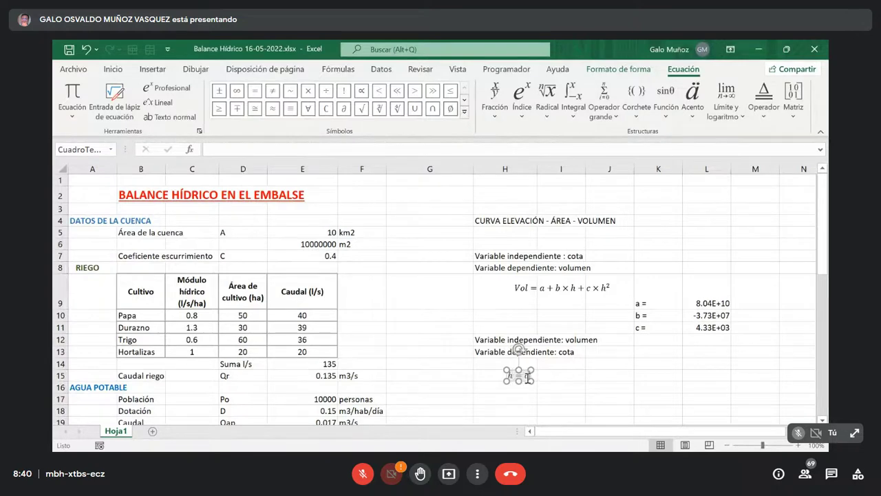
{"action": "type", "text": "+"}
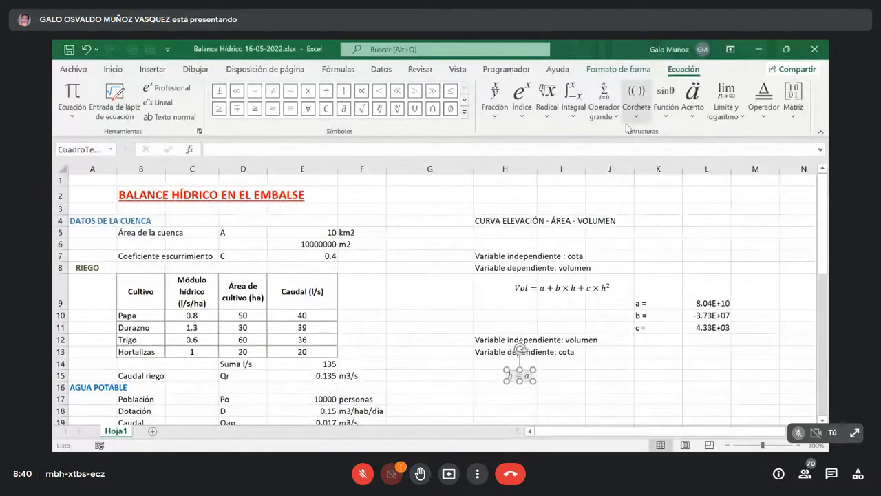
Add a parenthesised term to the elevation equation containing b with the superscript Vol.
{"action": "left_click", "coordinate": [639, 106]}
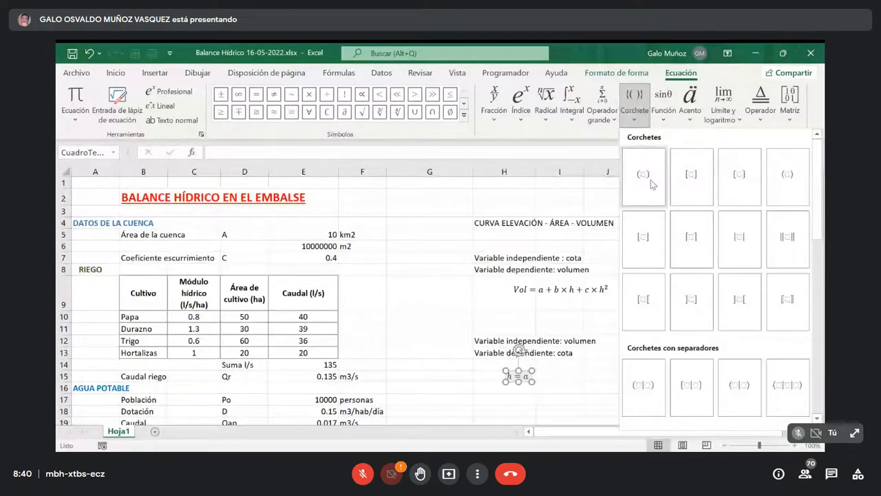
{"action": "left_click", "coordinate": [651, 177]}
{"action": "type", "text": "b"}
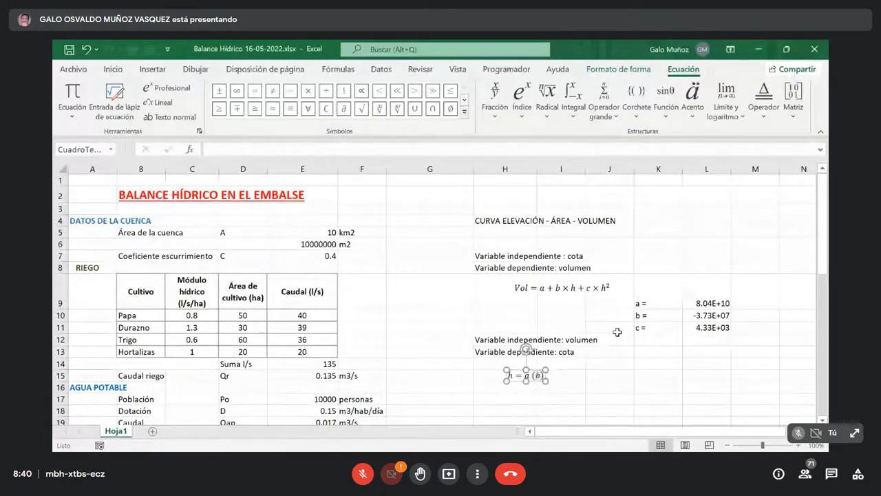
{"action": "key", "text": "BackSpace"}
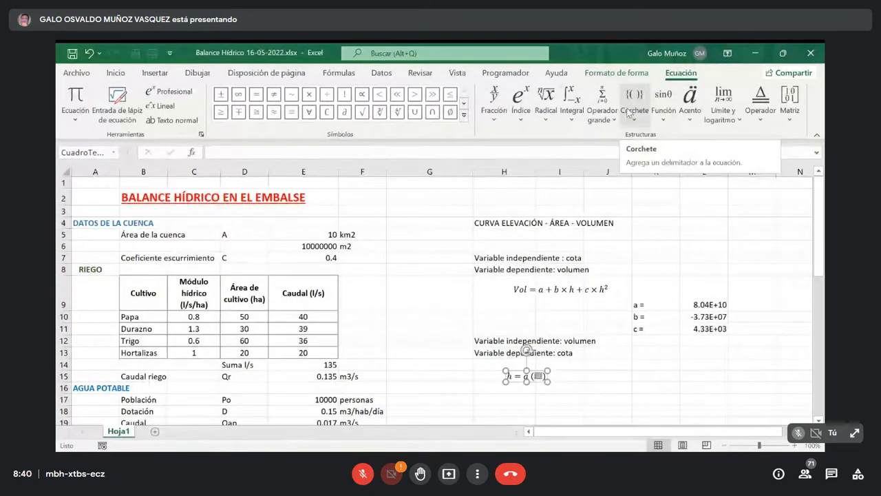
{"action": "left_click", "coordinate": [522, 121]}
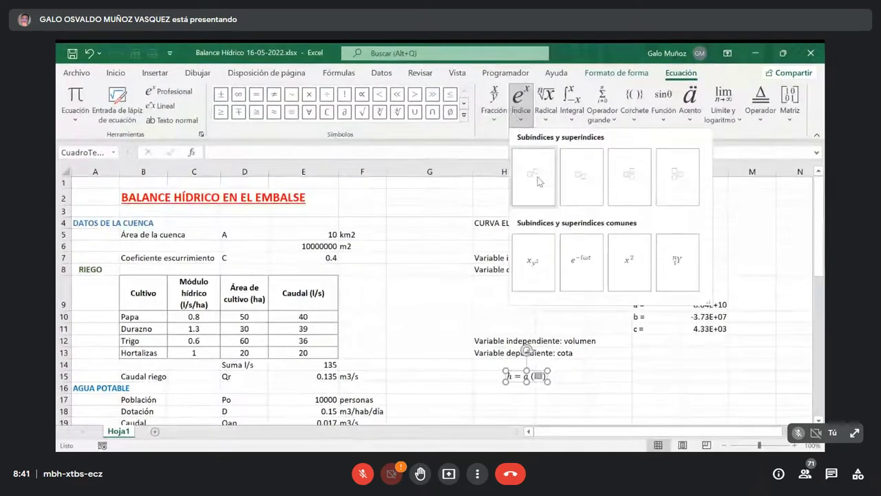
{"action": "left_click", "coordinate": [539, 177]}
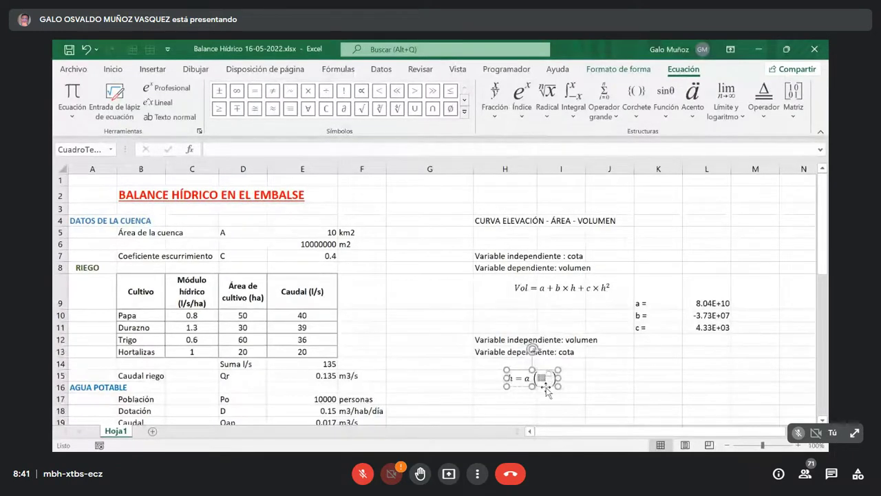
{"action": "type", "text": "b"}
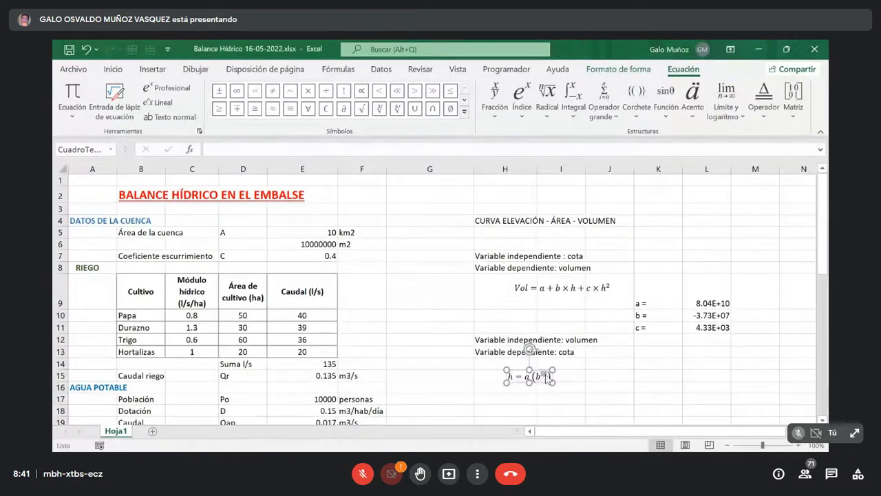
{"action": "left_click", "coordinate": [543, 374]}
{"action": "type", "text": "c1"}
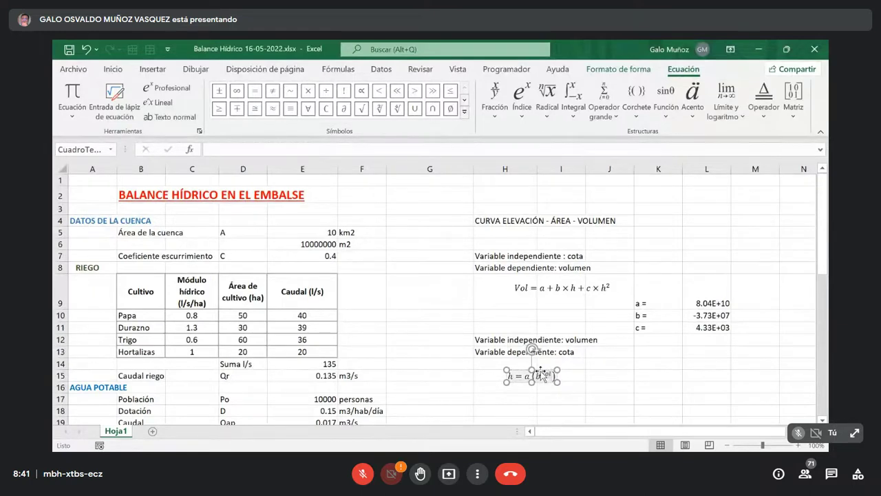
Complete the elevation equation by multiplying by a parenthesised term containing Vol with the superscript c.
{"action": "left_click", "coordinate": [308, 90]}
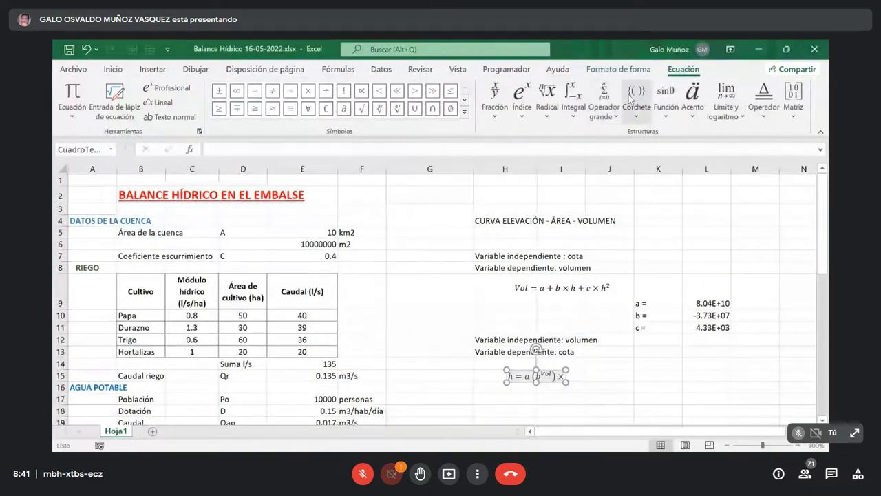
{"action": "left_click", "coordinate": [635, 103]}
{"action": "left_click", "coordinate": [641, 174]}
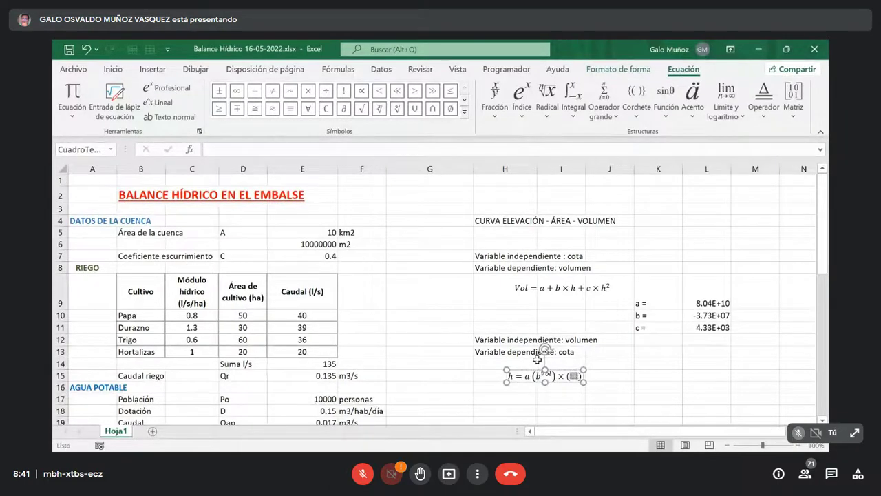
{"action": "left_click", "coordinate": [522, 96]}
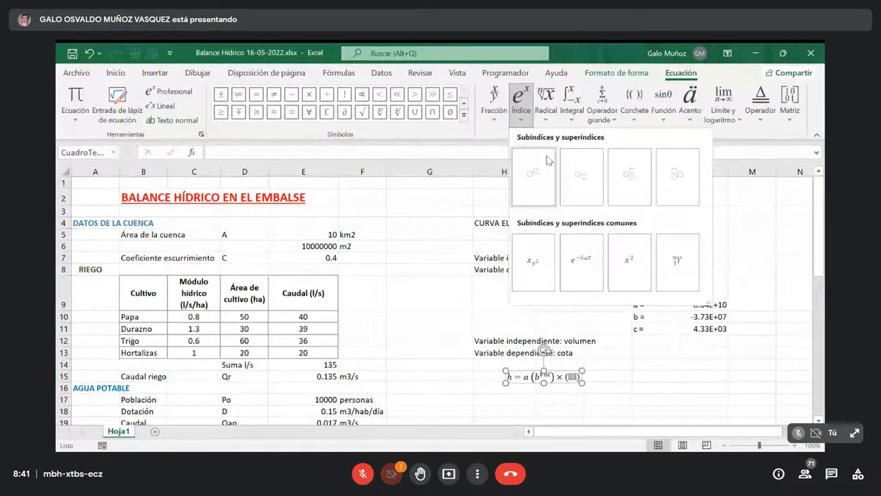
{"action": "left_click", "coordinate": [548, 160]}
{"action": "left_click", "coordinate": [572, 378]}
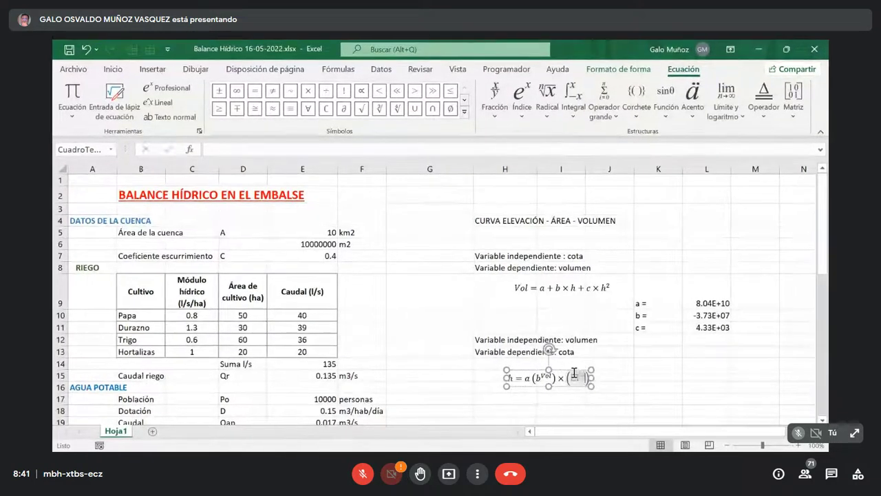
{"action": "left_click", "coordinate": [571, 374]}
{"action": "type", "text": "Vol"}
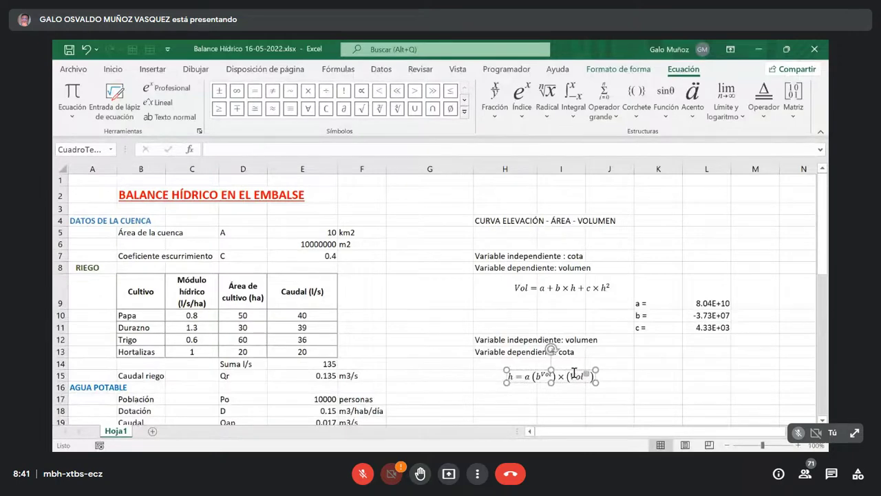
{"action": "type", "text": "c"}
{"action": "left_click", "coordinate": [587, 399]}
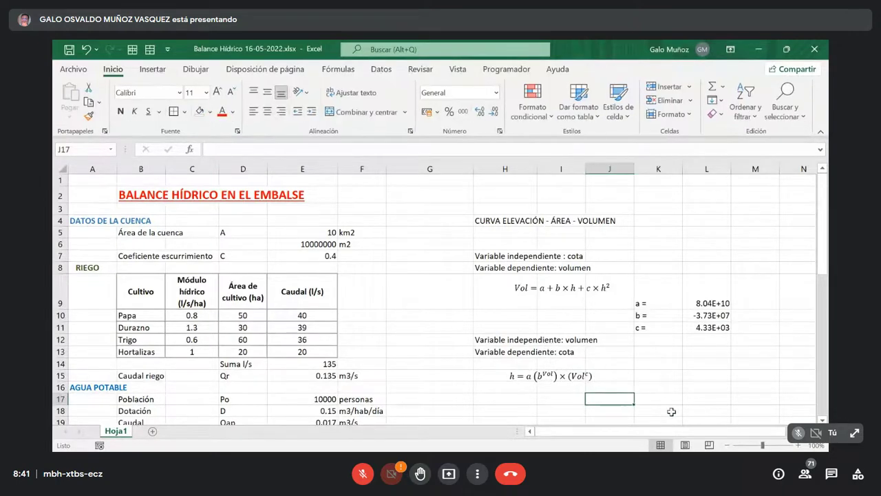
Set the elevation equation's font size to 18 and widen its box so it fits on one line.
{"action": "left_click", "coordinate": [552, 377]}
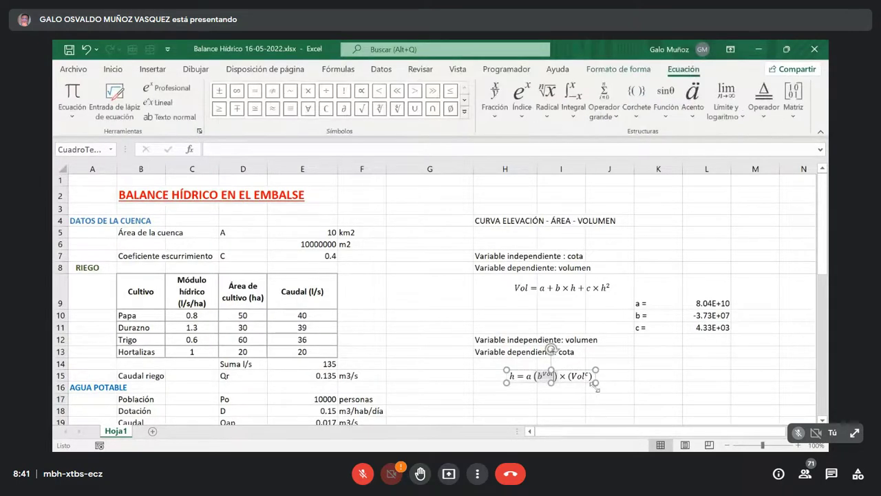
{"action": "left_click_drag", "start_coordinate": [593, 382], "coordinate": [612, 397]}
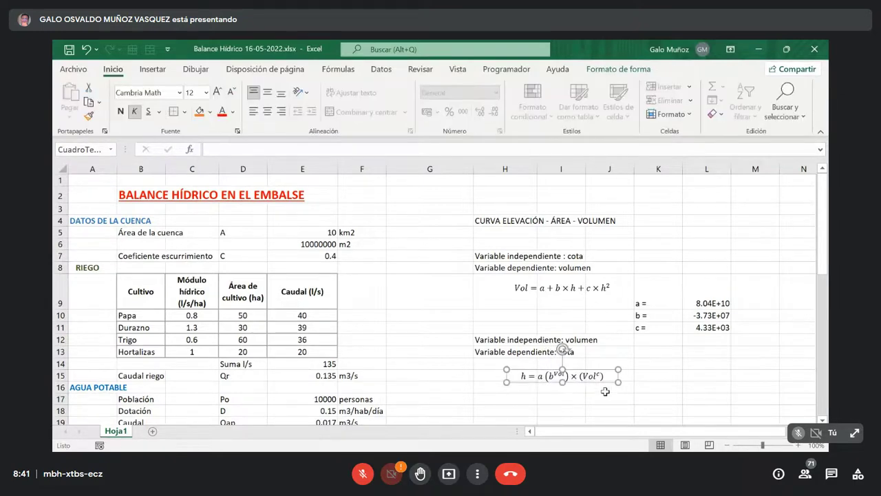
{"action": "left_click", "coordinate": [206, 94]}
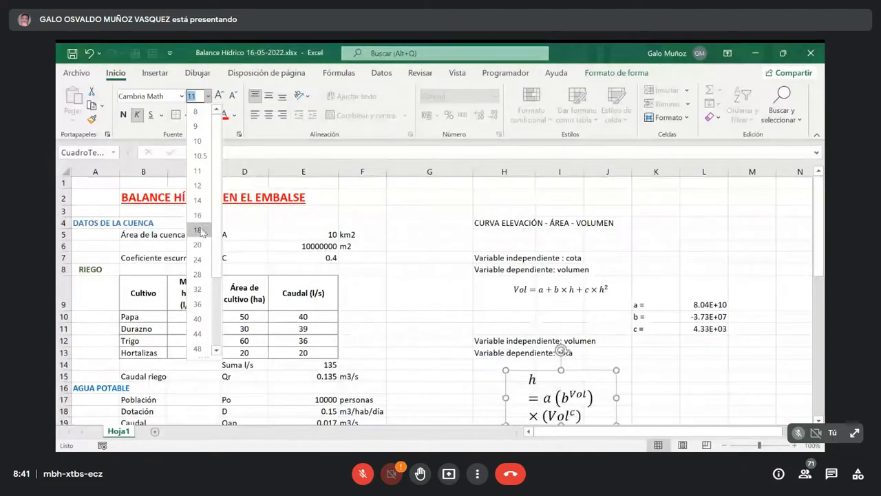
{"action": "left_click", "coordinate": [200, 232]}
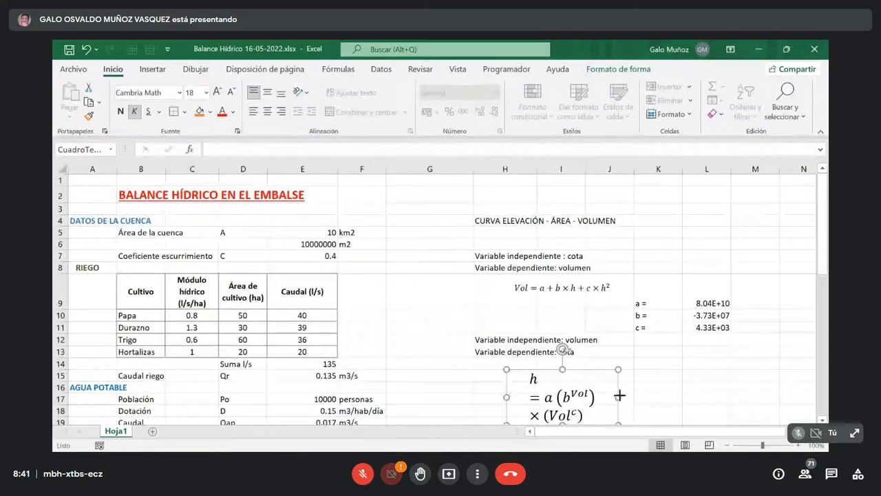
{"action": "left_click_drag", "start_coordinate": [617, 395], "coordinate": [673, 392]}
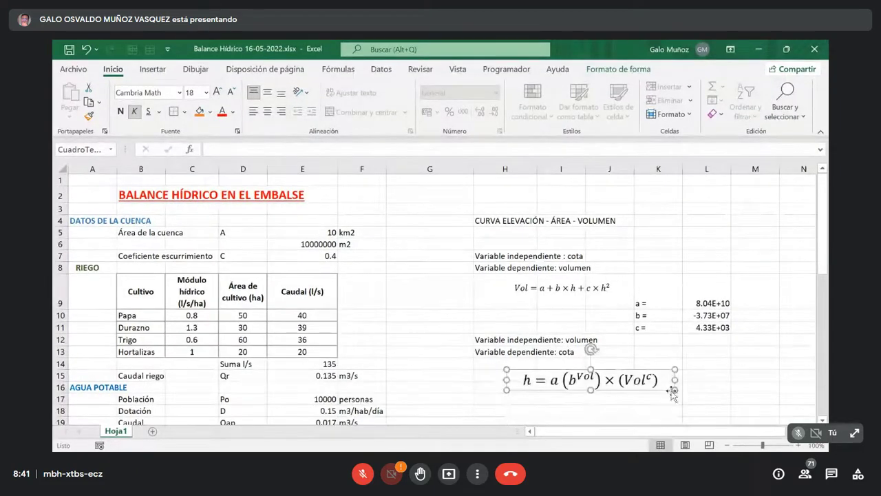
Set the volume equation's font size to 16 and shift it slightly left, clear of the coefficients.
{"action": "left_click", "coordinate": [563, 293]}
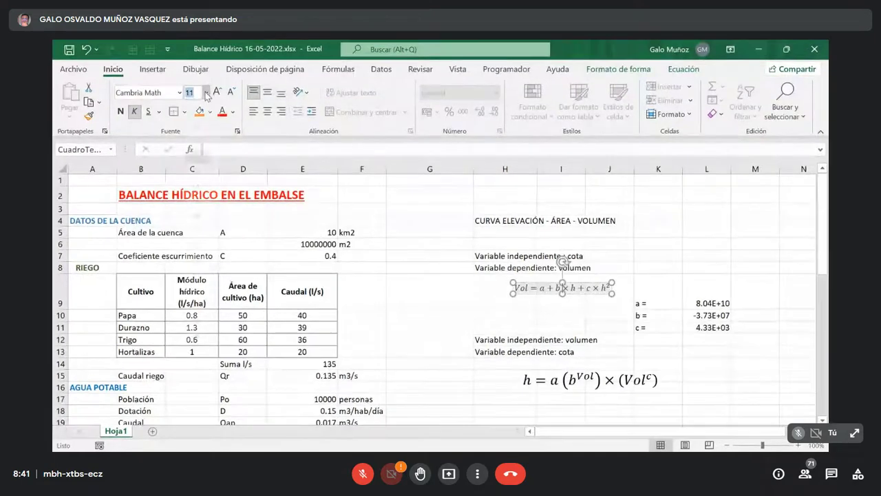
{"action": "left_click", "coordinate": [208, 96]}
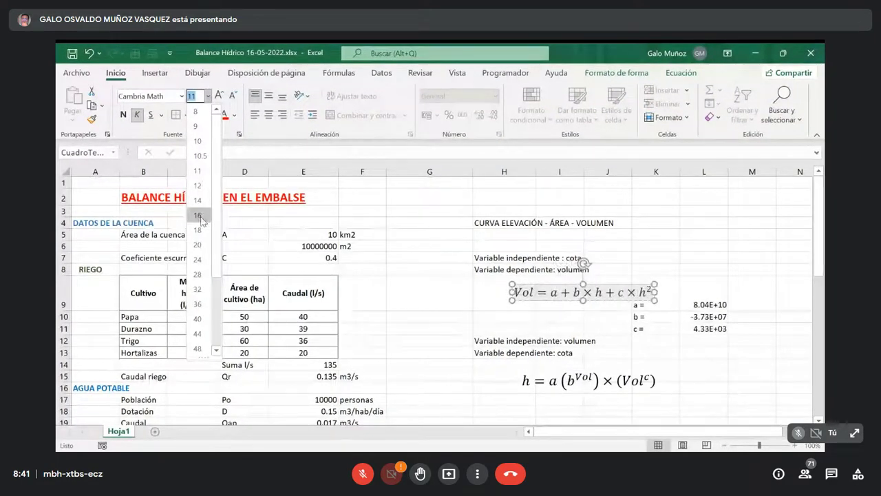
{"action": "left_click", "coordinate": [198, 215]}
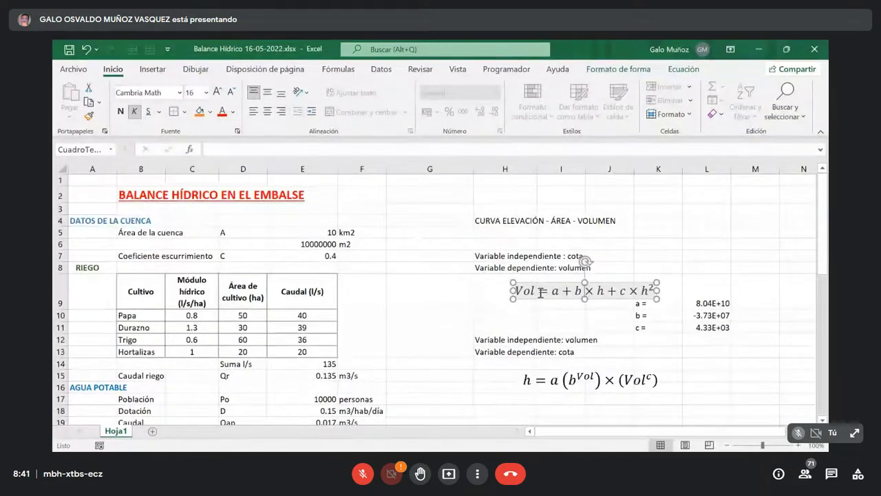
{"action": "left_click_drag", "start_coordinate": [541, 303], "coordinate": [516, 300]}
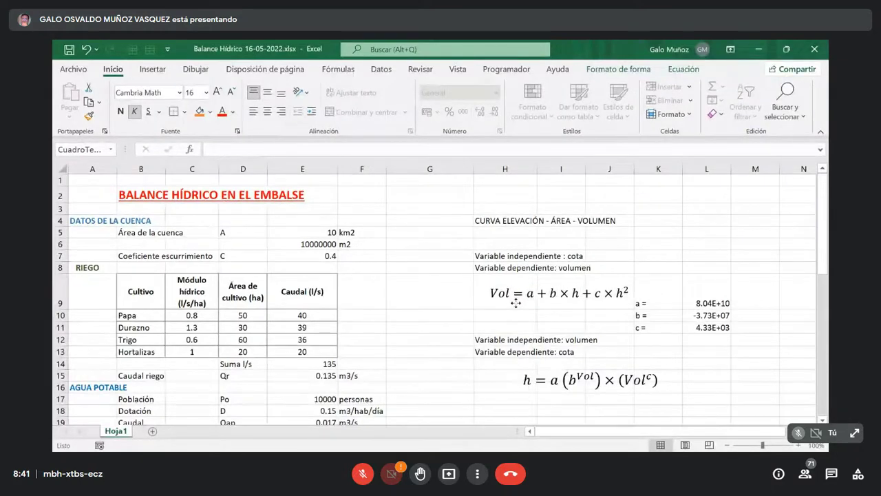
{"action": "left_click", "coordinate": [534, 397]}
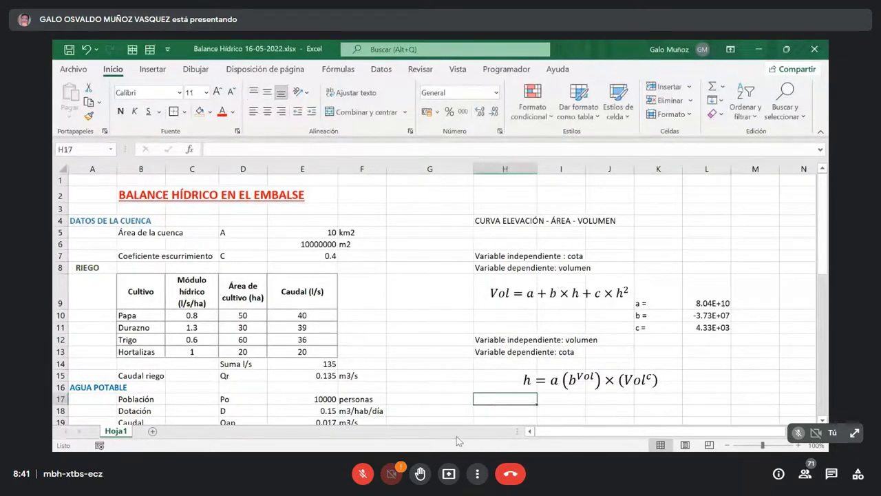
Copy the elevation equation's coefficients a, b and c with their values and paste them into K18:L20.
{"action": "scroll", "coordinate": [443, 426], "scroll_direction": "down", "scroll_amount": 1}
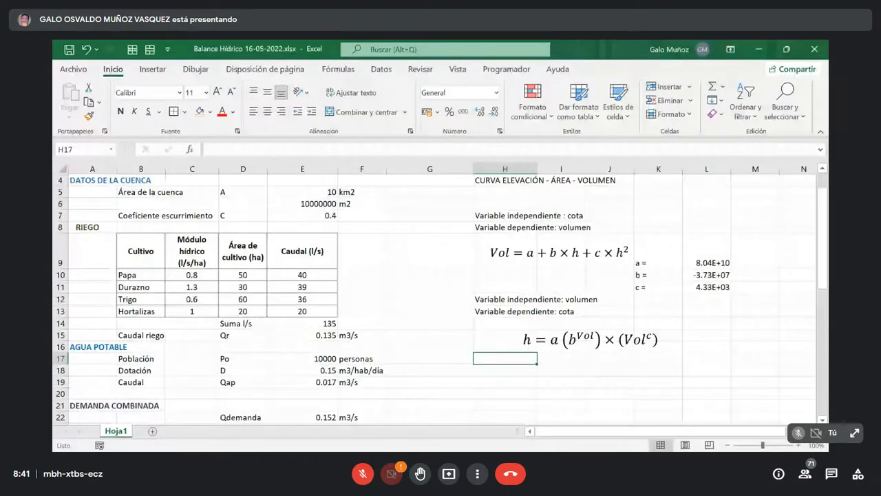
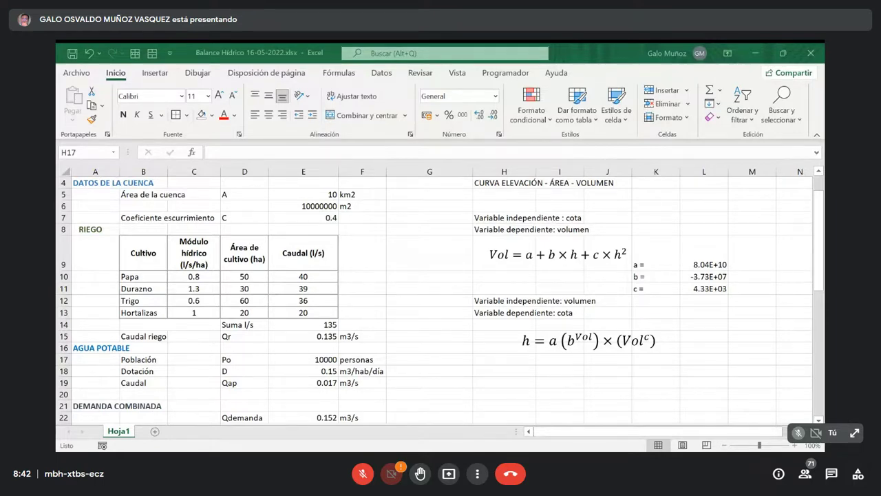
{"action": "key", "text": "ctrl+c"}
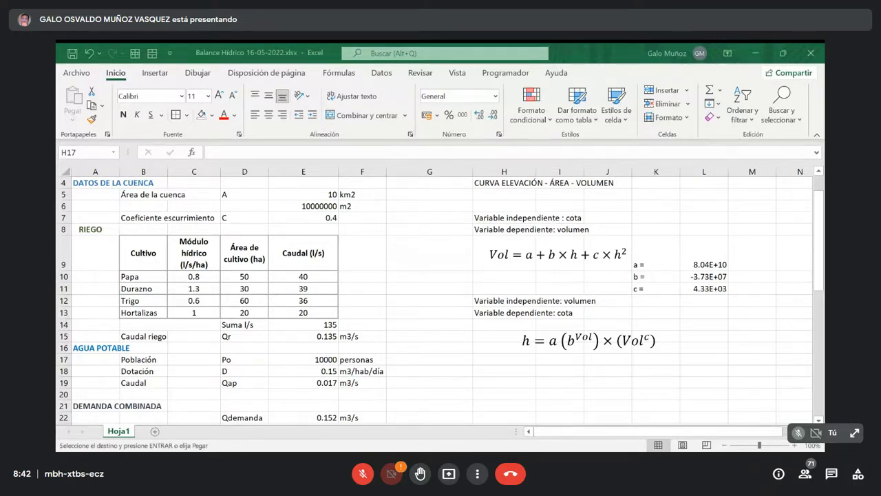
{"action": "left_click", "coordinate": [656, 371]}
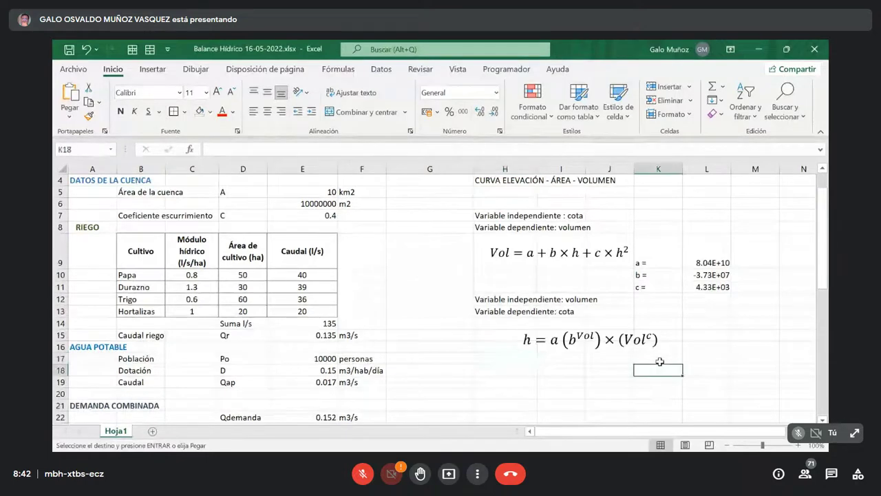
{"action": "left_click", "coordinate": [70, 93]}
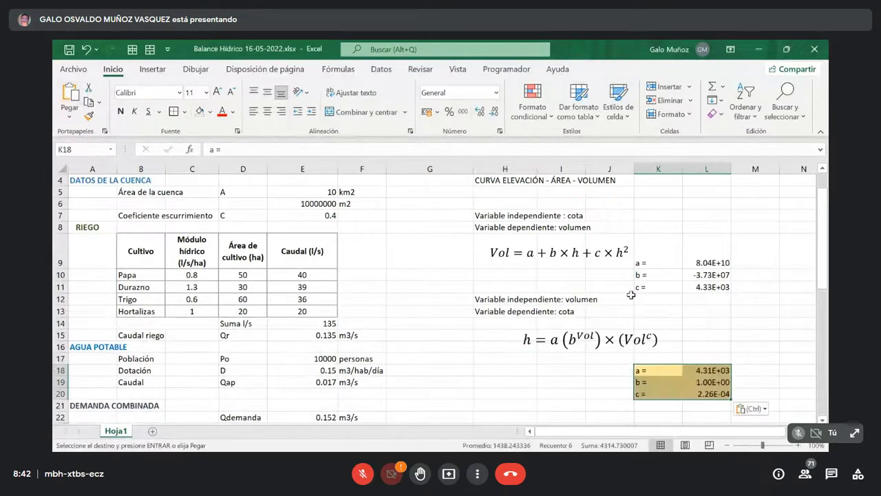
{"action": "left_click", "coordinate": [752, 393]}
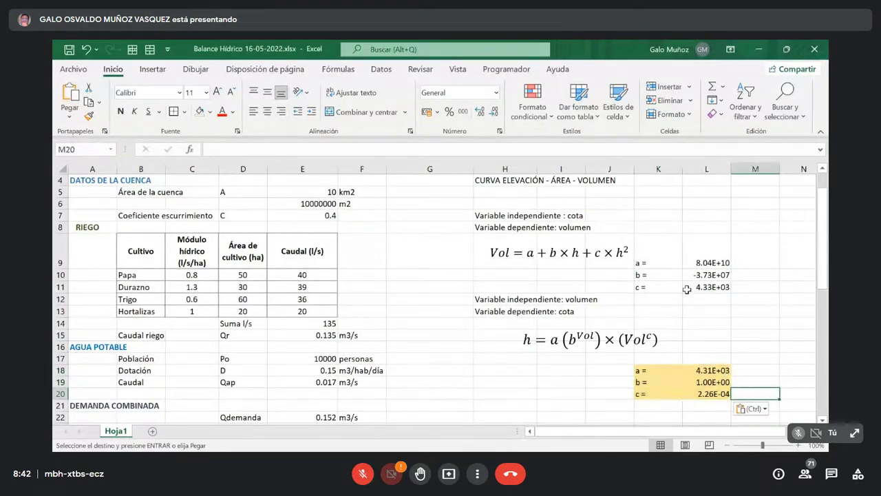
Fill the volume equation's coefficient cells K9:L11 with yellow.
{"action": "left_click_drag", "start_coordinate": [660, 265], "coordinate": [720, 289]}
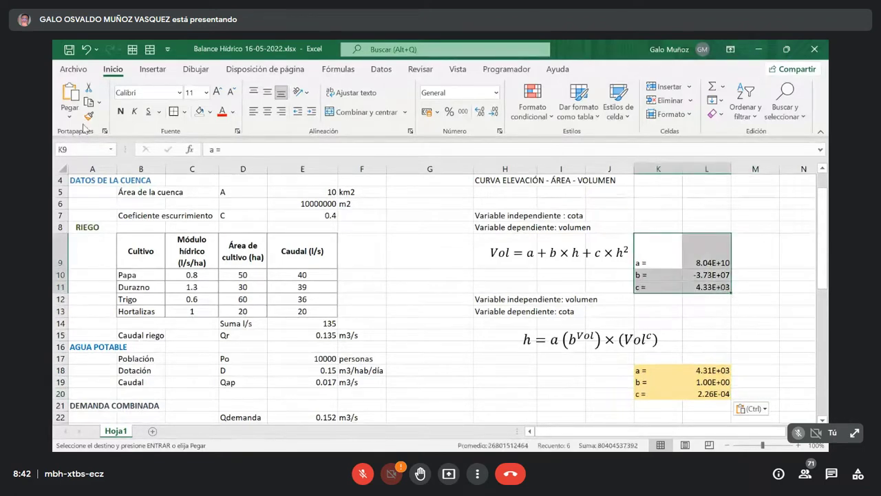
{"action": "left_click", "coordinate": [210, 111]}
{"action": "left_click", "coordinate": [232, 228]}
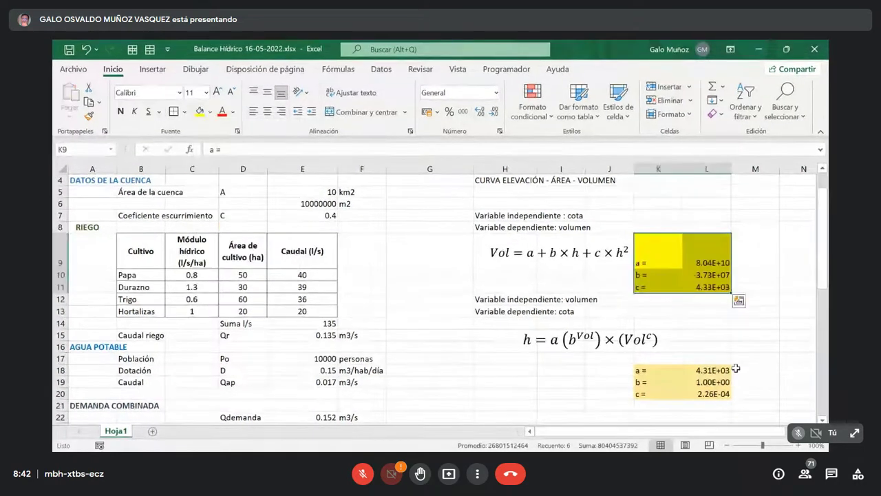
Fill the elevation equation's coefficient cells K18:L20 with a blue theme colour.
{"action": "left_click_drag", "start_coordinate": [655, 371], "coordinate": [716, 394]}
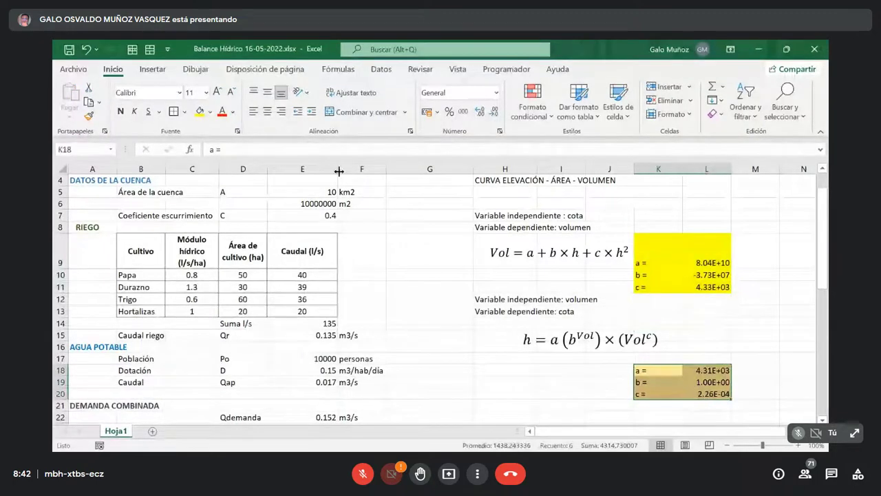
{"action": "left_click", "coordinate": [209, 111]}
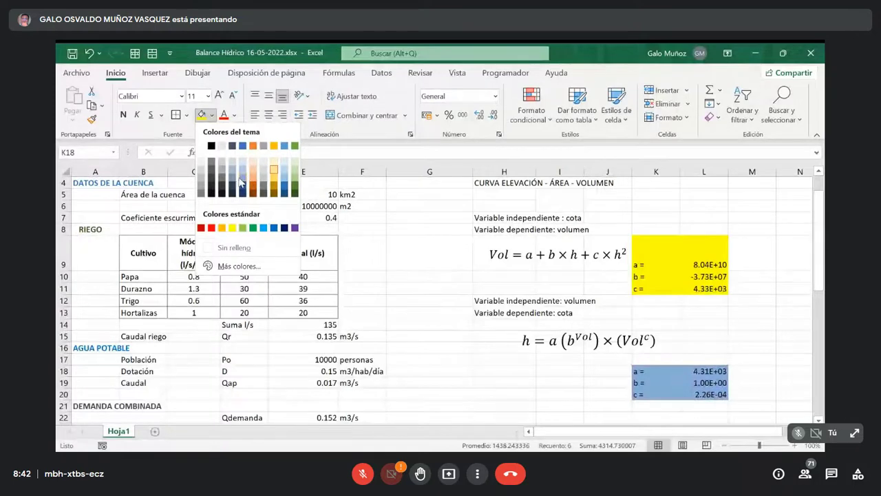
{"action": "left_click", "coordinate": [242, 168]}
{"action": "left_click", "coordinate": [593, 336]}
{"action": "left_click", "coordinate": [506, 377]}
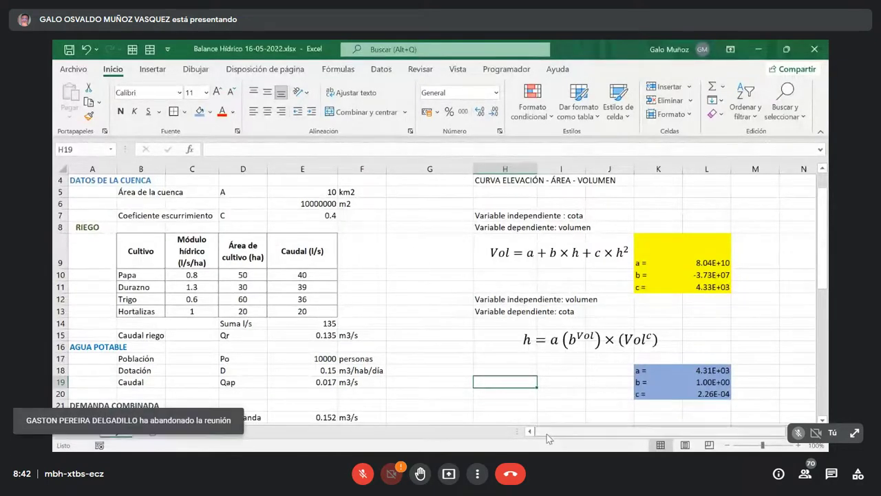
Link the January water level in C39 to the initial level with the formula +E31.
{"action": "scroll", "coordinate": [313, 406], "scroll_direction": "down", "scroll_amount": 2}
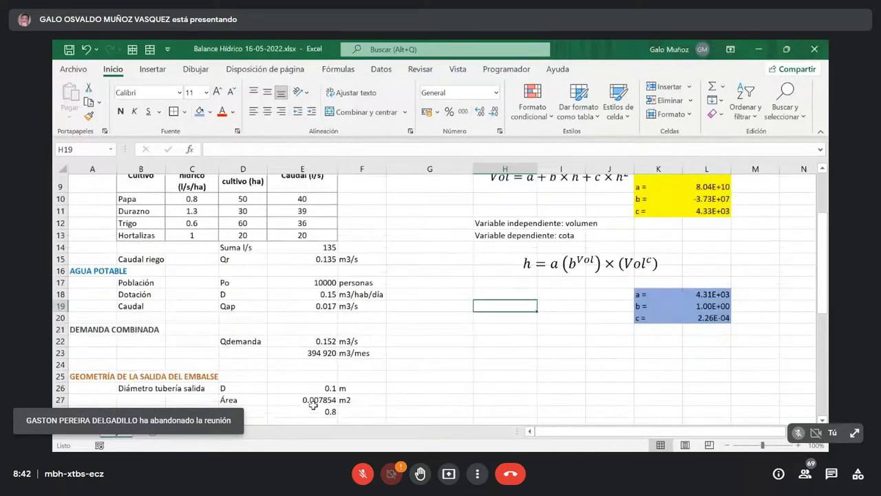
{"action": "scroll", "coordinate": [355, 441], "scroll_direction": "down", "scroll_amount": 4}
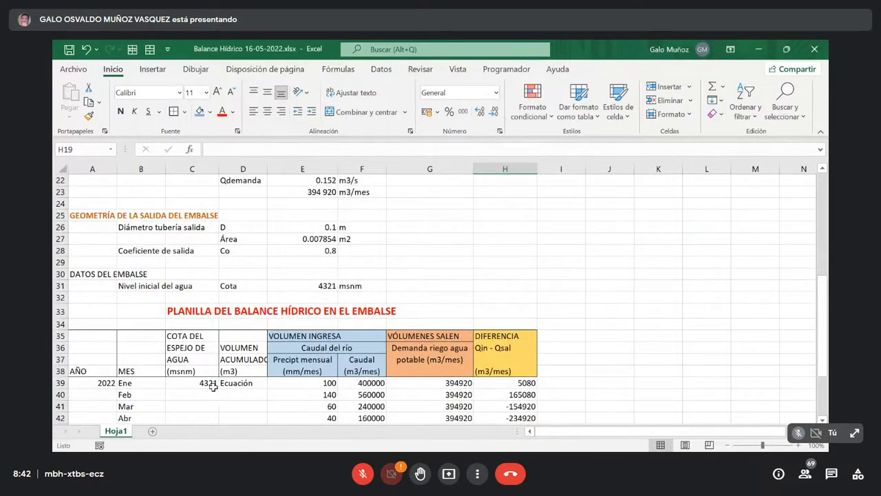
{"action": "left_click", "coordinate": [182, 385]}
{"action": "type", "text": "+"}
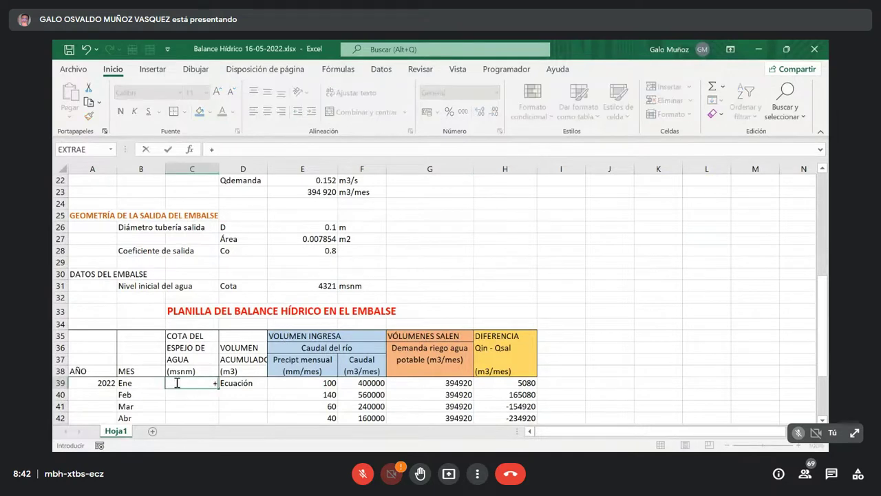
{"action": "left_click", "coordinate": [302, 283]}
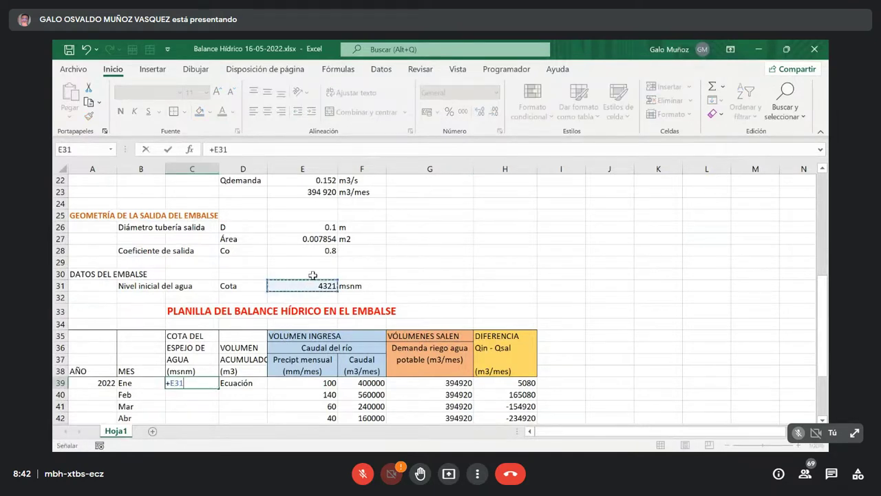
{"action": "key", "text": "Return"}
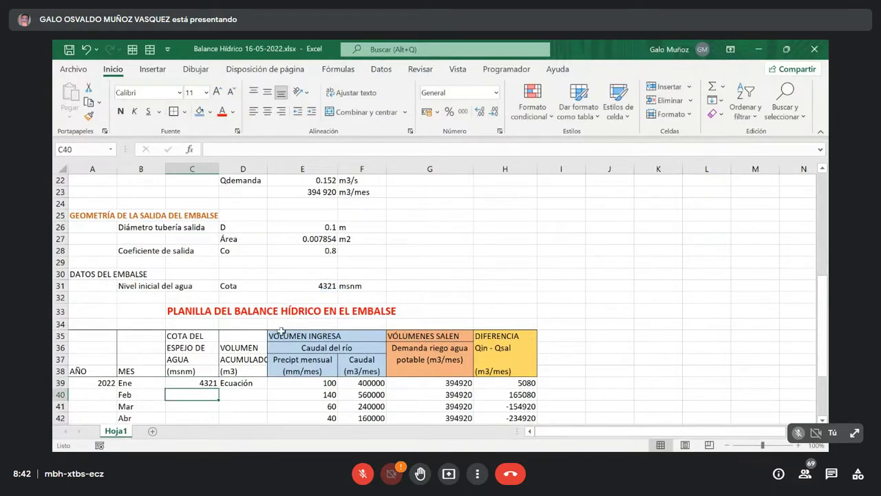
Start the January accumulated volume formula in D39 with an absolute reference to the volume equation's coefficient a, +$L$9.
{"action": "left_click", "coordinate": [236, 384]}
{"action": "type", "text": "+"}
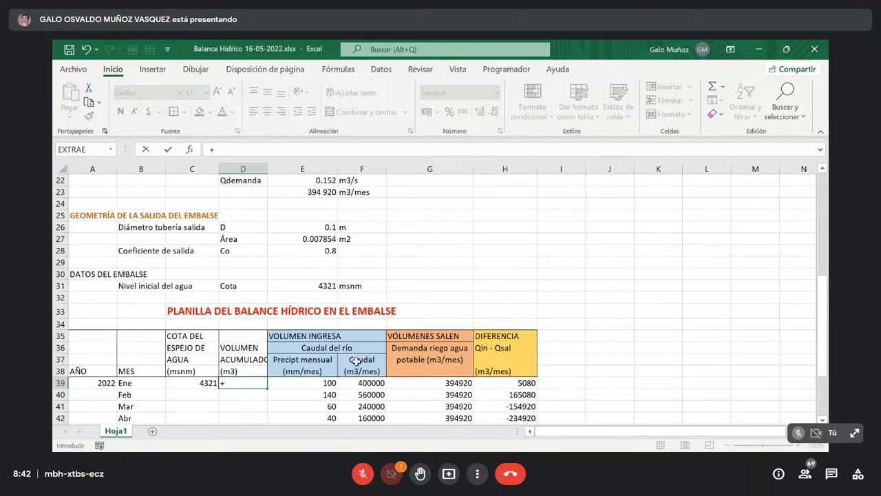
{"action": "scroll", "coordinate": [485, 336], "scroll_direction": "up", "scroll_amount": 3}
{"action": "scroll", "coordinate": [485, 336], "scroll_direction": "up", "scroll_amount": 3}
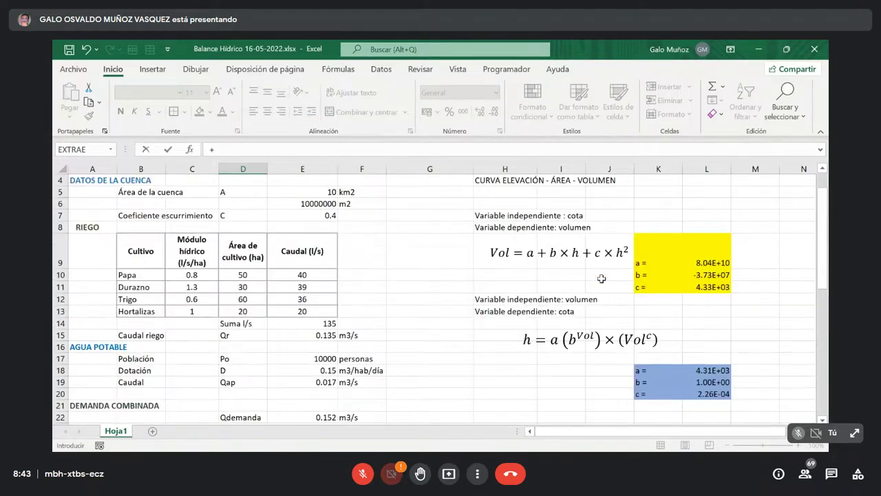
{"action": "left_click", "coordinate": [701, 263]}
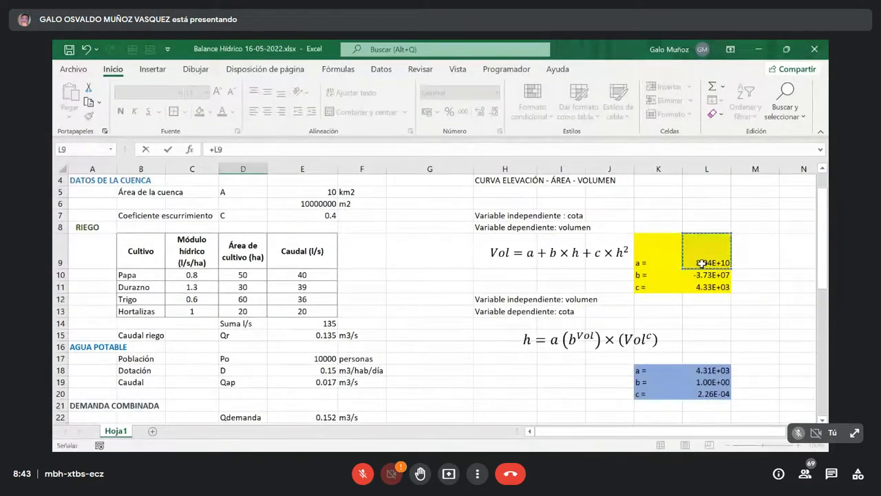
{"action": "key", "text": "F4"}
Extend the D39 formula with coefficient b, fixed as an absolute reference, times the January water level: +$L$10*C39.
{"action": "type", "text": "+"}
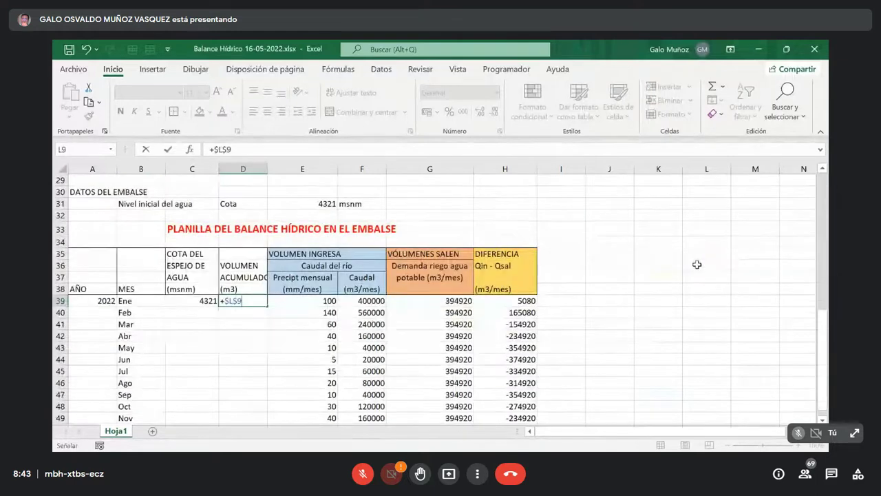
{"action": "scroll", "coordinate": [739, 270], "scroll_direction": "up", "scroll_amount": 7}
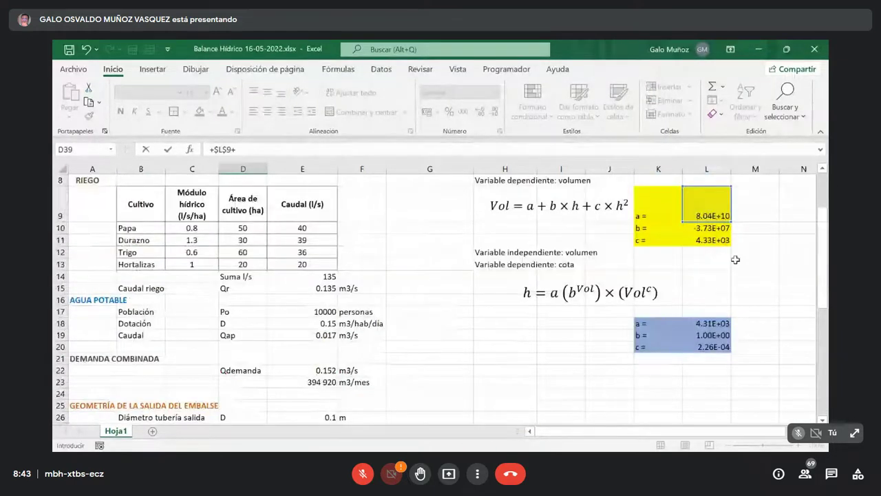
{"action": "left_click", "coordinate": [712, 227]}
{"action": "key", "text": "F4"}
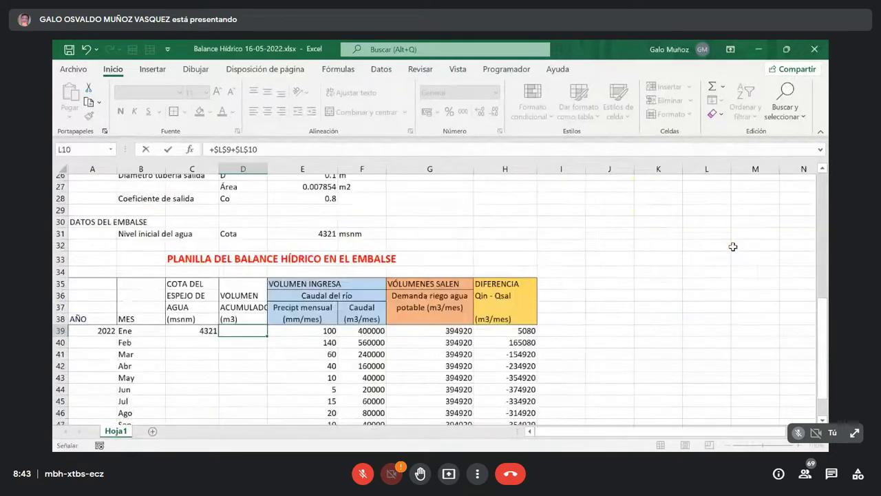
{"action": "type", "text": "*"}
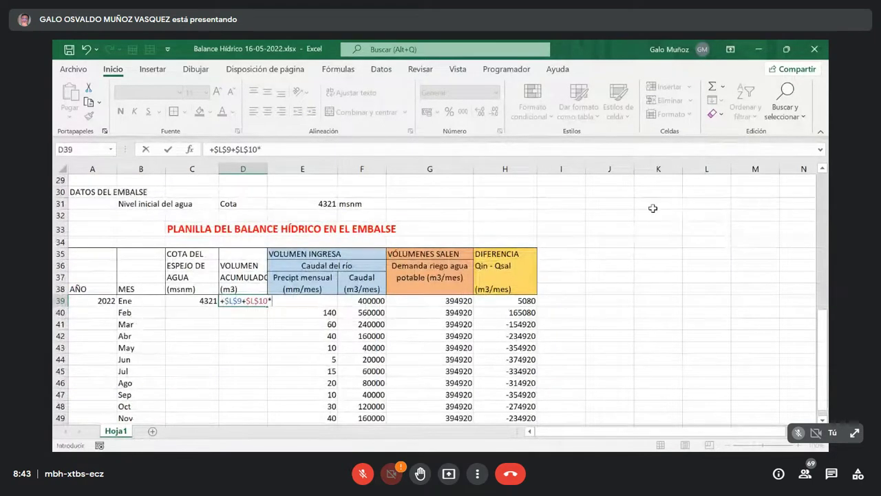
{"action": "scroll", "coordinate": [653, 207], "scroll_direction": "up", "scroll_amount": 7}
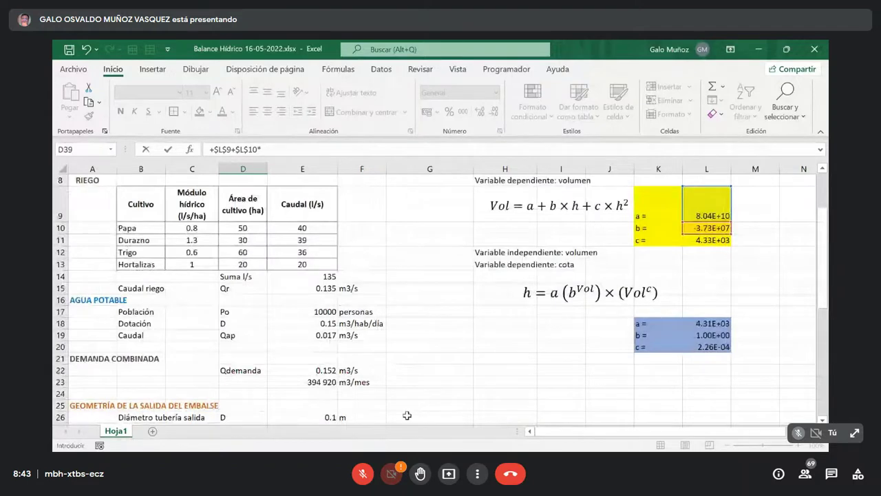
{"action": "scroll", "coordinate": [407, 415], "scroll_direction": "down", "scroll_amount": 6}
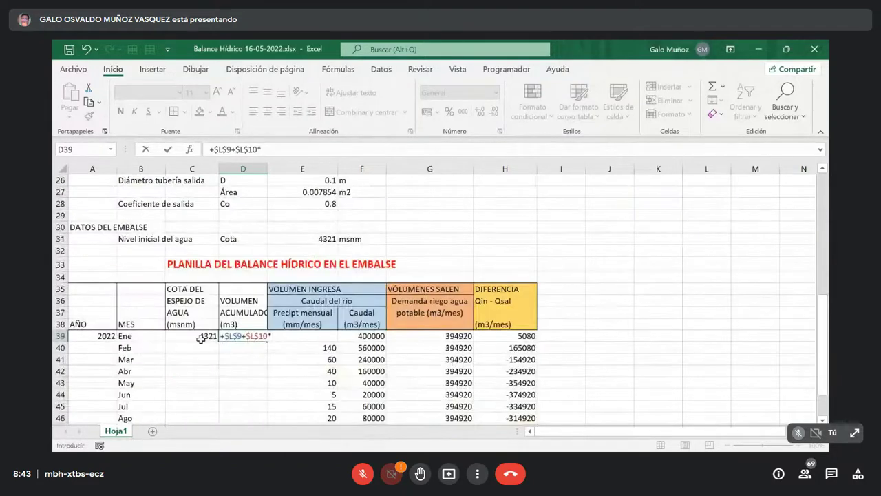
{"action": "left_click", "coordinate": [200, 338]}
Append the volume equation's coefficient c to the D39 formula as an absolute reference followed by a multiplication: +$L$11*.
{"action": "type", "text": "+"}
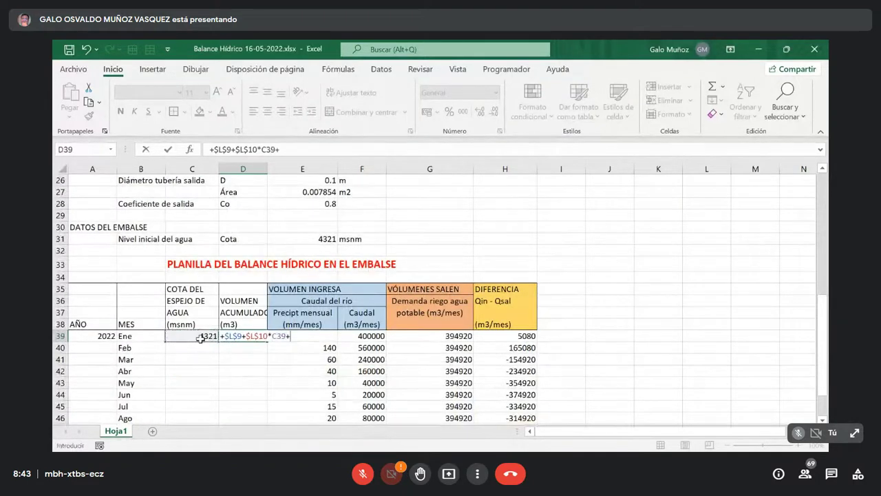
{"action": "scroll", "coordinate": [700, 334], "scroll_direction": "up", "scroll_amount": 6}
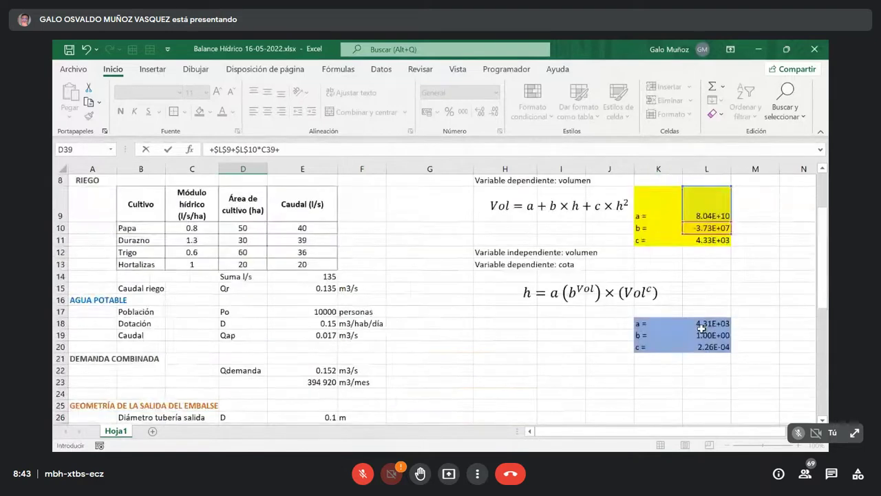
{"action": "left_click", "coordinate": [713, 239]}
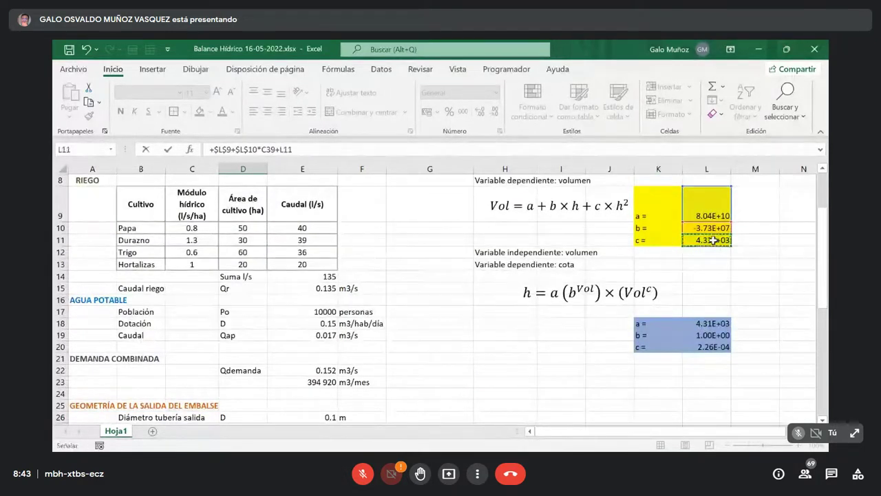
{"action": "key", "text": "F4"}
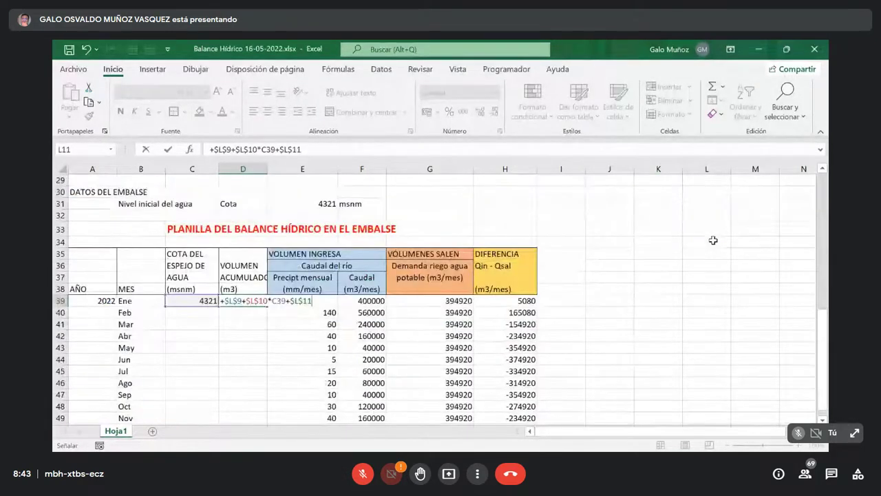
{"action": "type", "text": "*"}
{"action": "scroll", "coordinate": [720, 242], "scroll_direction": "up", "scroll_amount": 4}
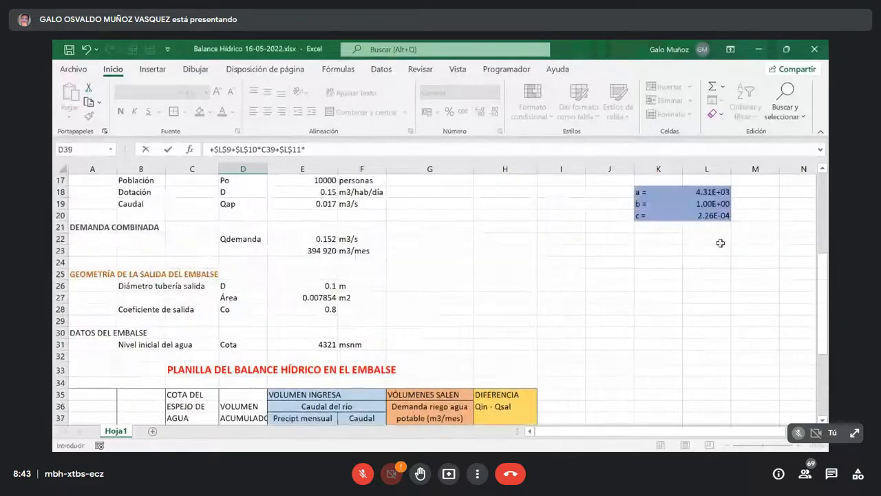
{"action": "scroll", "coordinate": [720, 243], "scroll_direction": "up", "scroll_amount": 3}
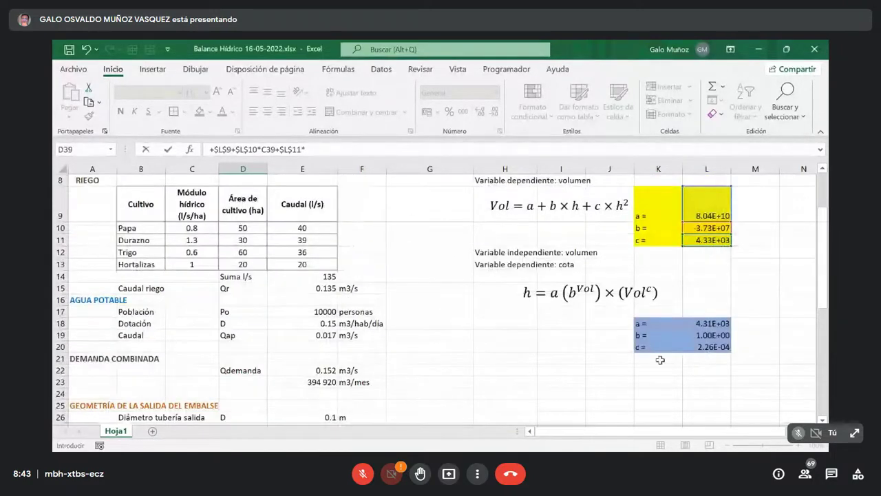
Complete the D39 formula with the squared water level, potencia(C39;2), and check it against the volume equation and its coefficients.
{"action": "type", "text": "p"}
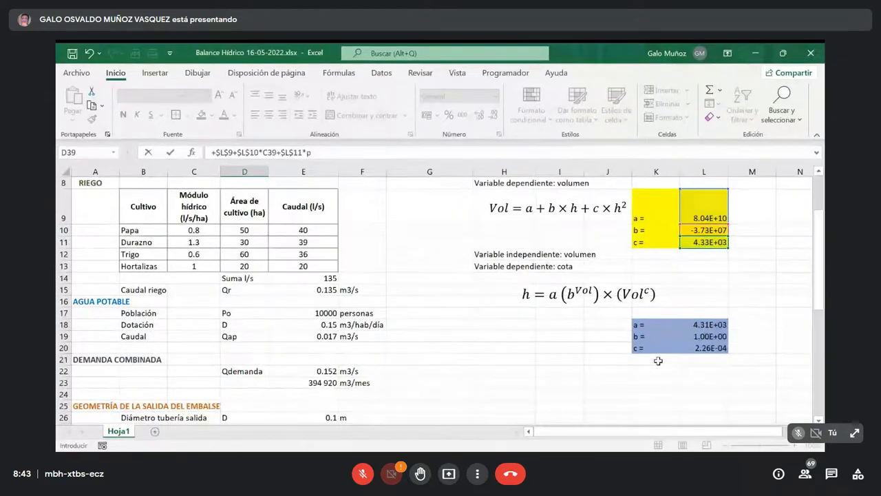
{"action": "type", "text": "otencia("}
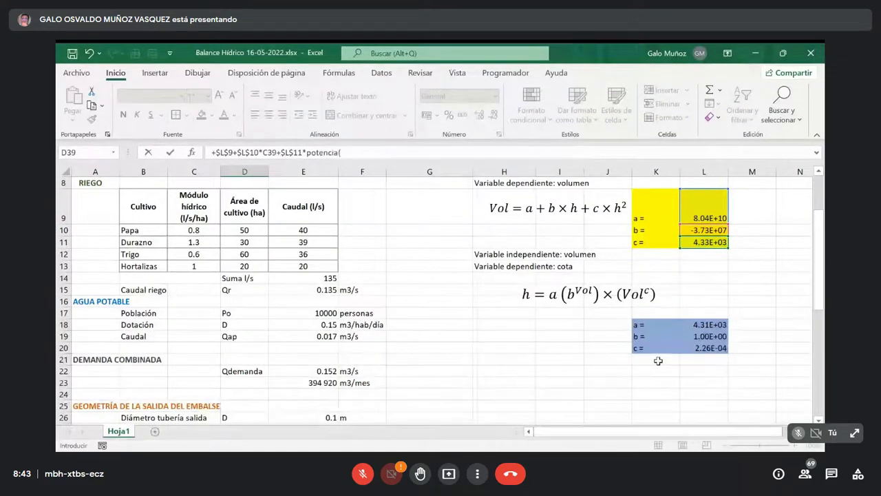
{"action": "scroll", "coordinate": [498, 406], "scroll_direction": "down", "scroll_amount": 6}
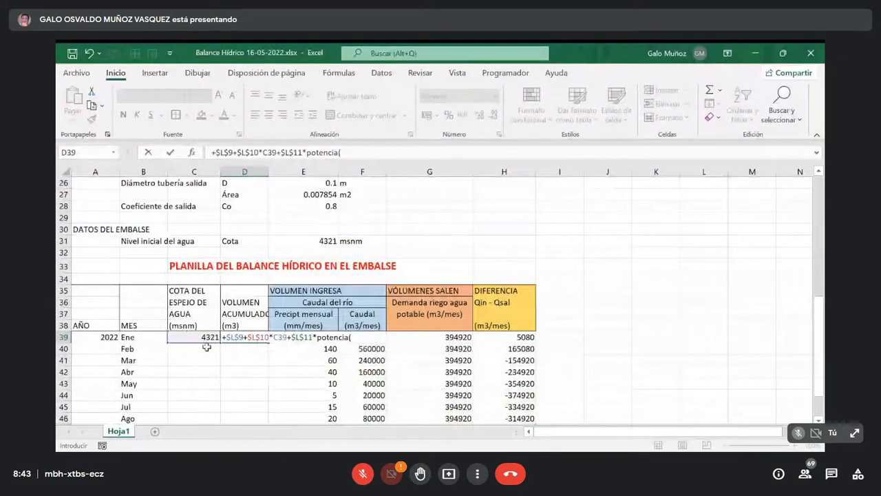
{"action": "left_click", "coordinate": [203, 337]}
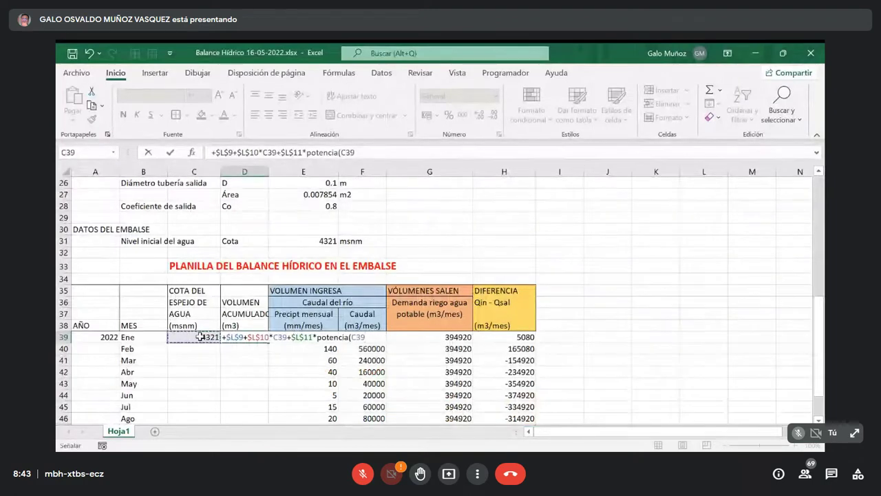
{"action": "type", "text": ";2"}
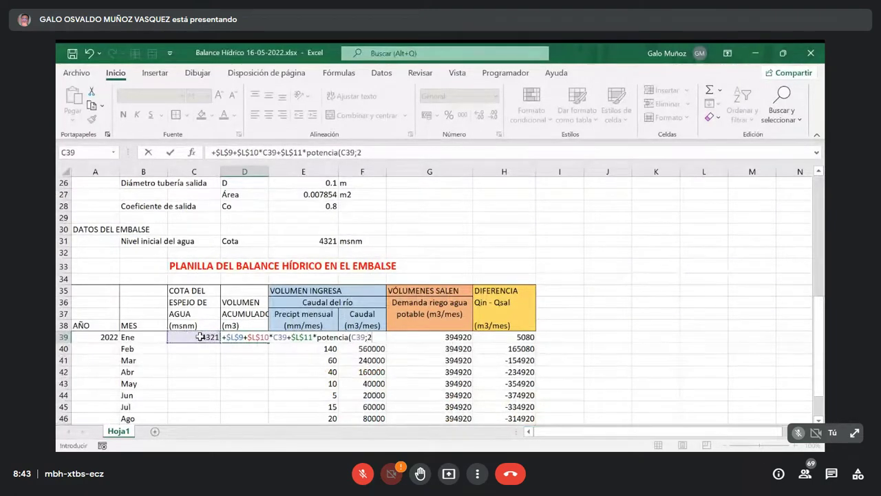
{"action": "type", "text": ")"}
{"action": "key", "text": "Return"}
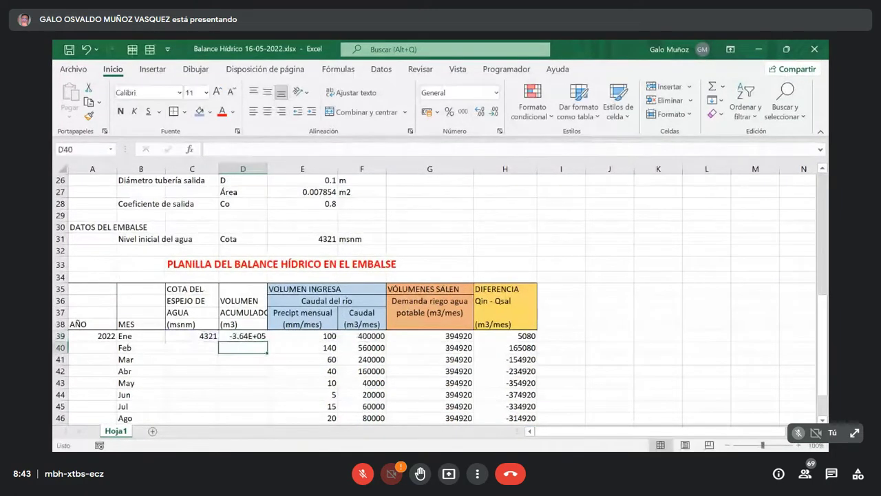
{"action": "left_click", "coordinate": [248, 336]}
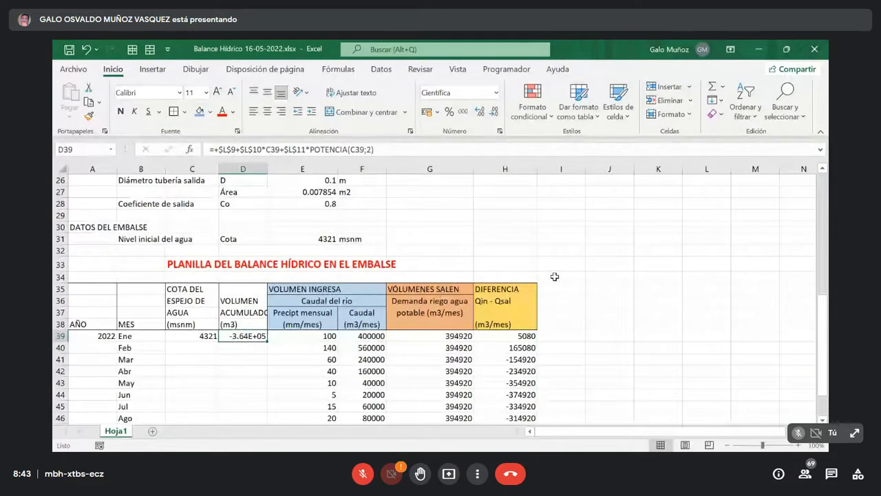
{"action": "scroll", "coordinate": [554, 276], "scroll_direction": "up", "scroll_amount": 7}
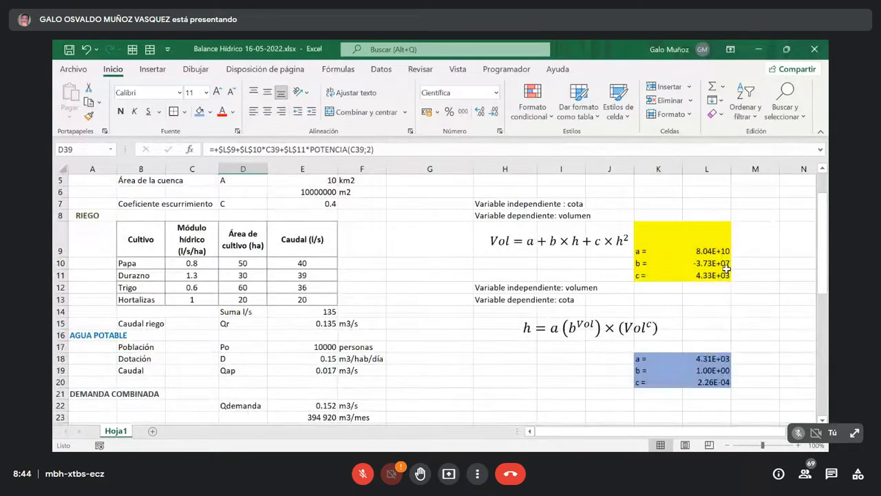
{"action": "scroll", "coordinate": [713, 283], "scroll_direction": "down", "scroll_amount": 4}
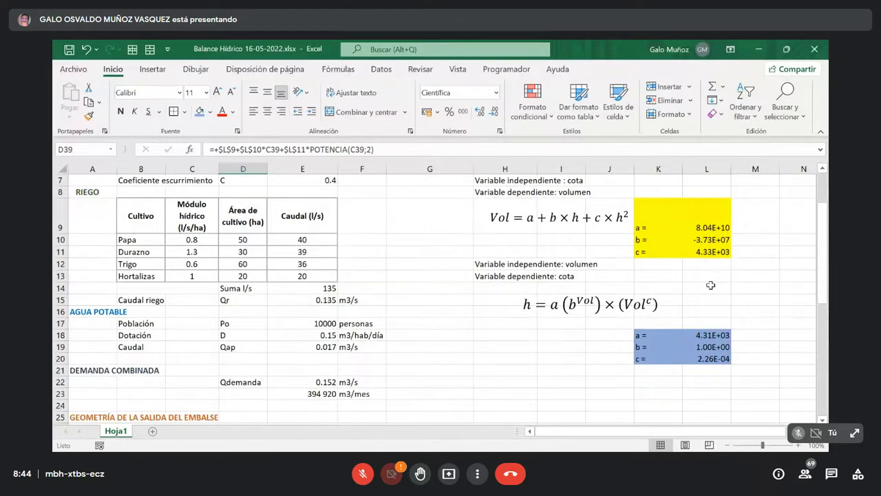
{"action": "scroll", "coordinate": [710, 285], "scroll_direction": "down", "scroll_amount": 2}
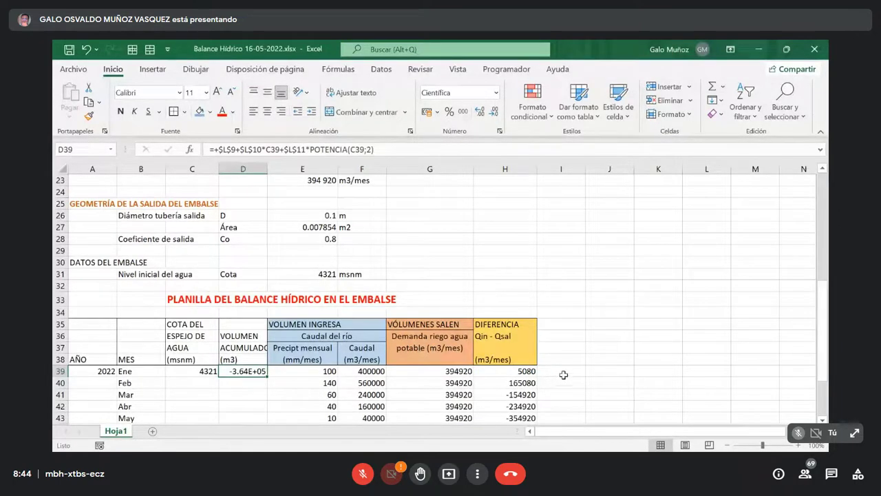
Enter the heading VOLUMEN in I35, beside the DIFERENCIA column of the balance table.
{"action": "left_click", "coordinate": [559, 336]}
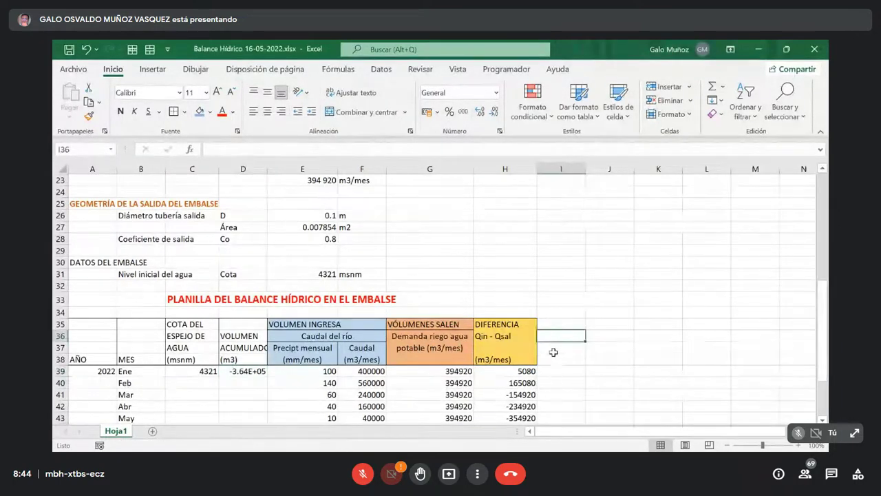
{"action": "left_click_drag", "start_coordinate": [559, 359], "coordinate": [561, 346]}
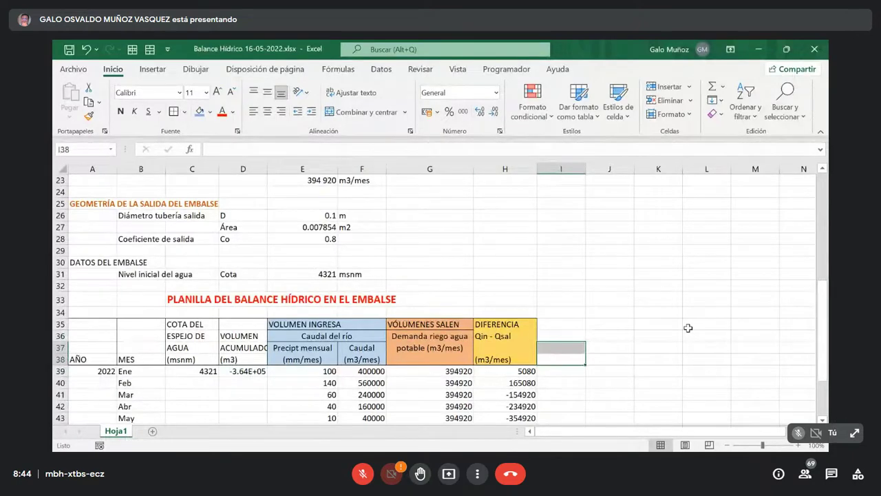
{"action": "key", "text": "Up"}
{"action": "key", "text": "Up"}
{"action": "key", "text": "Up"}
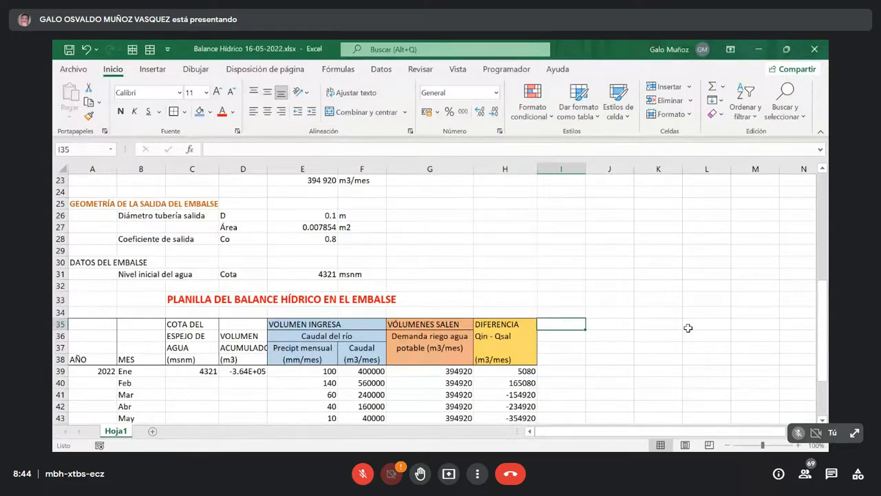
{"action": "type", "text": "V"}
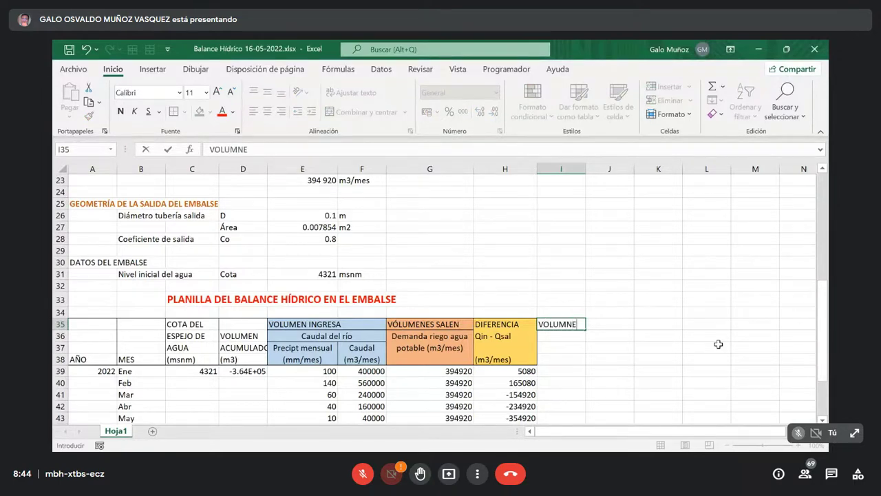
{"action": "type", "text": "OLUMEN"}
{"action": "key", "text": "Return"}
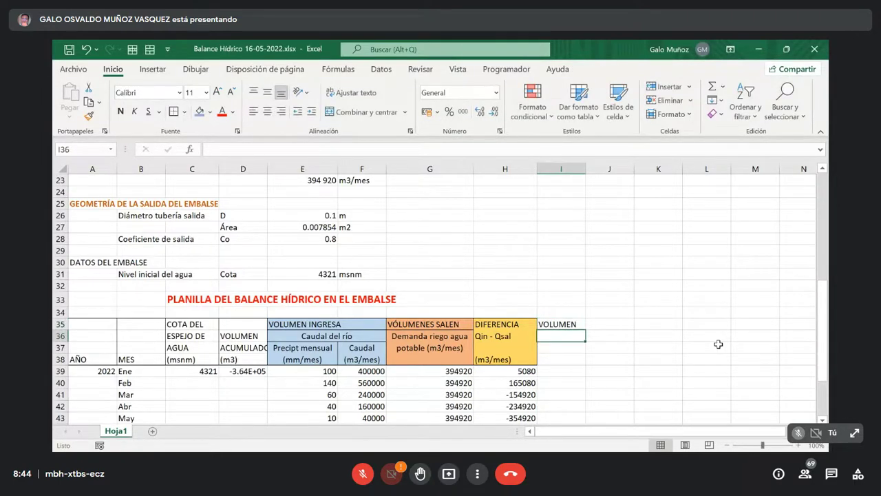
Enter FINAL in I36 as the second line of the new column's heading.
{"action": "type", "text": "FINAÑ"}
{"action": "key", "text": "Return"}
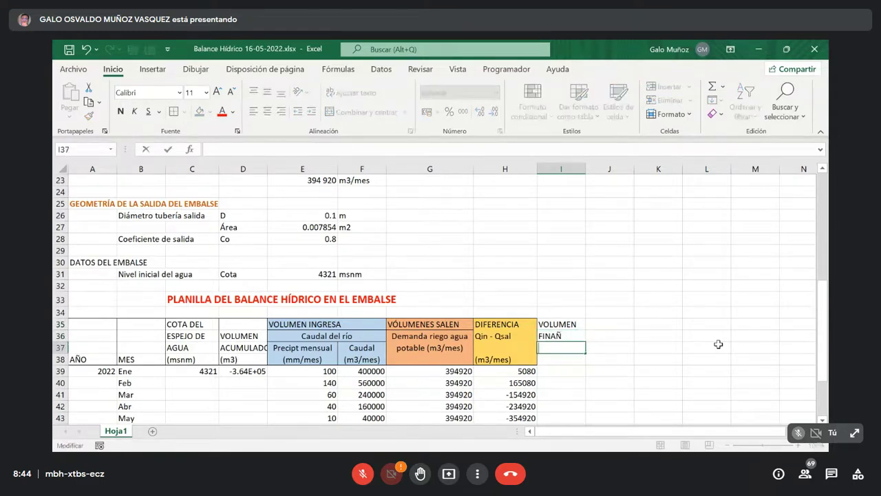
{"action": "key", "text": "Escape"}
{"action": "key", "text": "Up"}
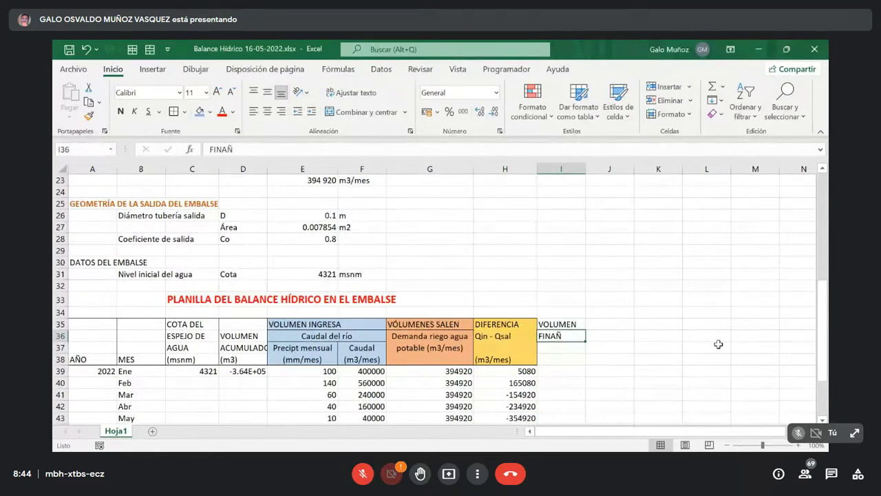
{"action": "type", "text": "FINAL"}
{"action": "key", "text": "Return"}
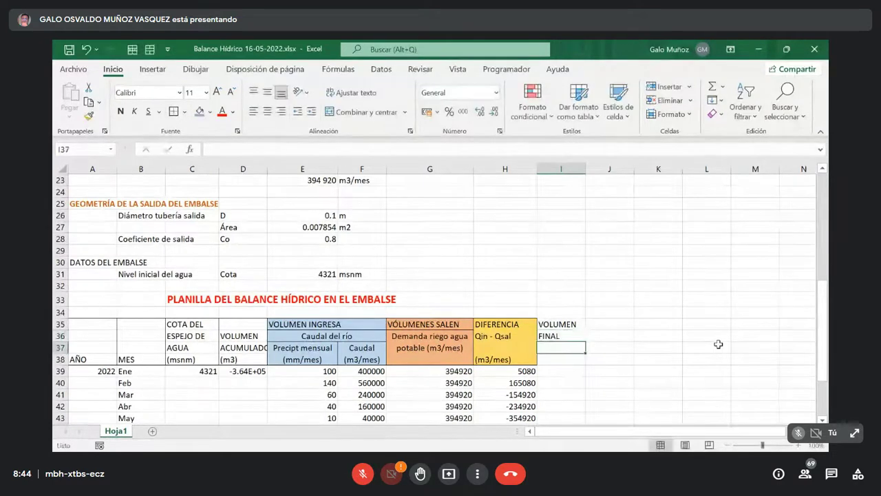
Enter the unit m3/mes in I38 as the last line of the VOLUMEN FINAL heading.
{"action": "key", "text": "Down"}
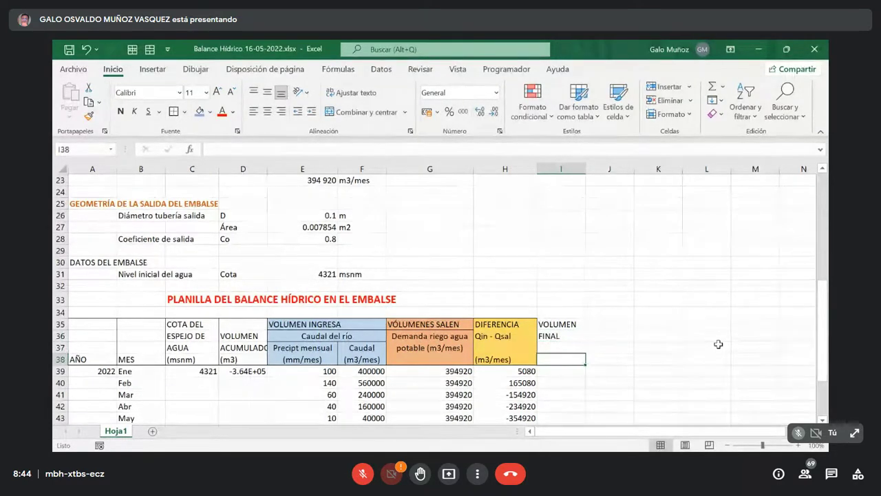
{"action": "type", "text": "m"}
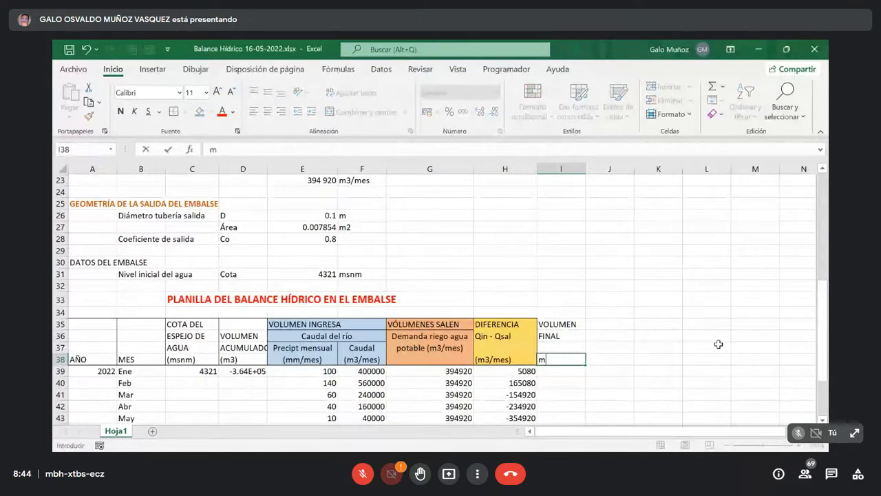
{"action": "type", "text": "3/mes"}
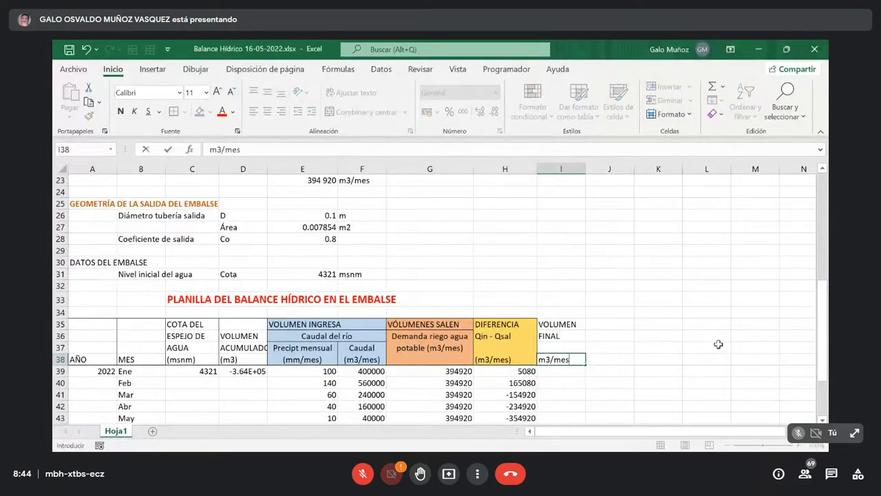
{"action": "key", "text": "Return"}
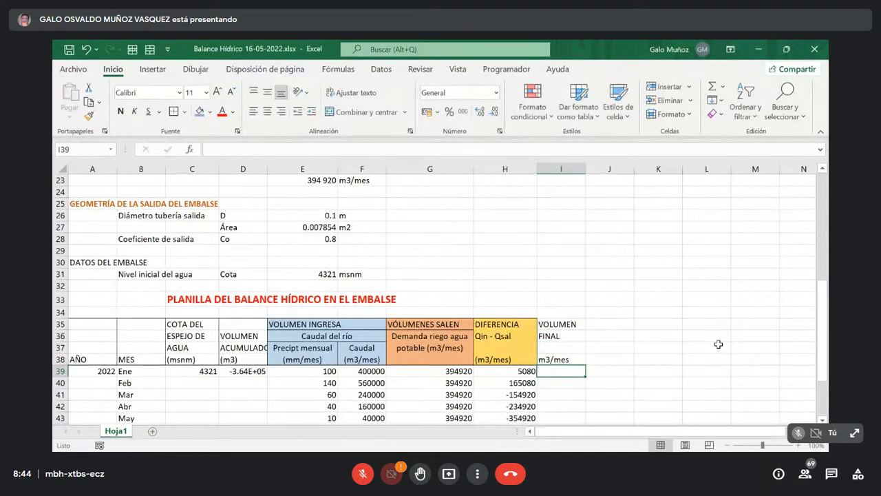
Copy the COTA DEL ESPEJO DE AGUA (msnm) heading from C35:C38 to the column beside VOLUMEN FINAL, starting at J35.
{"action": "key", "text": "Up"}
{"action": "key", "text": "Up"}
{"action": "key", "text": "Up"}
{"action": "key", "text": "Up"}
{"action": "key", "text": "Up"}
{"action": "key", "text": "Right"}
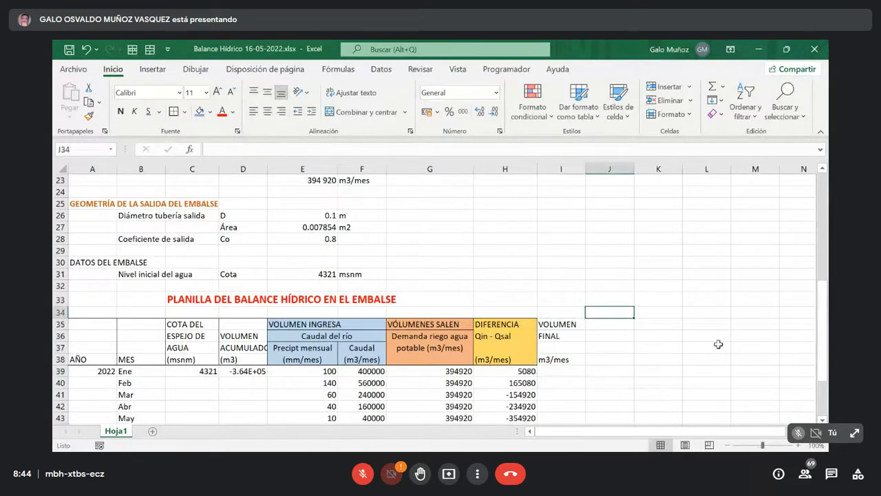
{"action": "left_click_drag", "start_coordinate": [190, 323], "coordinate": [189, 358]}
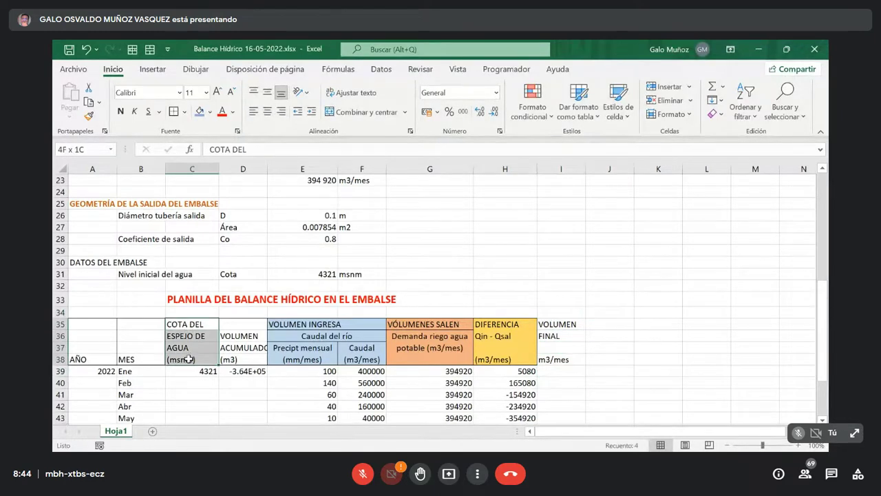
{"action": "key", "text": "ctrl+c"}
{"action": "left_click", "coordinate": [593, 323]}
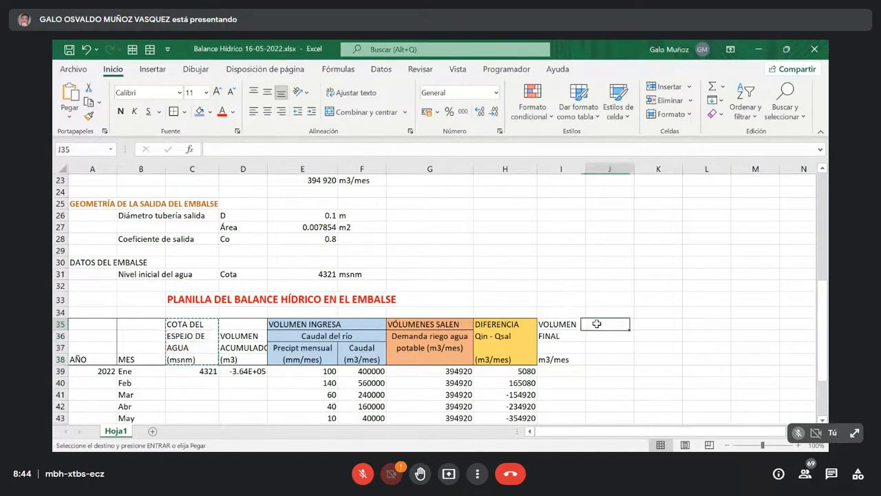
{"action": "key", "text": "ctrl+v"}
Fill the VOLUMEN FINAL and COTA DEL ESPEJO DE AGUA headings in I35:J38 with green.
{"action": "left_click_drag", "start_coordinate": [546, 322], "coordinate": [603, 359]}
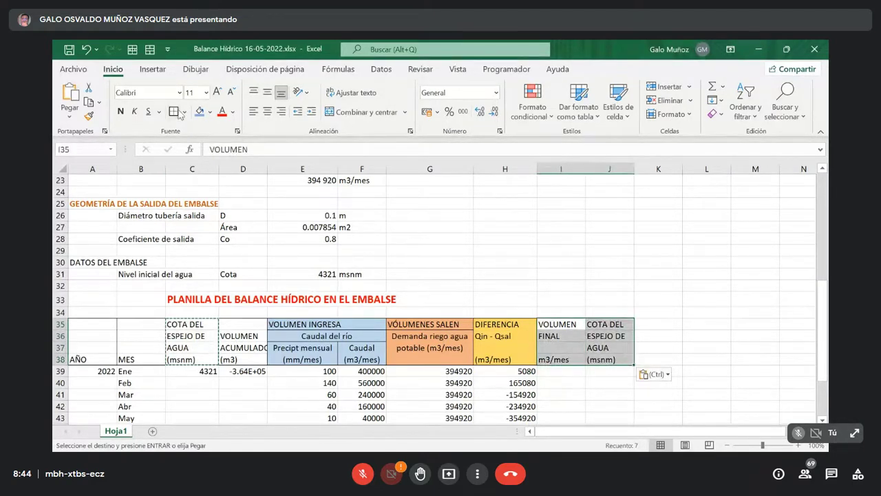
{"action": "left_click", "coordinate": [200, 117]}
{"action": "left_click", "coordinate": [210, 114]}
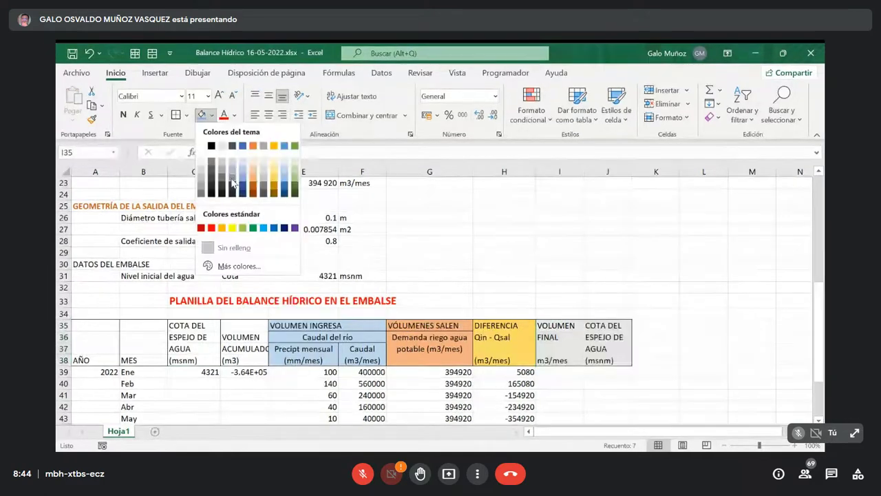
{"action": "left_click", "coordinate": [299, 182]}
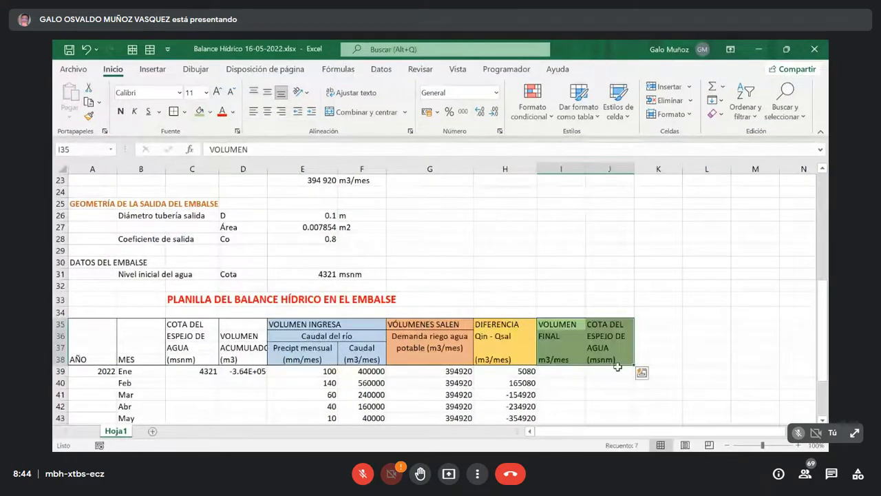
{"action": "scroll", "coordinate": [551, 365], "scroll_direction": "down", "scroll_amount": 2}
{"action": "left_click", "coordinate": [555, 301]}
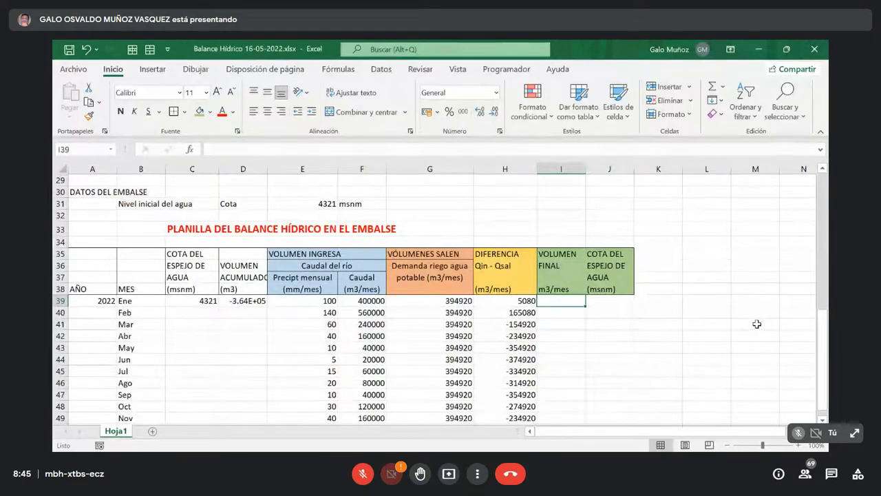
{"action": "type", "text": "+("}
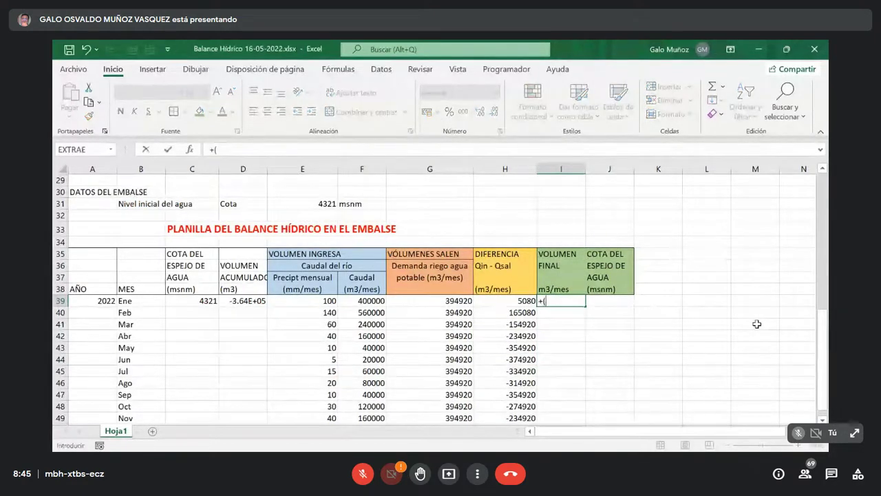
{"action": "key", "text": "Left"}
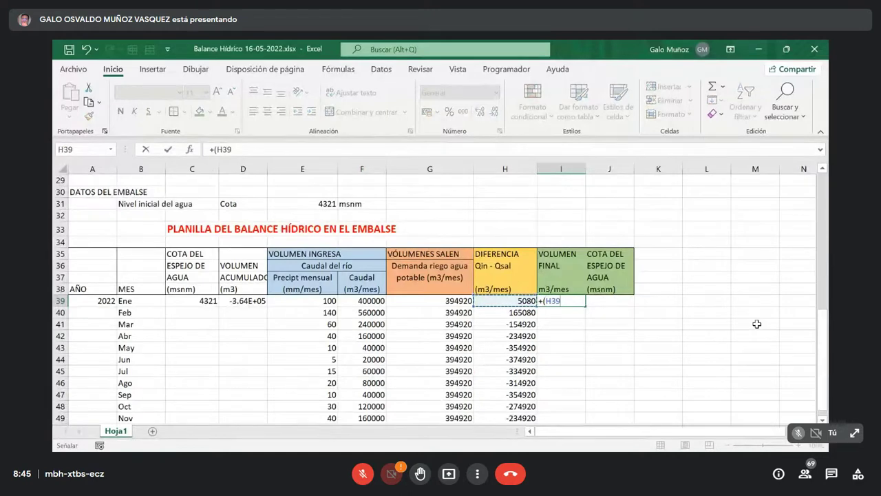
{"action": "type", "text": "*"}
{"action": "scroll", "coordinate": [387, 255], "scroll_direction": "up", "scroll_amount": 5}
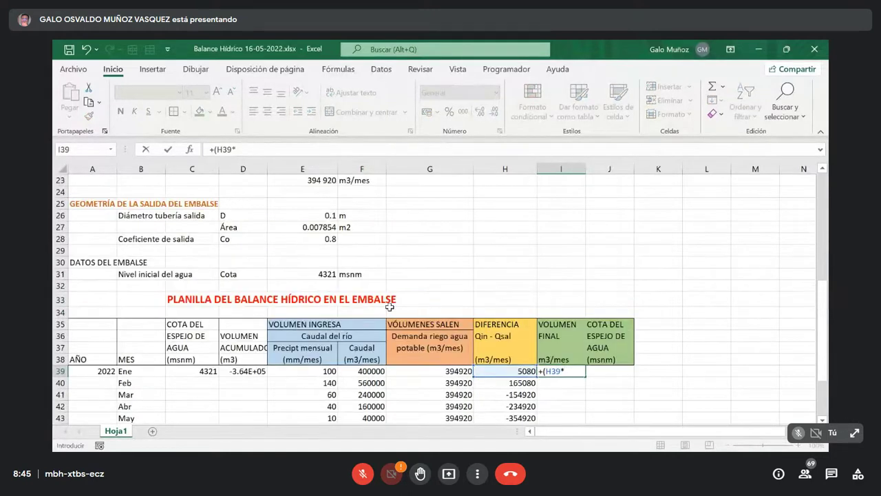
{"action": "scroll", "coordinate": [387, 307], "scroll_direction": "up", "scroll_amount": 2}
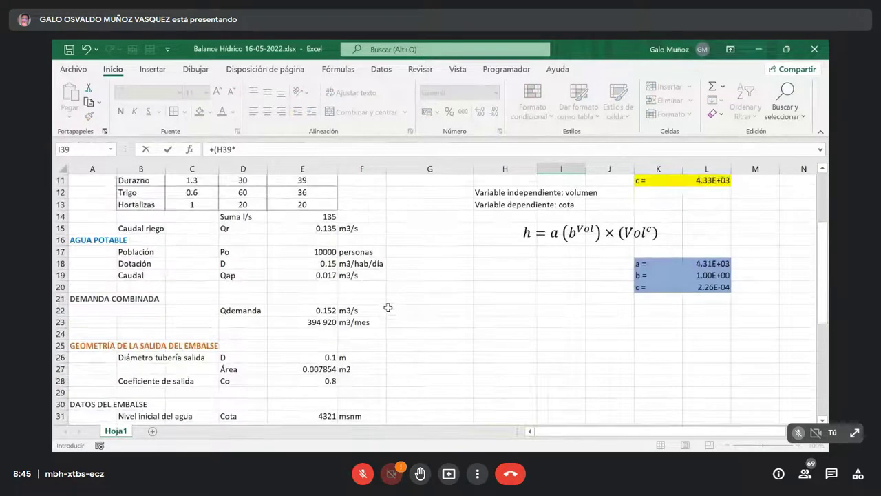
{"action": "scroll", "coordinate": [389, 308], "scroll_direction": "down", "scroll_amount": 7}
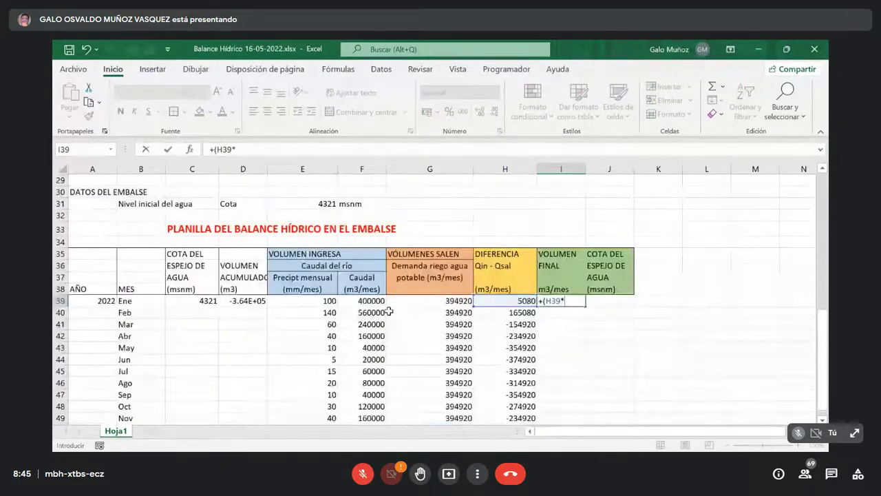
{"action": "key", "text": "Escape"}
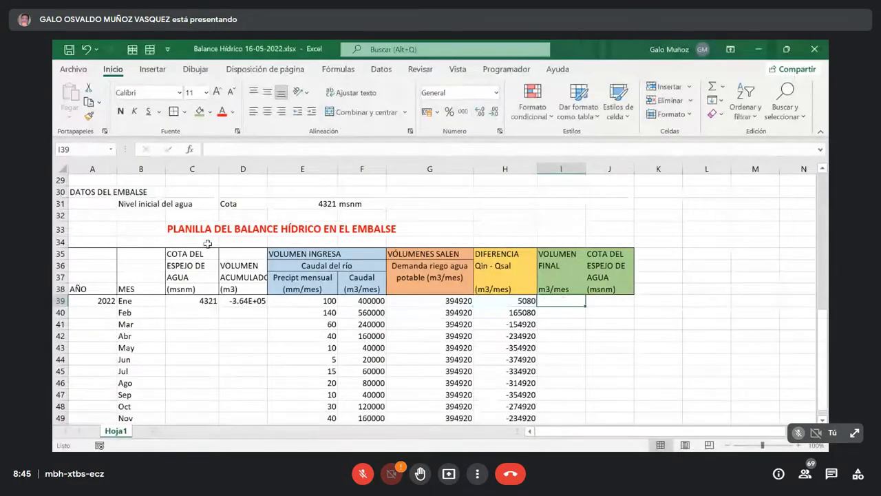
Insert a blank row between the initial water level data and the PLANILLA DEL BALANCE HÍDRICO title.
{"action": "left_click", "coordinate": [59, 216]}
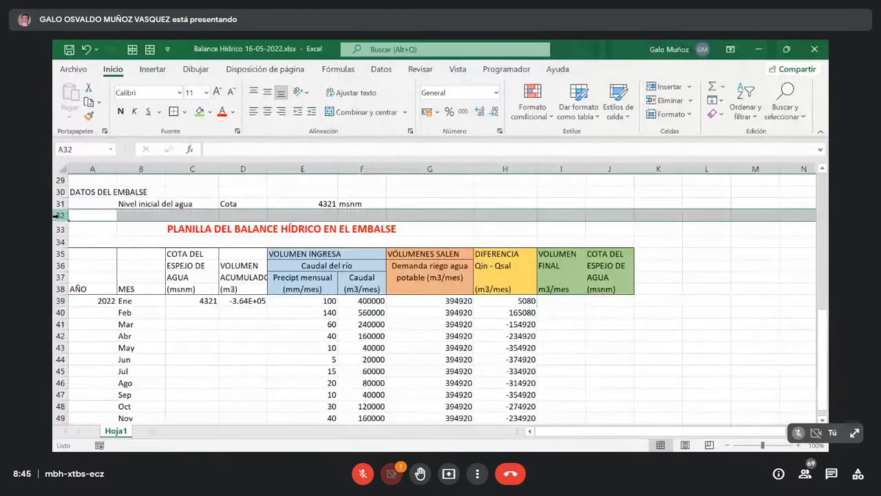
{"action": "right_click", "coordinate": [60, 216]}
{"action": "left_click", "coordinate": [86, 319]}
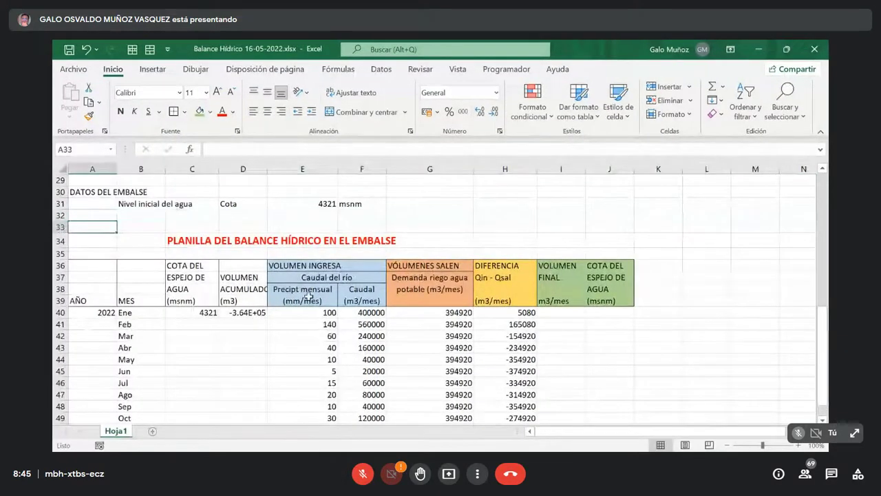
Enter the label "Intervalo de simulación" in B33, correcting its spelling.
{"action": "key", "text": "Right"}
{"action": "type", "text": "Int"}
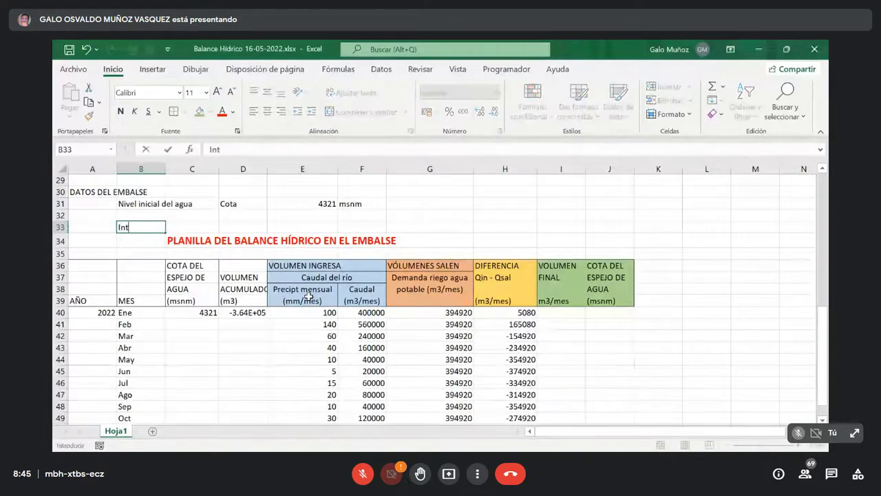
{"action": "type", "text": "ervalo de si"}
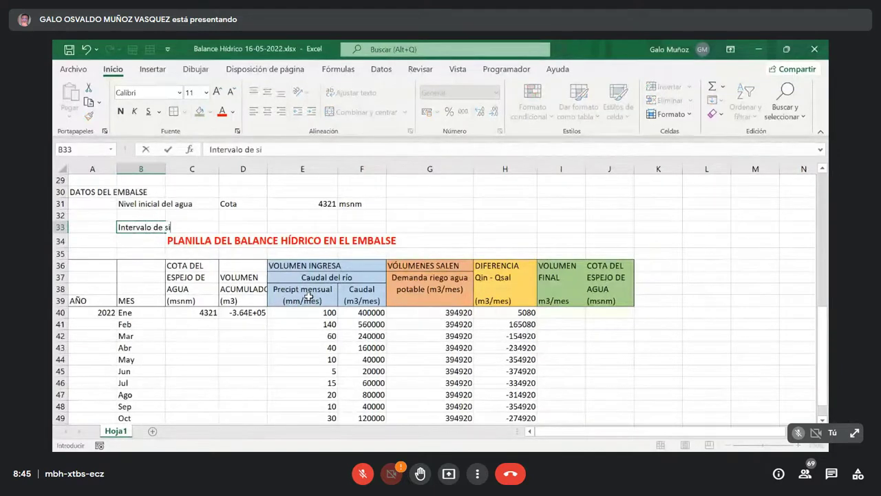
{"action": "type", "text": "mulaicón"}
{"action": "key", "text": "Return"}
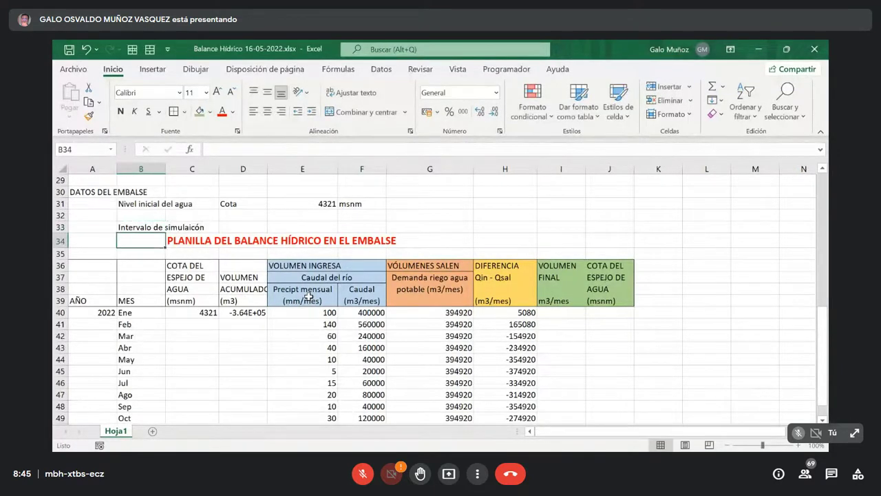
{"action": "key", "text": "Up"}
{"action": "key", "text": "F2"}
{"action": "key", "text": "BackSpace"}
{"action": "key", "text": "BackSpace"}
{"action": "key", "text": "BackSpace"}
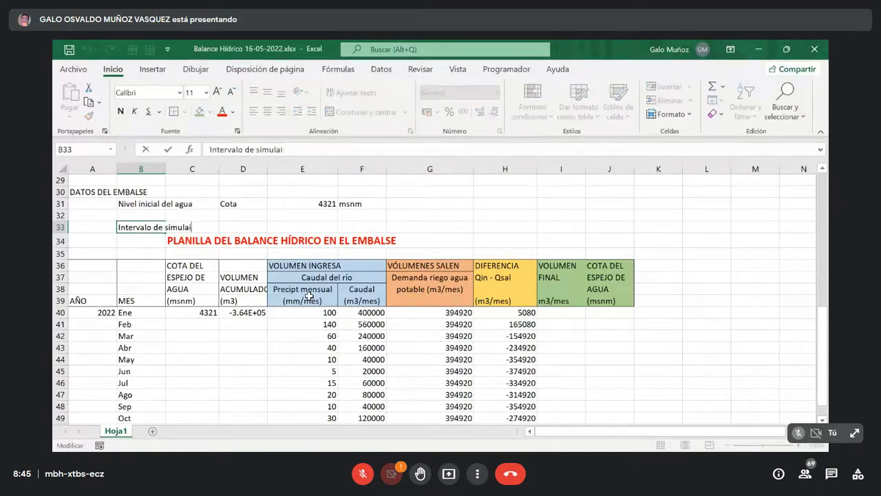
{"action": "type", "text": "ción"}
{"action": "key", "text": "Return"}
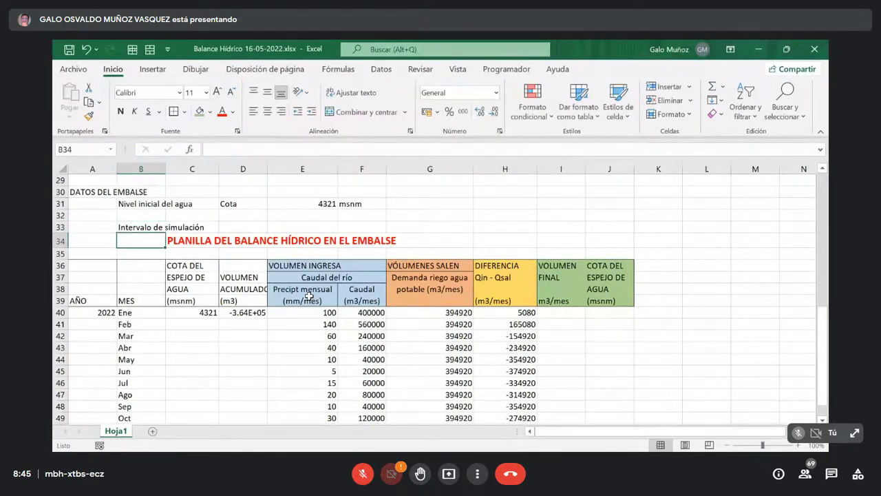
Insert the Δ symbol in D33, beside the simulation interval label.
{"action": "key", "text": "Up"}
{"action": "key", "text": "Right"}
{"action": "key", "text": "Right"}
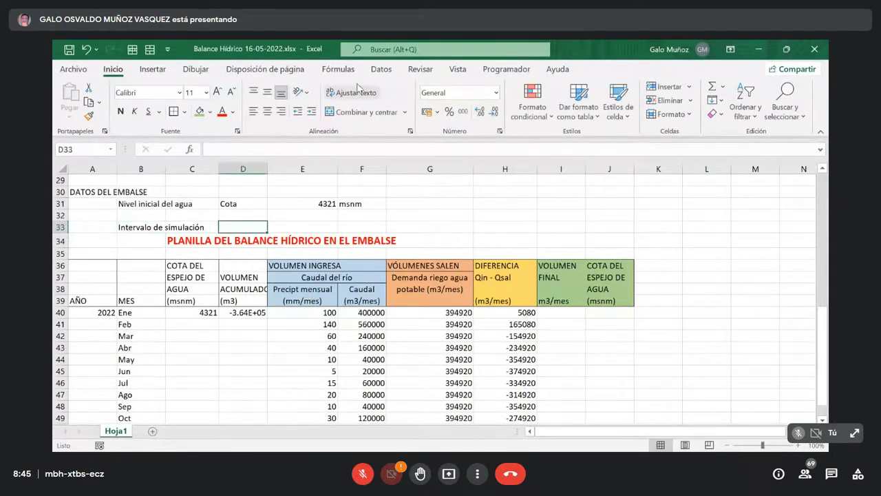
{"action": "left_click", "coordinate": [152, 69]}
{"action": "left_click", "coordinate": [723, 100]}
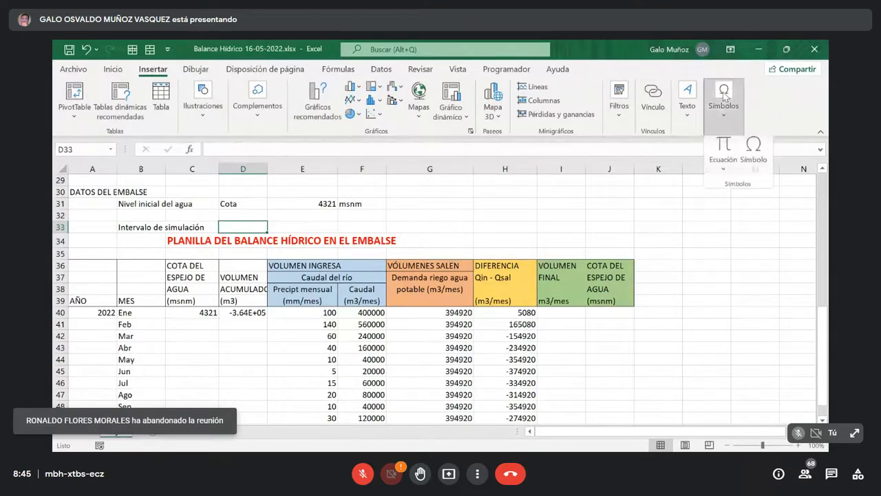
{"action": "left_click", "coordinate": [751, 162]}
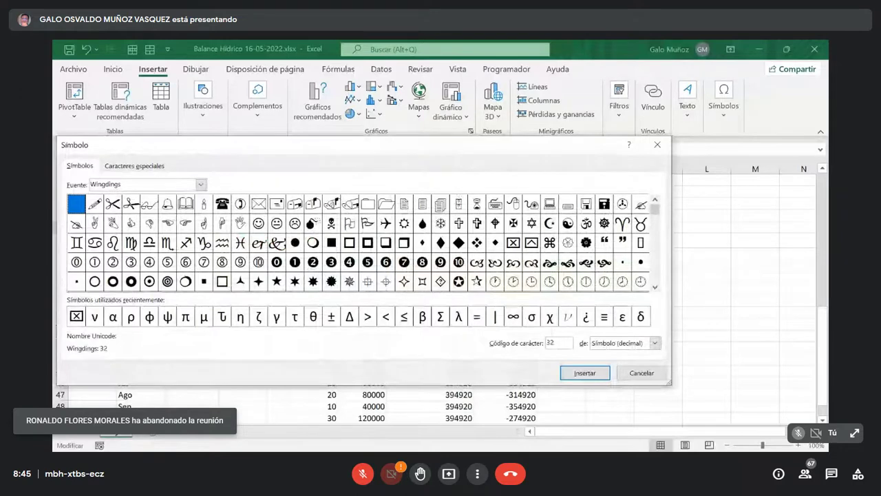
{"action": "left_click", "coordinate": [349, 316]}
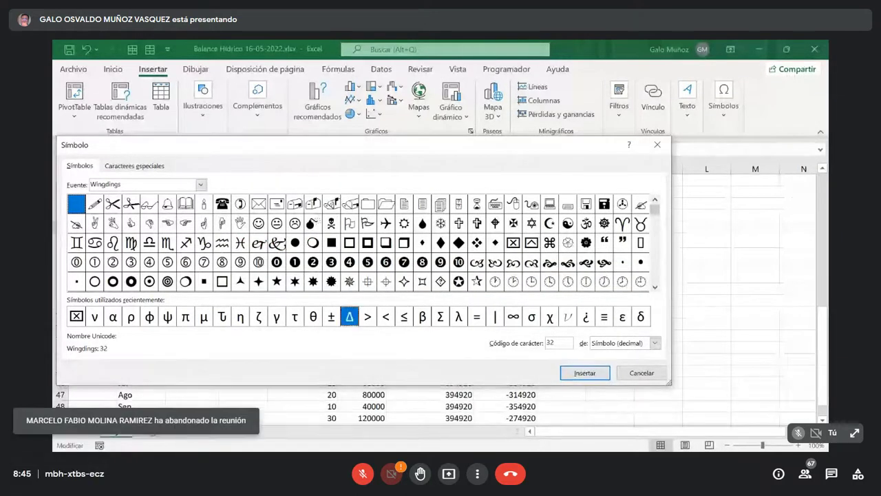
{"action": "left_click", "coordinate": [584, 372]}
{"action": "left_click", "coordinate": [635, 374]}
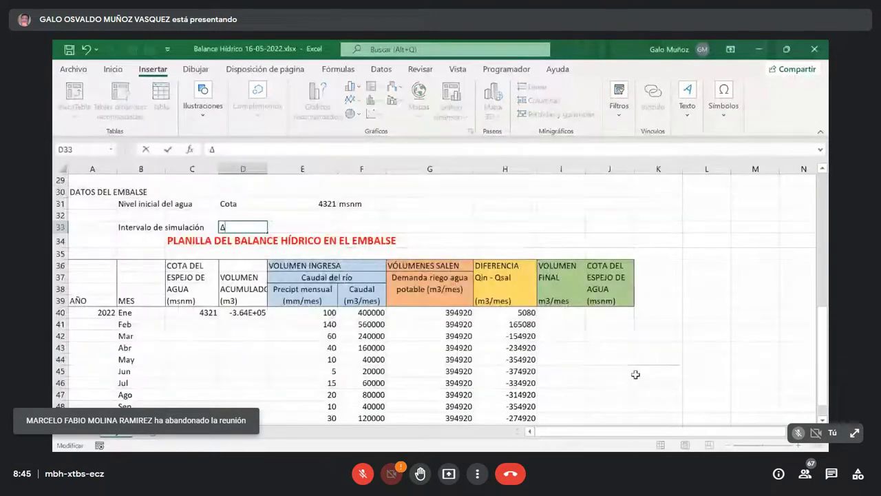
Append t to the Δ symbol in D33 to make the variable name Δt.
{"action": "left_click", "coordinate": [631, 372]}
{"action": "type", "text": "t"}
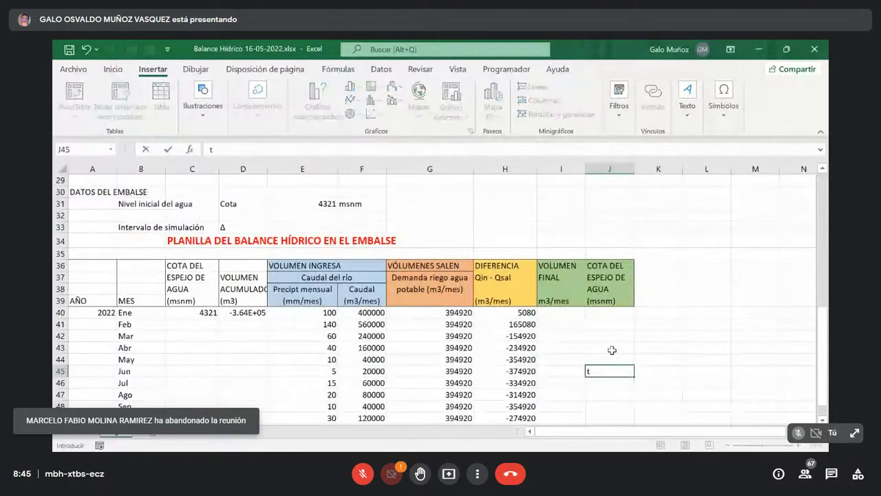
{"action": "left_click", "coordinate": [234, 229]}
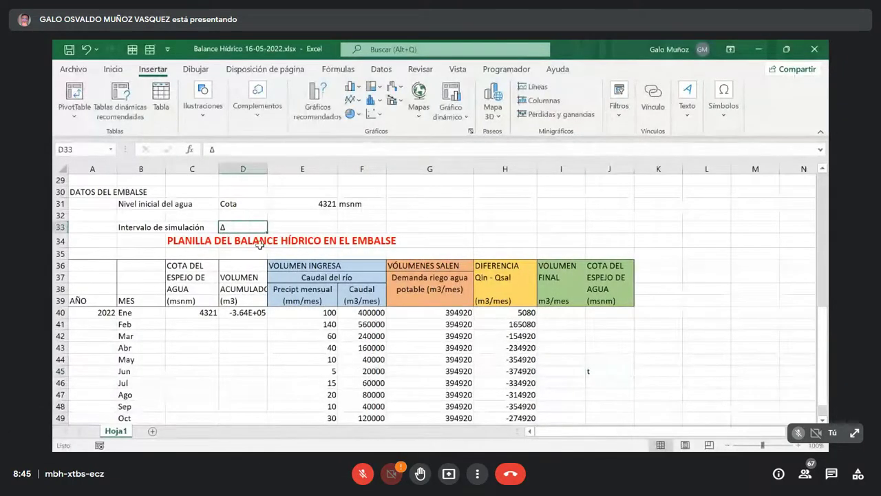
{"action": "key", "text": "F2"}
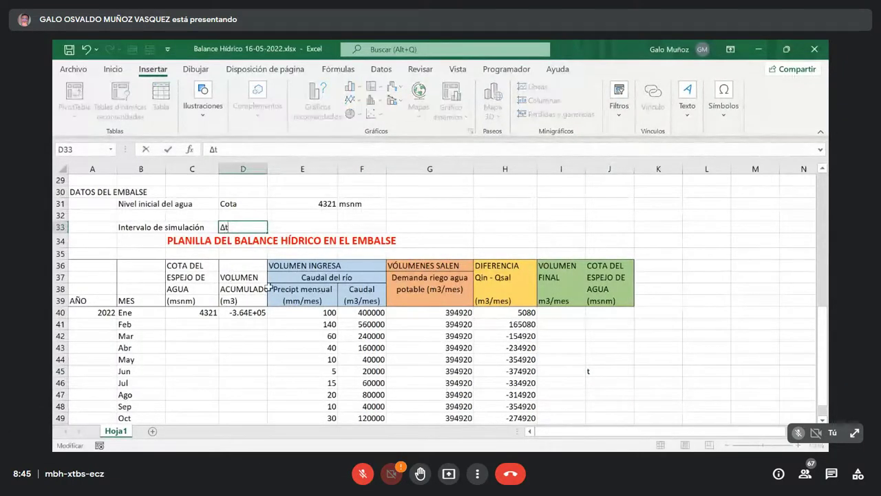
{"action": "type", "text": "t"}
{"action": "key", "text": "Return"}
Set the simulation interval to 1 in E33 and enter its unit, mes, in F33.
{"action": "key", "text": "Up"}
{"action": "key", "text": "Right"}
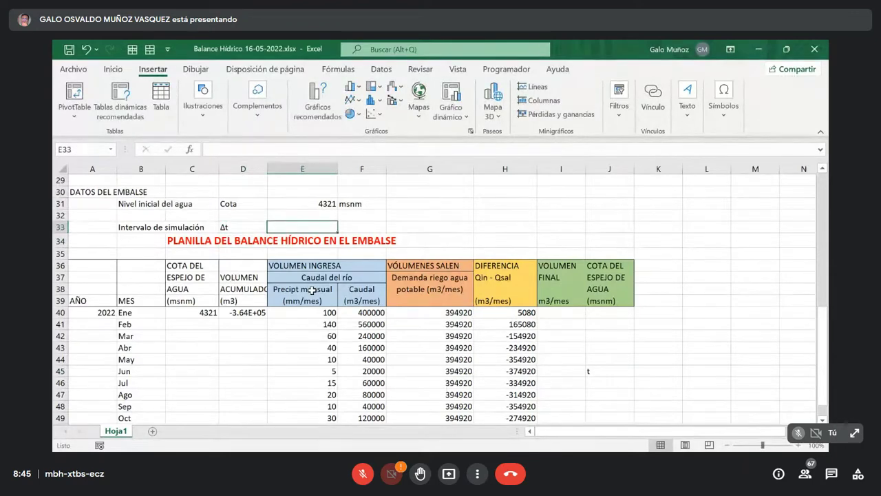
{"action": "type", "text": "1"}
{"action": "key", "text": "Right"}
{"action": "type", "text": "mes"}
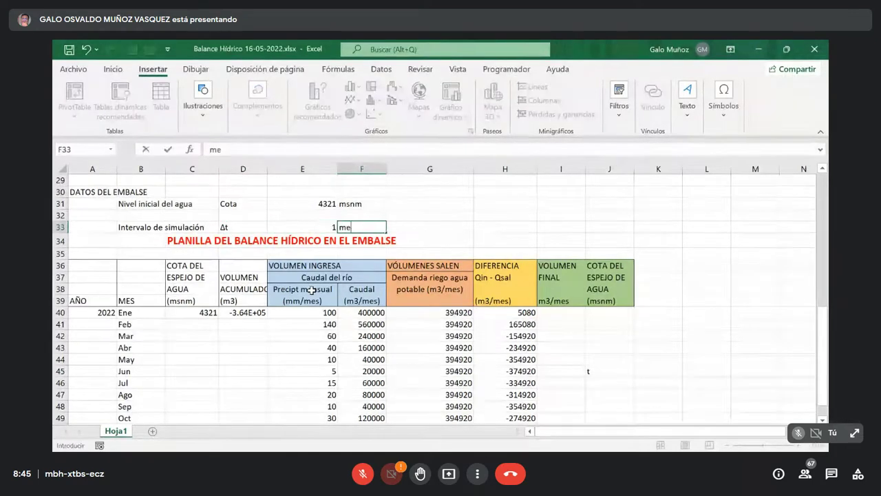
{"action": "key", "text": "Return"}
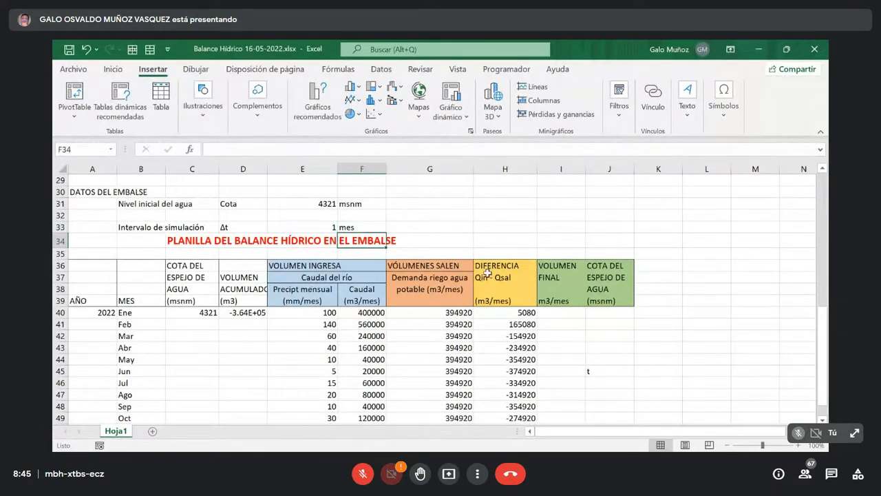
Compute January's final volume in I40 with the formula +(H40)*$E$33, multiplying the difference by the fixed simulation interval.
{"action": "left_click", "coordinate": [555, 314]}
{"action": "type", "text": "+"}
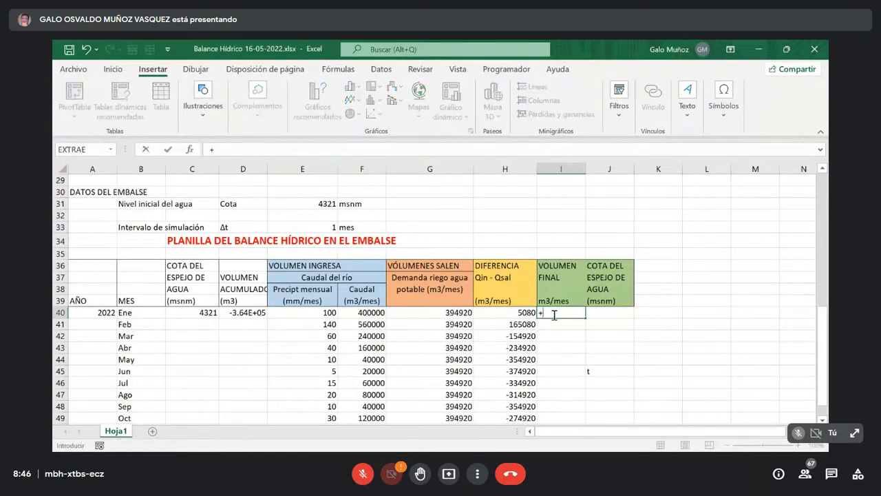
{"action": "type", "text": "("}
{"action": "key", "text": "Left"}
{"action": "key", "text": "Left"}
{"action": "key", "text": "Left"}
{"action": "key", "text": "Right"}
{"action": "key", "text": "Right"}
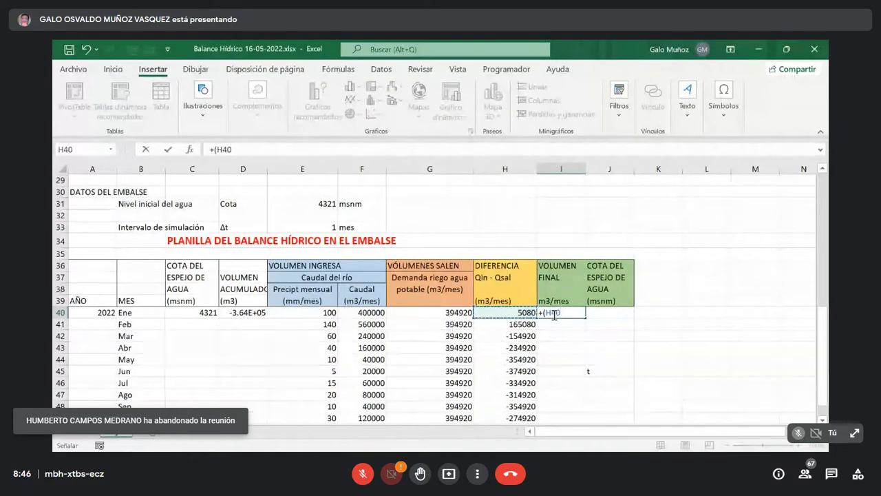
{"action": "type", "text": ")*"}
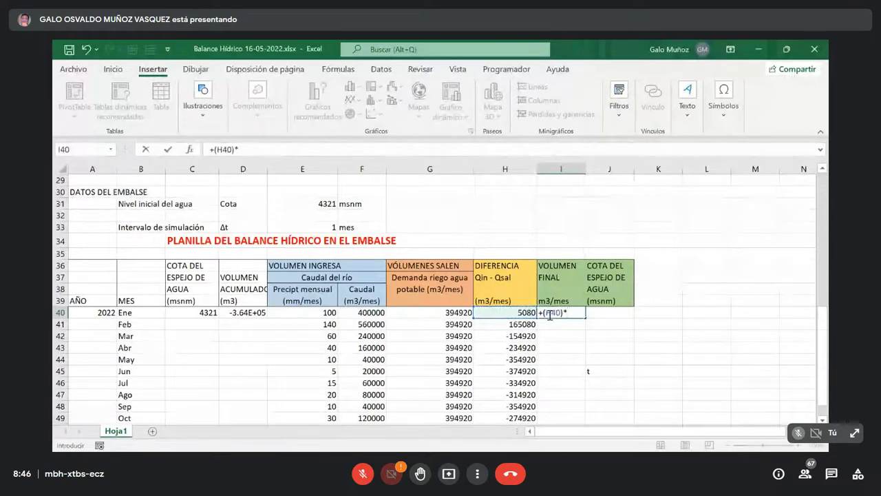
{"action": "left_click", "coordinate": [314, 228]}
{"action": "key", "text": "F4"}
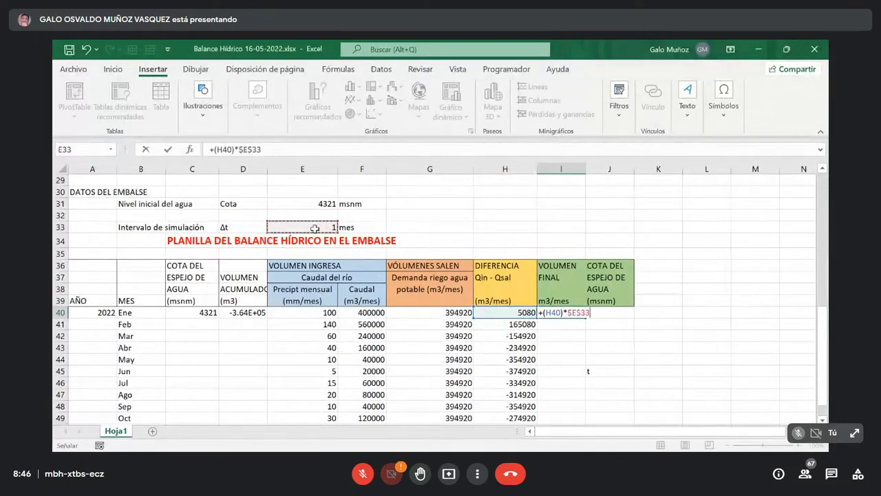
{"action": "key", "text": "Return"}
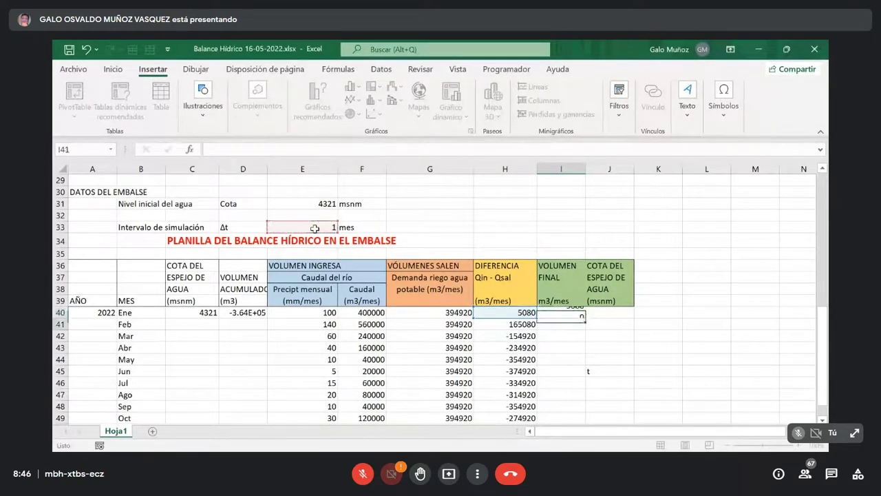
{"action": "key", "text": "Up"}
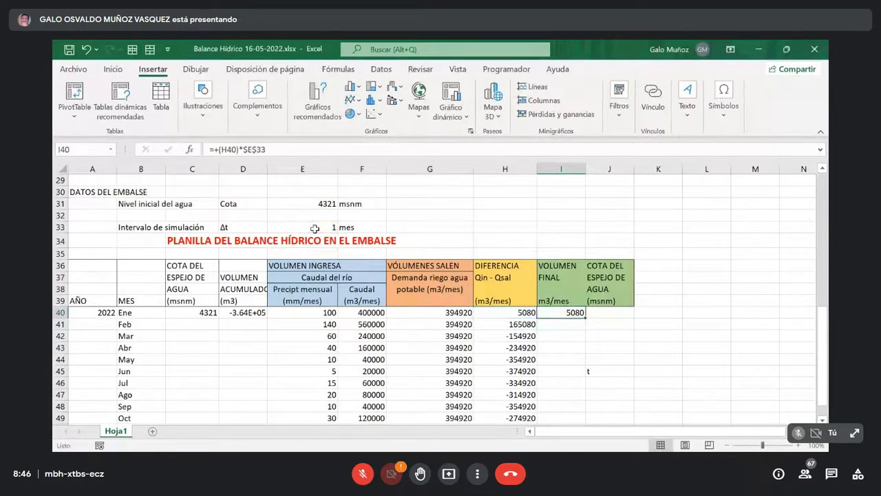
Start the January water level formula in J40 with coefficient a as the absolute reference $L$18, followed by a multiplication.
{"action": "key", "text": "Right"}
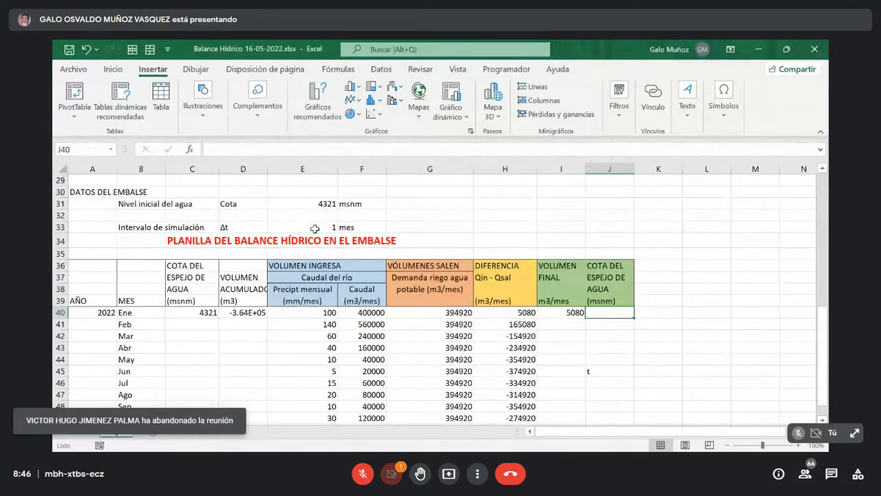
{"action": "type", "text": "+"}
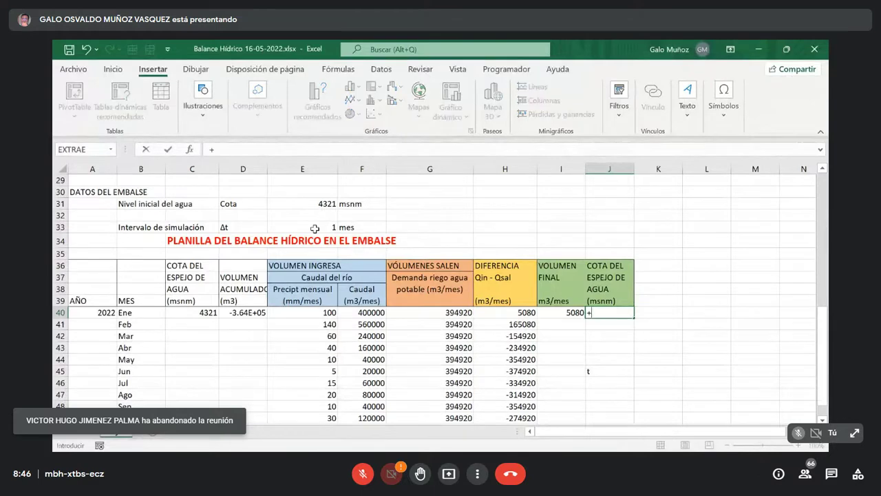
{"action": "scroll", "coordinate": [685, 298], "scroll_direction": "up", "scroll_amount": 7}
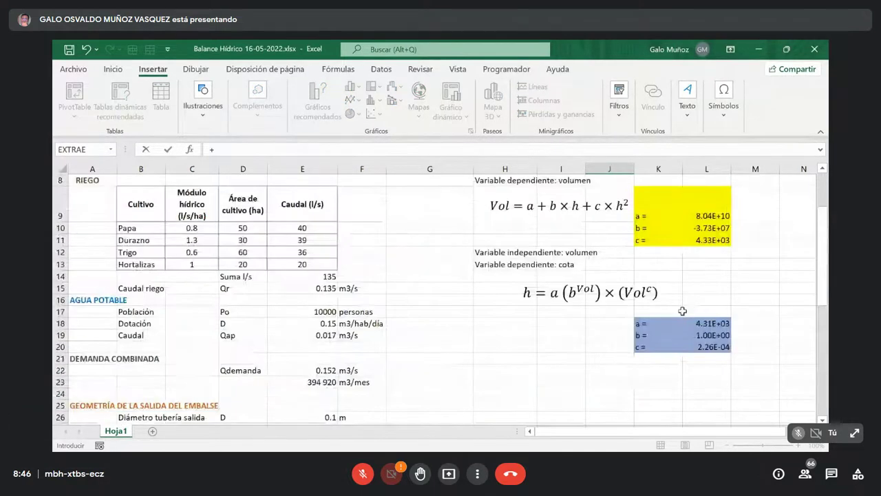
{"action": "left_click", "coordinate": [716, 323]}
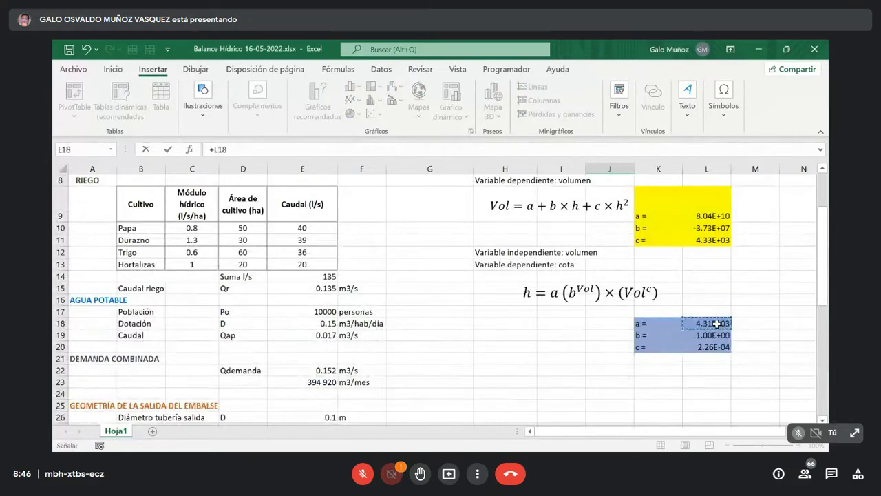
{"action": "key", "text": "F4"}
{"action": "type", "text": "*"}
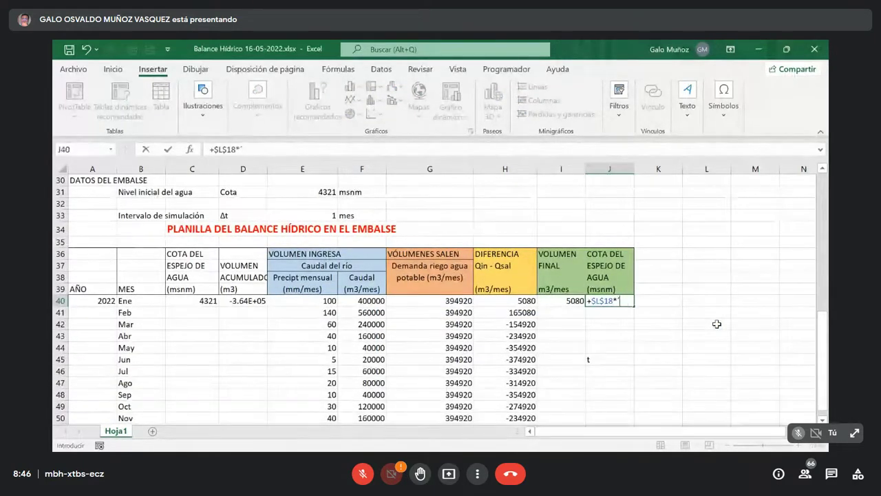
Add the term potencia($L$19;I40) to the J40 formula, raising coefficient b to the final volume.
{"action": "type", "text": "poe"}
{"action": "key", "text": "BackSpace"}
{"action": "type", "text": "tne"}
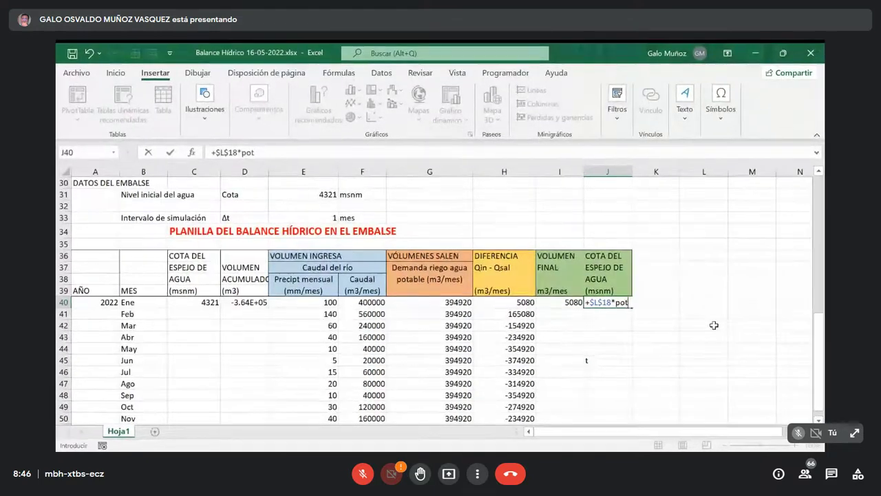
{"action": "key", "text": "BackSpace"}
{"action": "type", "text": "encia("}
{"action": "scroll", "coordinate": [714, 325], "scroll_direction": "up", "scroll_amount": 7}
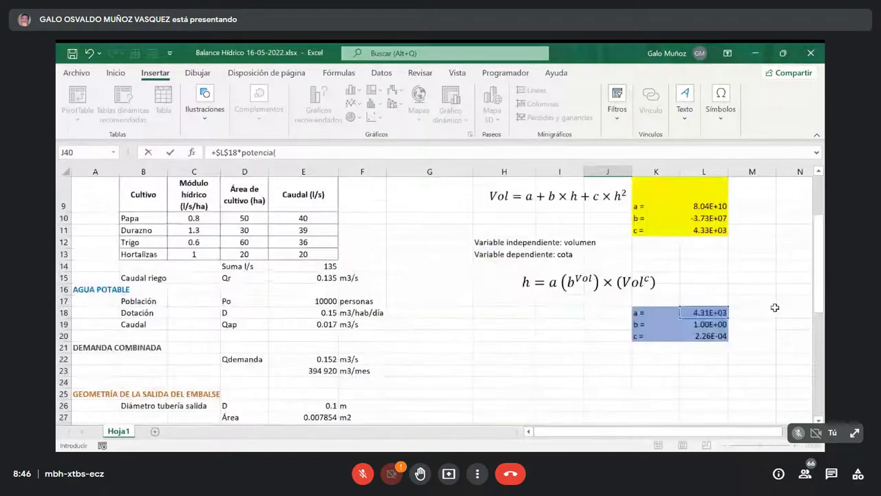
{"action": "left_click", "coordinate": [695, 326]}
{"action": "key", "text": "F4"}
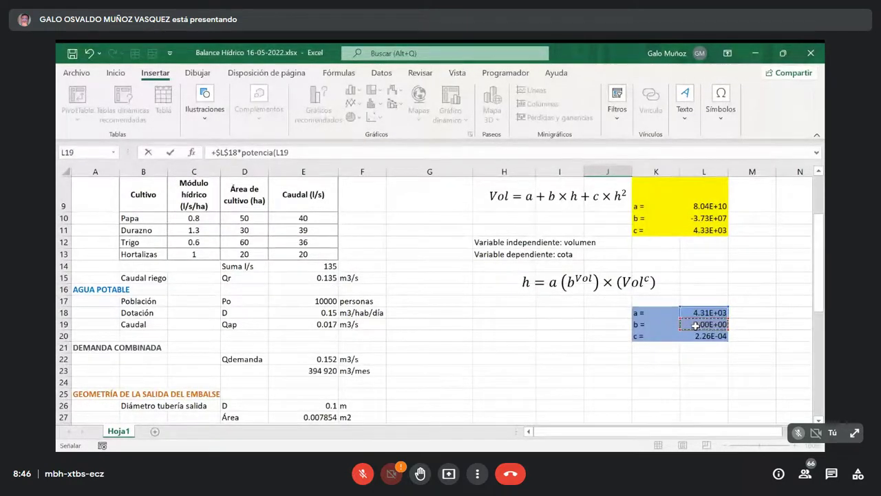
{"action": "scroll", "coordinate": [695, 325], "scroll_direction": "down", "scroll_amount": 5}
{"action": "scroll", "coordinate": [695, 325], "scroll_direction": "down", "scroll_amount": 2}
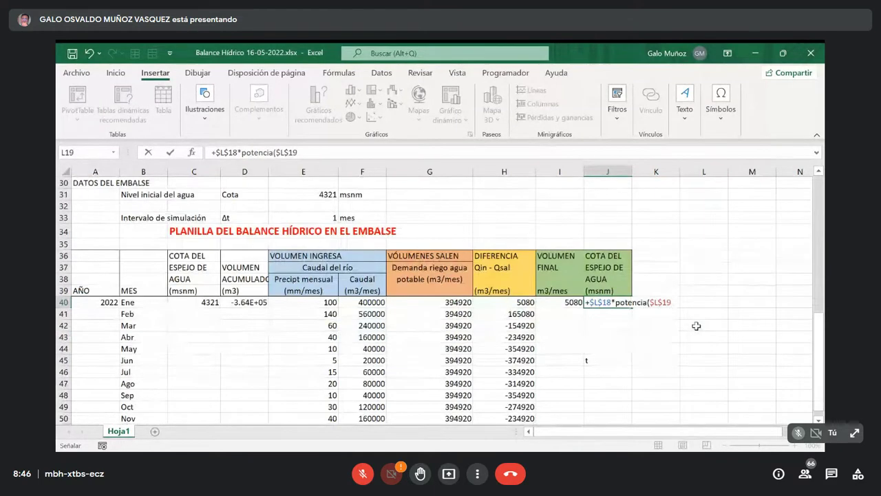
{"action": "type", "text": ";"}
{"action": "scroll", "coordinate": [712, 326], "scroll_direction": "up", "scroll_amount": 8}
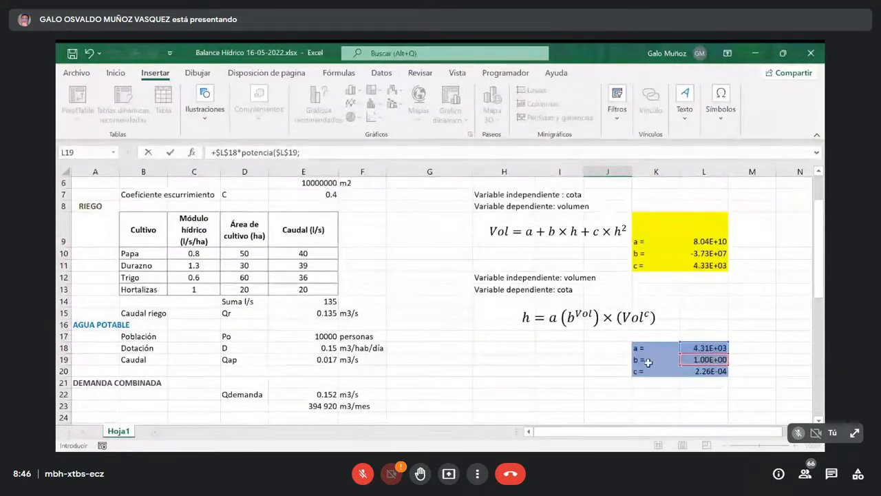
{"action": "scroll", "coordinate": [644, 362], "scroll_direction": "down", "scroll_amount": 7}
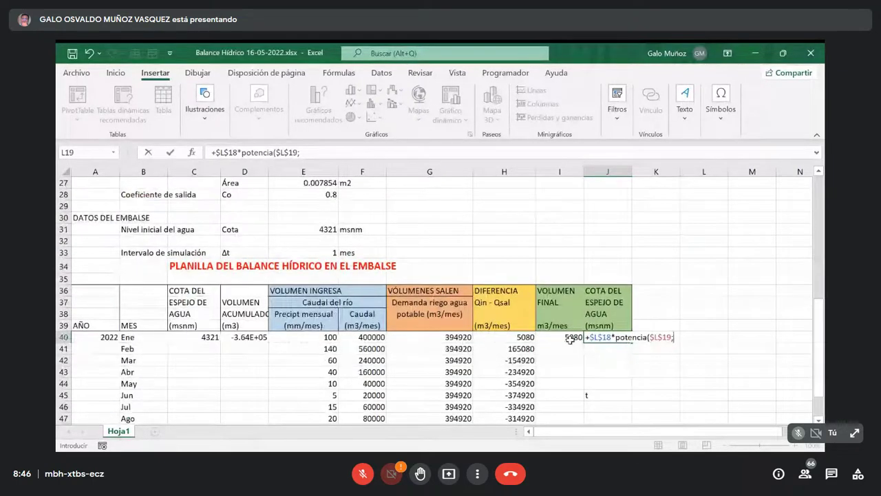
{"action": "left_click", "coordinate": [570, 338]}
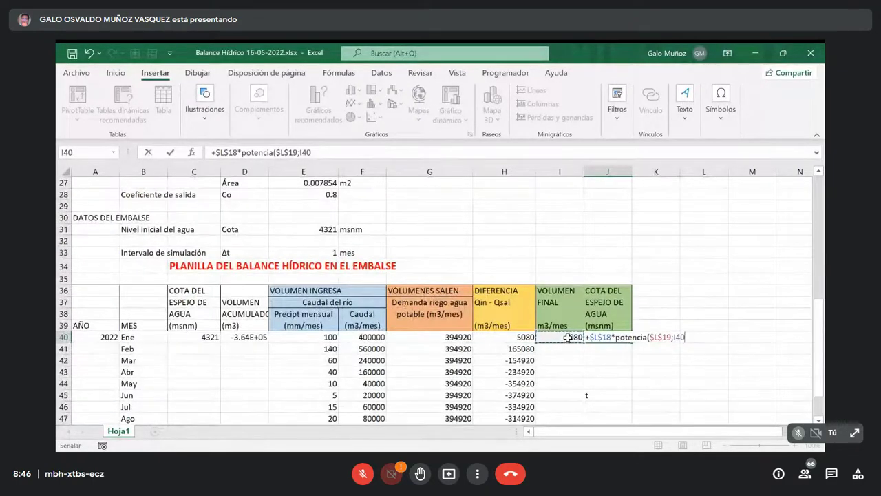
{"action": "type", "text": ")"}
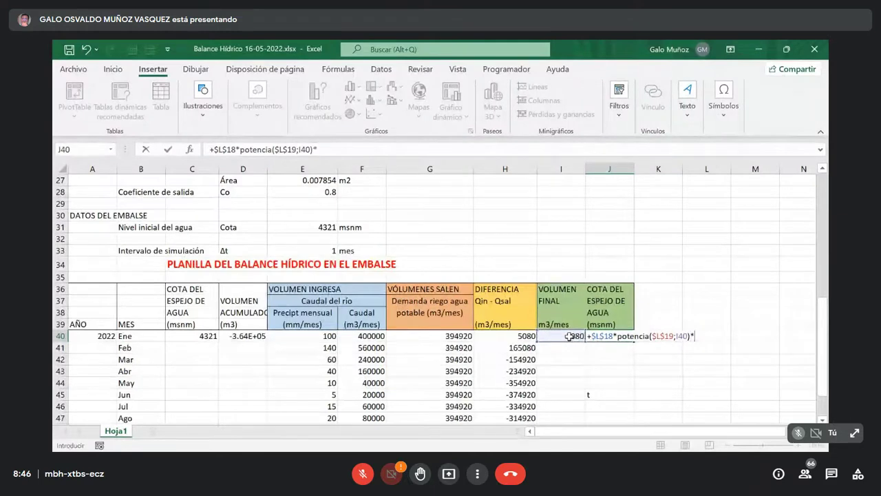
Multiply the J40 formula by potencia(I40;$L$20), raising the final volume to coefficient c, and complete the formula.
{"action": "type", "text": "*"}
{"action": "scroll", "coordinate": [713, 331], "scroll_direction": "up", "scroll_amount": 6}
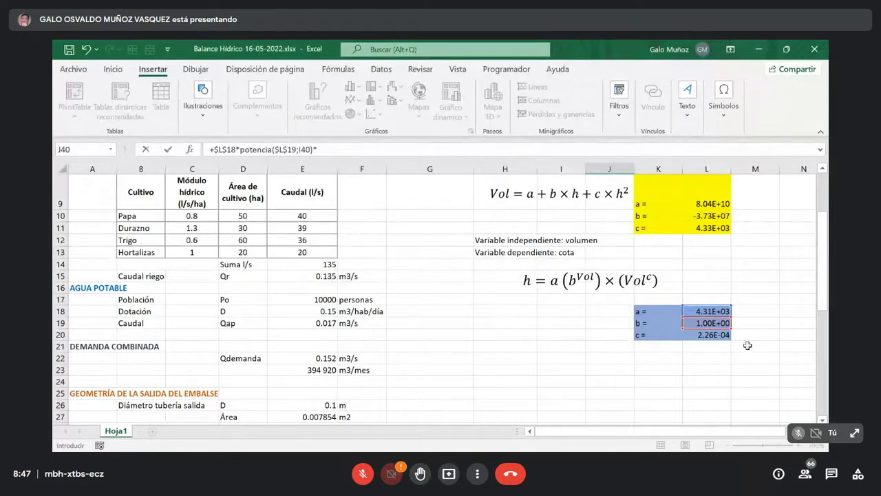
{"action": "type", "text": "potenci"}
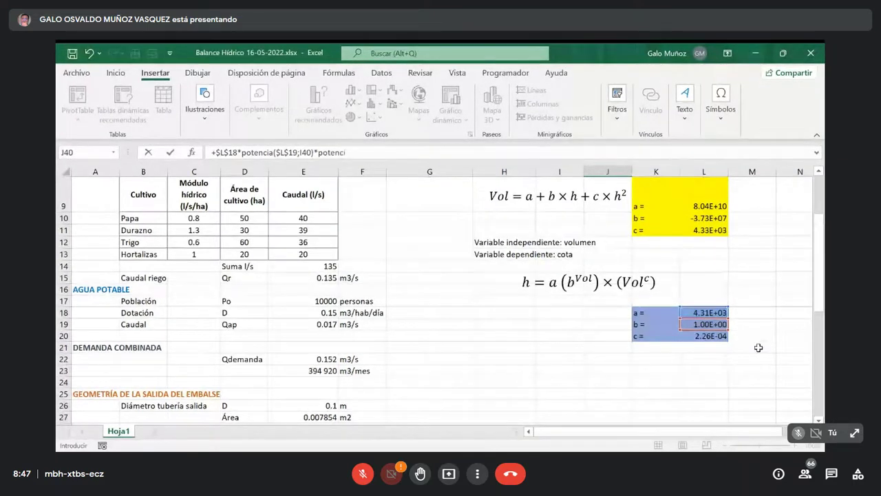
{"action": "type", "text": "a("}
{"action": "scroll", "coordinate": [639, 332], "scroll_direction": "down", "scroll_amount": 6}
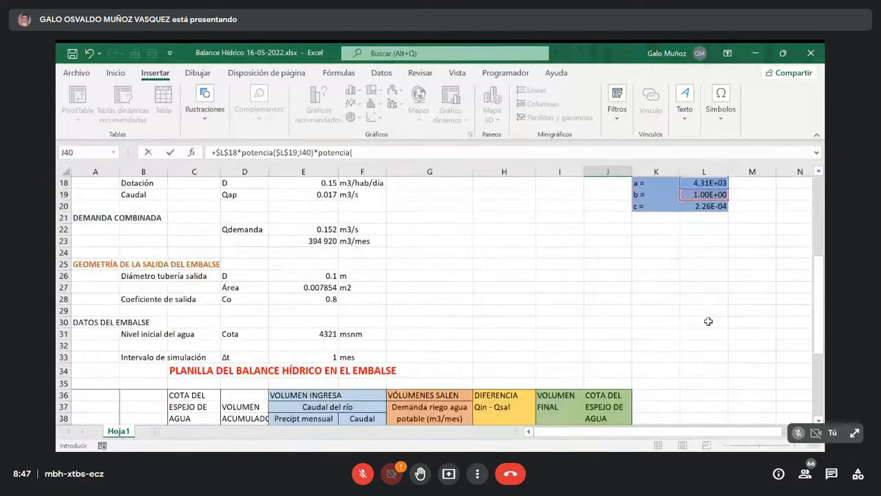
{"action": "left_click", "coordinate": [565, 335]}
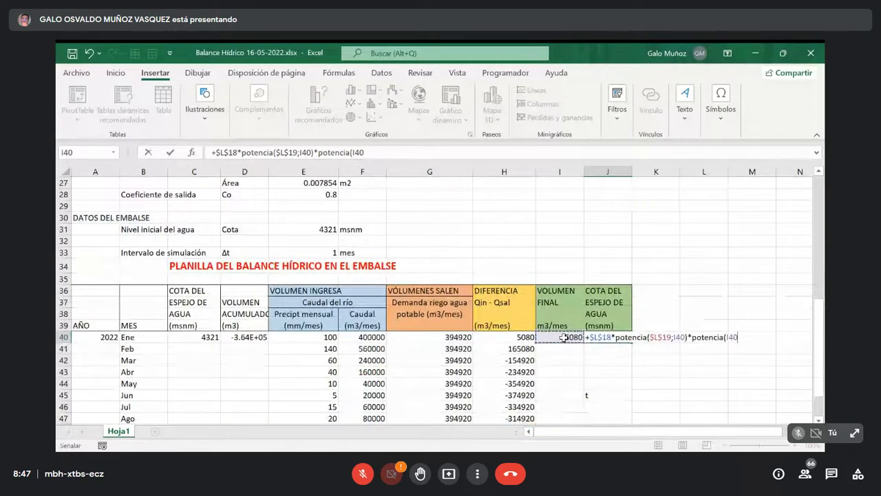
{"action": "type", "text": ";"}
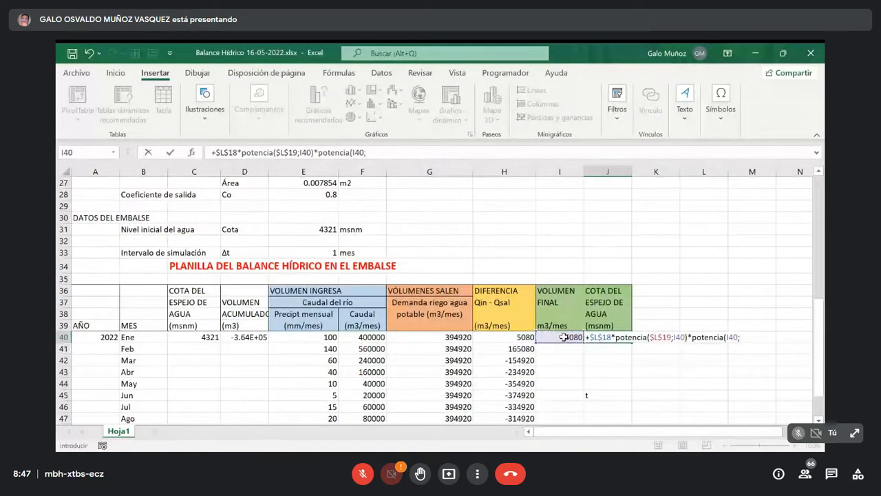
{"action": "scroll", "coordinate": [681, 299], "scroll_direction": "up", "scroll_amount": 5}
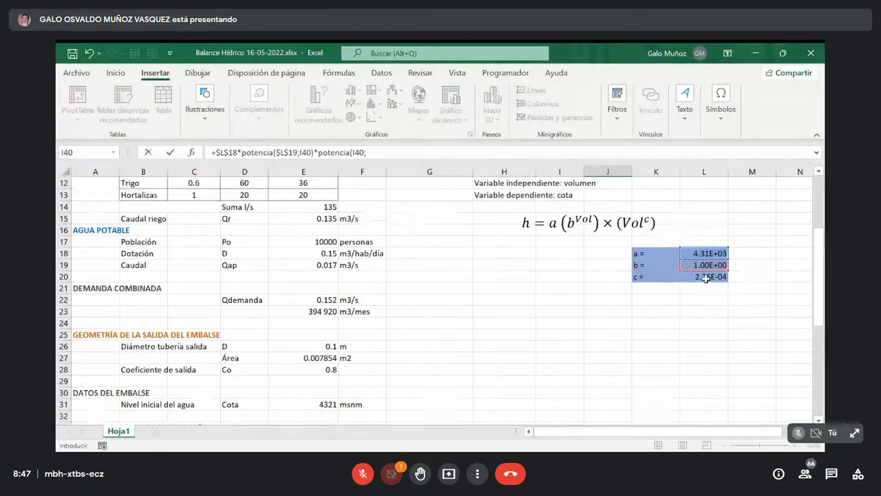
{"action": "left_click", "coordinate": [706, 277]}
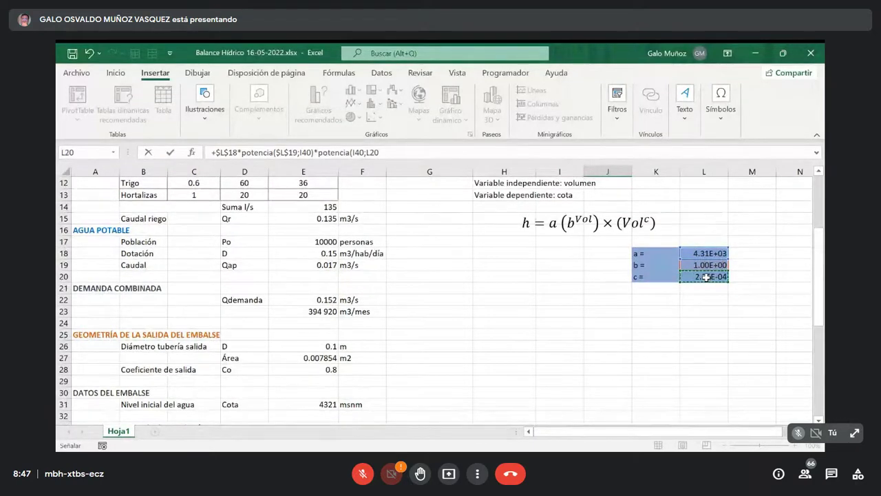
{"action": "key", "text": "F4"}
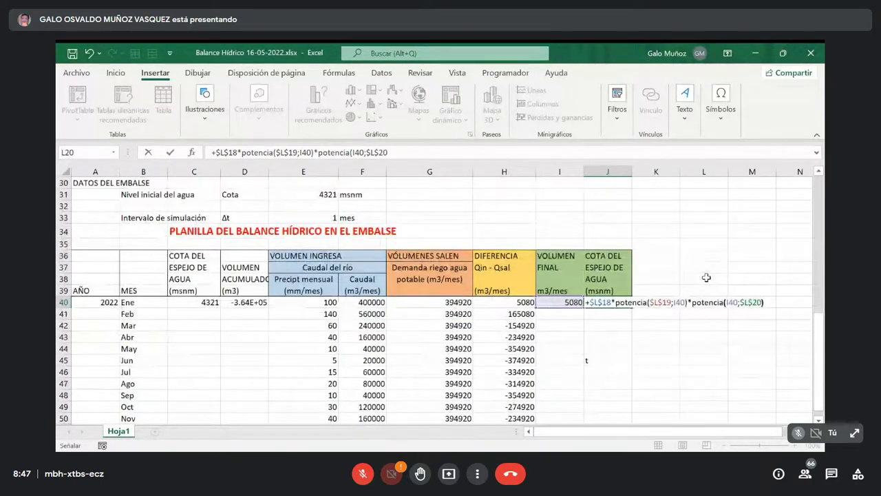
{"action": "key", "text": "Return"}
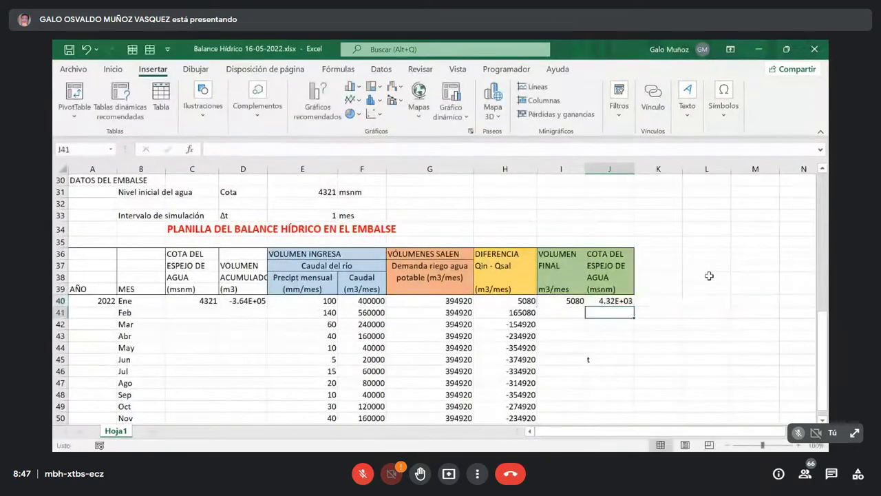
Format the January water level in J40 as Número with two decimal places.
{"action": "left_click", "coordinate": [616, 300]}
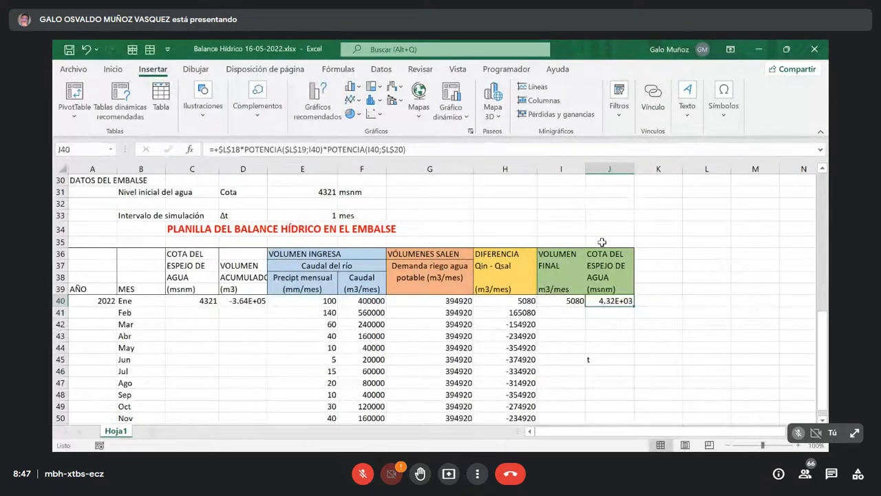
{"action": "left_click", "coordinate": [114, 70]}
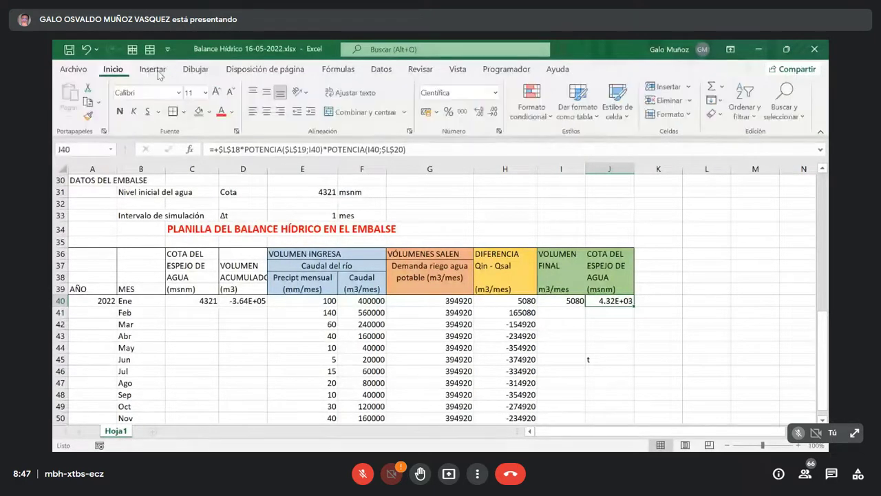
{"action": "left_click", "coordinate": [493, 93]}
{"action": "left_click", "coordinate": [484, 146]}
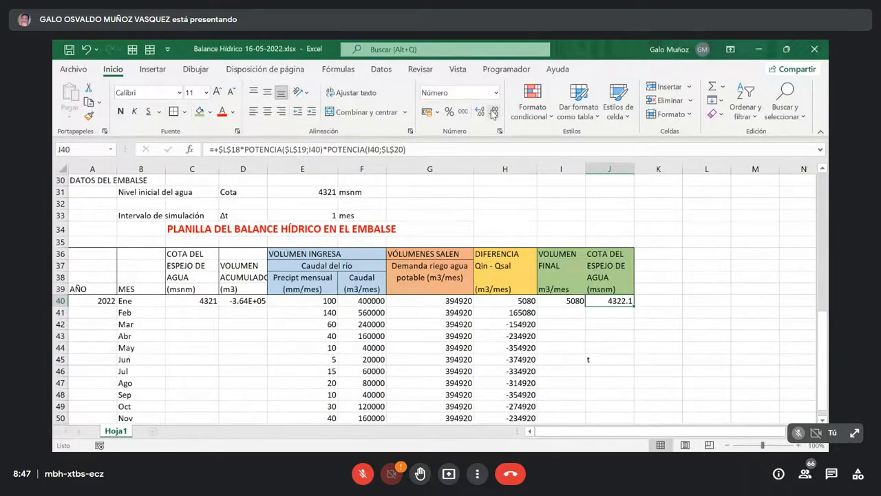
{"action": "left_click", "coordinate": [480, 111]}
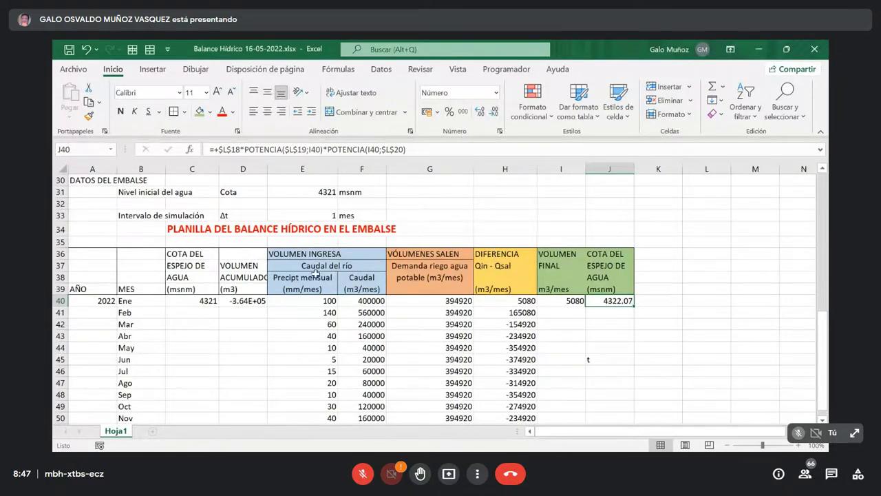
Change the unit of the final volume column in I39 to m3.
{"action": "left_click", "coordinate": [559, 289]}
{"action": "left_click", "coordinate": [259, 149]}
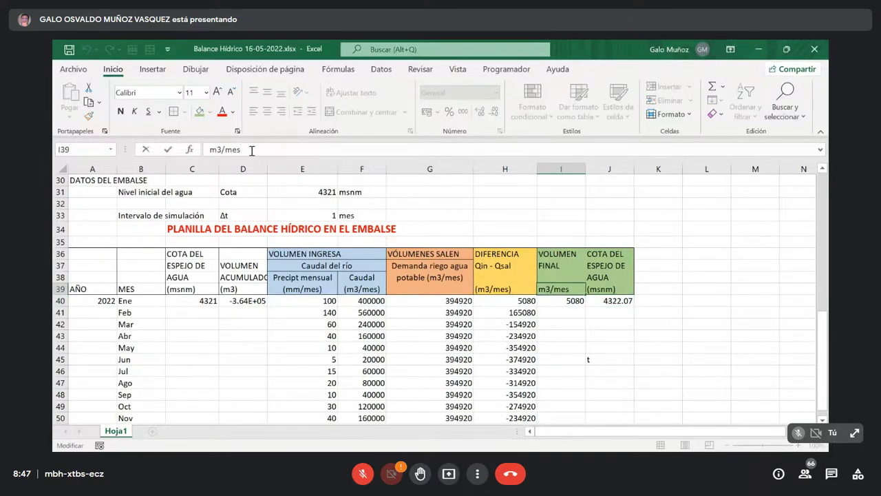
{"action": "key", "text": "BackSpace"}
{"action": "key", "text": "BackSpace"}
{"action": "key", "text": "BackSpace"}
{"action": "key", "text": "BackSpace"}
{"action": "key", "text": "Return"}
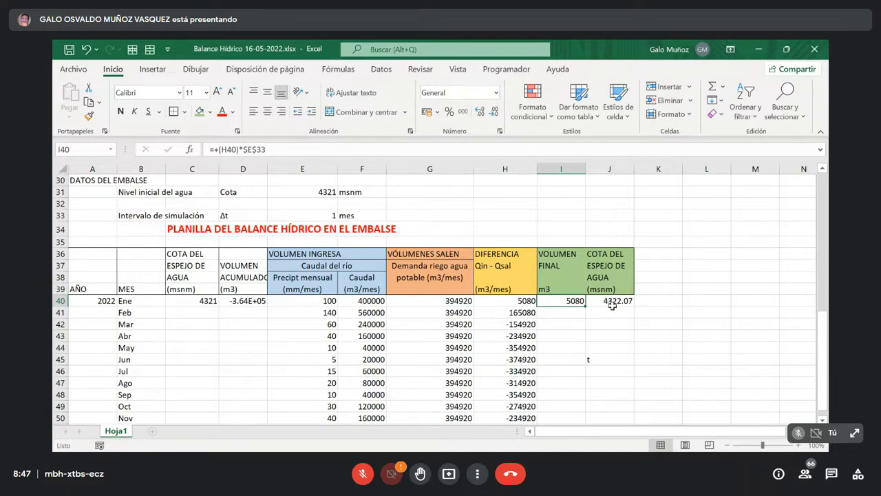
Clear the stray letter t from J45 in the water level column.
{"action": "left_click", "coordinate": [604, 359]}
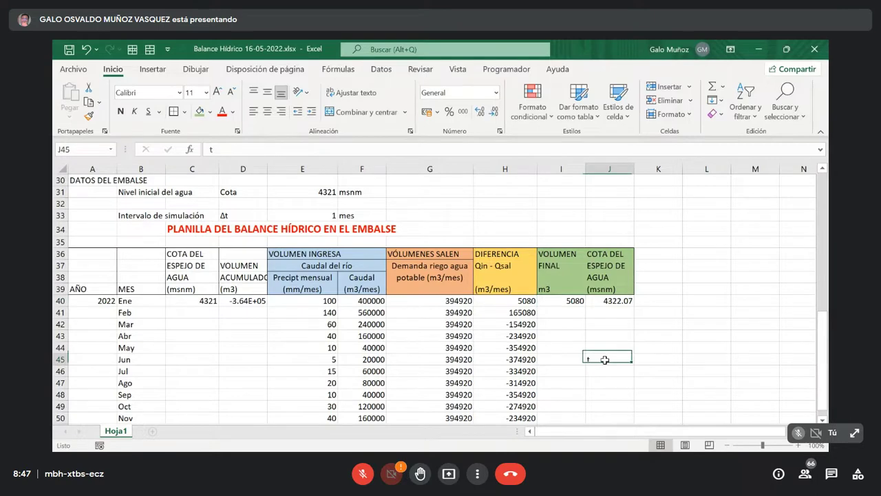
Examine the January accumulated volume formula in D40 and the cells it references.
{"action": "left_click", "coordinate": [237, 298]}
{"action": "scroll", "coordinate": [447, 298], "scroll_direction": "up", "scroll_amount": 1}
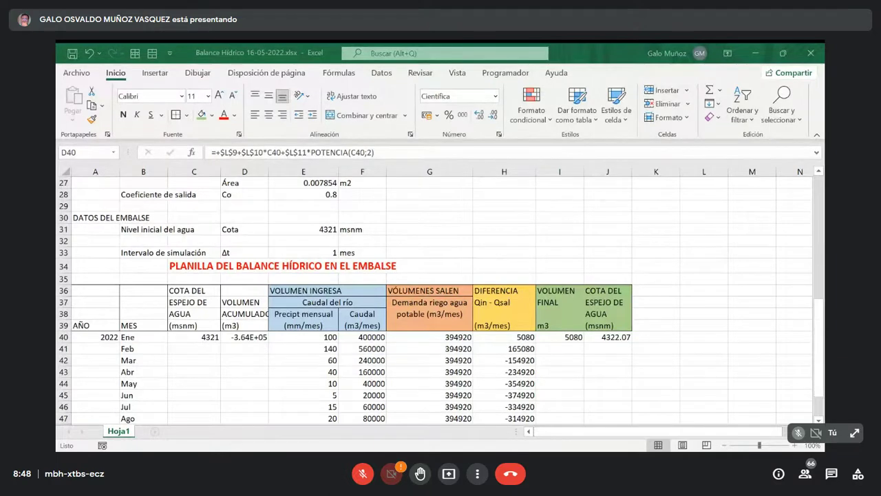
{"action": "key", "text": "F2"}
{"action": "key", "text": "Escape"}
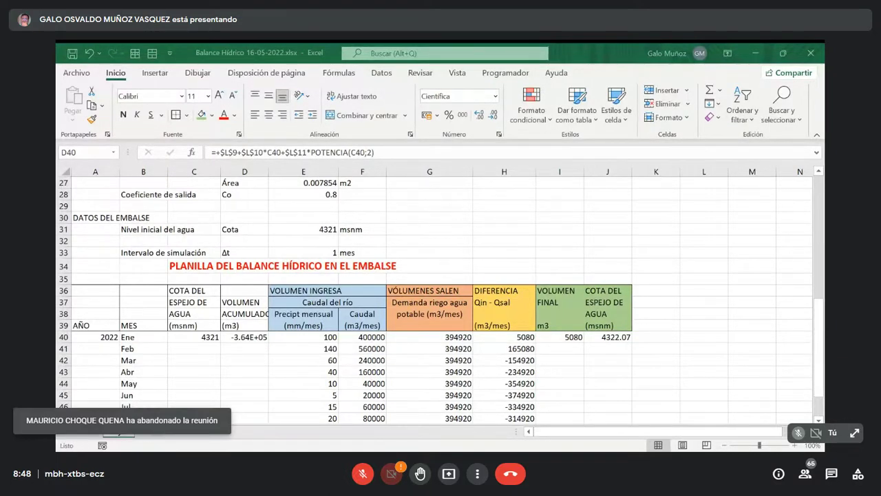
{"action": "key", "text": "F2"}
{"action": "key", "text": "Escape"}
{"action": "key", "text": "F2"}
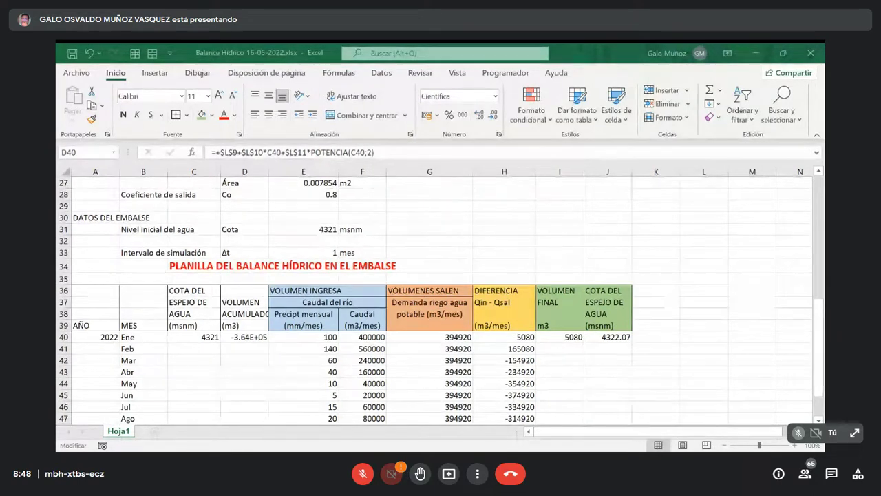
{"action": "key", "text": "Escape"}
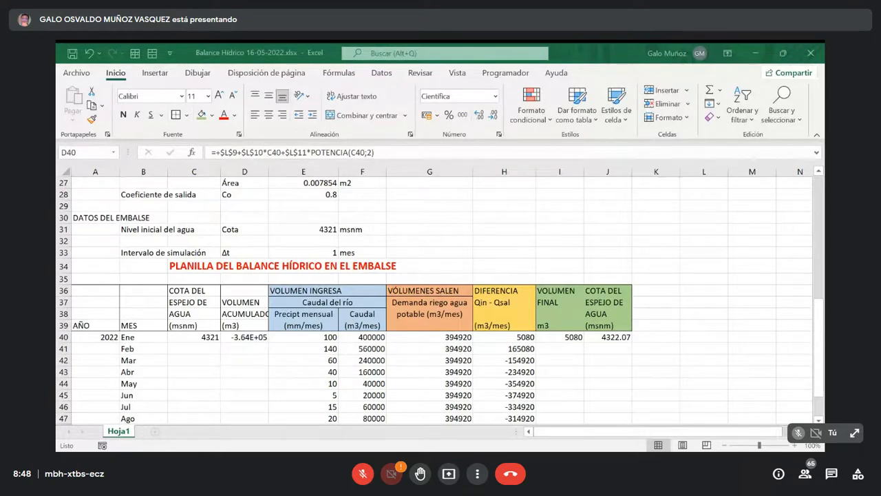
Copy the January accumulated volume cell D40 and go back to the fitted coefficients above the balance table.
{"action": "key", "text": "ctrl+c"}
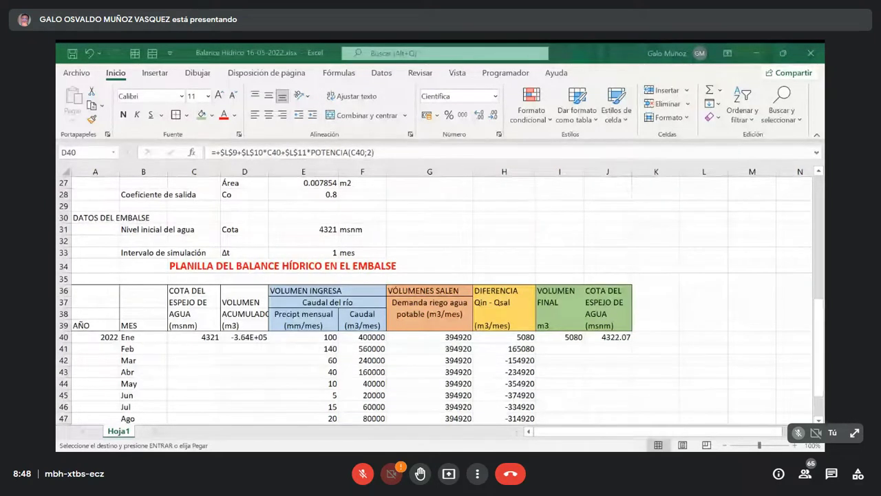
{"action": "scroll", "coordinate": [527, 383], "scroll_direction": "up", "scroll_amount": 8}
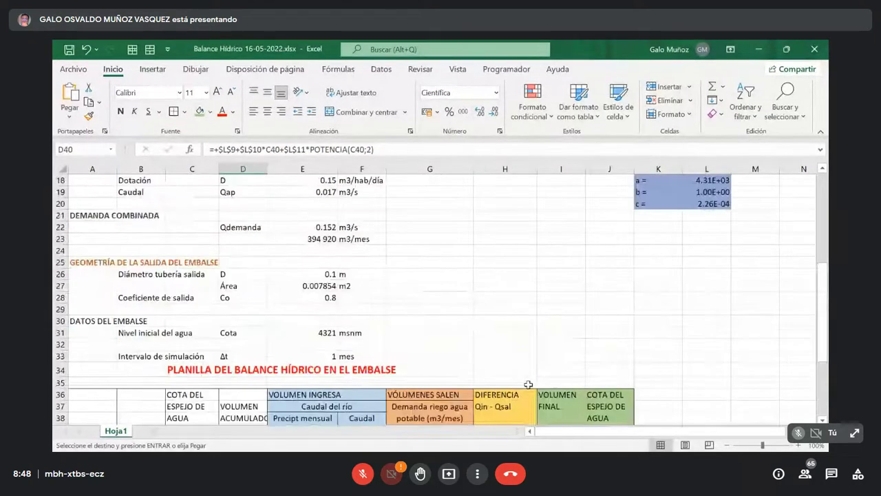
Paste the copied coefficients a, b and c of the volume equation into L9:L11.
{"action": "left_click", "coordinate": [707, 275]}
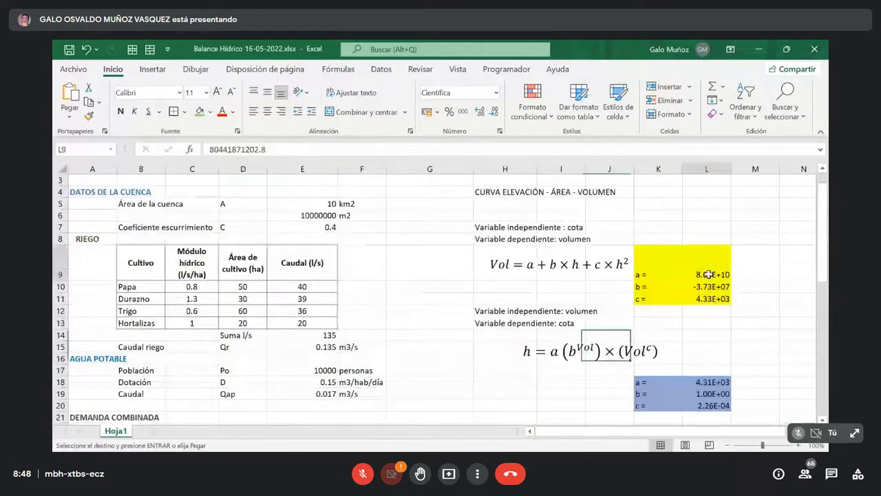
{"action": "key", "text": "ctrl+v"}
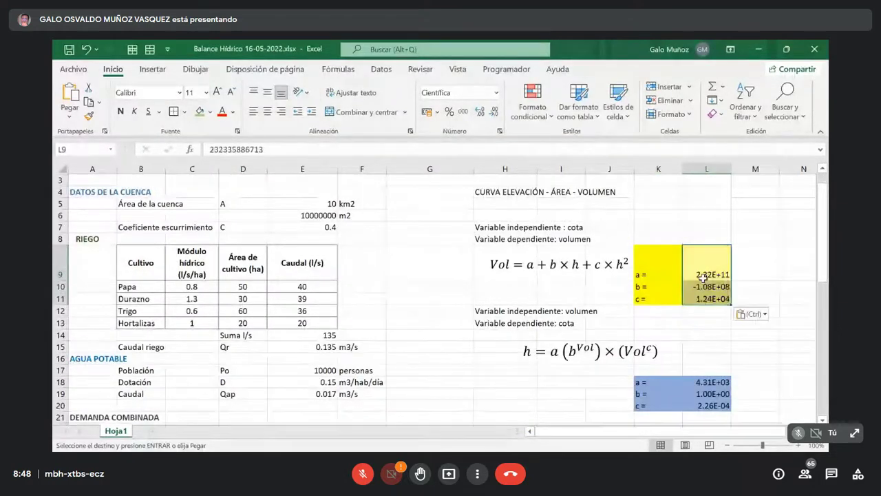
Examine the accumulated volume formula in D40 and the elevation-volume coefficients in L9:L11 that it references.
{"action": "scroll", "coordinate": [445, 400], "scroll_direction": "down", "scroll_amount": 3}
{"action": "scroll", "coordinate": [444, 400], "scroll_direction": "down", "scroll_amount": 2}
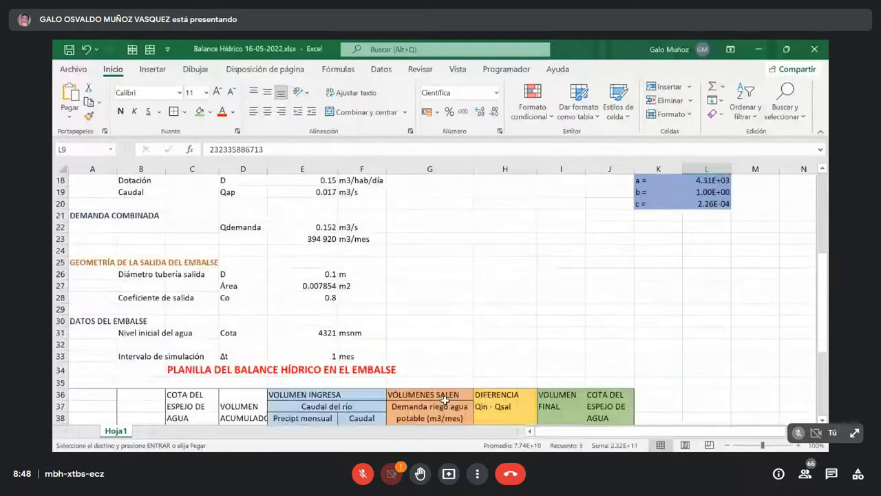
{"action": "scroll", "coordinate": [444, 400], "scroll_direction": "down", "scroll_amount": 3}
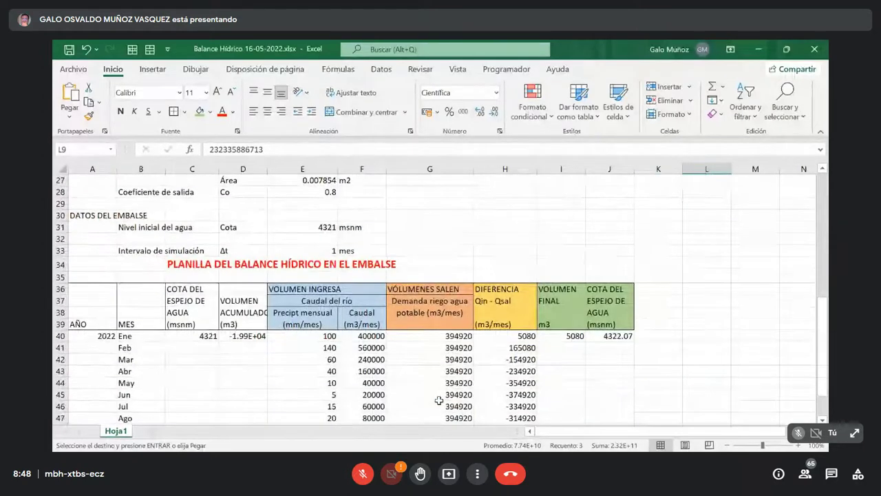
{"action": "left_click", "coordinate": [242, 336]}
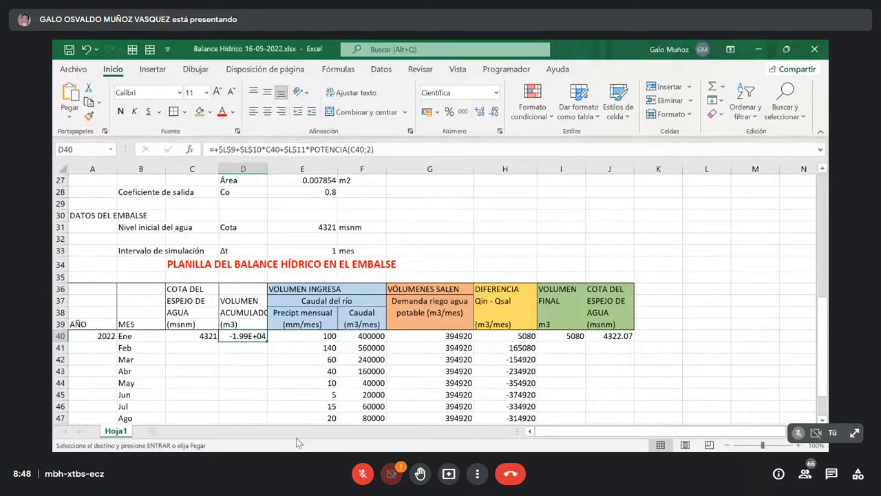
{"action": "scroll", "coordinate": [294, 443], "scroll_direction": "up", "scroll_amount": 6}
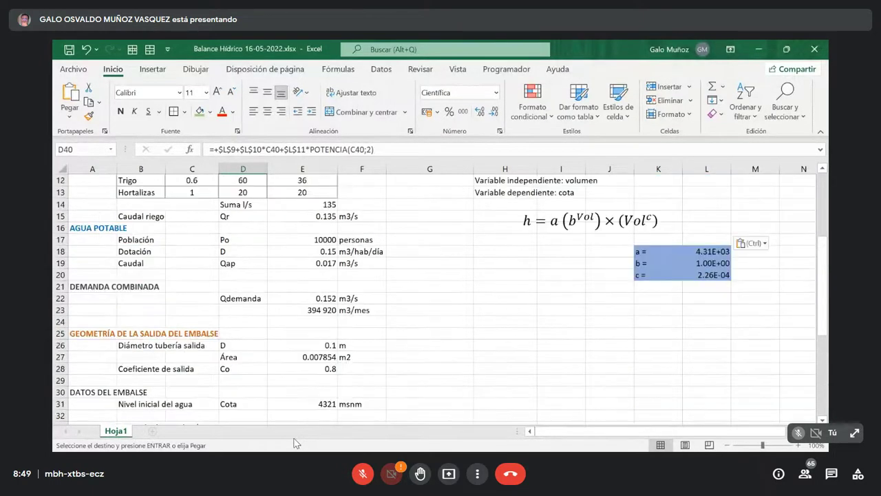
{"action": "scroll", "coordinate": [293, 443], "scroll_direction": "down", "scroll_amount": 6}
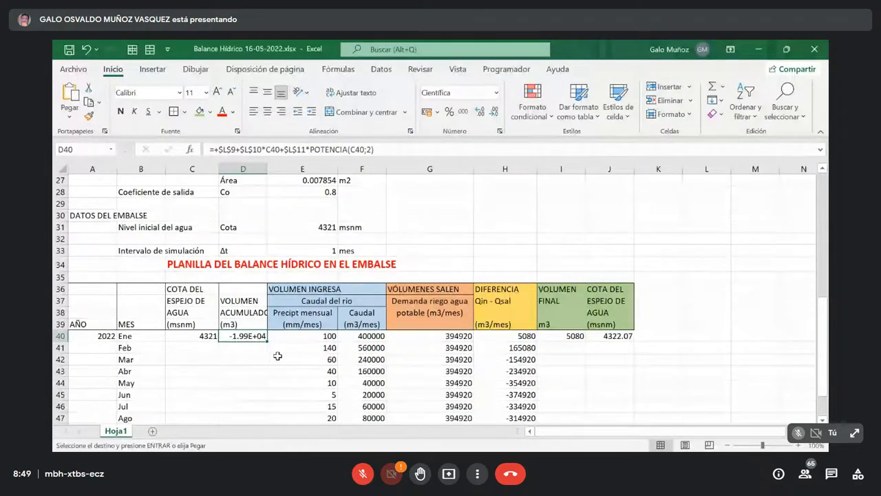
{"action": "scroll", "coordinate": [276, 356], "scroll_direction": "up", "scroll_amount": 5}
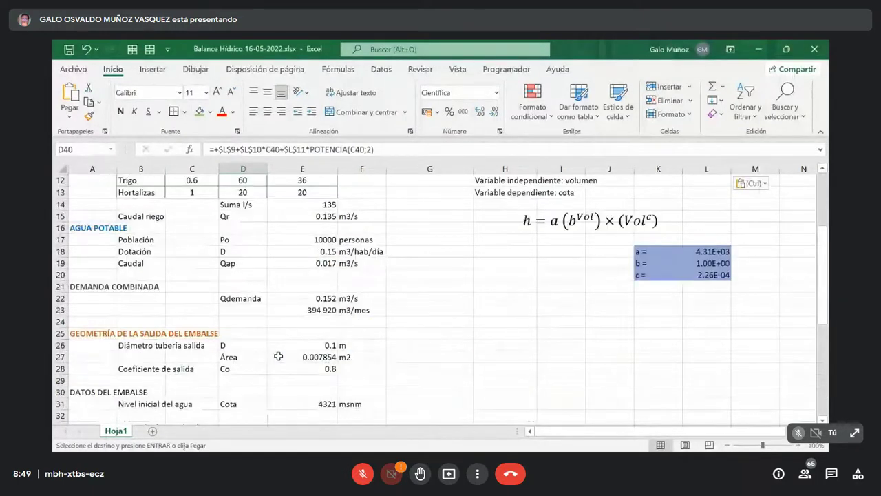
{"action": "scroll", "coordinate": [278, 356], "scroll_direction": "up", "scroll_amount": 4}
{"action": "scroll", "coordinate": [278, 356], "scroll_direction": "down", "scroll_amount": 5}
{"action": "scroll", "coordinate": [278, 356], "scroll_direction": "down", "scroll_amount": 4}
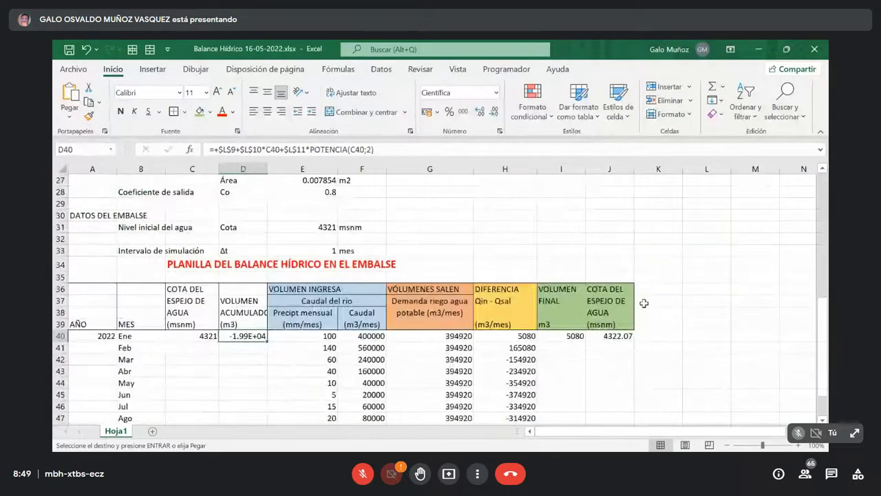
{"action": "double_click", "coordinate": [247, 336]}
{"action": "scroll", "coordinate": [521, 333], "scroll_direction": "up", "scroll_amount": 7}
{"action": "scroll", "coordinate": [521, 333], "scroll_direction": "up", "scroll_amount": 1}
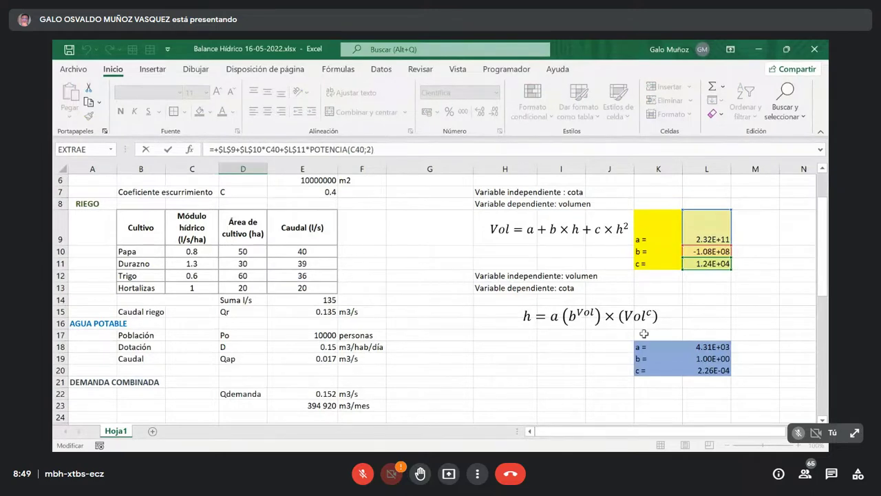
{"action": "left_click", "coordinate": [464, 384]}
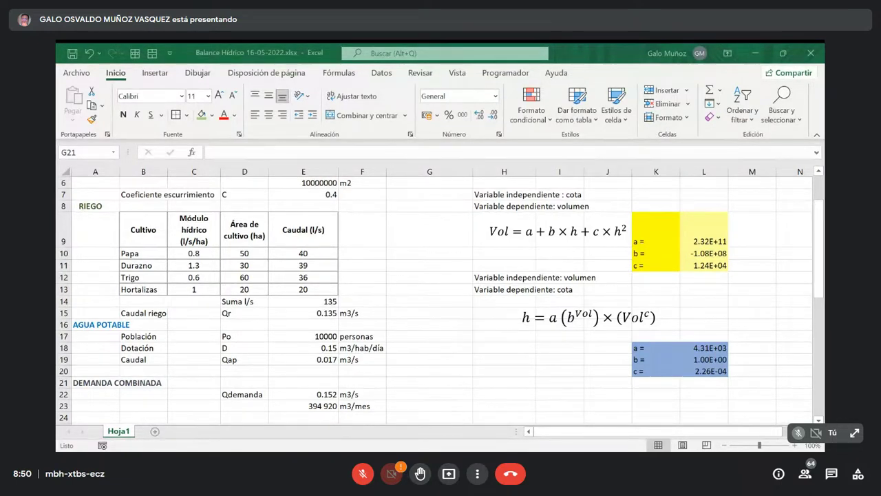
Set the reservoir's initial water level in E31 to 4324 msnm.
{"action": "scroll", "coordinate": [242, 363], "scroll_direction": "up", "scroll_amount": 2}
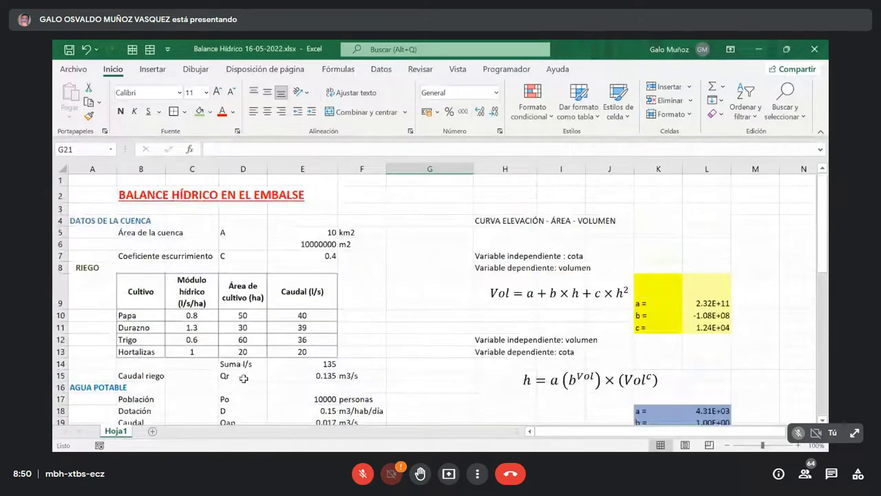
{"action": "scroll", "coordinate": [244, 381], "scroll_direction": "down", "scroll_amount": 1}
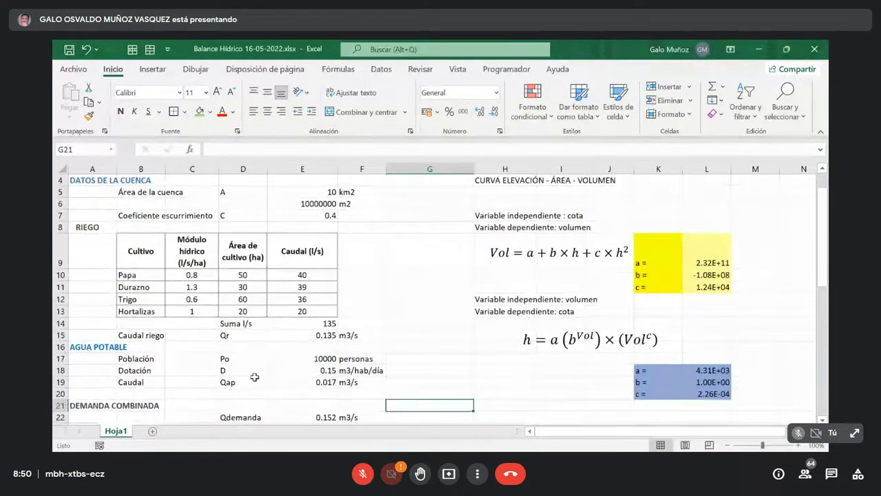
{"action": "scroll", "coordinate": [256, 390], "scroll_direction": "down", "scroll_amount": 2}
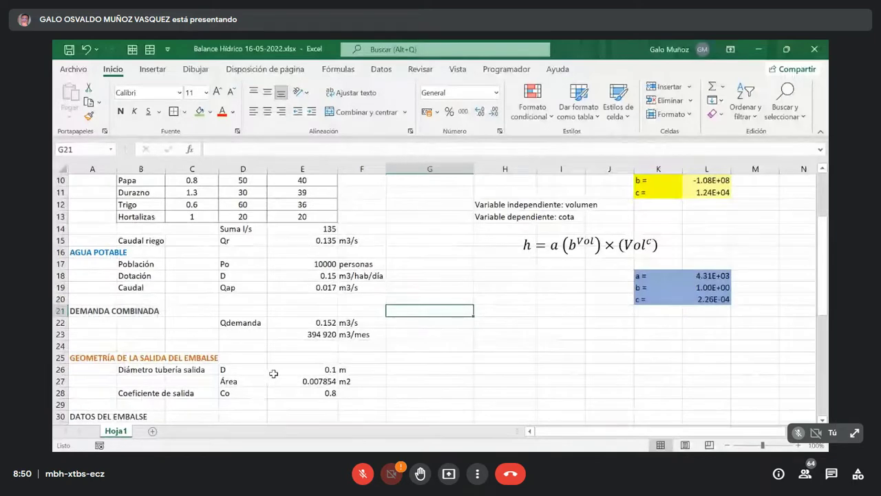
{"action": "scroll", "coordinate": [261, 393], "scroll_direction": "down", "scroll_amount": 1}
{"action": "scroll", "coordinate": [260, 393], "scroll_direction": "down", "scroll_amount": 1}
{"action": "scroll", "coordinate": [302, 368], "scroll_direction": "down", "scroll_amount": 1}
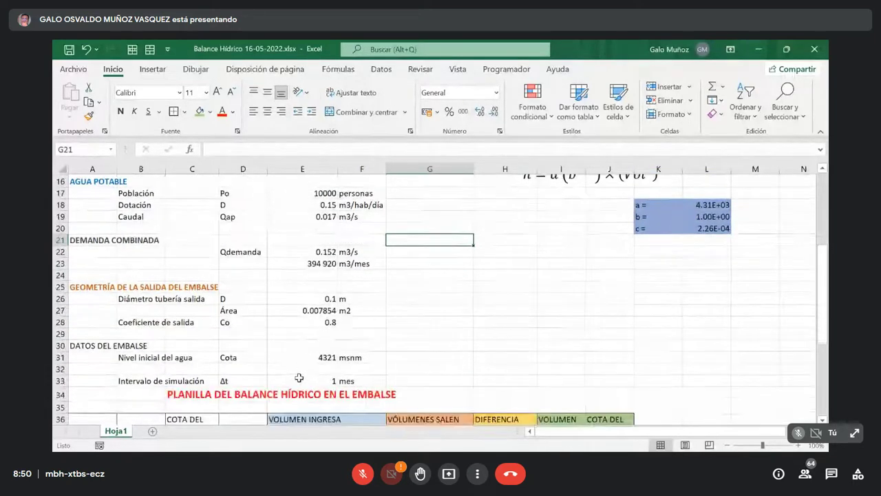
{"action": "left_click", "coordinate": [311, 358]}
{"action": "key", "text": "F2"}
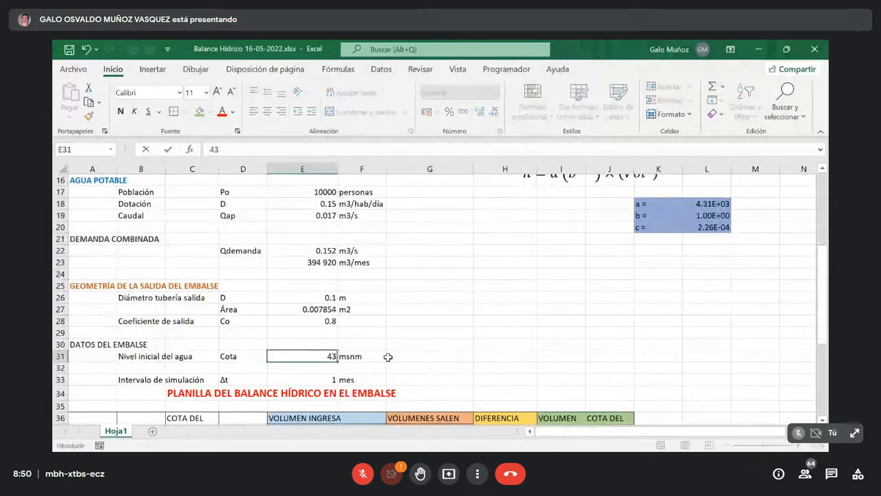
{"action": "key", "text": "BackSpace"}
{"action": "type", "text": "4"}
{"action": "key", "text": "Return"}
Format the January accumulated volume in D40 as Número with no decimals.
{"action": "scroll", "coordinate": [248, 359], "scroll_direction": "down", "scroll_amount": 3}
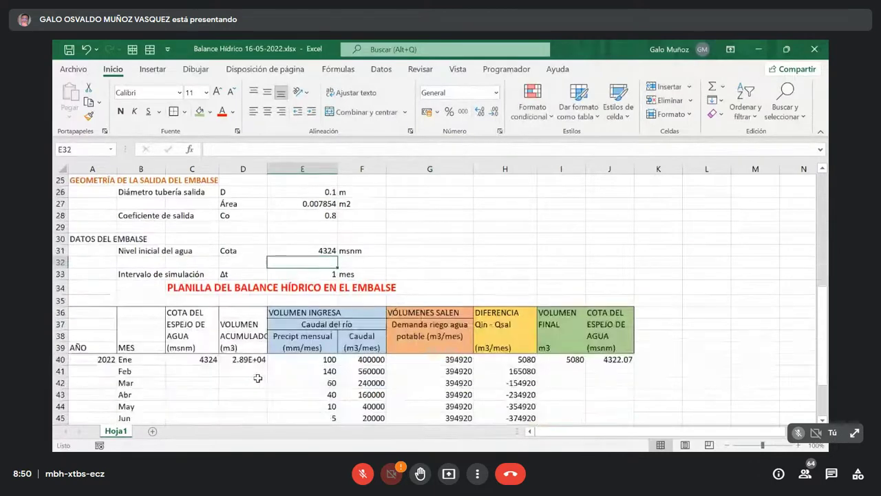
{"action": "left_click", "coordinate": [250, 358]}
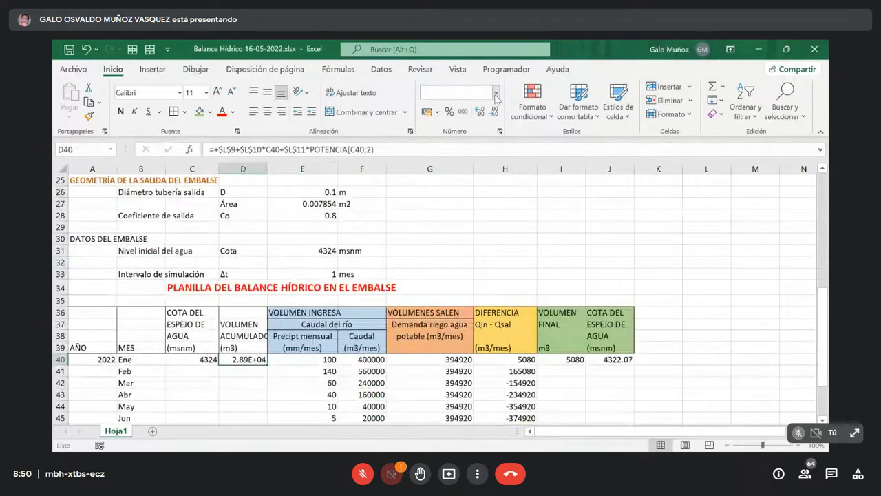
{"action": "left_click", "coordinate": [496, 92]}
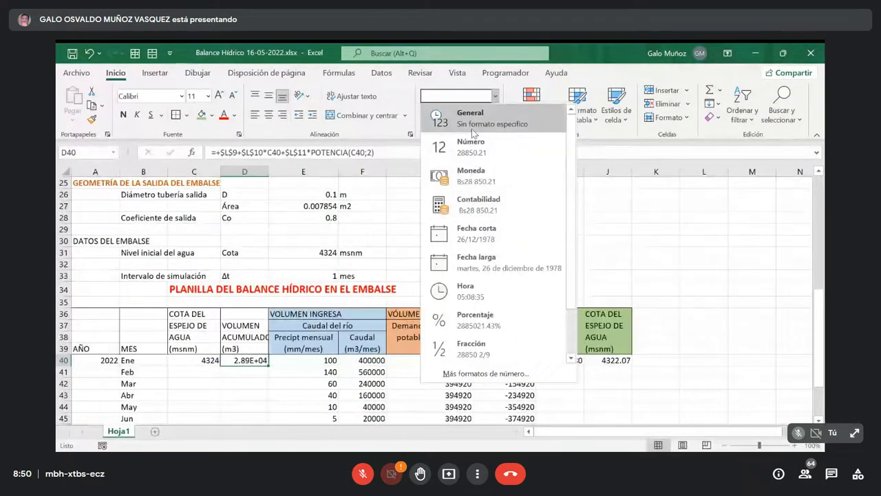
{"action": "left_click", "coordinate": [472, 150]}
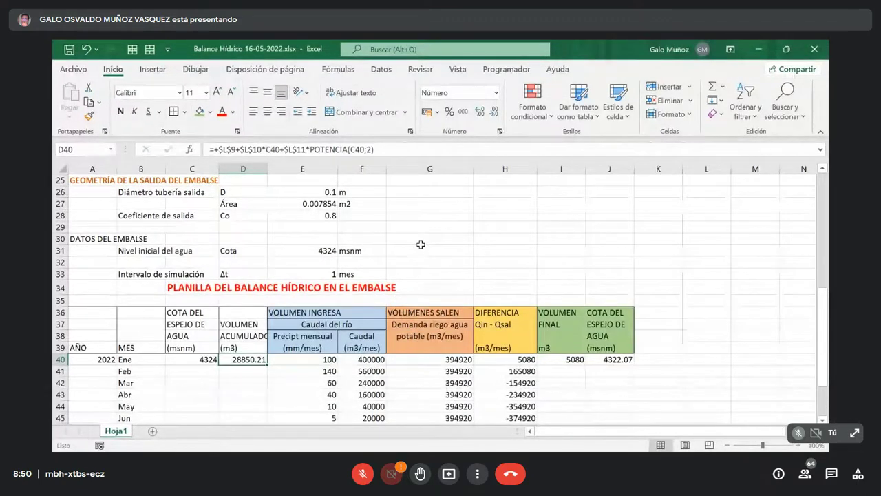
{"action": "left_click", "coordinate": [494, 111]}
{"action": "left_click", "coordinate": [494, 111]}
{"action": "left_click", "coordinate": [297, 383]}
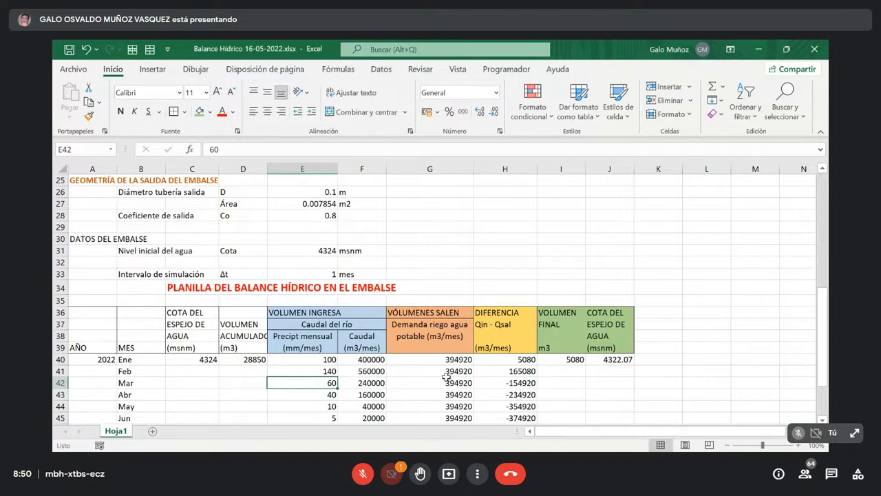
Inspect the January cells for initial water level, final volume and final water level in C40, I40 and J40.
{"action": "left_click", "coordinate": [205, 359]}
{"action": "left_click", "coordinate": [565, 362]}
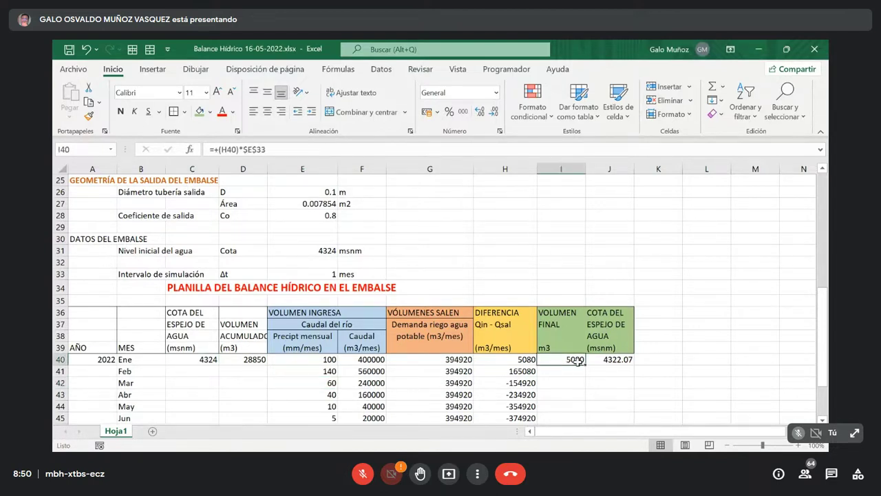
{"action": "left_click", "coordinate": [621, 362]}
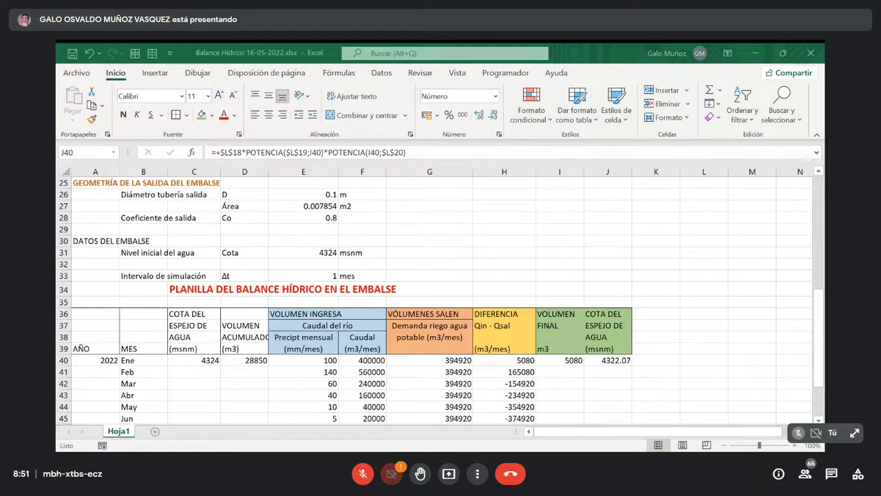
Enter the label "Balance hídrico" in H23, below the elevation-volume equations.
{"action": "scroll", "coordinate": [391, 376], "scroll_direction": "up", "scroll_amount": 8}
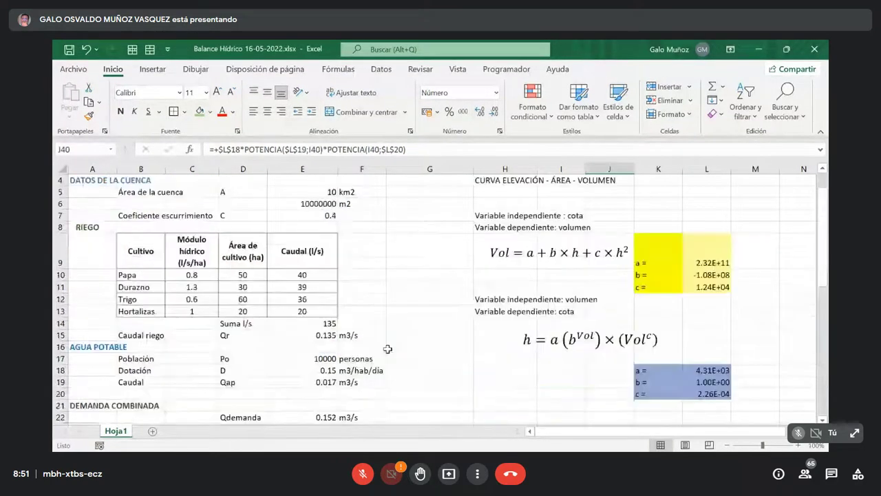
{"action": "scroll", "coordinate": [513, 361], "scroll_direction": "down", "scroll_amount": 3}
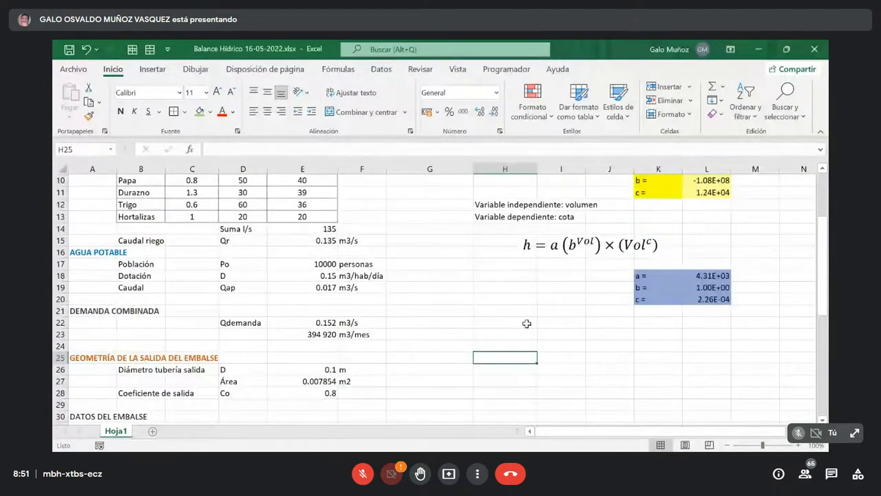
{"action": "left_click", "coordinate": [500, 332]}
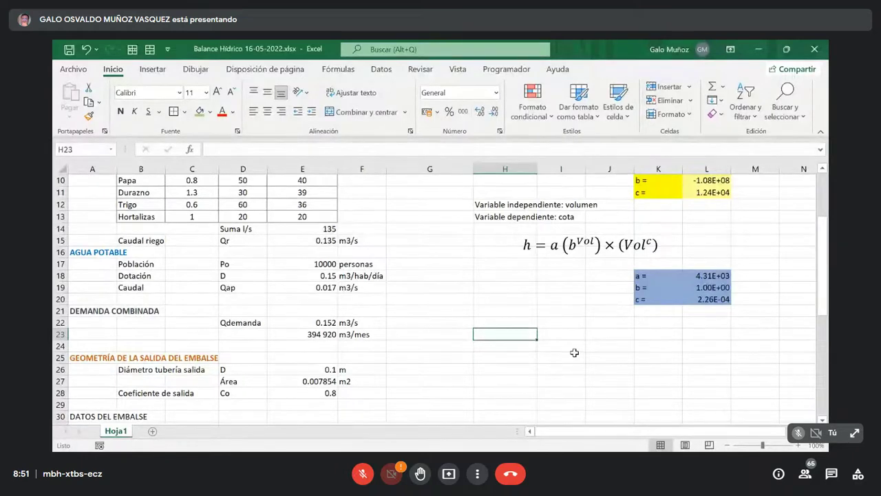
{"action": "type", "text": "Balance hí"}
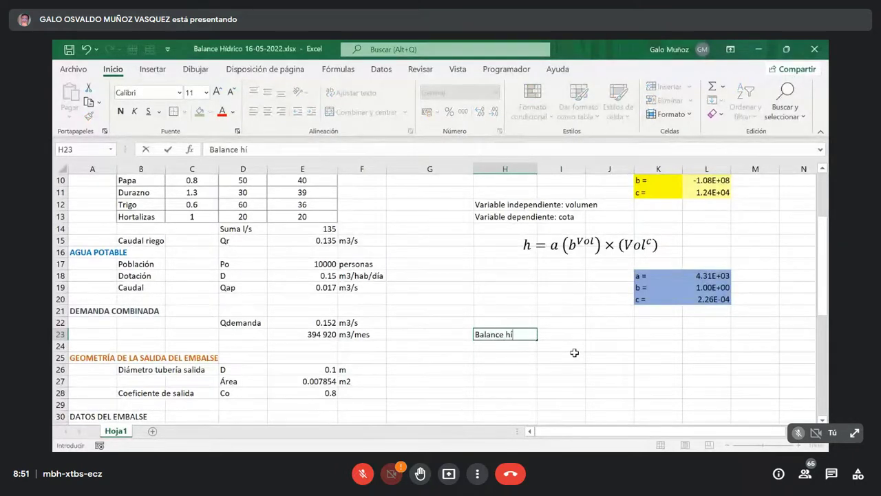
{"action": "type", "text": "drico"}
{"action": "key", "text": "Return"}
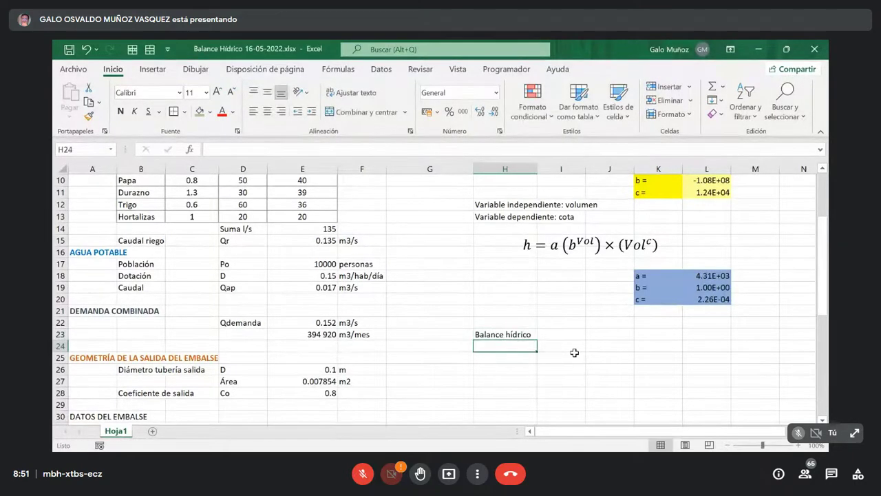
Insert a new blank equation and place it just below the "Balance hídrico" label, around row 25.
{"action": "left_click", "coordinate": [152, 69]}
{"action": "left_click", "coordinate": [724, 111]}
{"action": "left_click", "coordinate": [723, 156]}
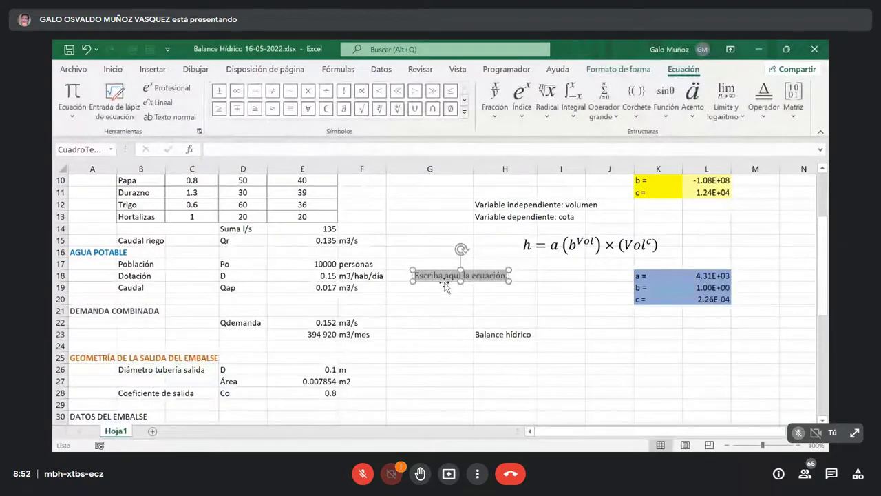
{"action": "left_click_drag", "start_coordinate": [447, 285], "coordinate": [564, 365]}
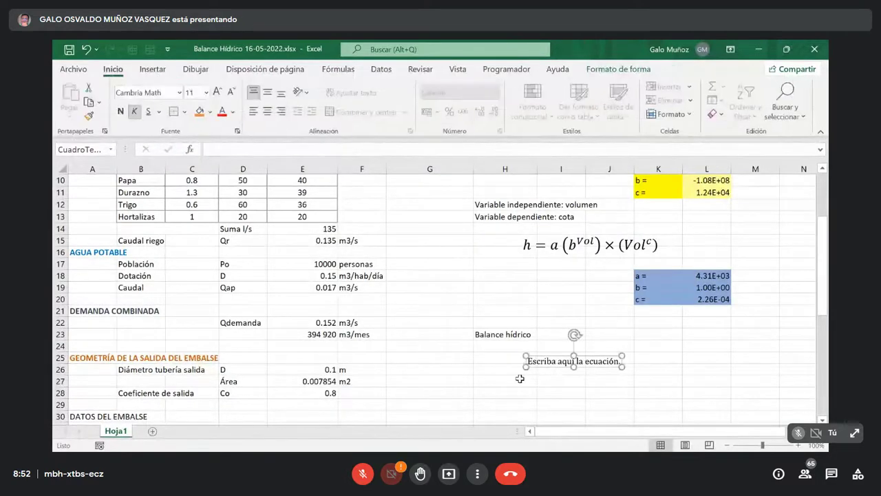
Start the blank equation with an empty subscripted term, an equals sign, a second empty subscripted term and a plus sign.
{"action": "left_click", "coordinate": [563, 361]}
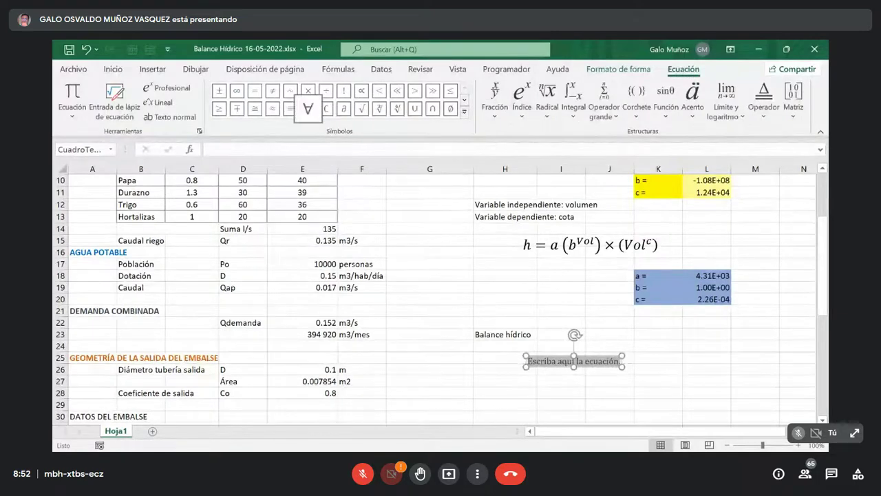
{"action": "left_click", "coordinate": [528, 100]}
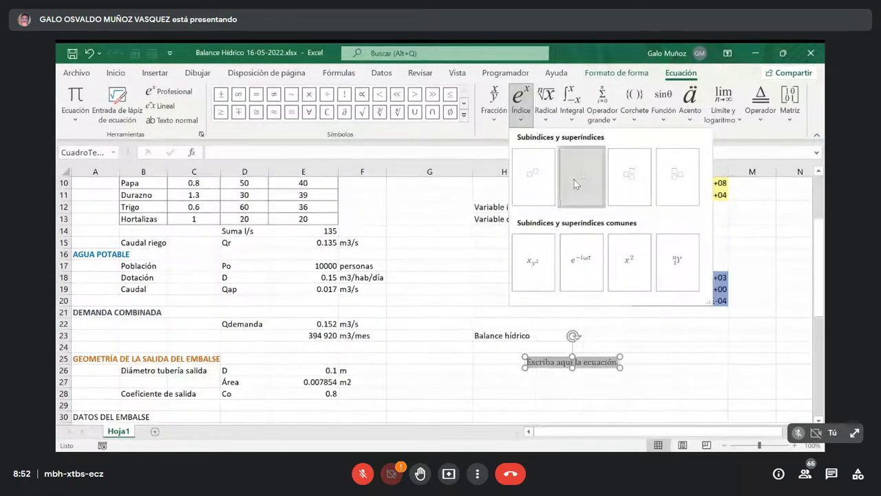
{"action": "left_click", "coordinate": [575, 178]}
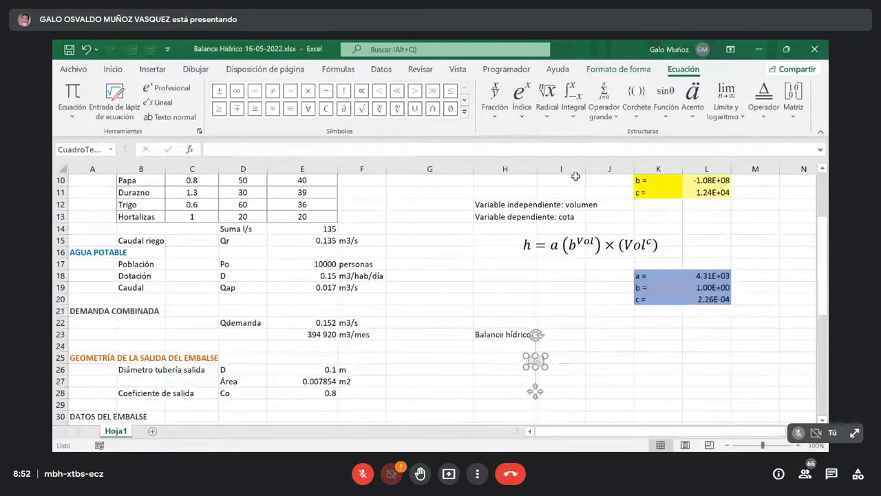
{"action": "key", "text": "BackSpace"}
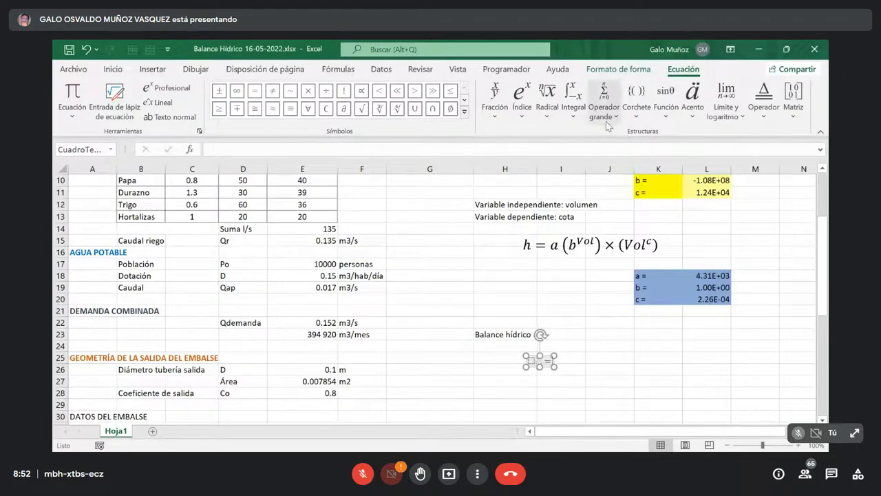
{"action": "left_click", "coordinate": [522, 100]}
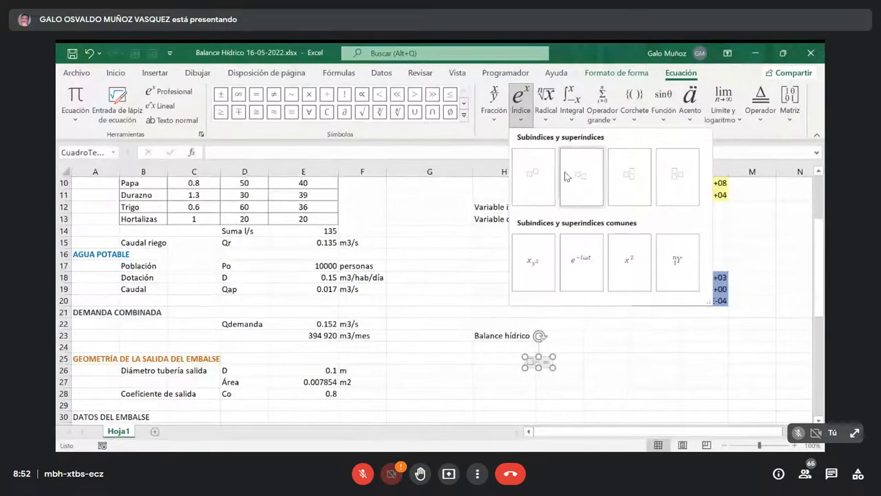
{"action": "left_click", "coordinate": [574, 180]}
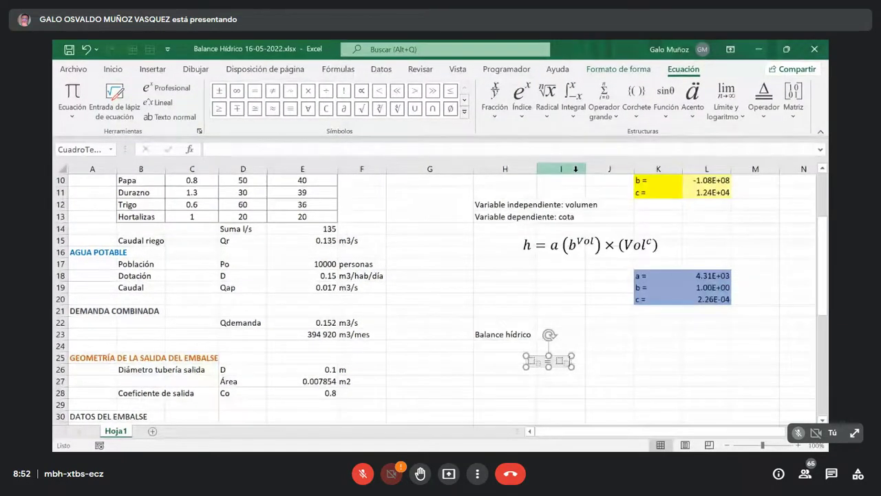
{"action": "type", "text": "+"}
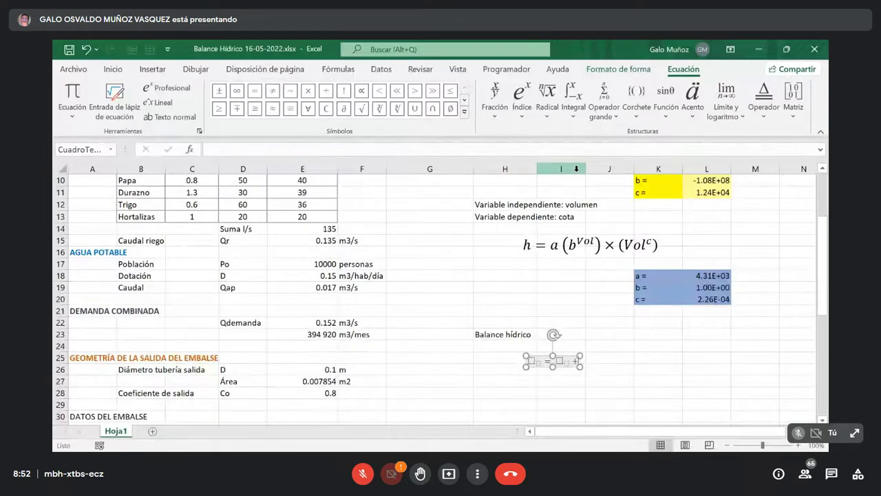
Add parentheses to the end of the equation, containing the difference of two empty subscripted terms.
{"action": "left_click", "coordinate": [638, 103]}
{"action": "left_click", "coordinate": [633, 176]}
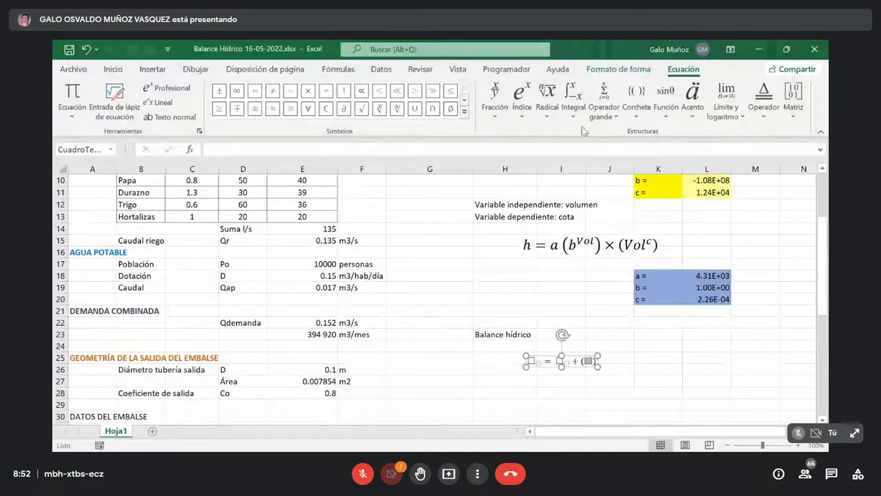
{"action": "left_click", "coordinate": [531, 122]}
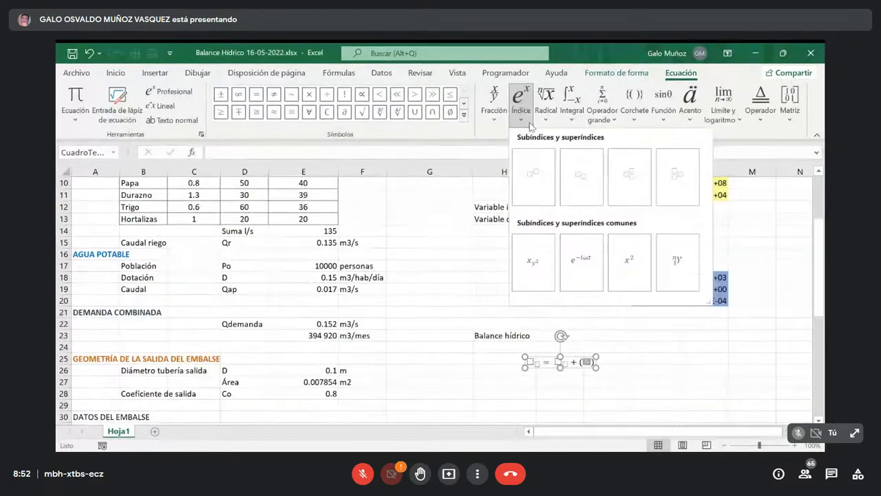
{"action": "key", "text": "Escape"}
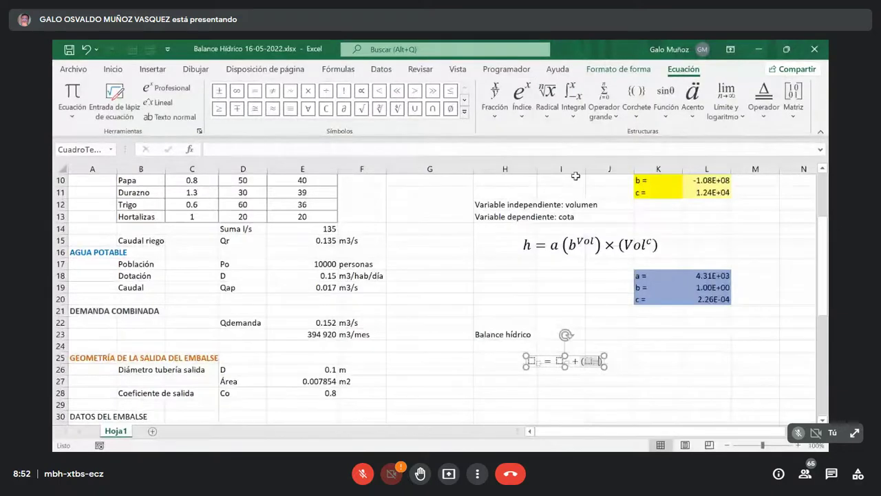
{"action": "left_click", "coordinate": [522, 103]}
{"action": "left_click", "coordinate": [588, 179]}
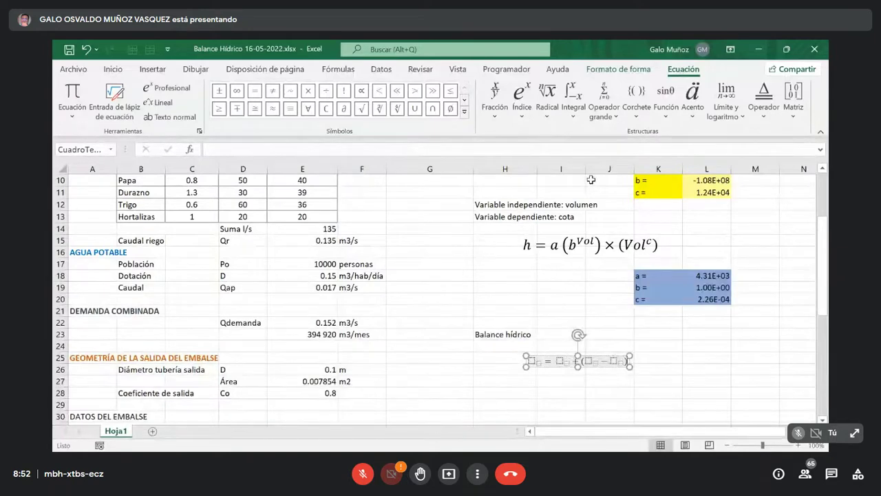
Append a multiplication sign and Δt after the closing parenthesis of the equation.
{"action": "left_click", "coordinate": [307, 90]}
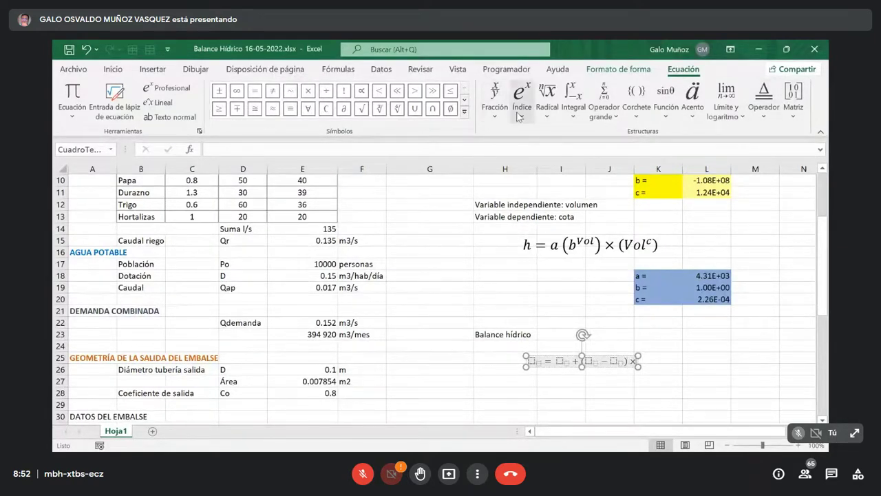
{"action": "left_click", "coordinate": [465, 110]}
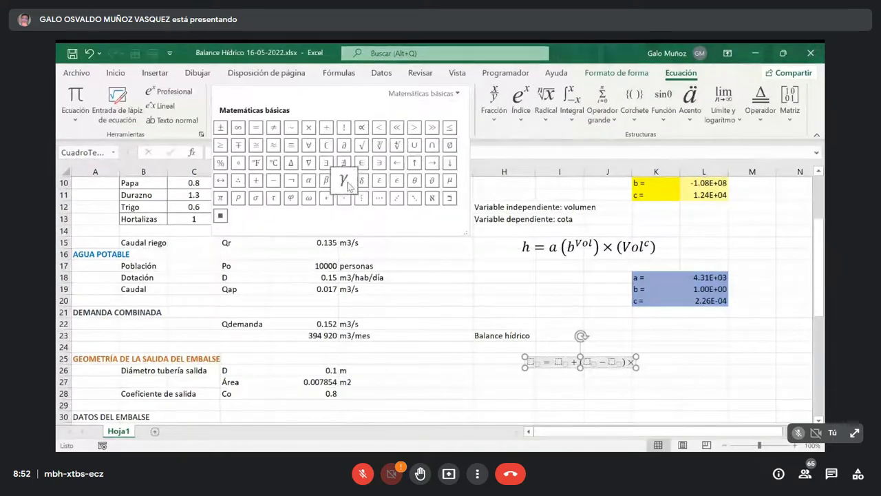
{"action": "left_click", "coordinate": [293, 166]}
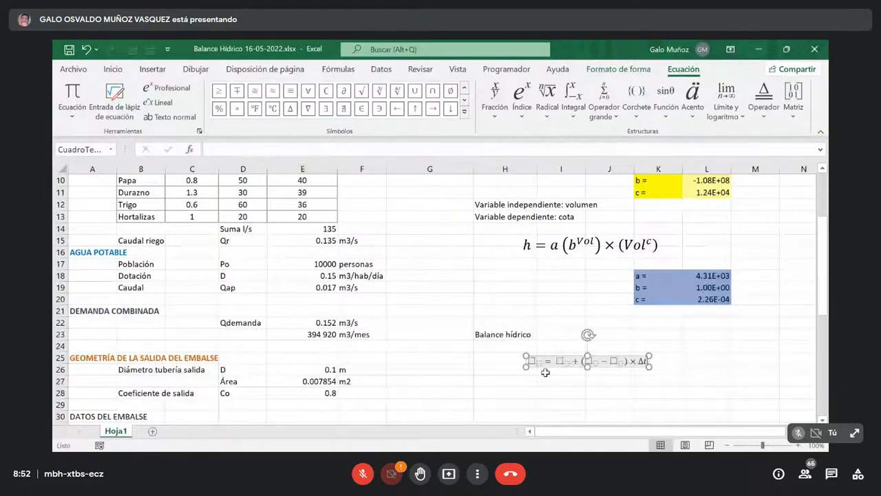
{"action": "key", "text": "Home"}
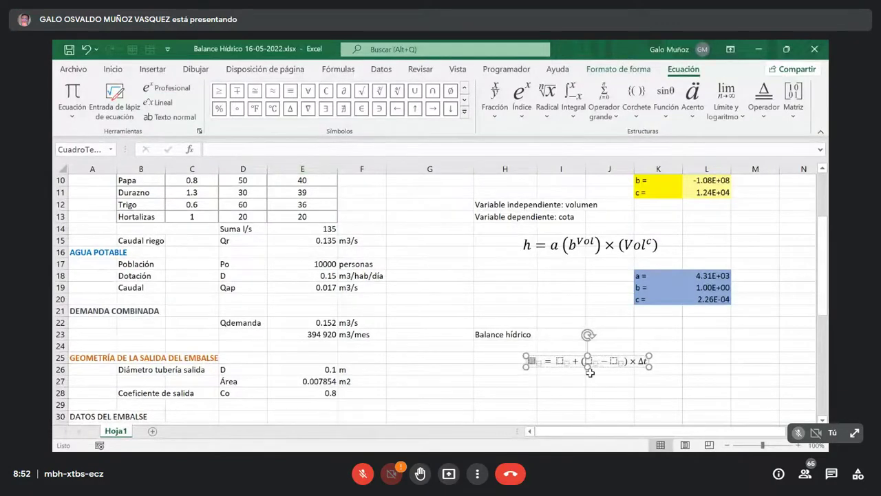
Replace the Δt factor at the end of the equation with an empty stacked fraction.
{"action": "left_click", "coordinate": [643, 362]}
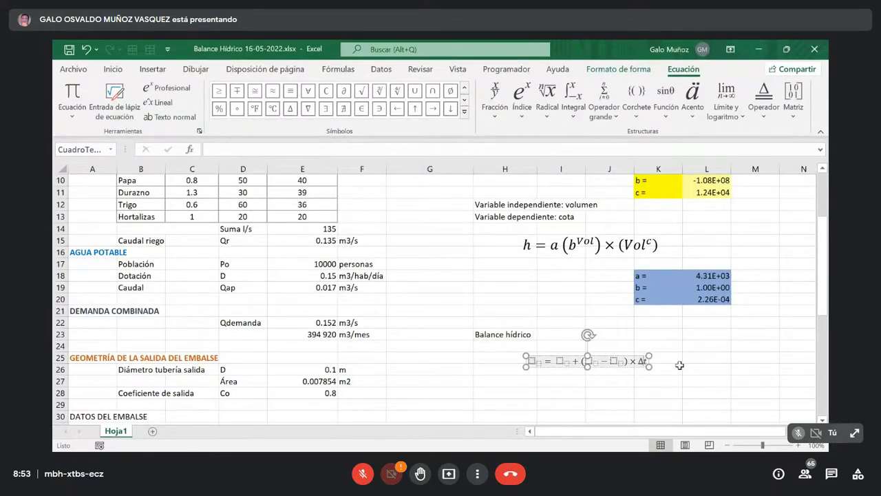
{"action": "double_click", "coordinate": [645, 361]}
{"action": "key", "text": "Delete"}
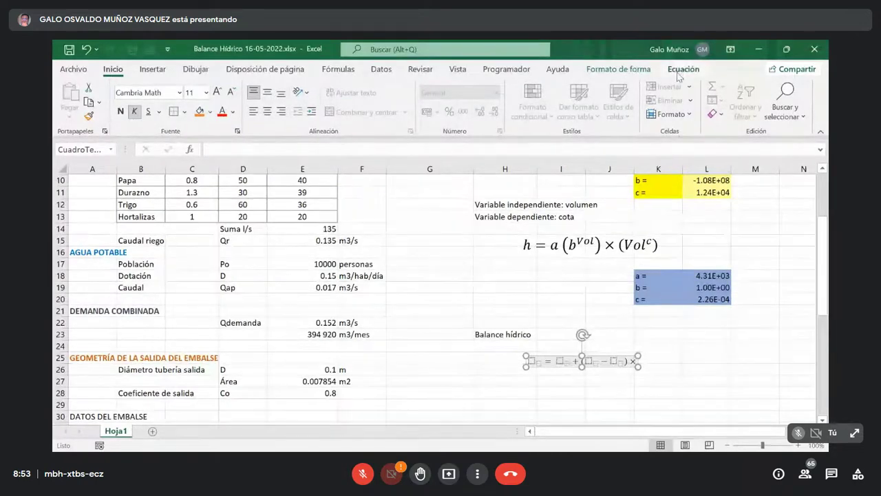
{"action": "left_click", "coordinate": [684, 69]}
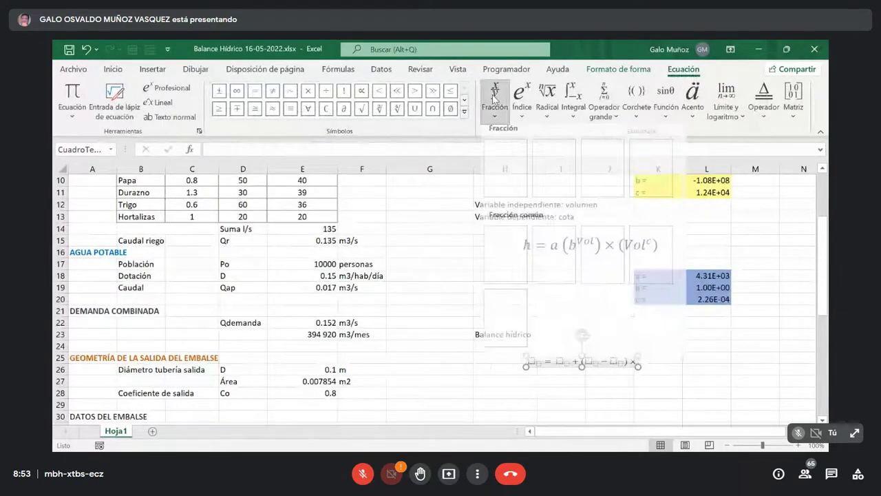
{"action": "left_click", "coordinate": [493, 100]}
{"action": "left_click", "coordinate": [514, 177]}
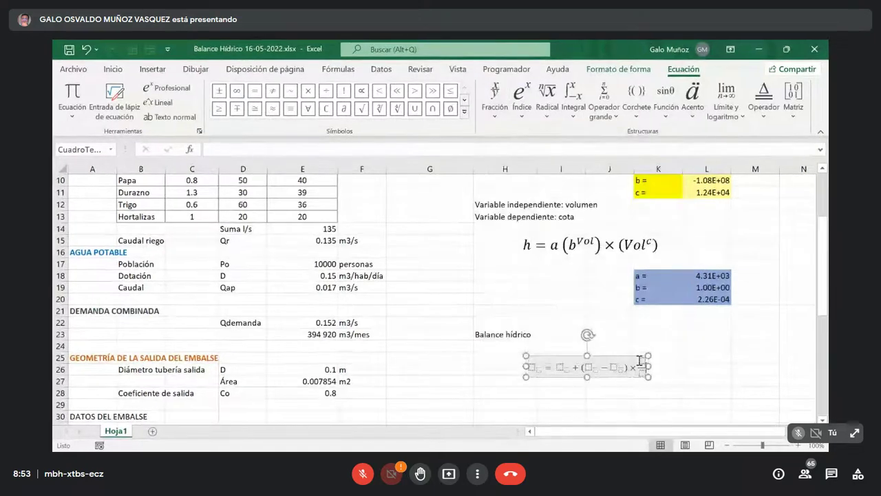
Fill the fraction with Δt as the numerator and A as the denominator.
{"action": "left_click", "coordinate": [643, 359]}
{"action": "left_click", "coordinate": [643, 359]}
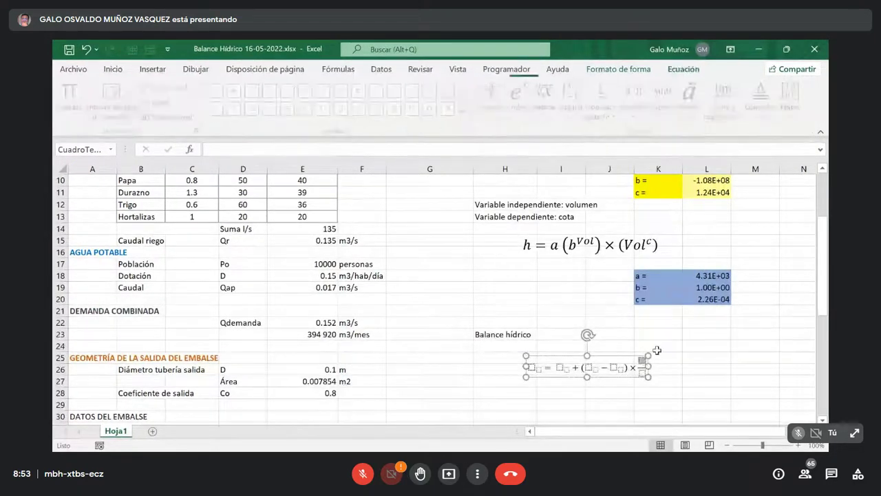
{"action": "left_click", "coordinate": [465, 110]}
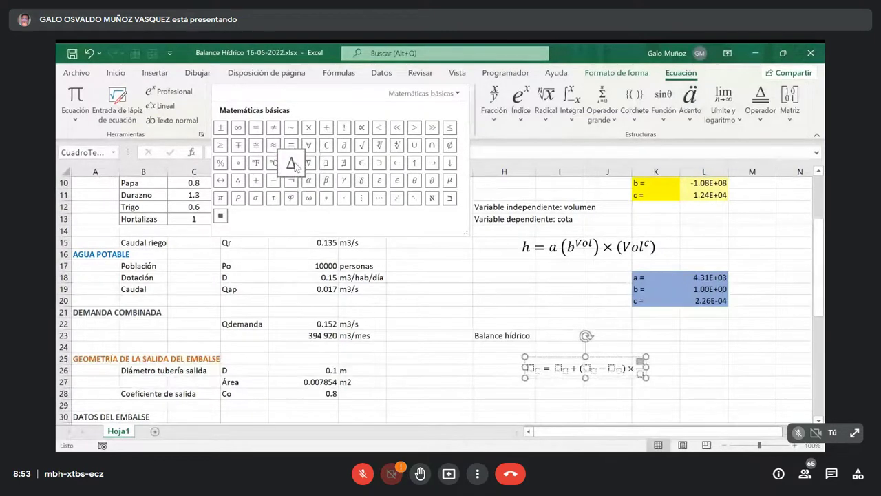
{"action": "left_click", "coordinate": [293, 164]}
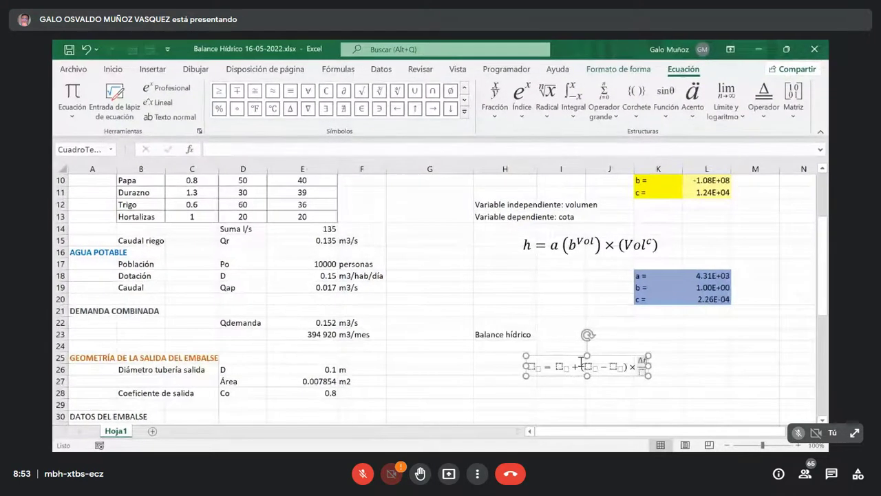
{"action": "left_click", "coordinate": [641, 372]}
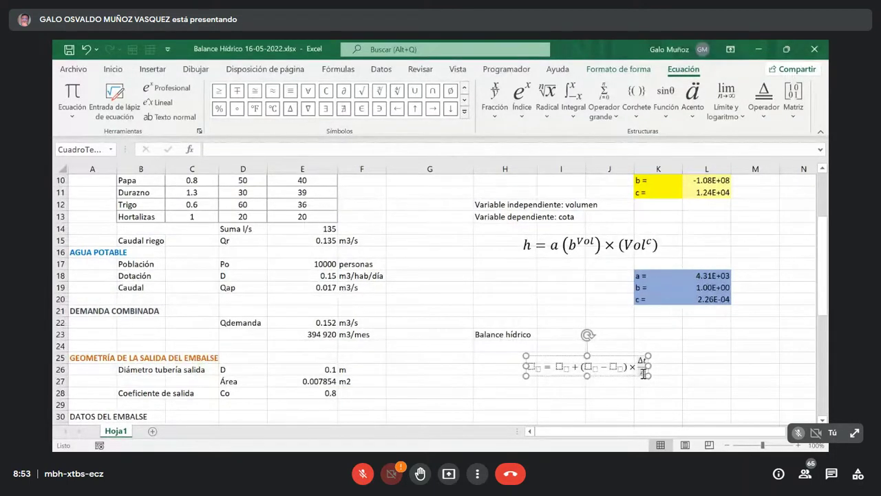
Set the font size of the whole water balance equation to 18.
{"action": "left_click", "coordinate": [533, 368]}
{"action": "key", "text": "Escape"}
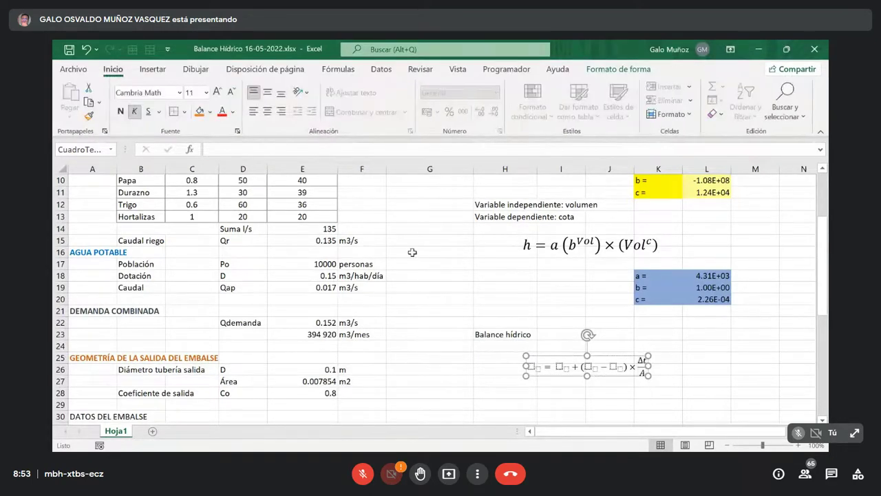
{"action": "left_click", "coordinate": [206, 92]}
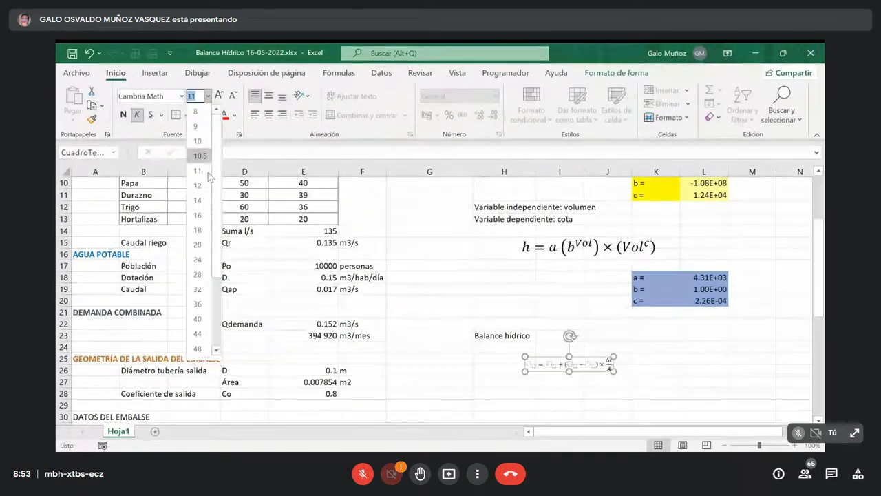
{"action": "left_click", "coordinate": [197, 232]}
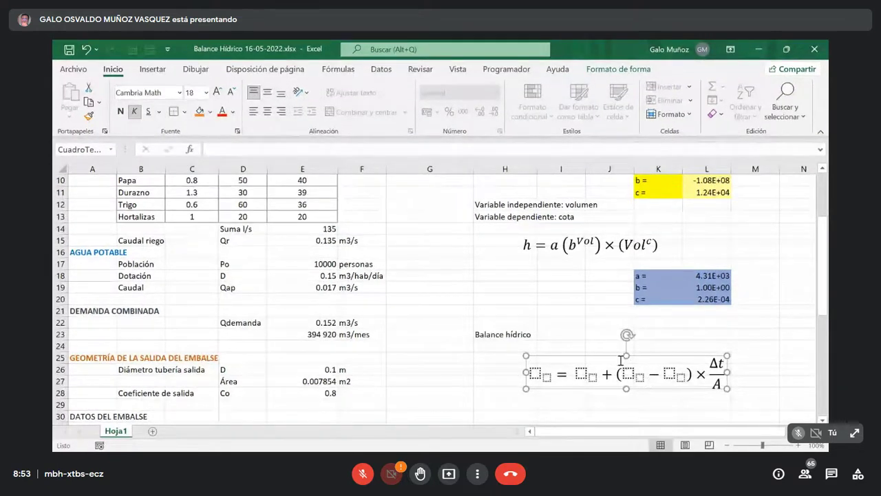
Fill the term before the equals sign with h and the subscript t+1.
{"action": "left_click", "coordinate": [540, 373]}
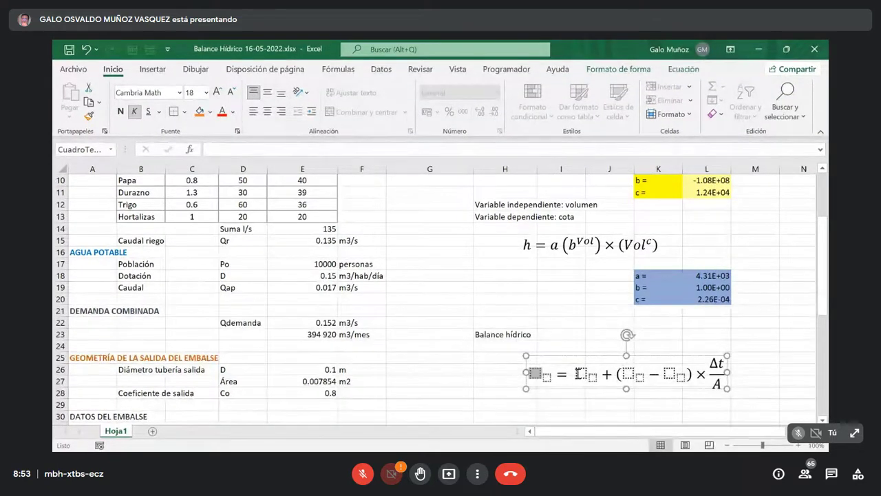
{"action": "type", "text": "h"}
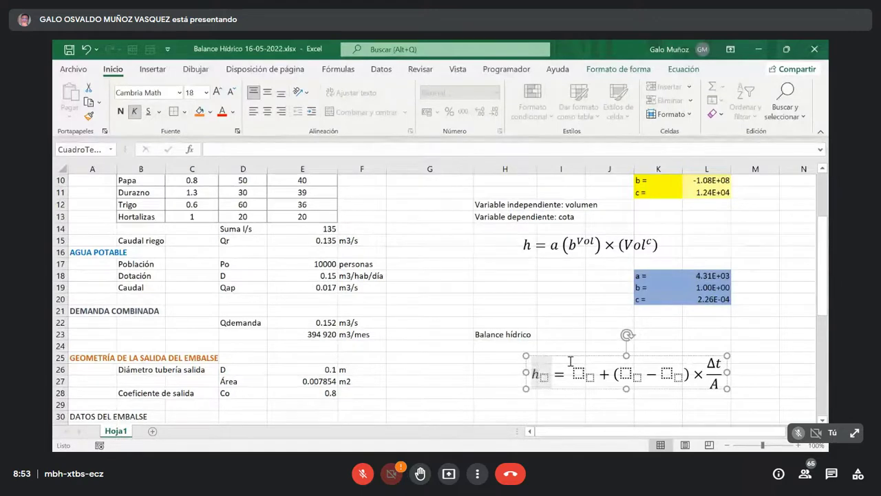
{"action": "key", "text": "Right"}
{"action": "type", "text": "t+1"}
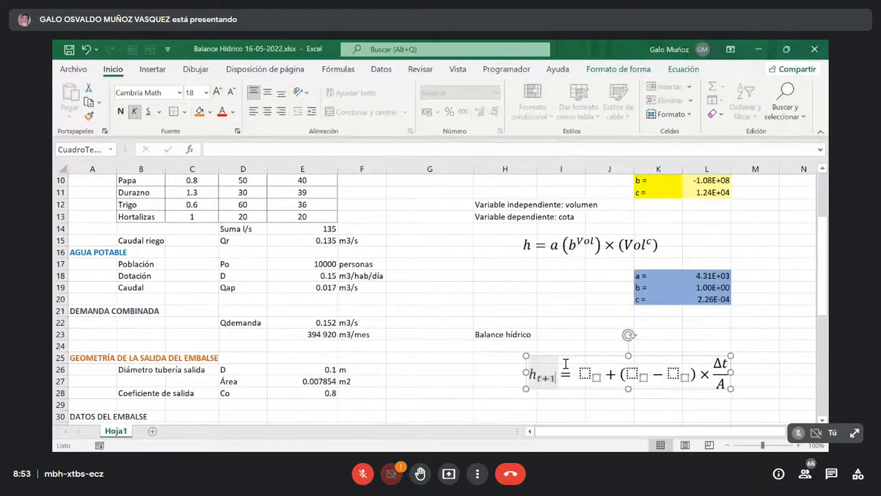
Fill the first term after the equals sign with h and the subscript t.
{"action": "key", "text": "Right"}
{"action": "key", "text": "Right"}
{"action": "key", "text": "Right"}
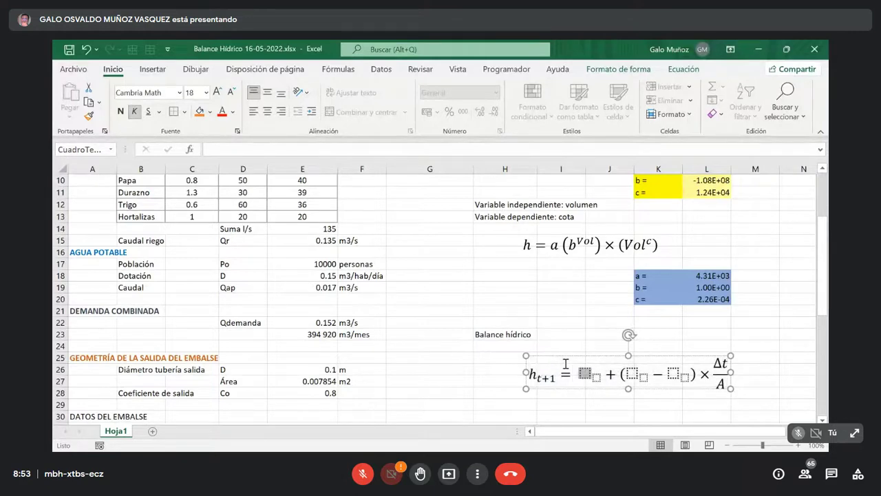
{"action": "type", "text": "h_"}
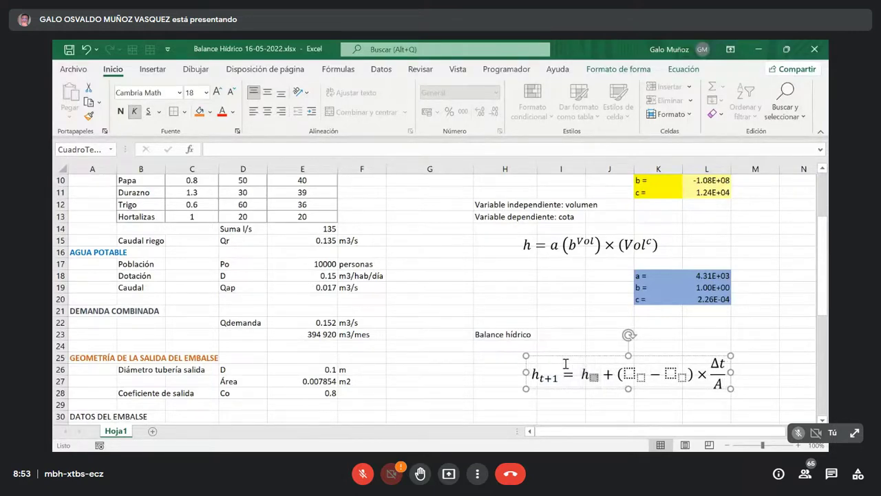
{"action": "type", "text": "t"}
Fill the first term inside the parentheses with Q and the subscript in, and go to the subtracted term.
{"action": "key", "text": "Right"}
{"action": "key", "text": "Right"}
{"action": "key", "text": "Right"}
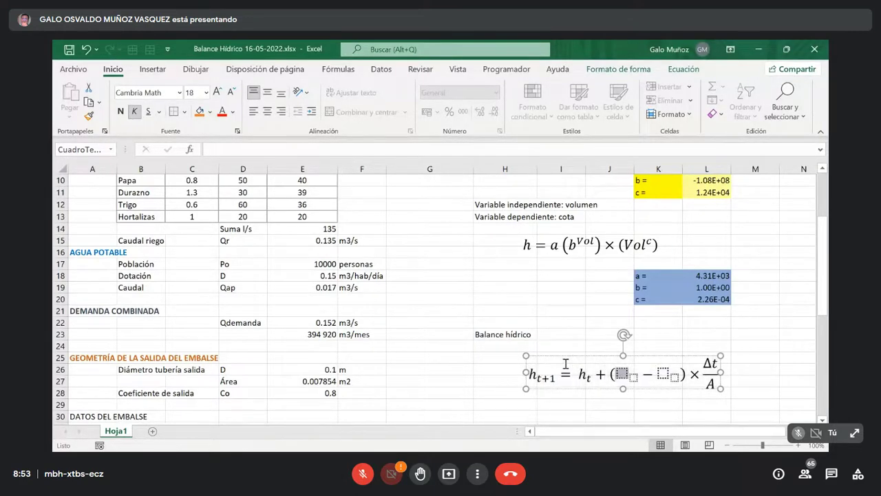
{"action": "type", "text": "Q"}
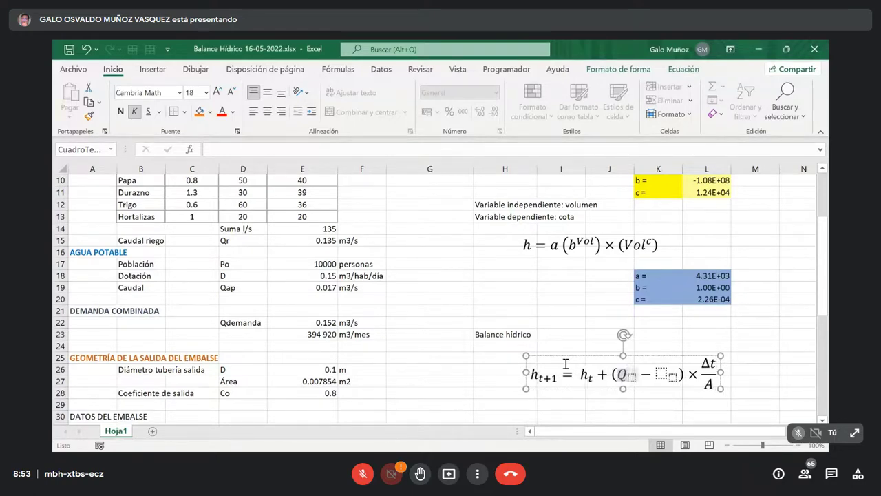
{"action": "key", "text": "Right"}
{"action": "type", "text": "in"}
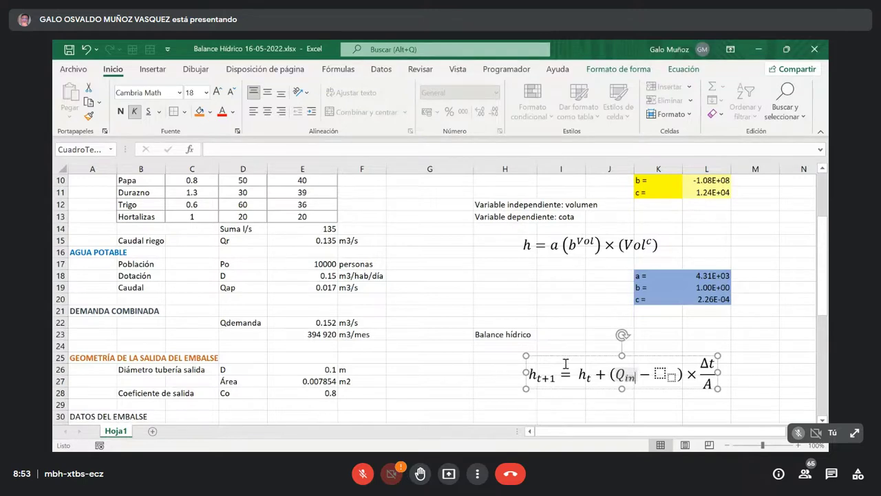
{"action": "key", "text": "Right"}
{"action": "key", "text": "Right"}
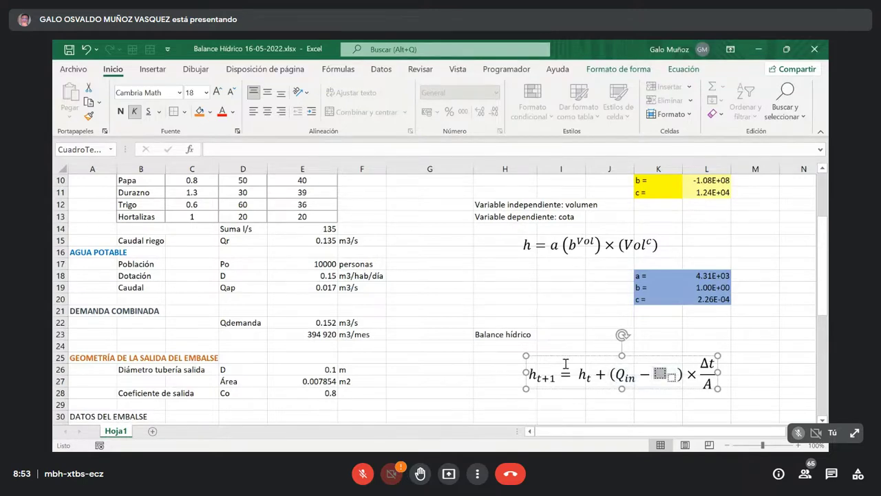
Fill the subtracted term of the water balance equation with Q and the subscript sal, and finish editing the equation.
{"action": "type", "text": "Q"}
{"action": "key", "text": "Right"}
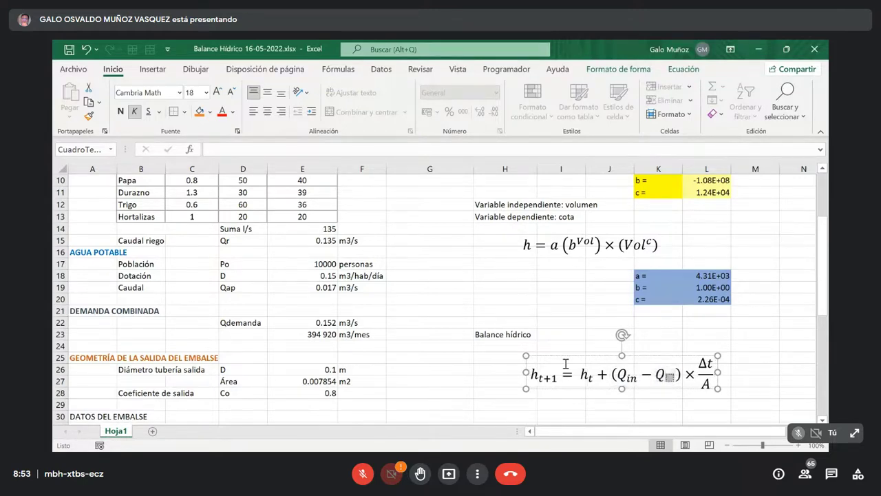
{"action": "type", "text": "sal"}
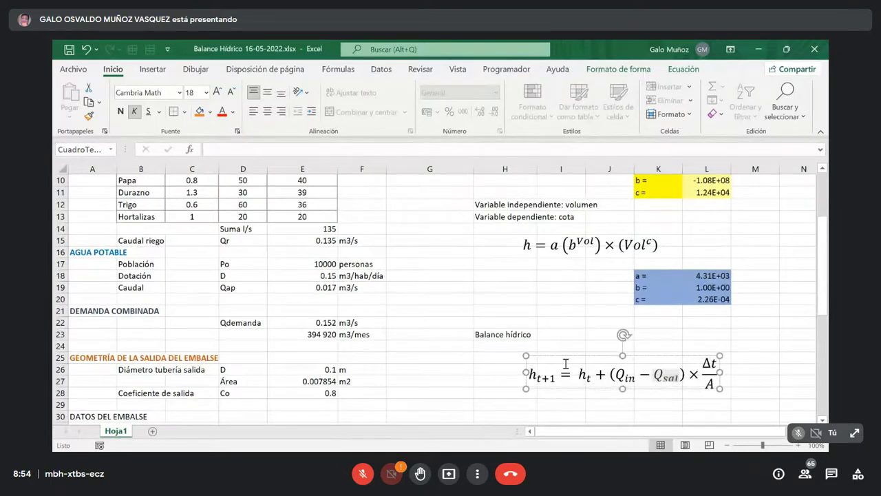
{"action": "left_click", "coordinate": [750, 343]}
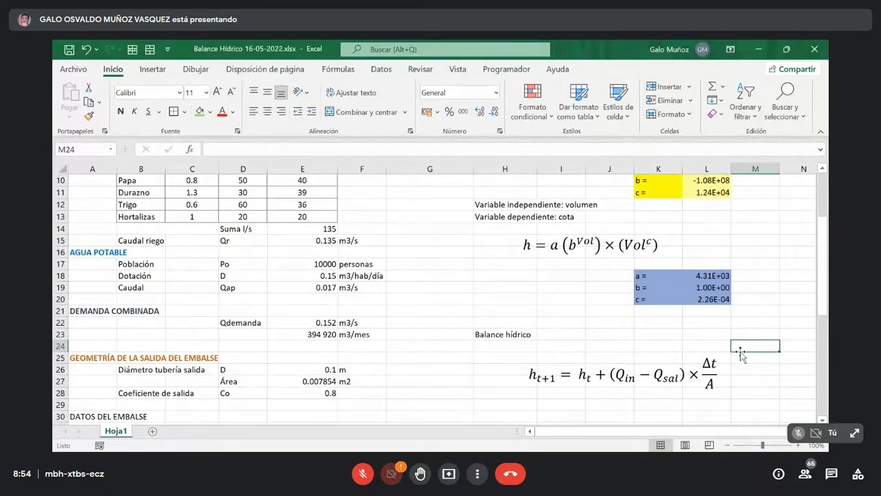
Move the water balance equation up so it sits directly beneath the Balance hídrico label.
{"action": "scroll", "coordinate": [592, 403], "scroll_direction": "down", "scroll_amount": 3}
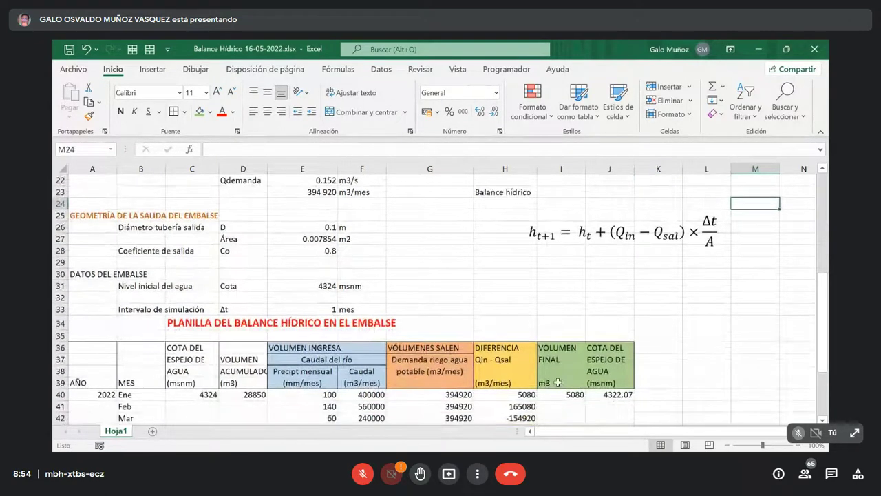
{"action": "left_click_drag", "start_coordinate": [559, 347], "coordinate": [555, 389]}
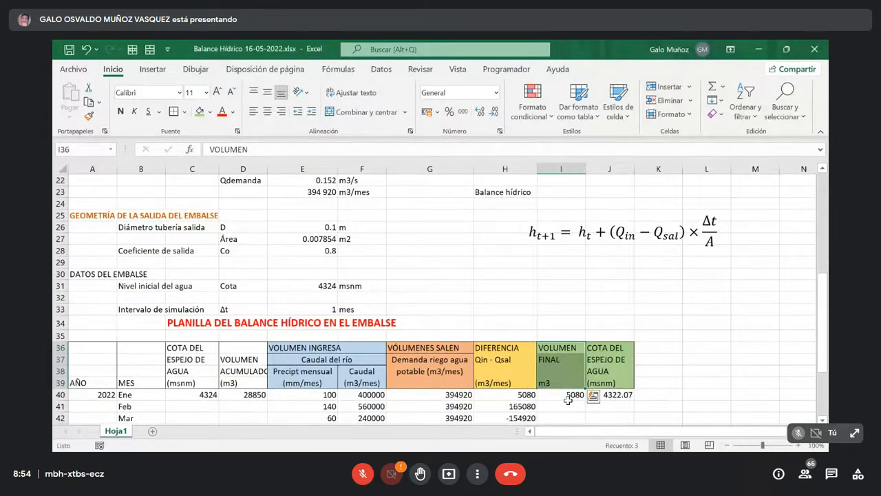
{"action": "left_click", "coordinate": [596, 371]}
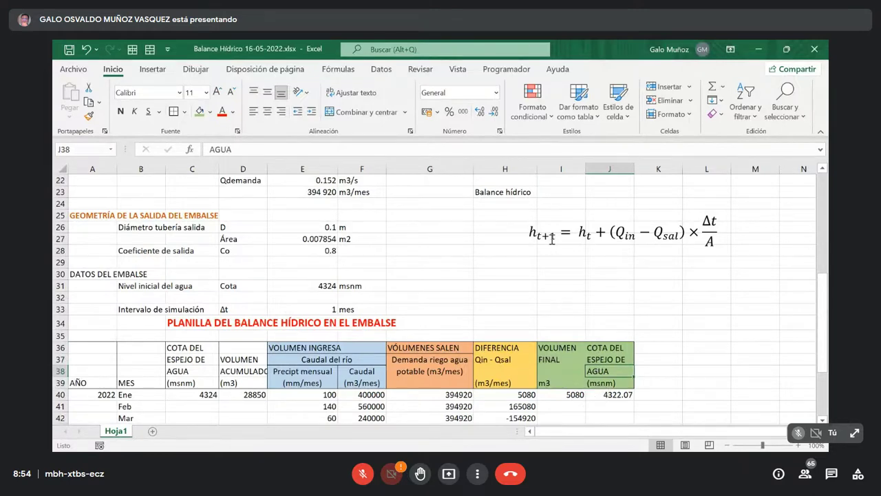
{"action": "left_click", "coordinate": [585, 241]}
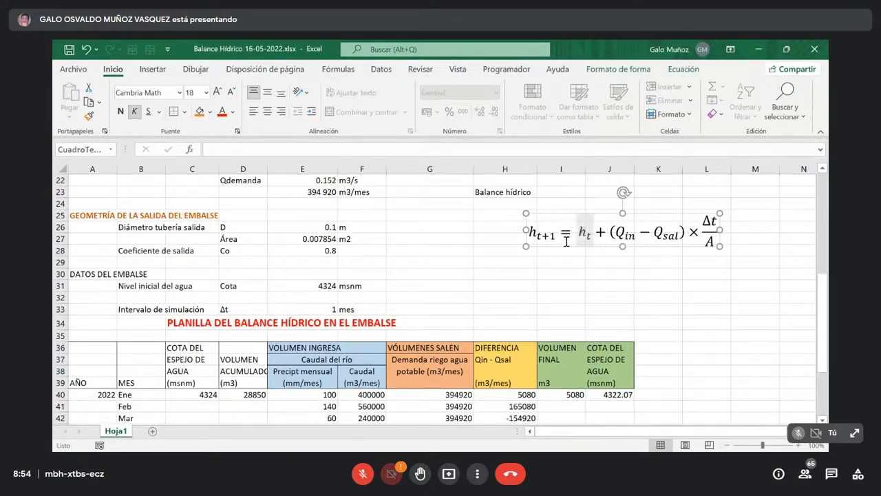
{"action": "left_click_drag", "start_coordinate": [559, 245], "coordinate": [533, 231]}
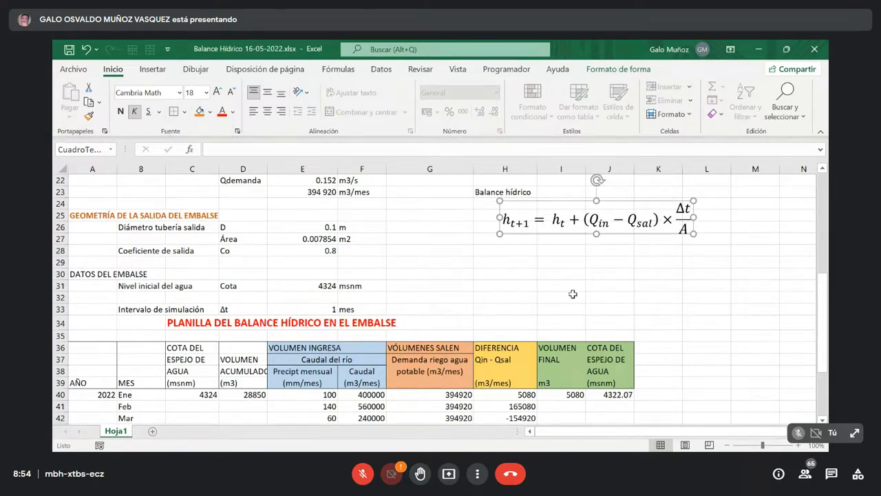
Replace January's final water level formula in J40 with =+C40+I40*E33/$E$6.
{"action": "left_click", "coordinate": [602, 396]}
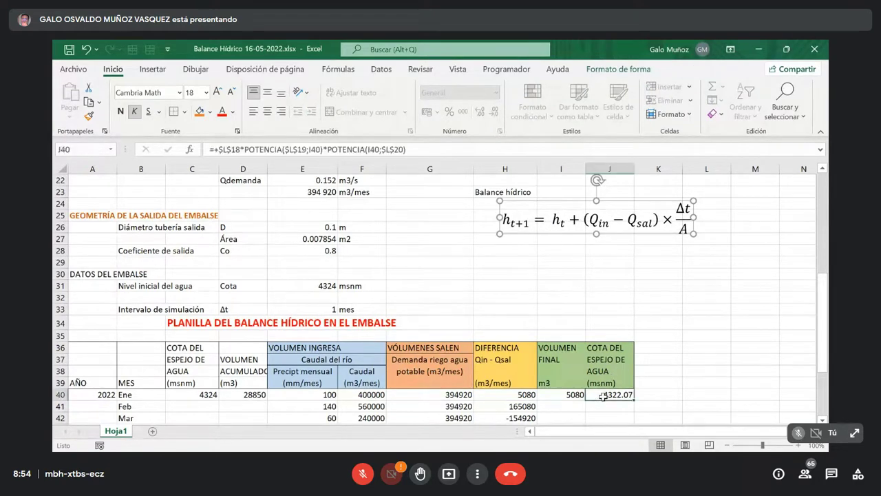
{"action": "type", "text": "+"}
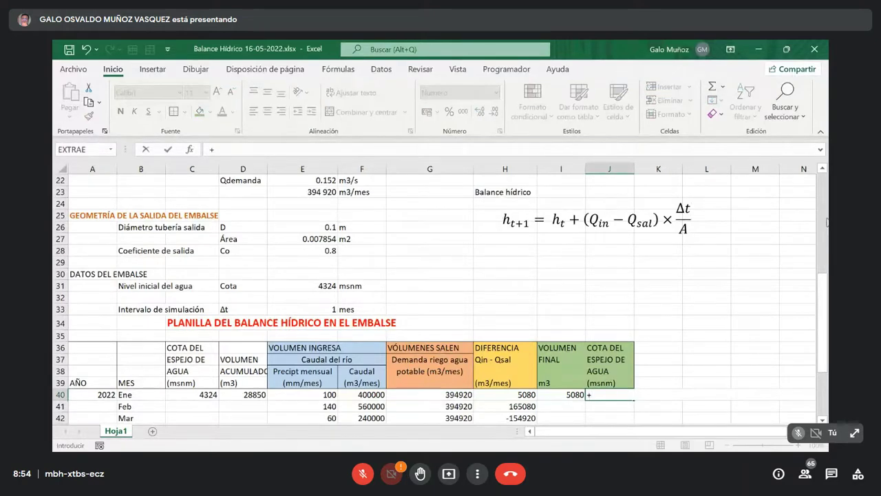
{"action": "key", "text": "Left"}
{"action": "key", "text": "Left"}
{"action": "key", "text": "Left"}
{"action": "key", "text": "Left"}
{"action": "key", "text": "Left"}
{"action": "key", "text": "Left"}
{"action": "key", "text": "Left"}
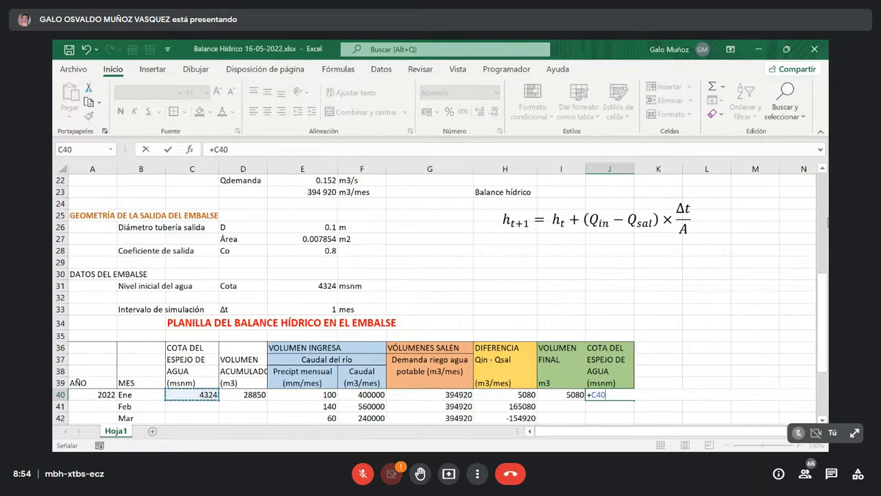
{"action": "type", "text": "+"}
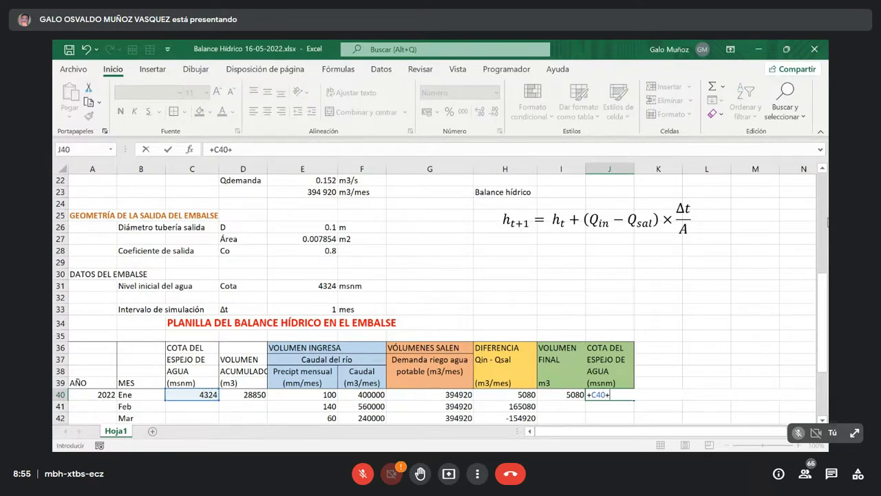
{"action": "key", "text": "Left"}
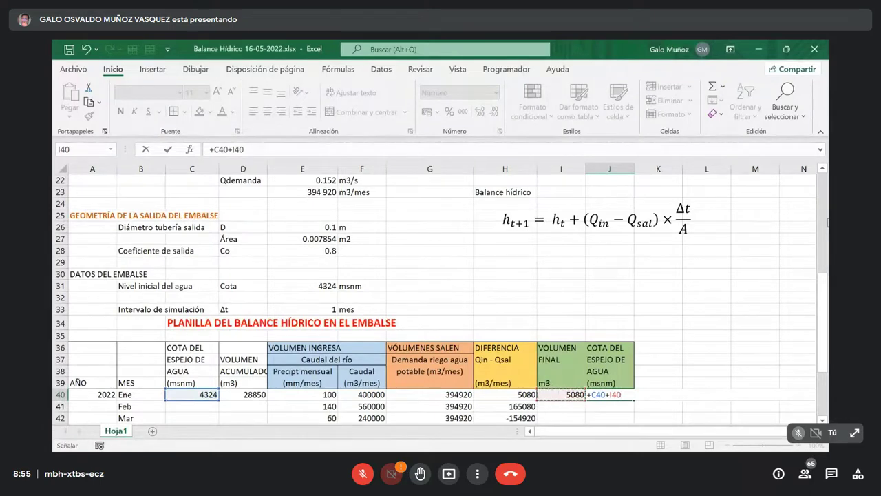
{"action": "type", "text": "*"}
{"action": "left_click", "coordinate": [317, 308]}
{"action": "type", "text": "/"}
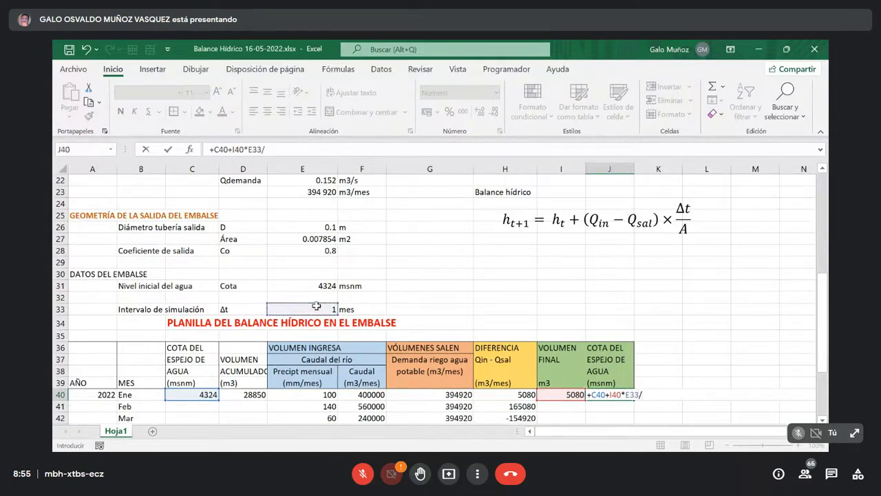
{"action": "scroll", "coordinate": [347, 320], "scroll_direction": "up", "scroll_amount": 5}
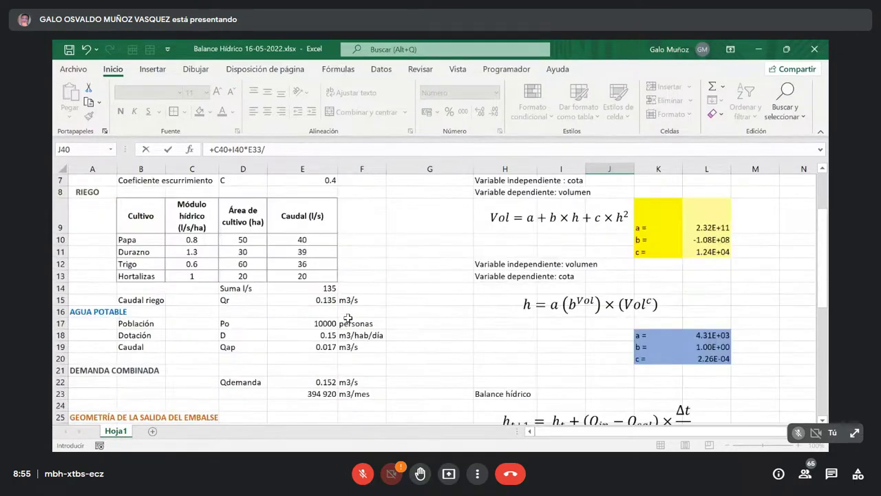
{"action": "scroll", "coordinate": [348, 320], "scroll_direction": "up", "scroll_amount": 2}
{"action": "left_click", "coordinate": [320, 245]}
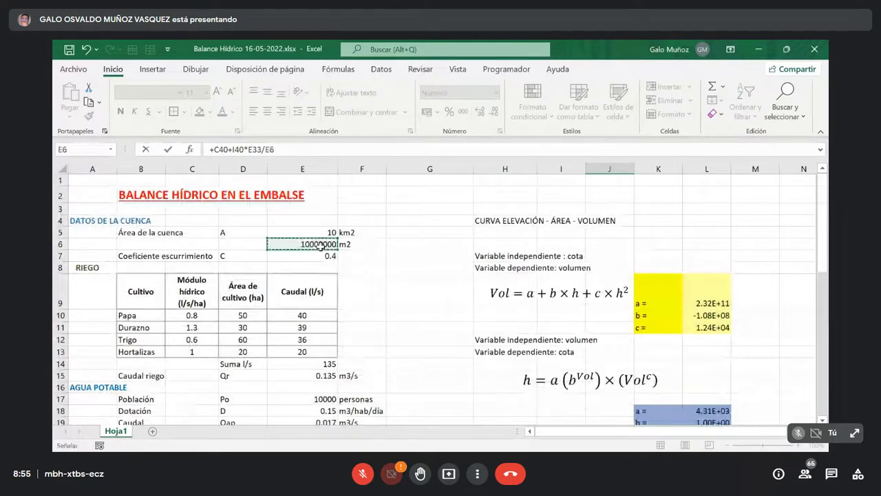
{"action": "key", "text": "Return"}
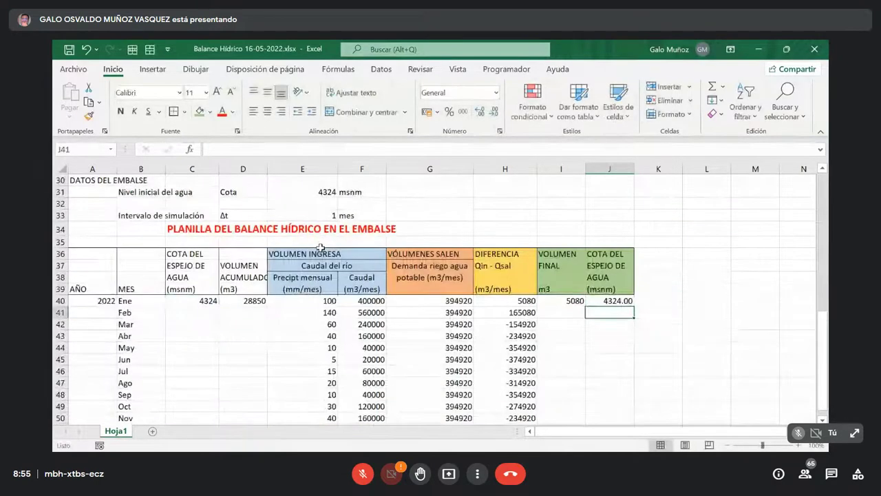
Check the January formulas in J40 and I40, and set the basin area in E5 to 20 km2.
{"action": "left_click", "coordinate": [589, 303]}
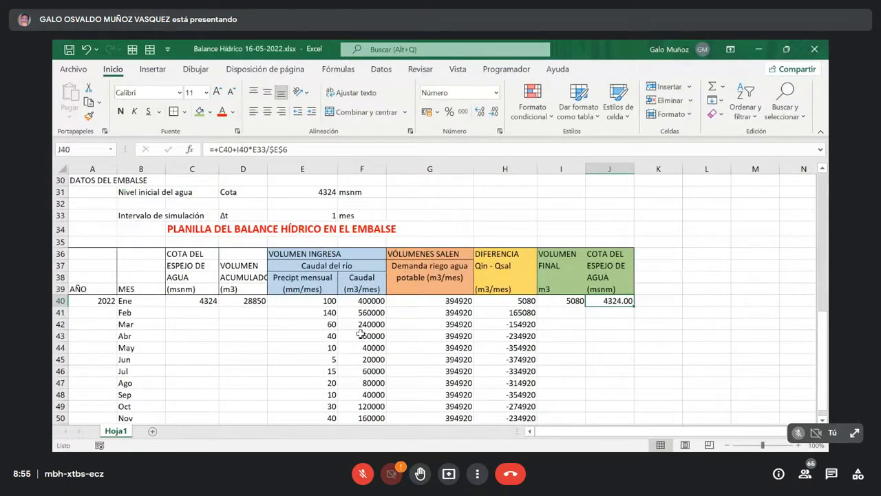
{"action": "left_click", "coordinate": [560, 302]}
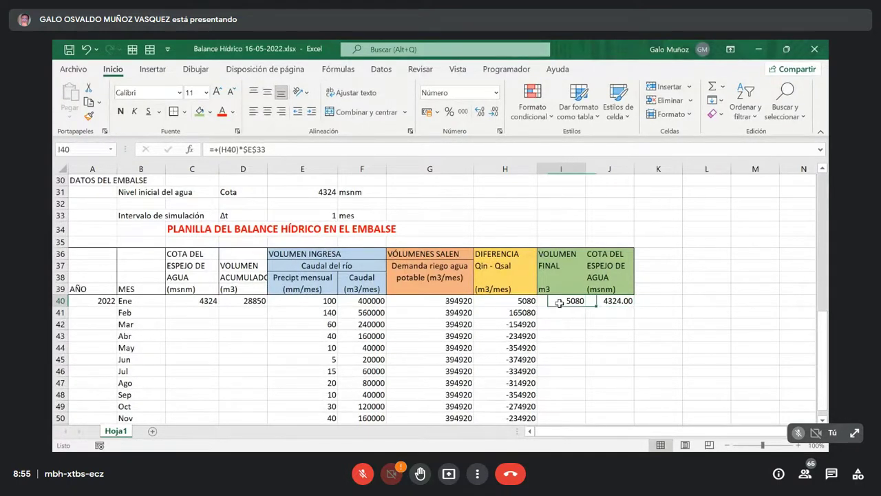
{"action": "scroll", "coordinate": [689, 291], "scroll_direction": "up", "scroll_amount": 2}
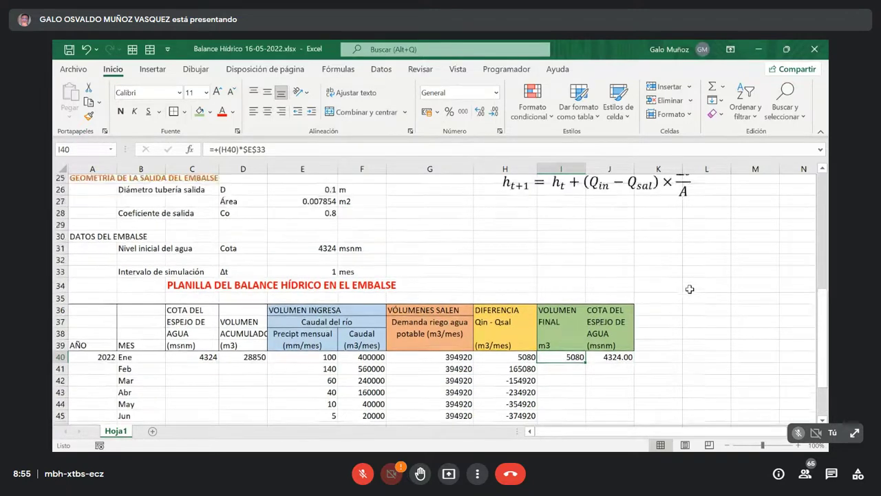
{"action": "scroll", "coordinate": [688, 287], "scroll_direction": "down", "scroll_amount": 1}
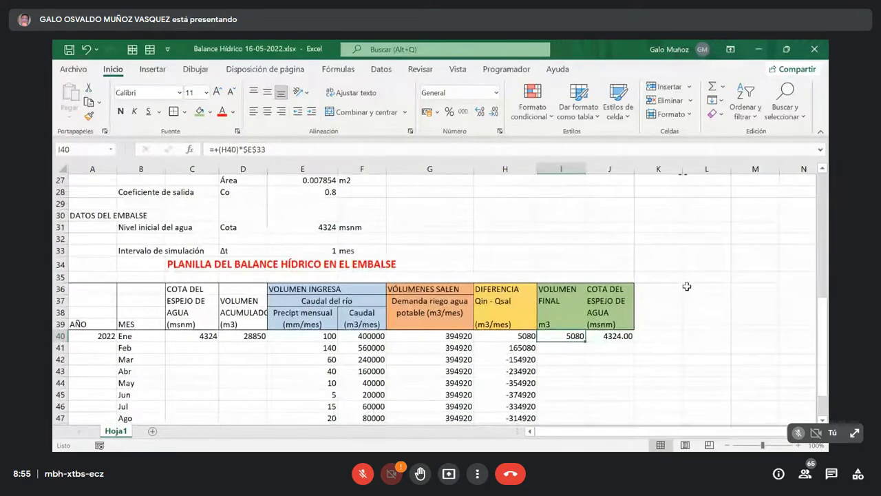
{"action": "scroll", "coordinate": [686, 286], "scroll_direction": "down", "scroll_amount": 2}
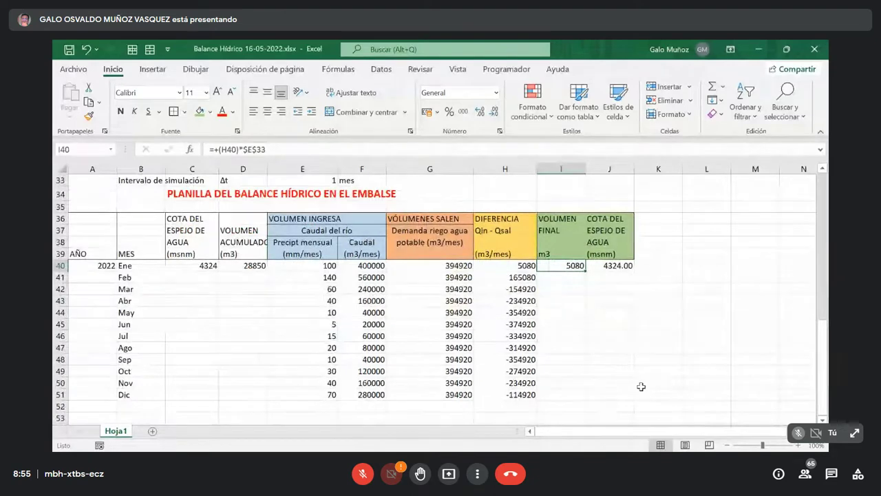
{"action": "scroll", "coordinate": [388, 252], "scroll_direction": "up", "scroll_amount": 10}
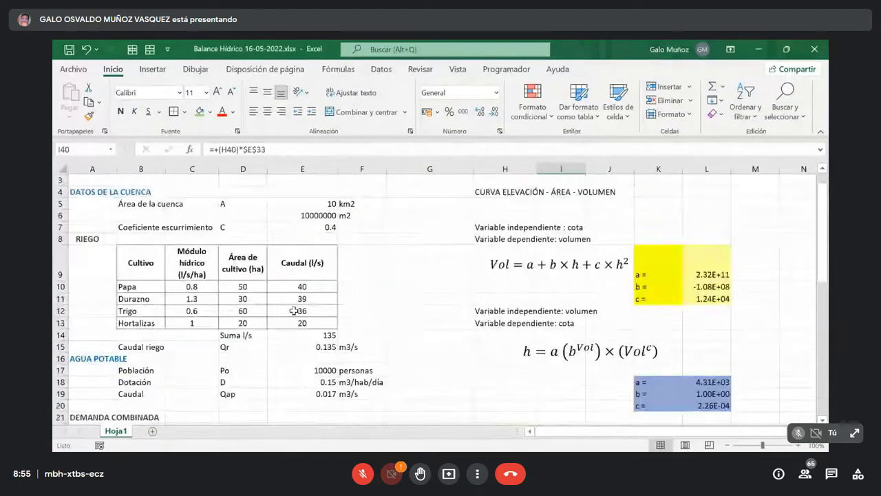
{"action": "scroll", "coordinate": [293, 311], "scroll_direction": "up", "scroll_amount": 1}
{"action": "left_click", "coordinate": [332, 232]}
{"action": "type", "text": "2"}
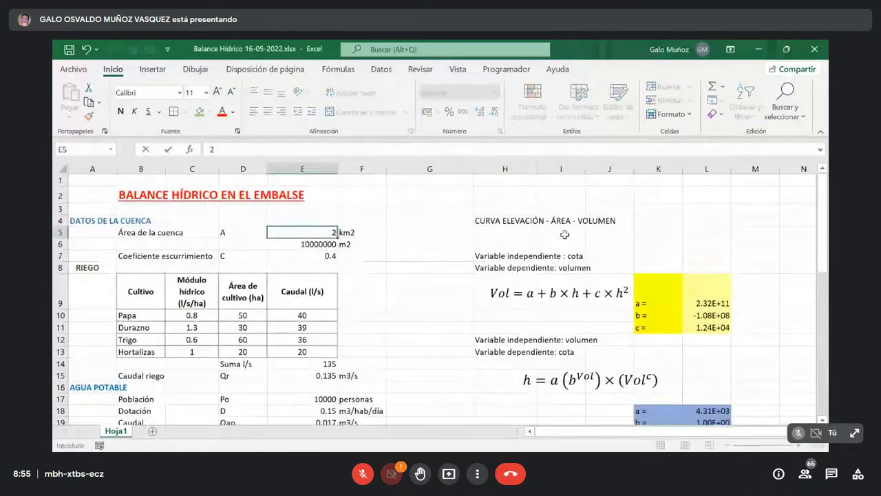
{"action": "key", "text": "Return"}
Examine the recalculated monthly inflows, differences, final volume and water level in the balance table against the input data.
{"action": "scroll", "coordinate": [483, 310], "scroll_direction": "down", "scroll_amount": 6}
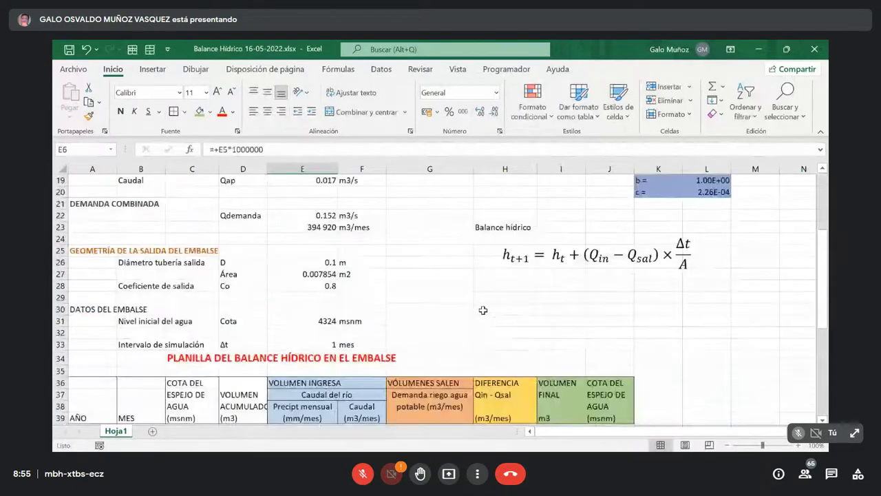
{"action": "scroll", "coordinate": [483, 311], "scroll_direction": "down", "scroll_amount": 1}
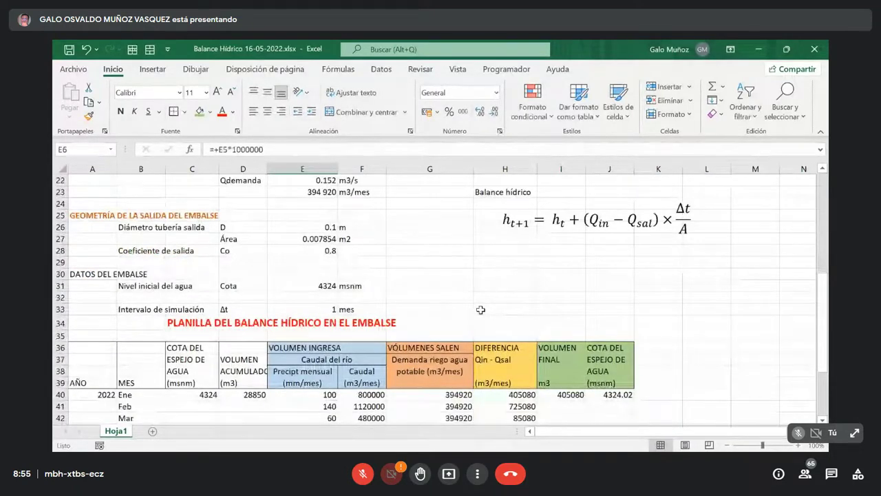
{"action": "scroll", "coordinate": [480, 310], "scroll_direction": "down", "scroll_amount": 1}
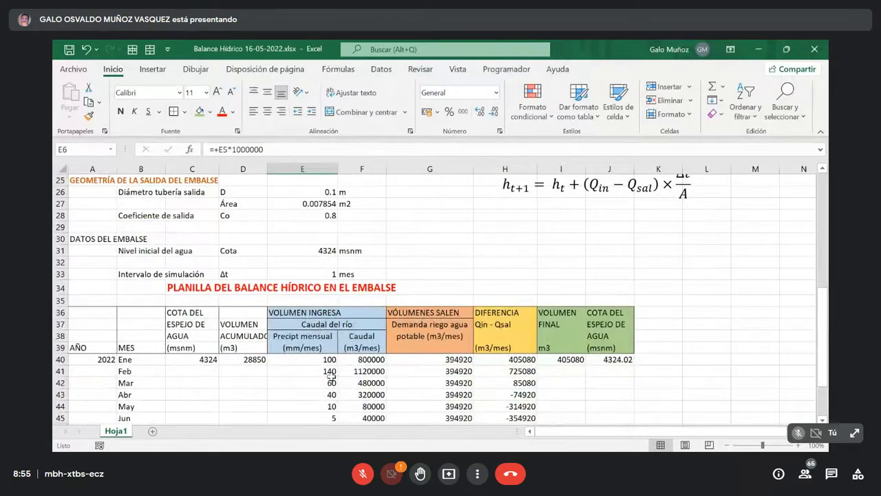
{"action": "scroll", "coordinate": [292, 385], "scroll_direction": "down", "scroll_amount": 2}
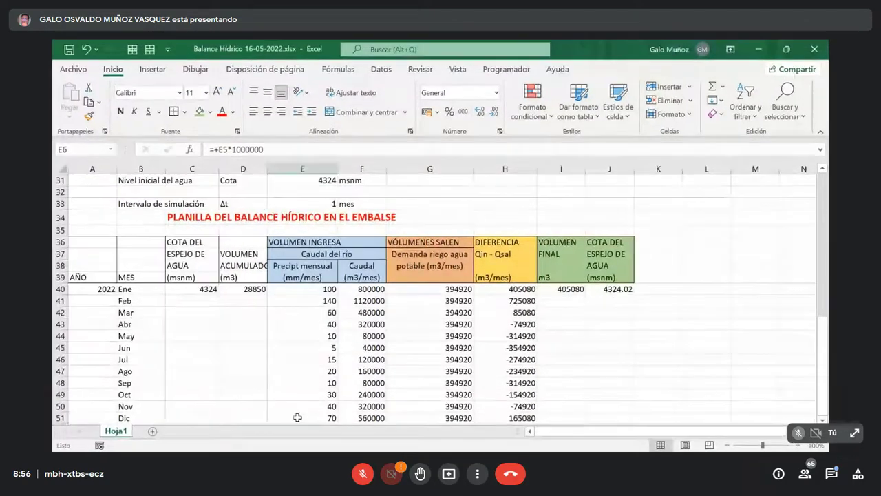
{"action": "scroll", "coordinate": [432, 404], "scroll_direction": "up", "scroll_amount": 2}
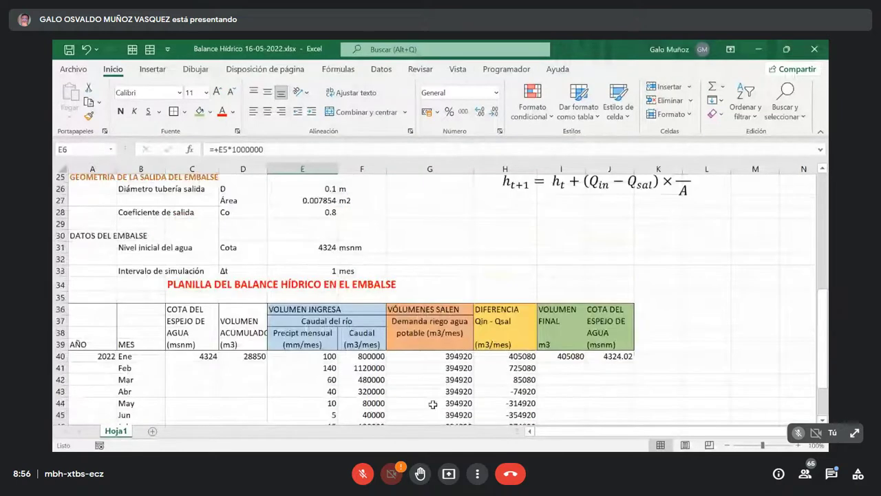
{"action": "scroll", "coordinate": [433, 404], "scroll_direction": "up", "scroll_amount": 2}
{"action": "scroll", "coordinate": [433, 404], "scroll_direction": "up", "scroll_amount": 4}
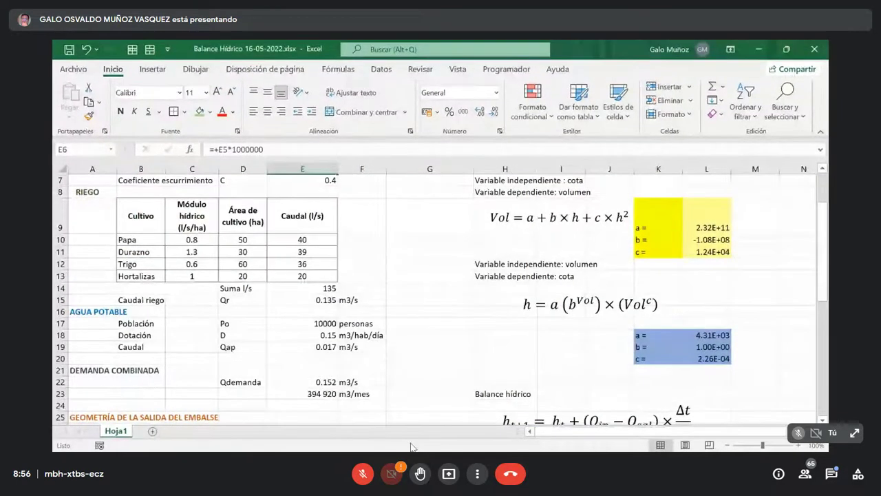
{"action": "scroll", "coordinate": [293, 398], "scroll_direction": "down", "scroll_amount": 8}
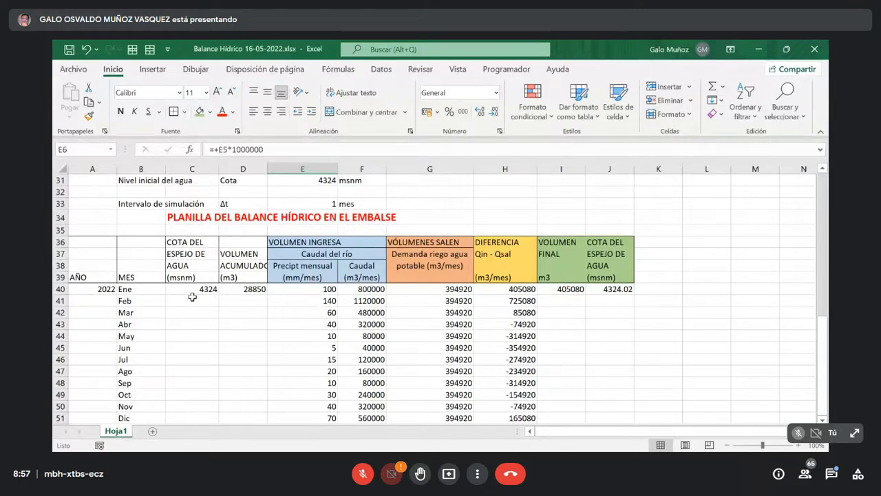
{"action": "scroll", "coordinate": [192, 298], "scroll_direction": "up", "scroll_amount": 1}
{"action": "scroll", "coordinate": [192, 297], "scroll_direction": "up", "scroll_amount": 1}
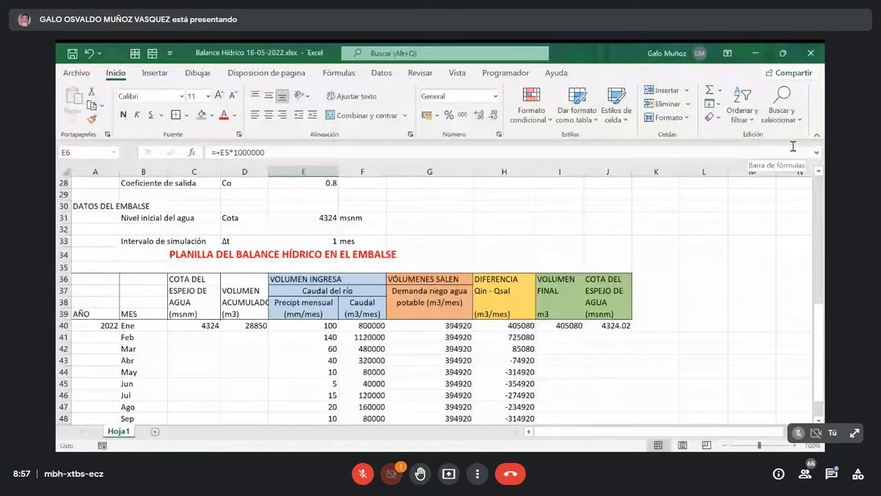
Sketch a dam wall with hatched sloping ground on both sides in black pen, in the empty cells above the green final volume and level headers.
{"action": "left_click", "coordinate": [197, 73]}
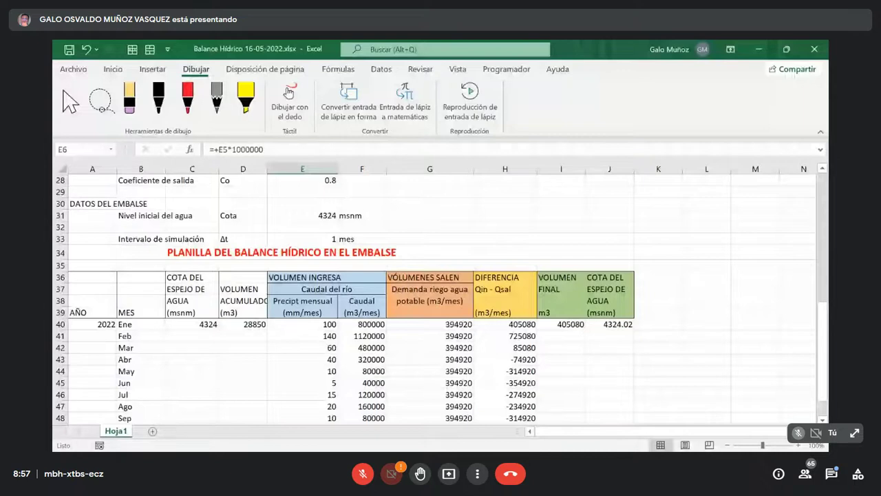
{"action": "left_click", "coordinate": [158, 97]}
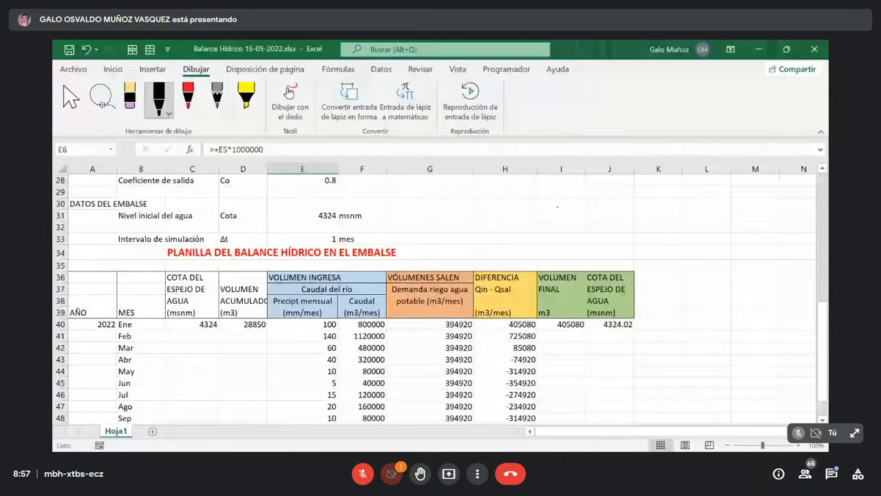
{"action": "mouse_move", "coordinate": [557, 207]}
{"action": "left_mouse_down"}
{"action": "mouse_move", "coordinate": [666, 201]}
{"action": "mouse_move", "coordinate": [673, 190]}
{"action": "left_mouse_up"}
{"action": "mouse_move", "coordinate": [666, 247]}
{"action": "left_mouse_down"}
{"action": "mouse_move", "coordinate": [719, 259]}
{"action": "mouse_move", "coordinate": [686, 260]}
{"action": "left_mouse_up"}
{"action": "left_click_drag", "start_coordinate": [709, 259], "coordinate": [712, 263]}
{"action": "left_click_drag", "start_coordinate": [559, 210], "coordinate": [563, 219]}
{"action": "left_click_drag", "start_coordinate": [593, 226], "coordinate": [625, 243]}
{"action": "left_click_drag", "start_coordinate": [644, 244], "coordinate": [646, 250]}
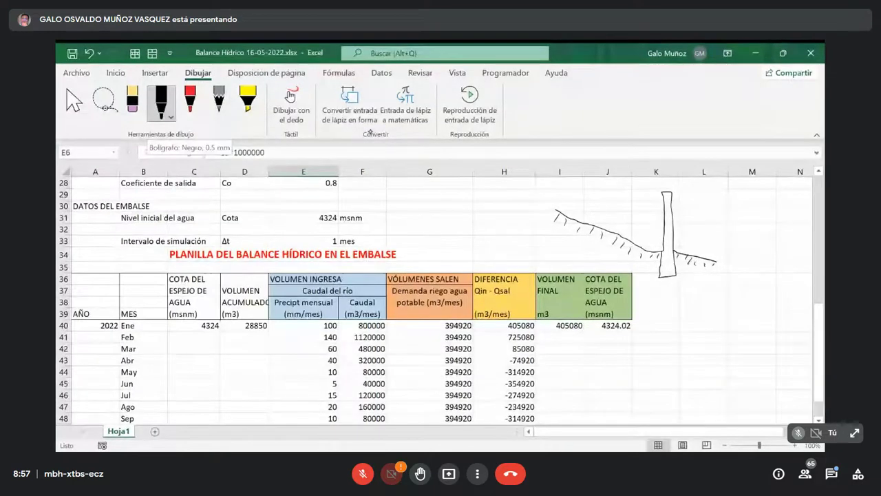
Mark the 4324 water level beside the dam with a level symbol and draw a dashed water line behind the wall in red pen.
{"action": "left_click", "coordinate": [190, 100]}
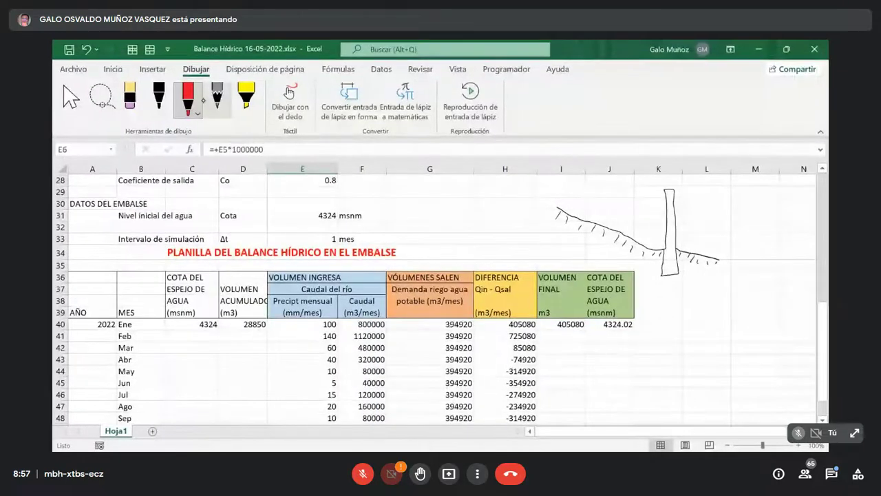
{"action": "mouse_move", "coordinate": [684, 245]}
{"action": "left_mouse_down"}
{"action": "mouse_move", "coordinate": [742, 234]}
{"action": "mouse_move", "coordinate": [725, 221]}
{"action": "mouse_move", "coordinate": [745, 227]}
{"action": "left_mouse_up"}
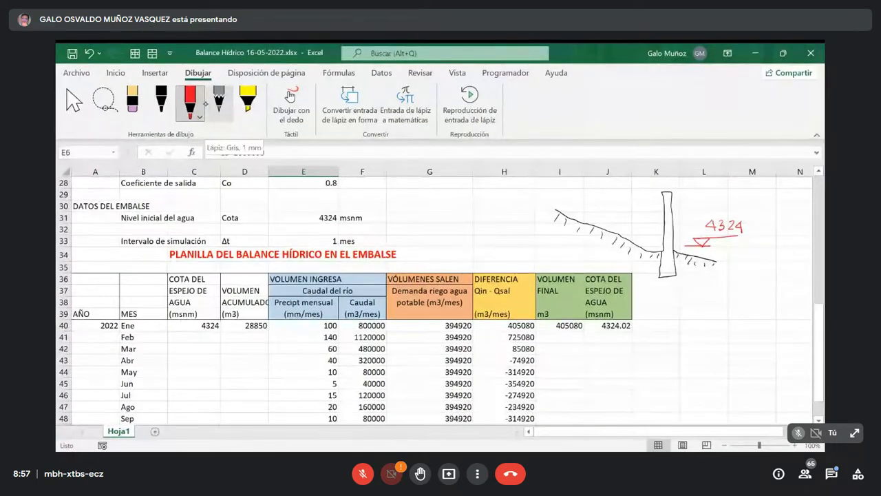
{"action": "left_click_drag", "start_coordinate": [634, 238], "coordinate": [660, 238]}
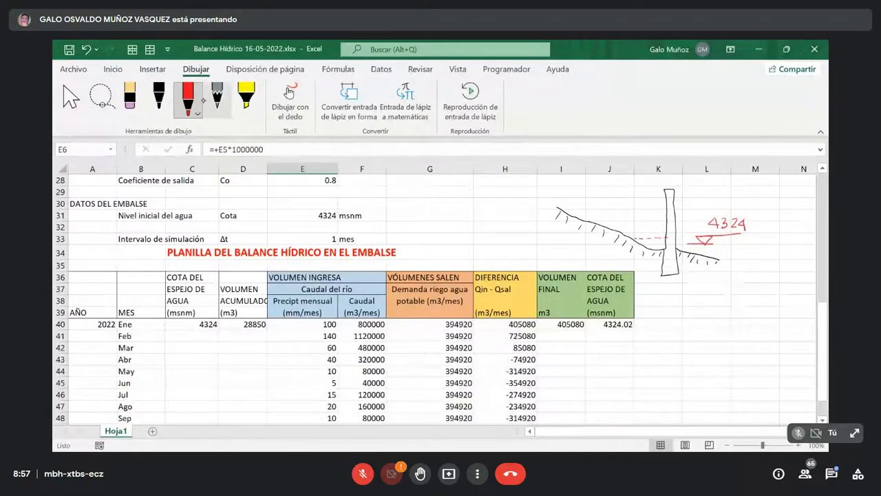
{"action": "key", "text": "ctrl+z"}
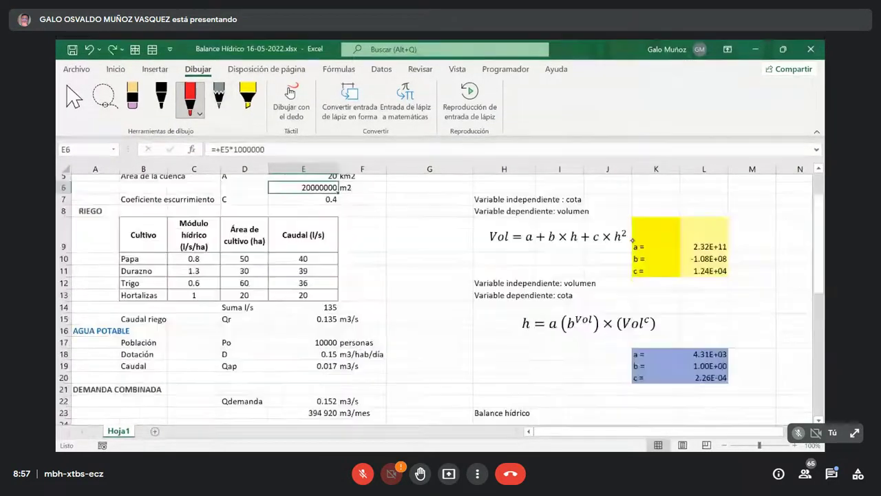
{"action": "scroll", "coordinate": [612, 275], "scroll_direction": "down", "scroll_amount": 5}
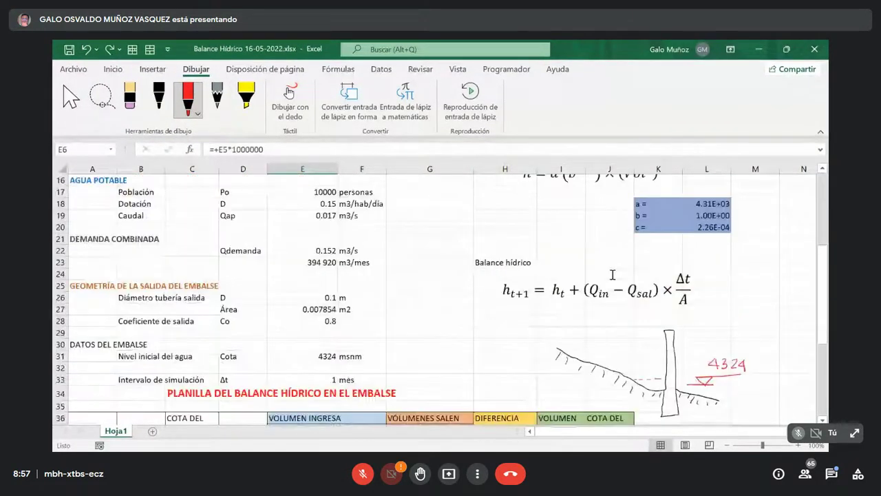
{"action": "scroll", "coordinate": [612, 274], "scroll_direction": "down", "scroll_amount": 1}
{"action": "left_click", "coordinate": [661, 344]}
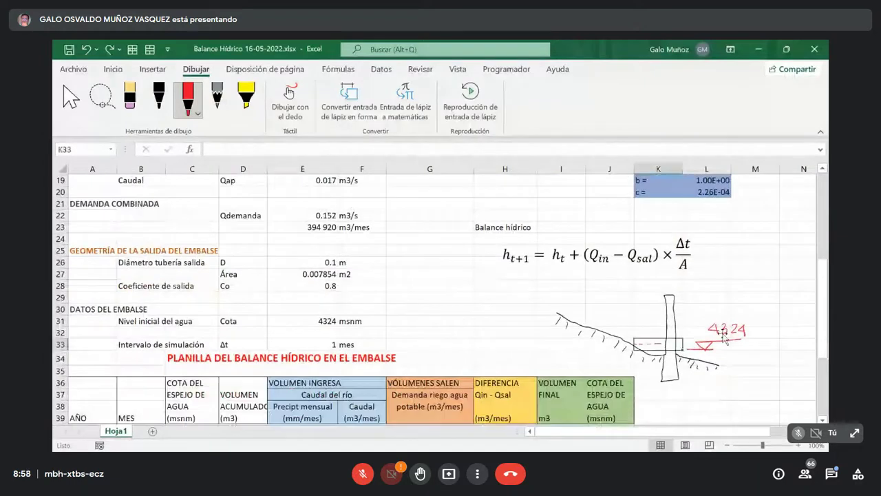
{"action": "left_click", "coordinate": [724, 336]}
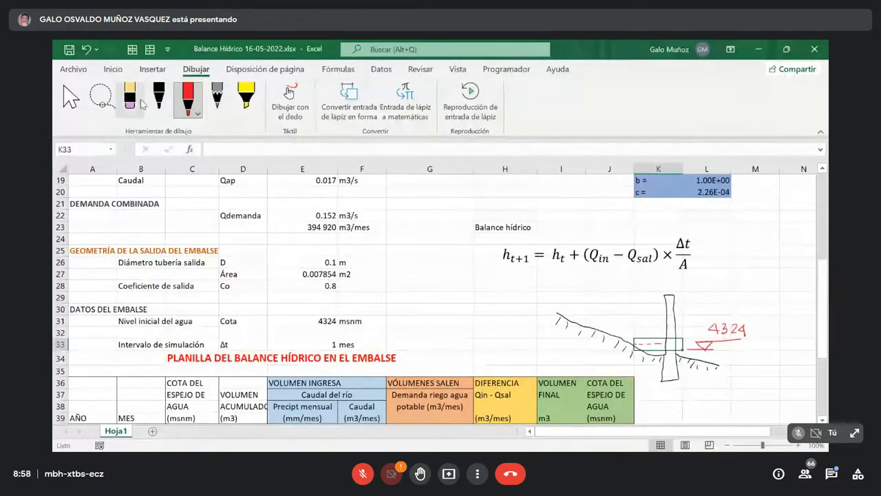
Change the red pen to the copper textured colour and scribble sediment under the dashed water line at the upstream foot of the dam.
{"action": "left_click", "coordinate": [200, 116]}
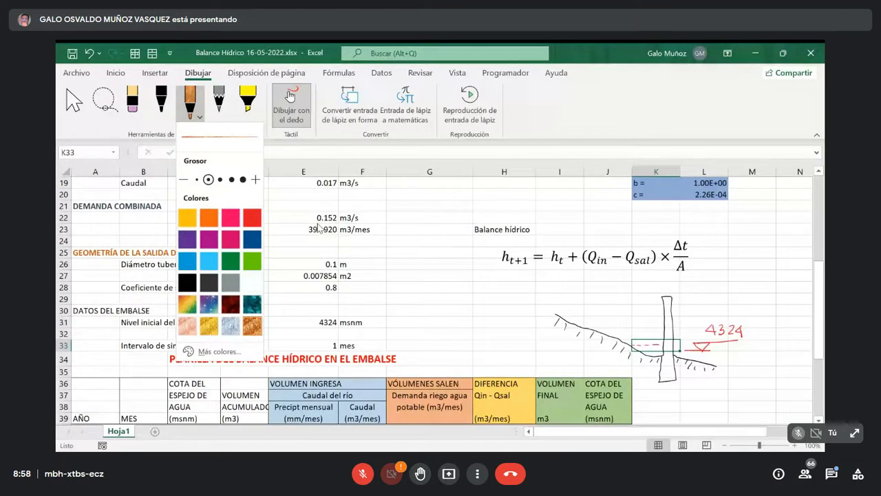
{"action": "key", "text": "Escape"}
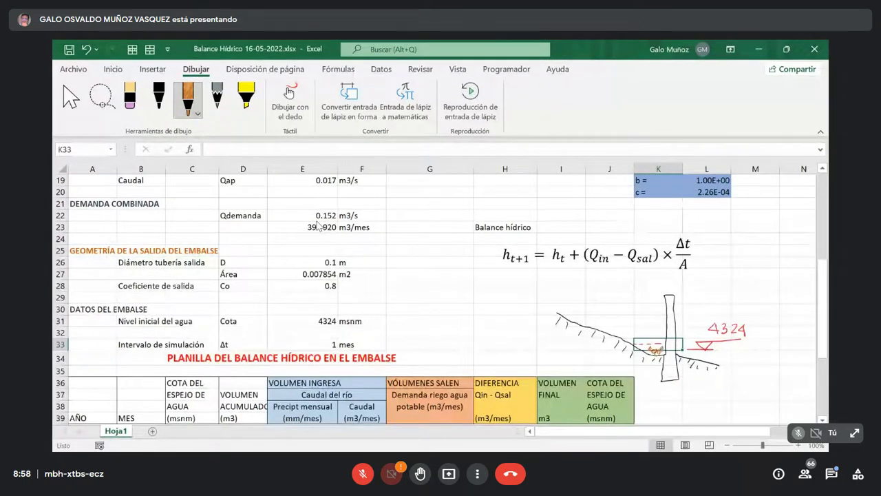
{"action": "left_click_drag", "start_coordinate": [642, 344], "coordinate": [662, 350]}
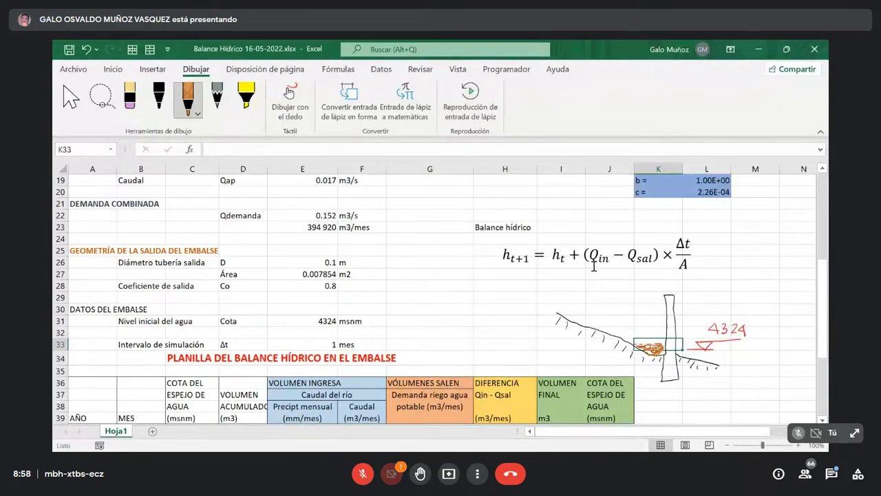
Change the black pen to light blue and draw horizontal water lines between the sloping ground and the dam wall, above the sediment.
{"action": "left_click", "coordinate": [209, 116]}
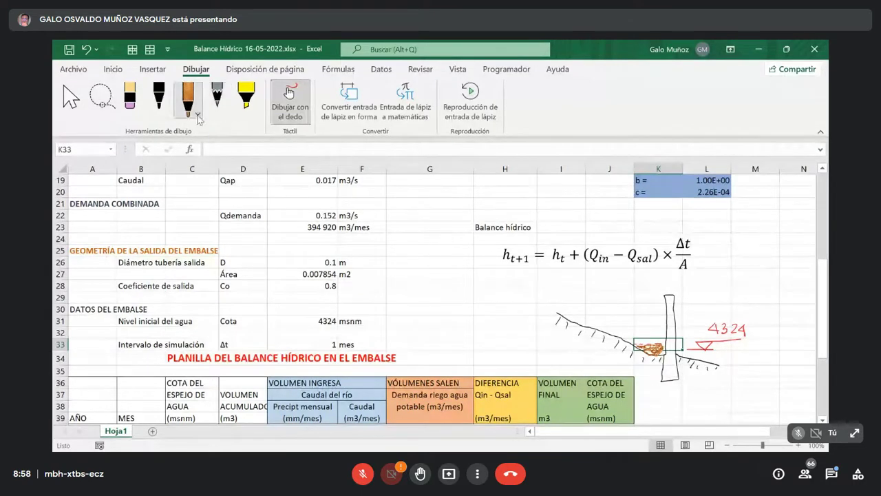
{"action": "left_click", "coordinate": [192, 110]}
{"action": "left_click", "coordinate": [197, 115]}
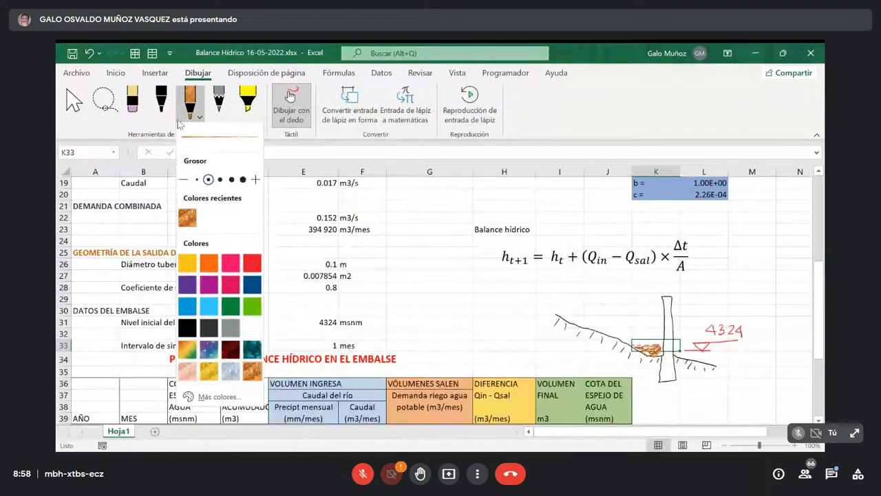
{"action": "left_click", "coordinate": [160, 100]}
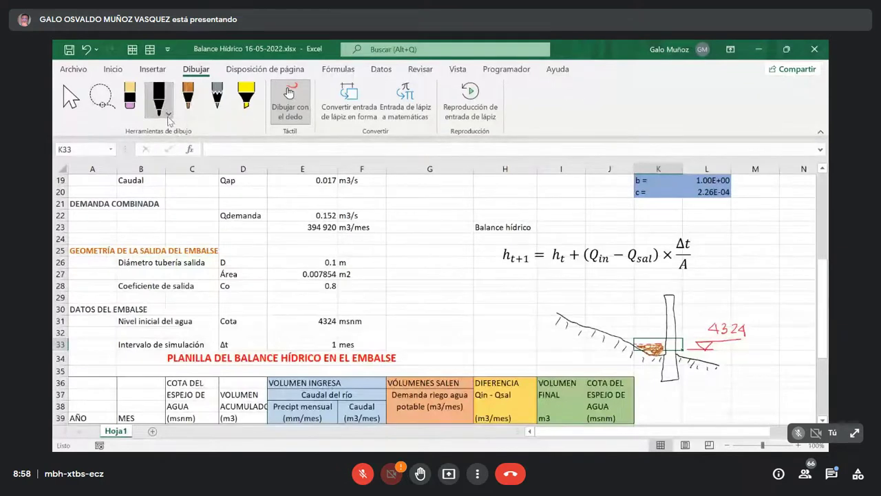
{"action": "left_click", "coordinate": [167, 113]}
{"action": "left_click", "coordinate": [179, 307]}
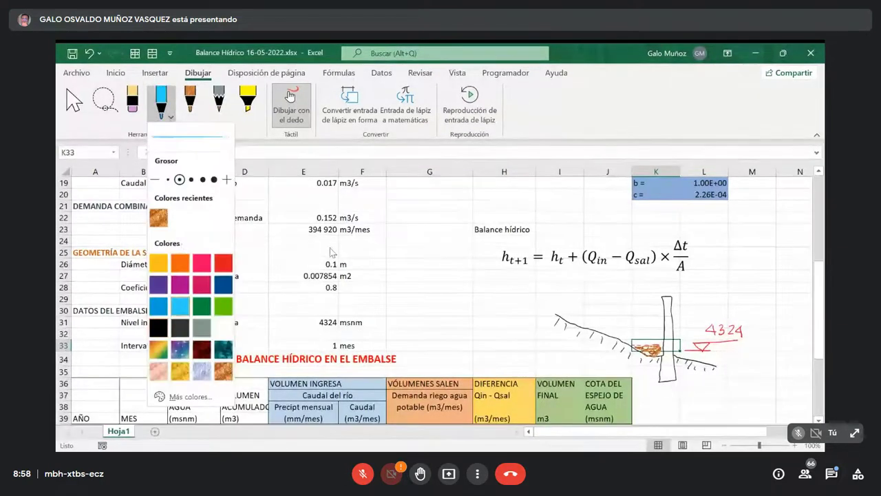
{"action": "left_click", "coordinate": [386, 234]}
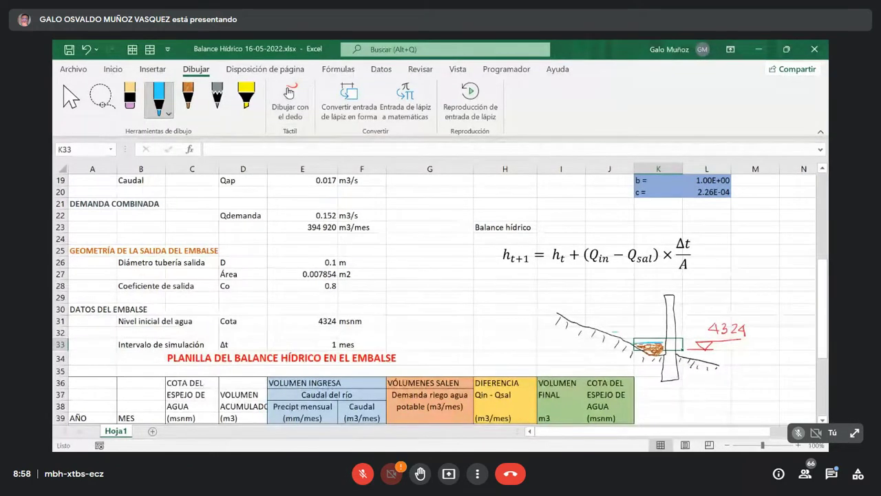
{"action": "left_click_drag", "start_coordinate": [612, 332], "coordinate": [662, 332]}
{"action": "left_click_drag", "start_coordinate": [577, 318], "coordinate": [667, 318]}
{"action": "left_click_drag", "start_coordinate": [563, 310], "coordinate": [659, 310]}
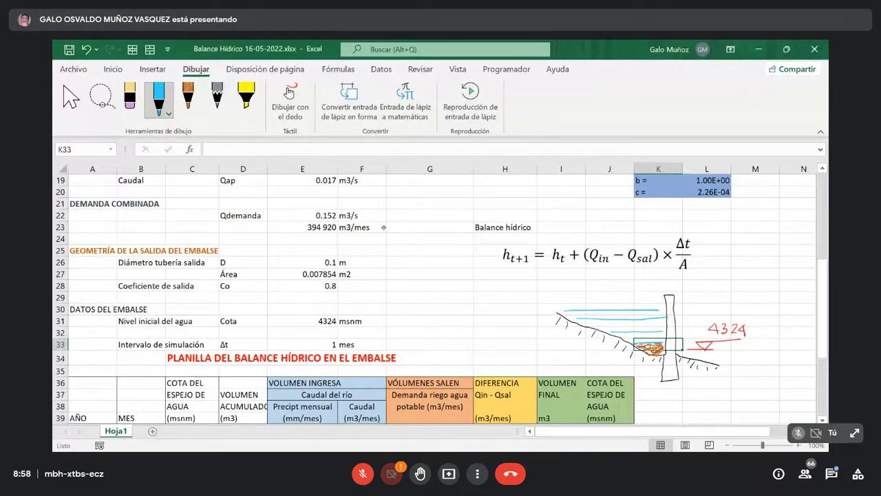
Set the light blue pen to red and sketch axes with a rising curve beside the reservoir, labelling its negative part "-Vol".
{"action": "scroll", "coordinate": [386, 226], "scroll_direction": "down", "scroll_amount": 1}
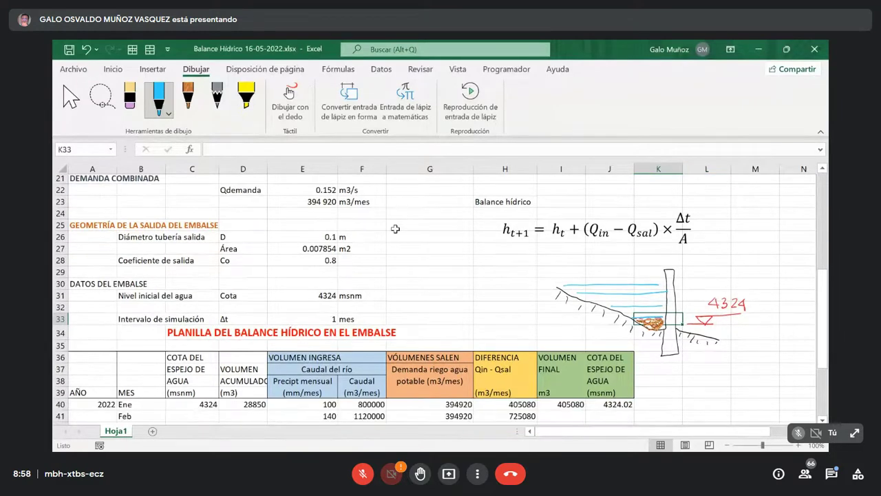
{"action": "left_click", "coordinate": [168, 113]}
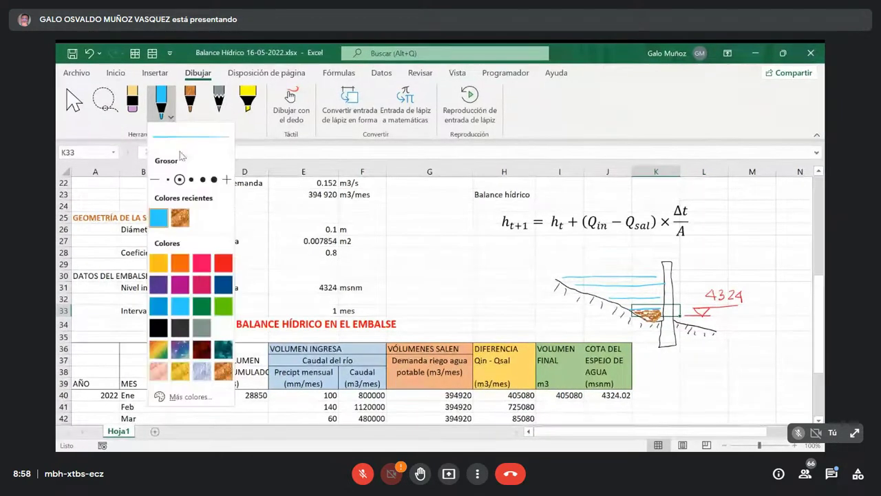
{"action": "left_click", "coordinate": [224, 264]}
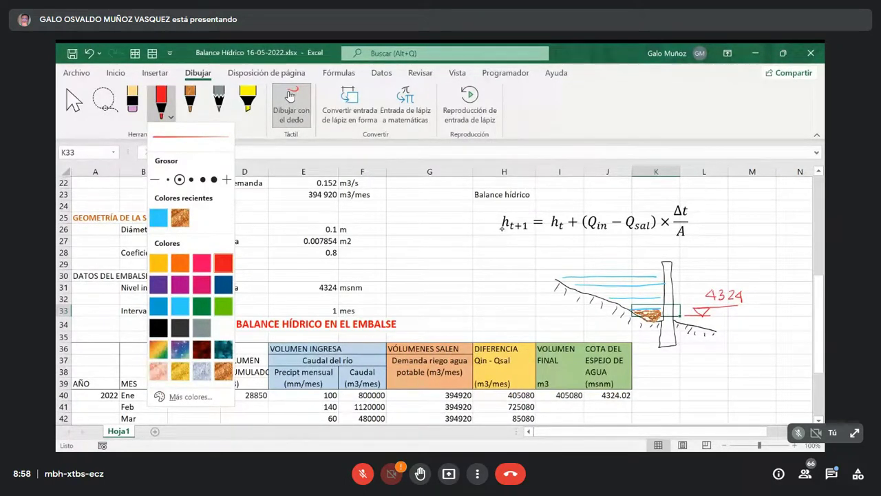
{"action": "left_click_drag", "start_coordinate": [520, 265], "coordinate": [517, 333]}
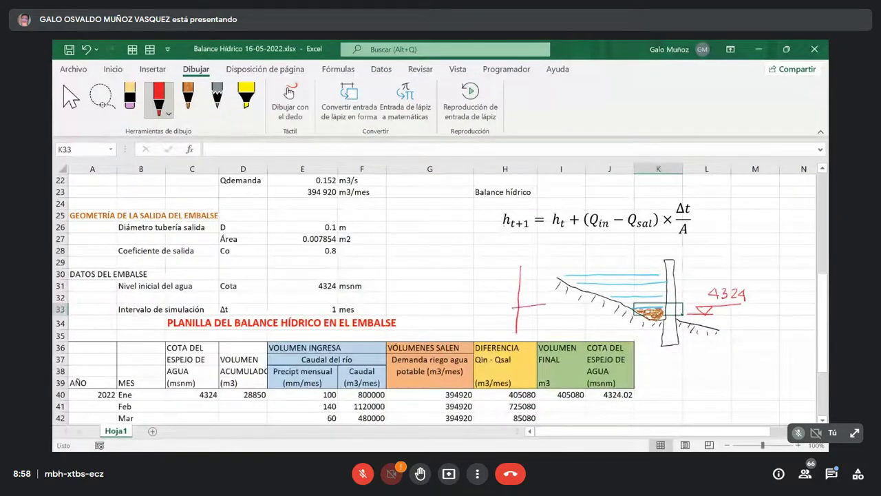
{"action": "left_click_drag", "start_coordinate": [545, 304], "coordinate": [584, 303]}
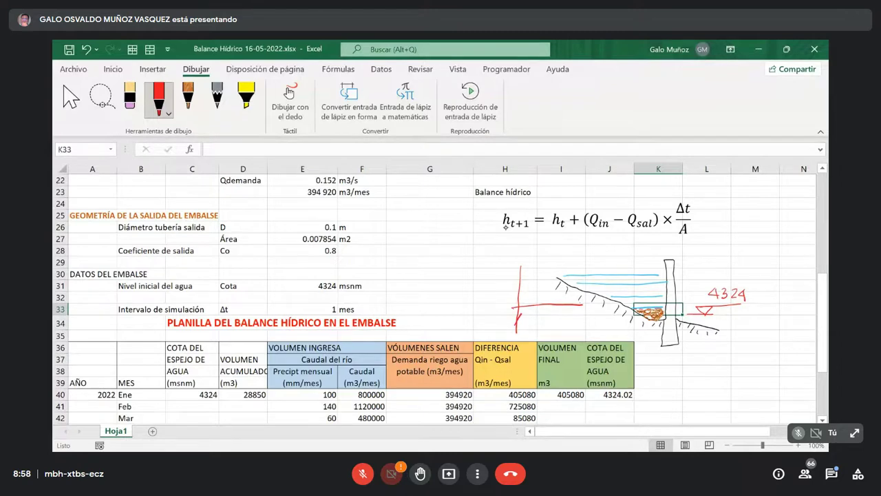
{"action": "mouse_move", "coordinate": [516, 329]}
{"action": "left_mouse_down"}
{"action": "mouse_move", "coordinate": [547, 288]}
{"action": "mouse_move", "coordinate": [589, 266]}
{"action": "left_mouse_up"}
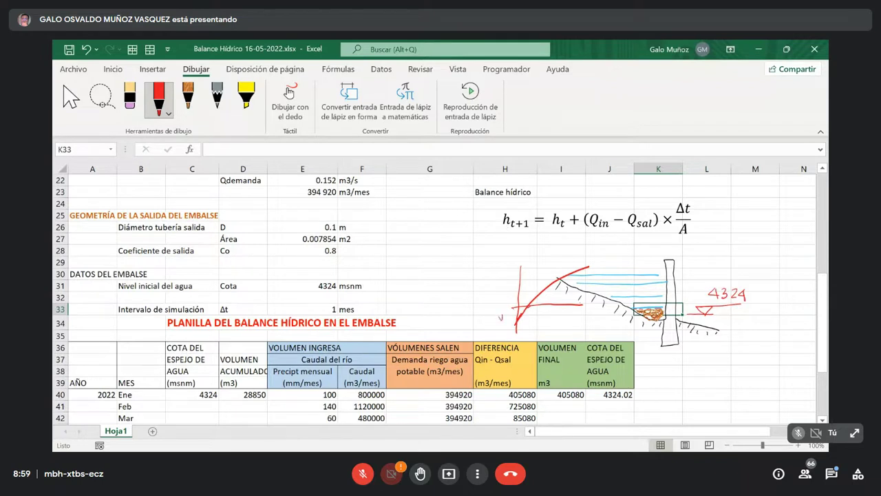
{"action": "left_click_drag", "start_coordinate": [504, 316], "coordinate": [503, 317]}
{"action": "left_click_drag", "start_coordinate": [509, 313], "coordinate": [509, 322]}
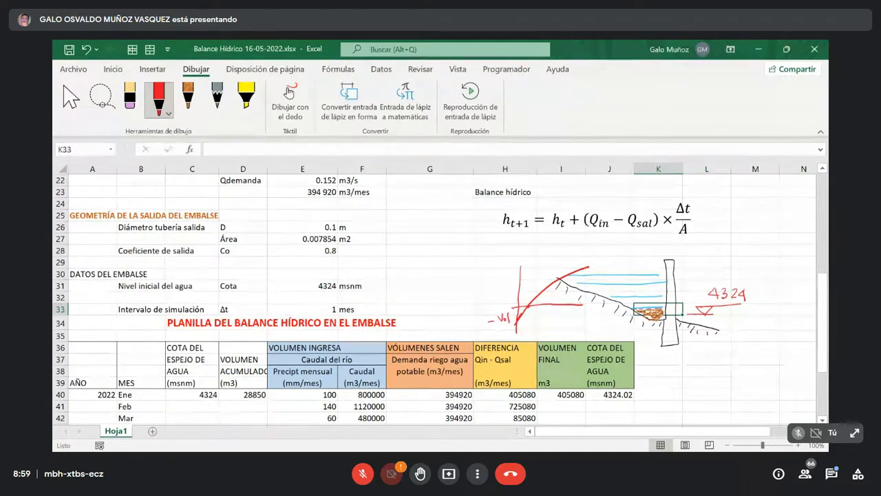
Check January's water level and accumulated volume formulas in C40 and D40.
{"action": "scroll", "coordinate": [228, 378], "scroll_direction": "down", "scroll_amount": 2}
{"action": "scroll", "coordinate": [228, 378], "scroll_direction": "down", "scroll_amount": 2}
{"action": "scroll", "coordinate": [230, 374], "scroll_direction": "up", "scroll_amount": 2}
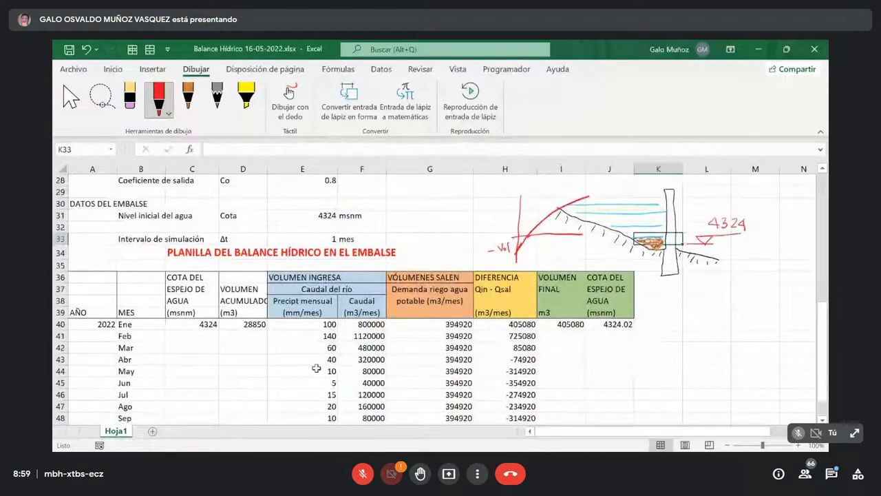
{"action": "left_click", "coordinate": [205, 324]}
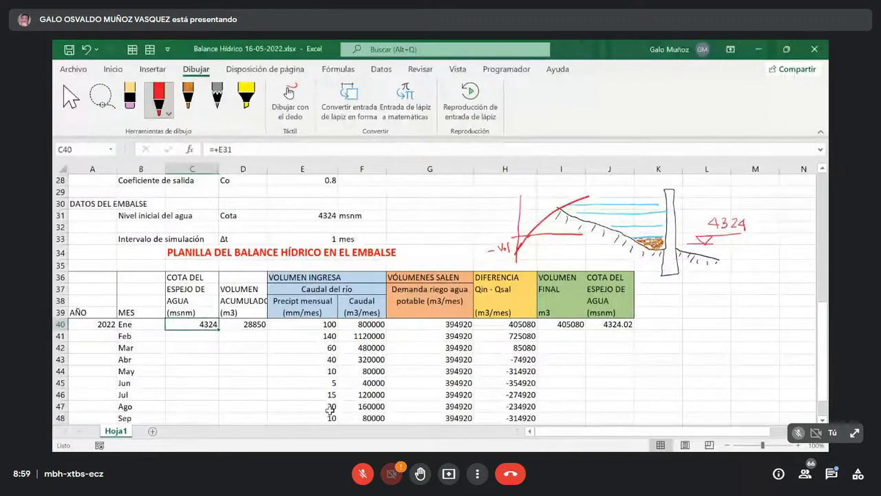
{"action": "left_click", "coordinate": [256, 326]}
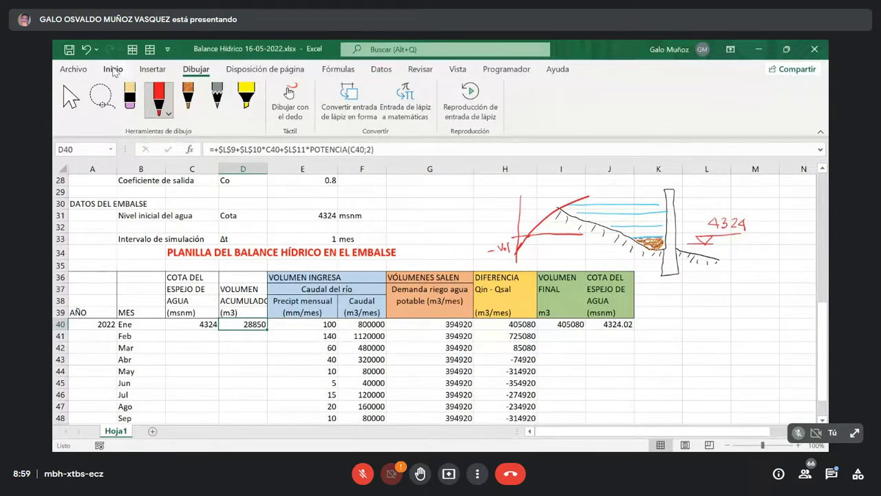
Copy the number format of the monthly demand in E23 to January's accumulated volume in D40.
{"action": "scroll", "coordinate": [365, 265], "scroll_direction": "up", "scroll_amount": 4}
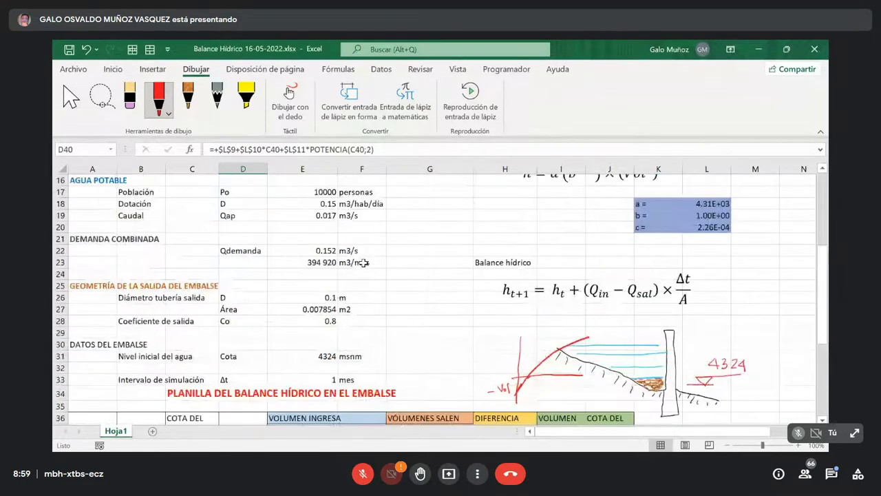
{"action": "scroll", "coordinate": [363, 262], "scroll_direction": "up", "scroll_amount": 5}
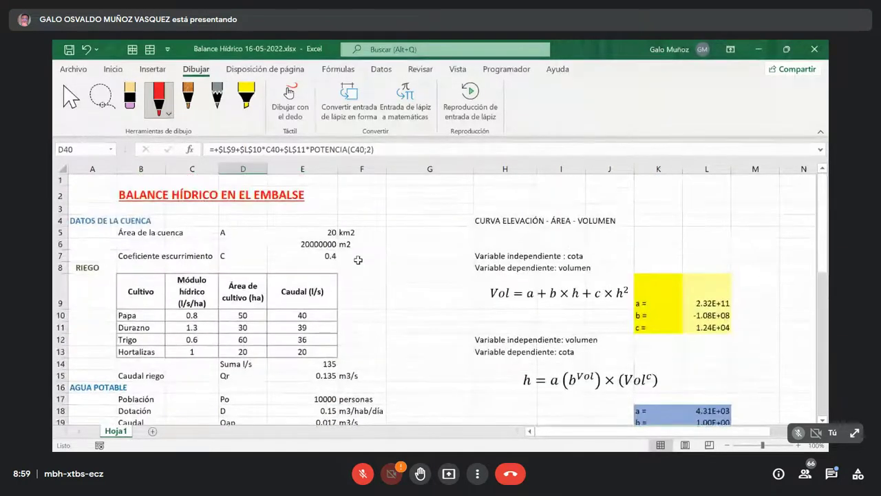
{"action": "scroll", "coordinate": [358, 259], "scroll_direction": "down", "scroll_amount": 4}
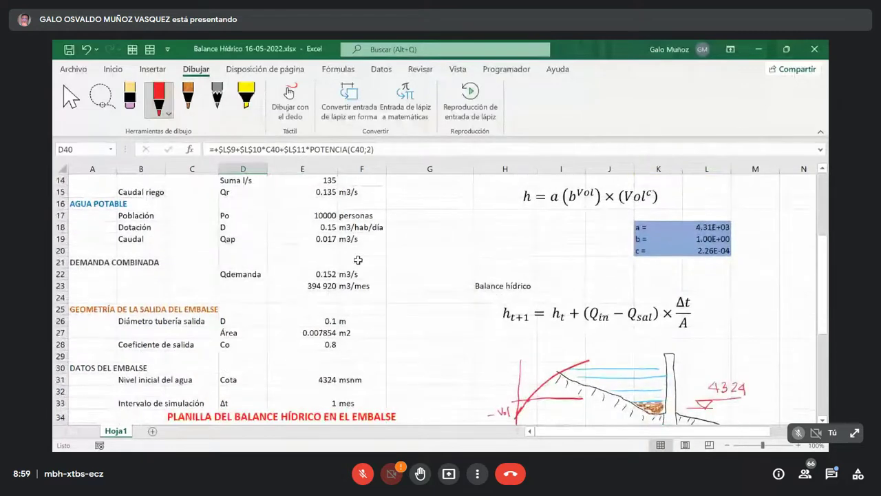
{"action": "scroll", "coordinate": [357, 259], "scroll_direction": "down", "scroll_amount": 1}
{"action": "left_click", "coordinate": [313, 262]}
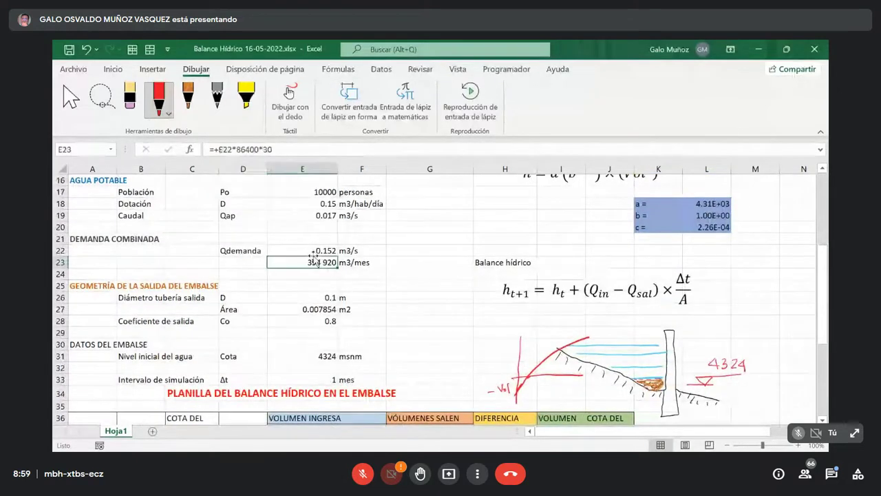
{"action": "left_click", "coordinate": [73, 69]}
{"action": "left_click", "coordinate": [67, 78]}
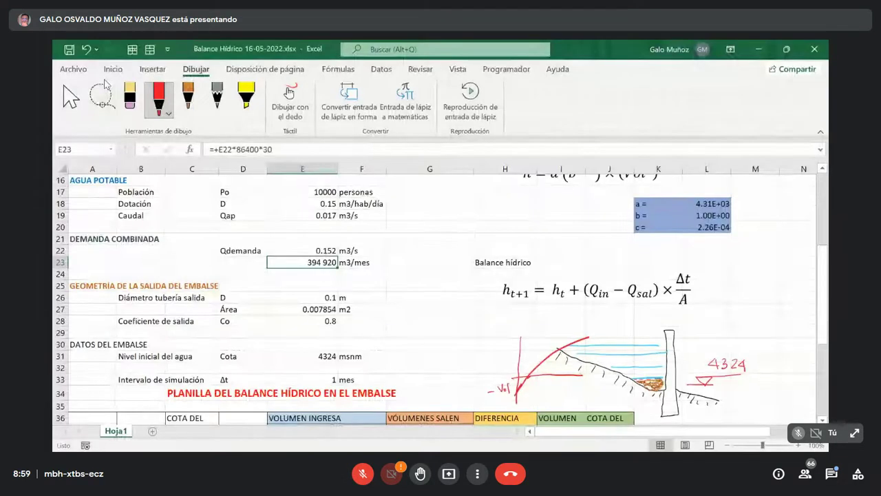
{"action": "left_click", "coordinate": [113, 70]}
{"action": "left_click", "coordinate": [88, 116]}
{"action": "scroll", "coordinate": [251, 404], "scroll_direction": "down", "scroll_amount": 3}
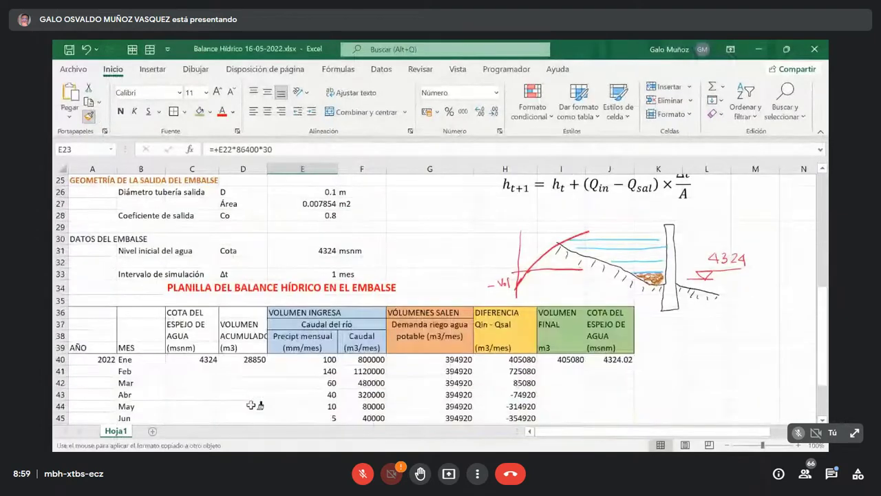
{"action": "left_click", "coordinate": [256, 359]}
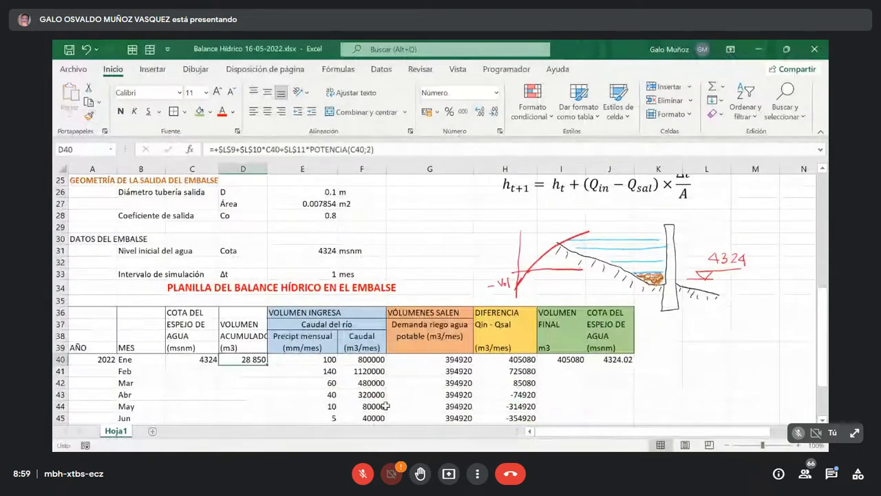
Review the January to December rows of the balance table and select January's precipitation in E40.
{"action": "scroll", "coordinate": [386, 406], "scroll_direction": "down", "scroll_amount": 2}
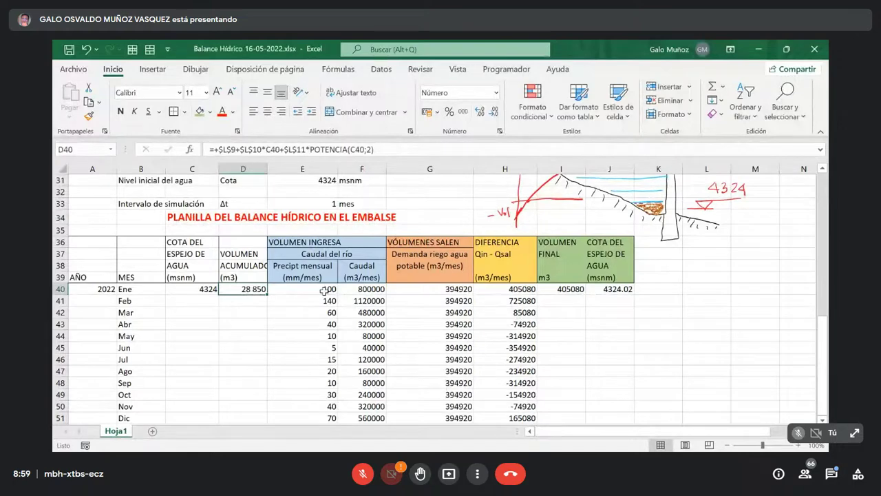
{"action": "left_click", "coordinate": [305, 287]}
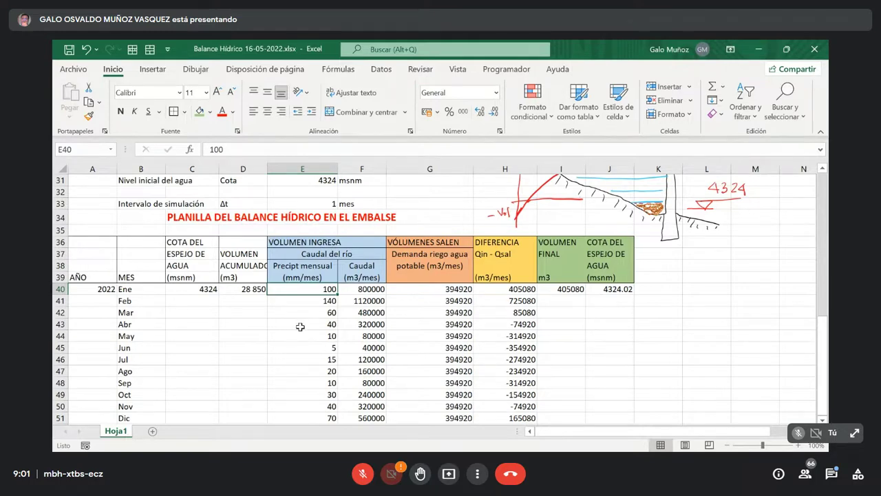
Check the basin area conversion formula in E6 and January's river flow formula in F40.
{"action": "scroll", "coordinate": [300, 327], "scroll_direction": "up", "scroll_amount": 4}
{"action": "scroll", "coordinate": [301, 326], "scroll_direction": "up", "scroll_amount": 6}
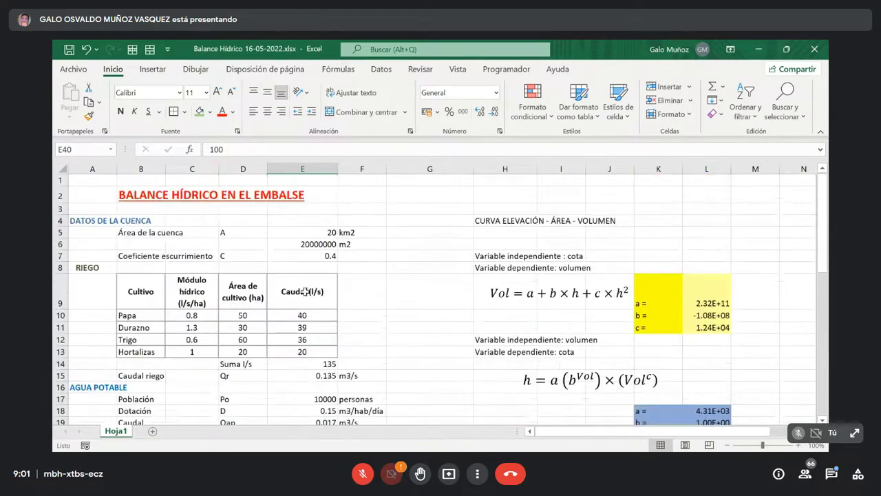
{"action": "left_click", "coordinate": [308, 243]}
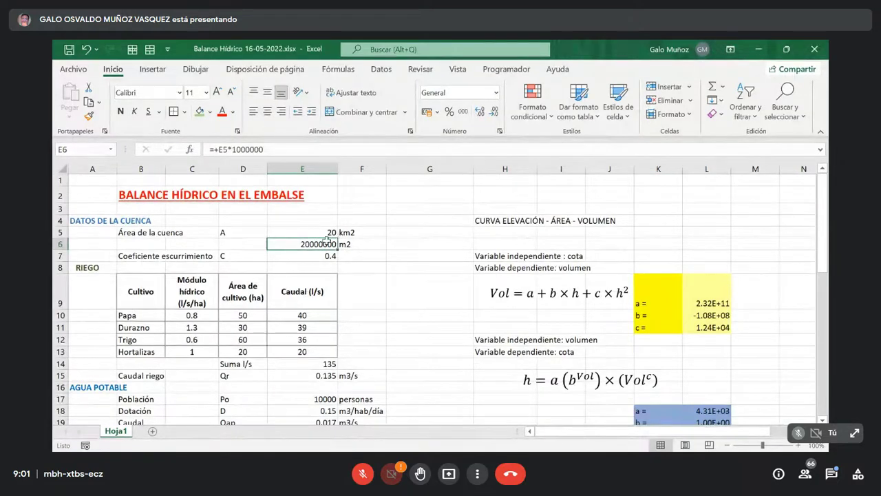
{"action": "scroll", "coordinate": [328, 243], "scroll_direction": "down", "scroll_amount": 8}
{"action": "scroll", "coordinate": [328, 243], "scroll_direction": "down", "scroll_amount": 8}
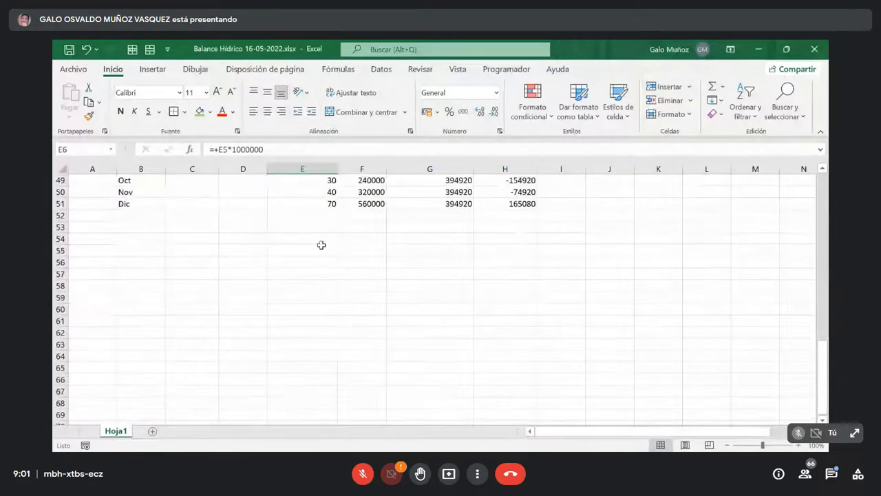
{"action": "scroll", "coordinate": [309, 239], "scroll_direction": "up", "scroll_amount": 4}
{"action": "scroll", "coordinate": [309, 239], "scroll_direction": "up", "scroll_amount": 1}
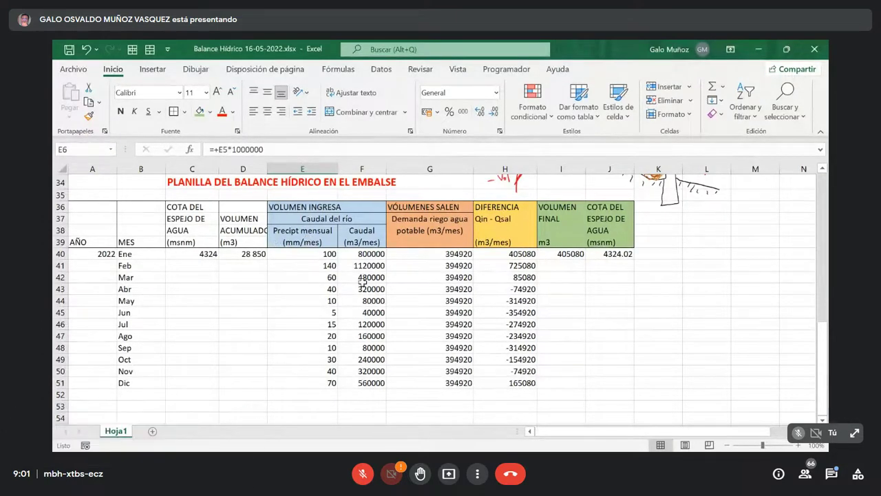
{"action": "left_click", "coordinate": [358, 256]}
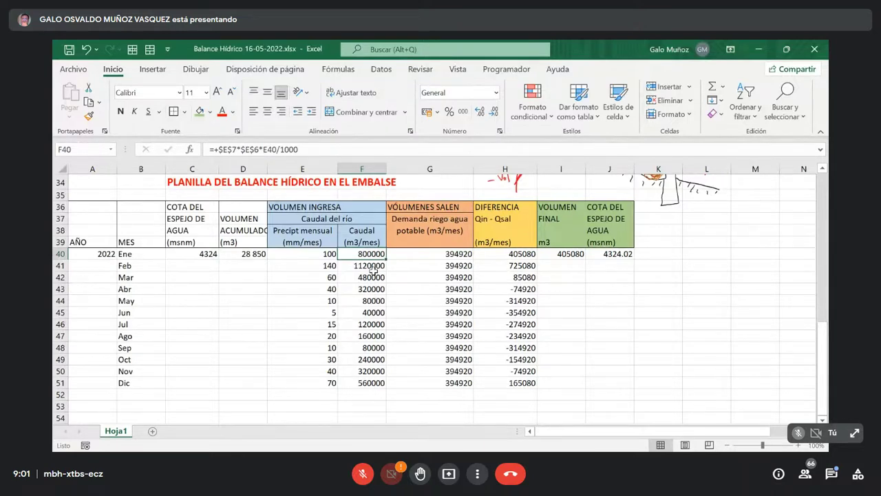
{"action": "key", "text": "F2"}
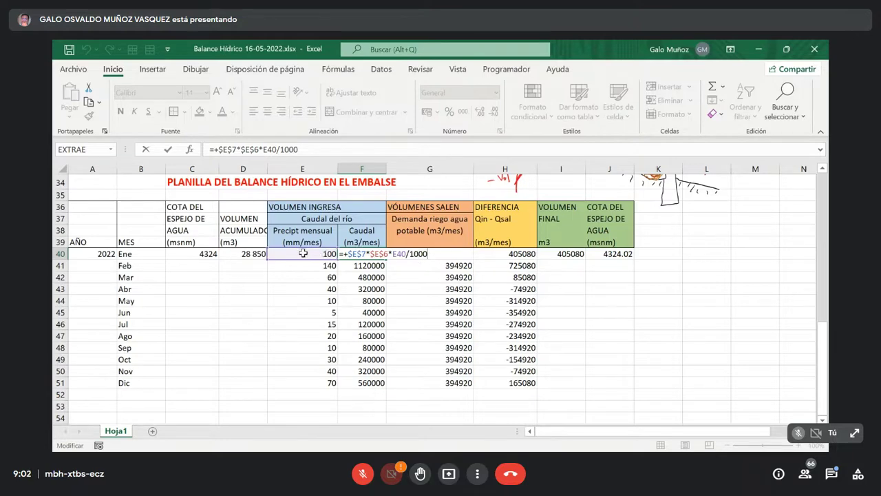
{"action": "key", "text": "Return"}
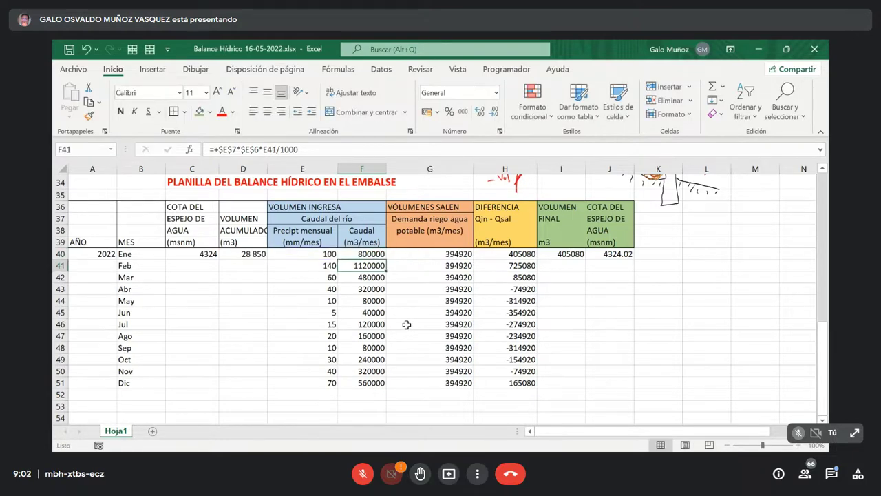
Copy the number format of January's accumulated volume in D40 to the river flow in F40.
{"action": "left_click", "coordinate": [251, 256]}
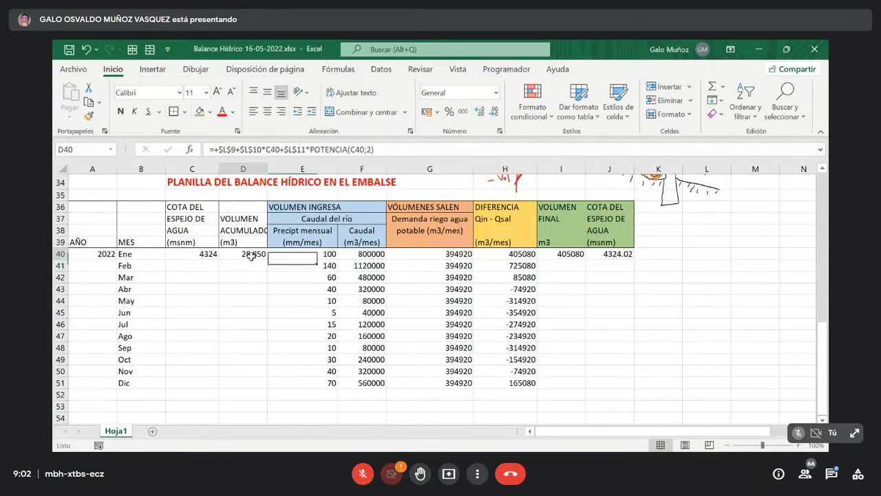
{"action": "left_click", "coordinate": [87, 116]}
{"action": "left_click", "coordinate": [370, 253]}
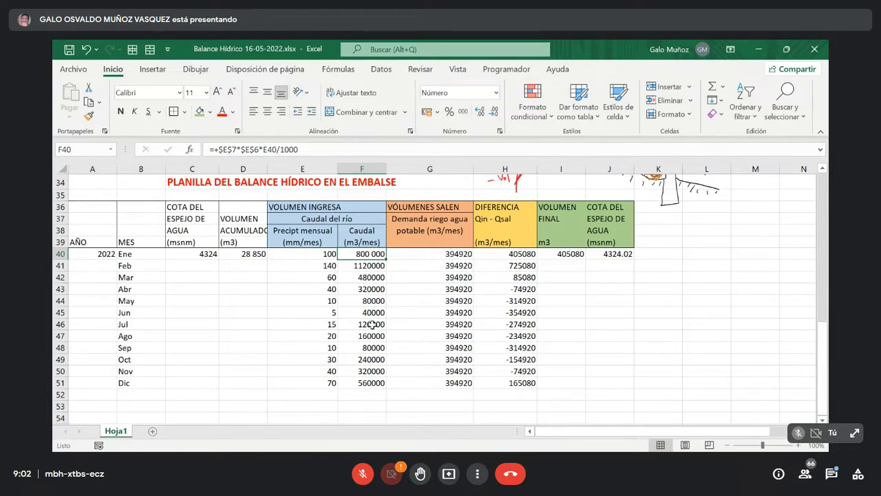
Trace the cells referenced by January's river flow formula in F40 to the basin area and runoff coefficient.
{"action": "key", "text": "F2"}
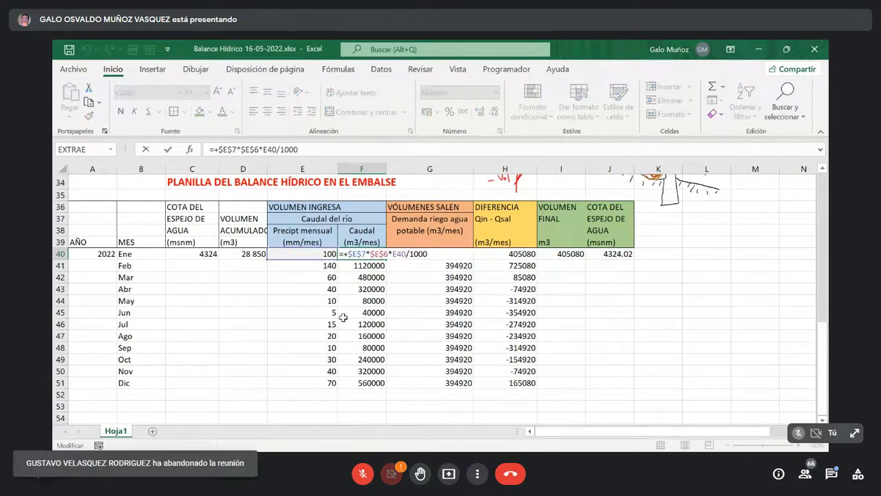
{"action": "scroll", "coordinate": [342, 315], "scroll_direction": "up", "scroll_amount": 7}
{"action": "scroll", "coordinate": [342, 315], "scroll_direction": "up", "scroll_amount": 4}
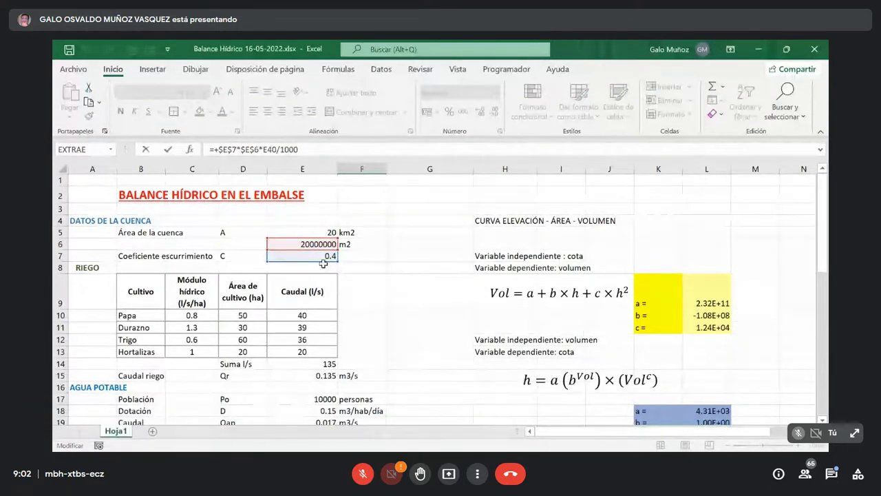
{"action": "scroll", "coordinate": [323, 264], "scroll_direction": "down", "scroll_amount": 7}
{"action": "scroll", "coordinate": [323, 264], "scroll_direction": "down", "scroll_amount": 3}
{"action": "left_click", "coordinate": [403, 335]}
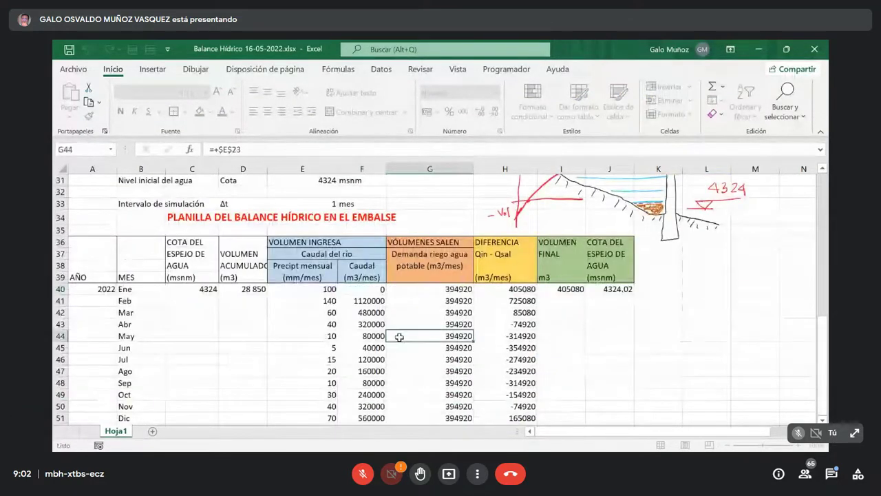
Copy the number format of F40 to January's demand in G40 and the inflow-outflow difference in H40.
{"action": "left_click", "coordinate": [358, 290]}
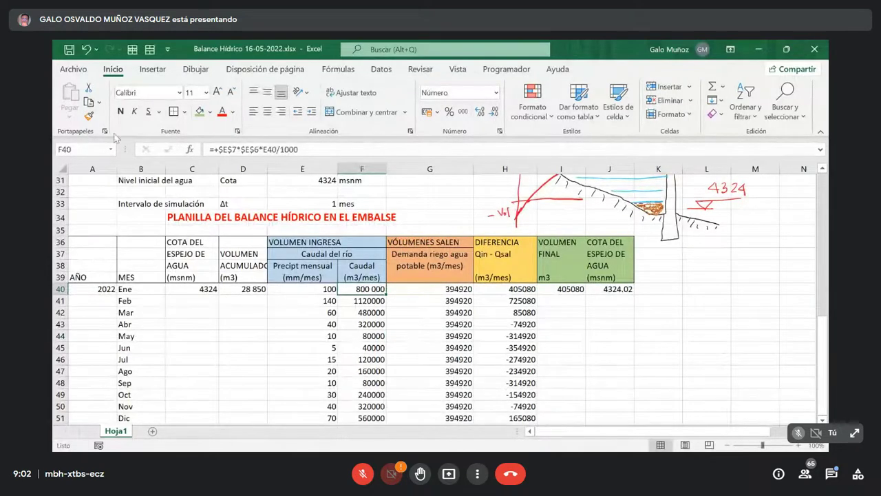
{"action": "left_click", "coordinate": [88, 116]}
{"action": "left_click", "coordinate": [447, 289]}
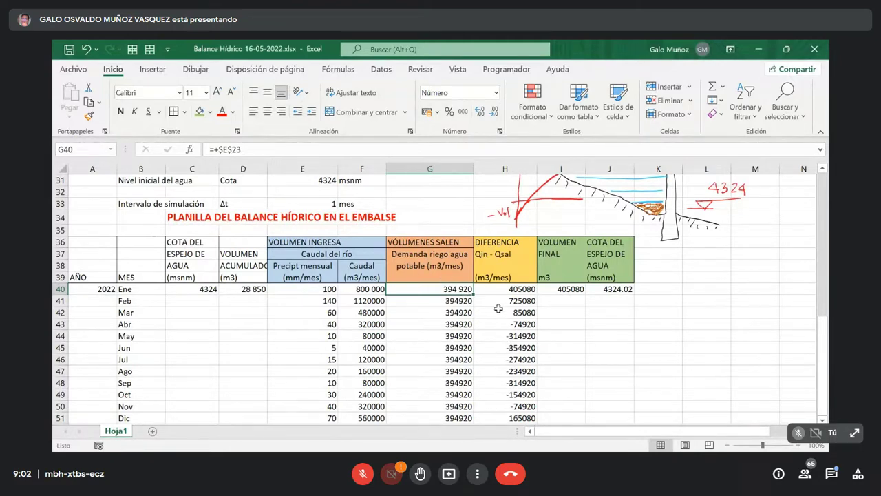
{"action": "left_click", "coordinate": [87, 121]}
{"action": "left_click", "coordinate": [509, 289]}
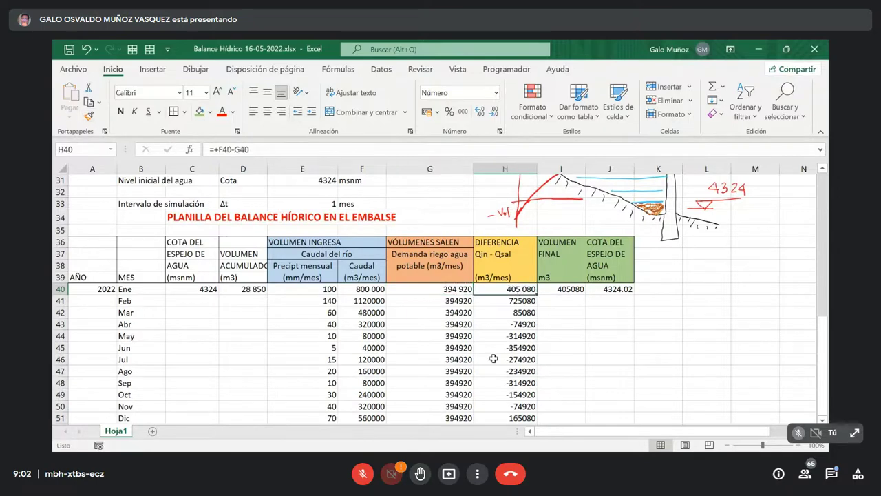
Compare January's difference formula in H40 with the Qin − Qsal term of the water balance equation.
{"action": "key", "text": "F2"}
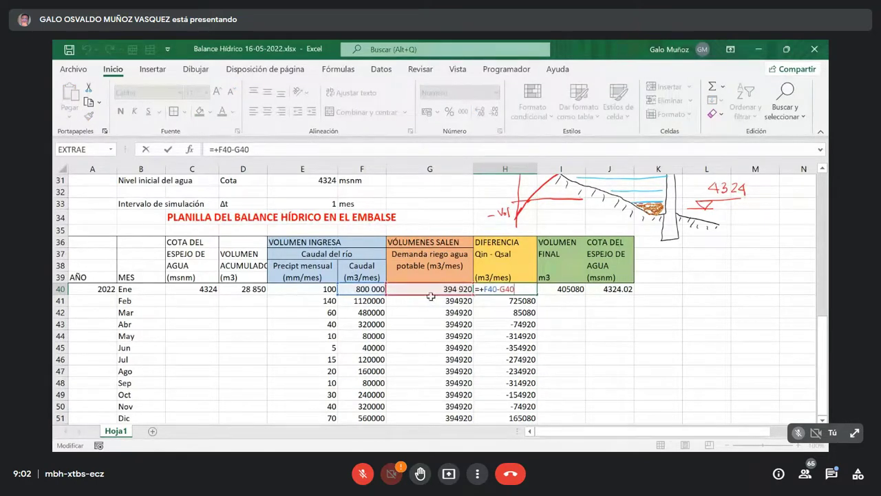
{"action": "key", "text": "Escape"}
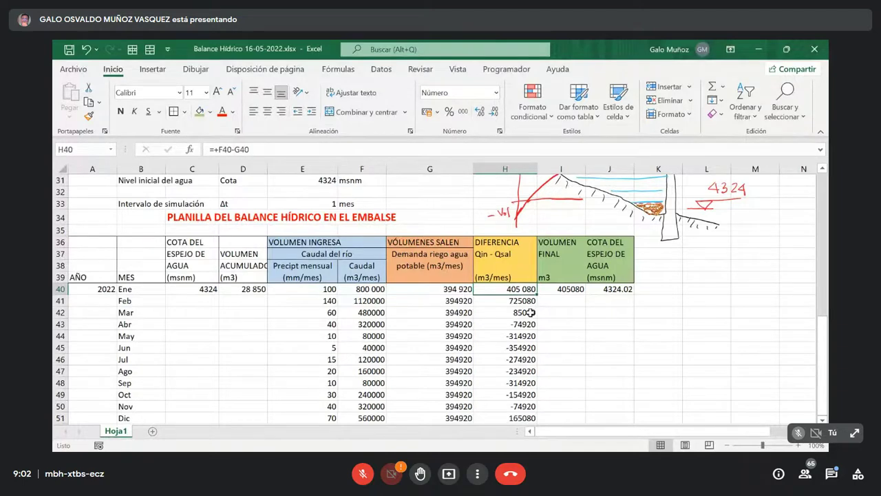
{"action": "scroll", "coordinate": [533, 314], "scroll_direction": "up", "scroll_amount": 4}
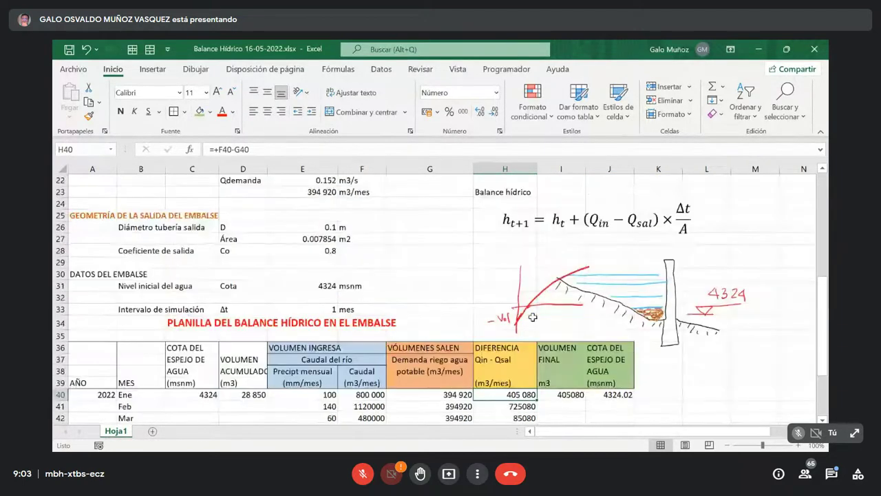
{"action": "left_click", "coordinate": [586, 260]}
{"action": "left_click_drag", "start_coordinate": [586, 259], "coordinate": [651, 259]}
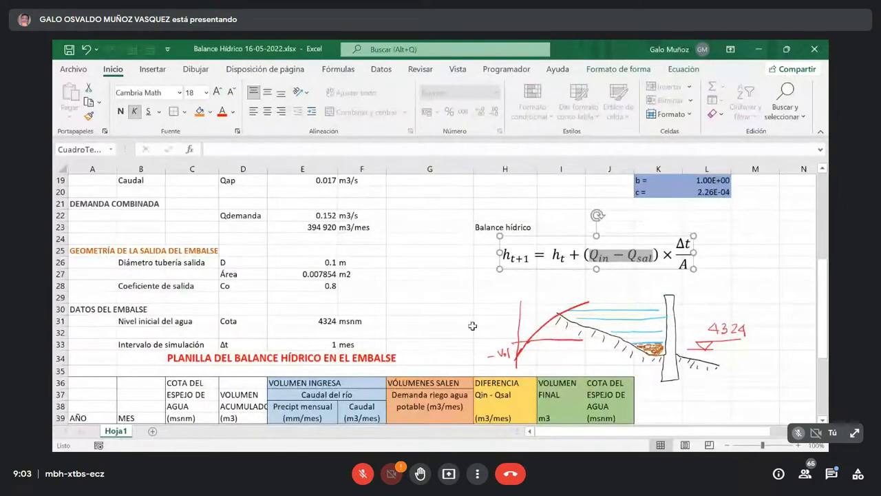
{"action": "scroll", "coordinate": [445, 309], "scroll_direction": "down", "scroll_amount": 2}
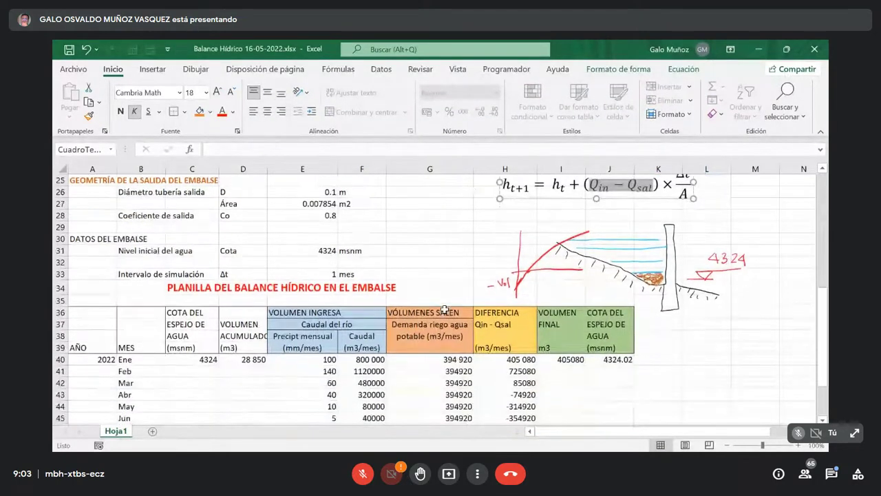
{"action": "left_click", "coordinate": [509, 361]}
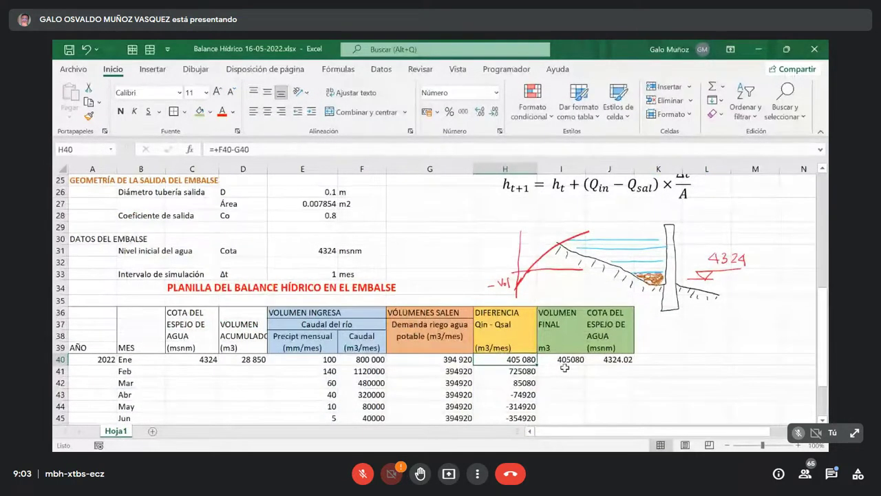
{"action": "scroll", "coordinate": [578, 355], "scroll_direction": "up", "scroll_amount": 1}
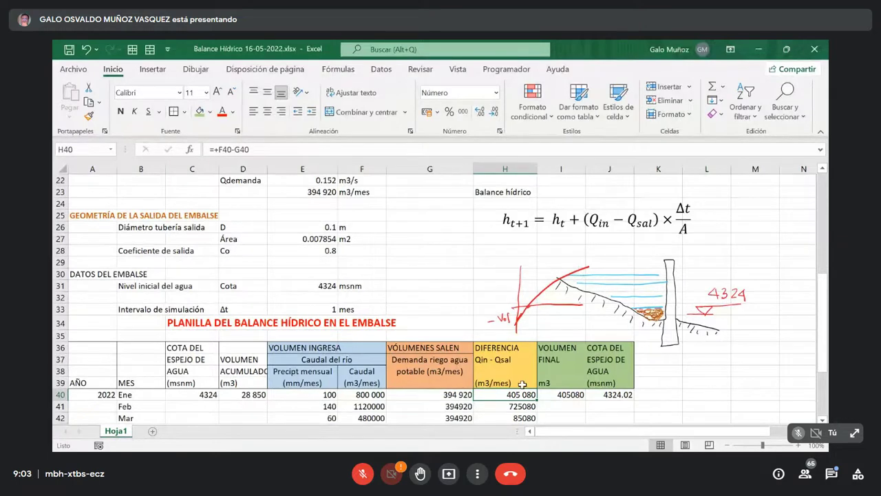
Check January's final volume formula in I40 and trace the final water level formula in J40 to its source cells.
{"action": "left_click", "coordinate": [570, 396]}
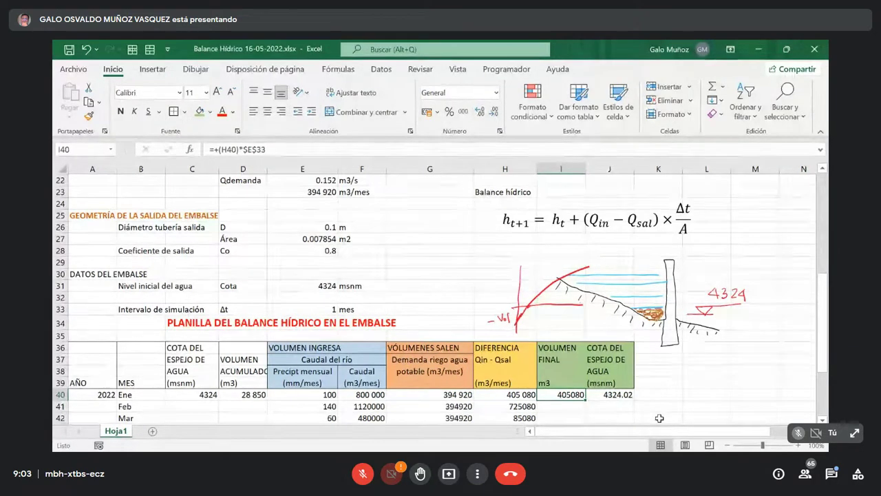
{"action": "left_click", "coordinate": [623, 396]}
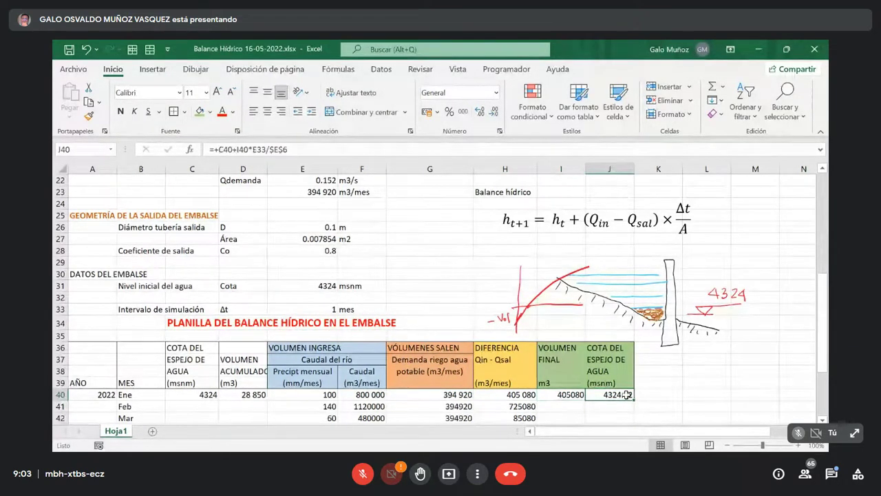
{"action": "key", "text": "F2"}
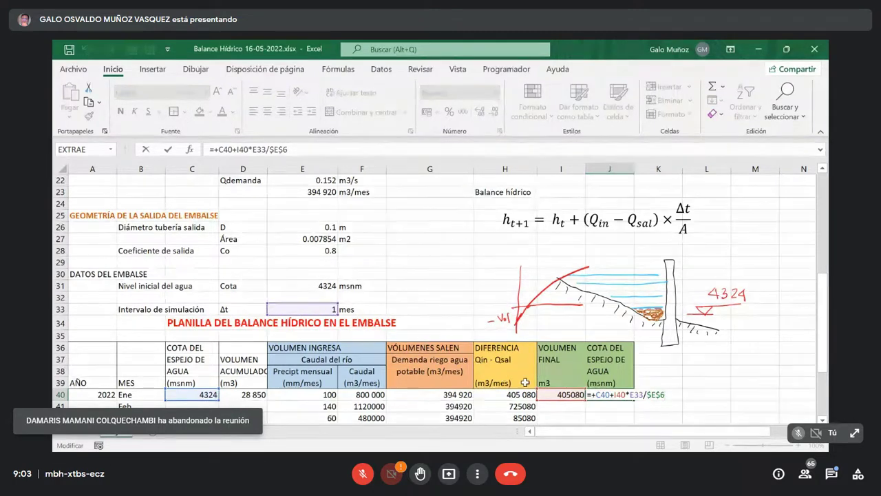
{"action": "scroll", "coordinate": [523, 384], "scroll_direction": "up", "scroll_amount": 3}
{"action": "scroll", "coordinate": [523, 384], "scroll_direction": "up", "scroll_amount": 4}
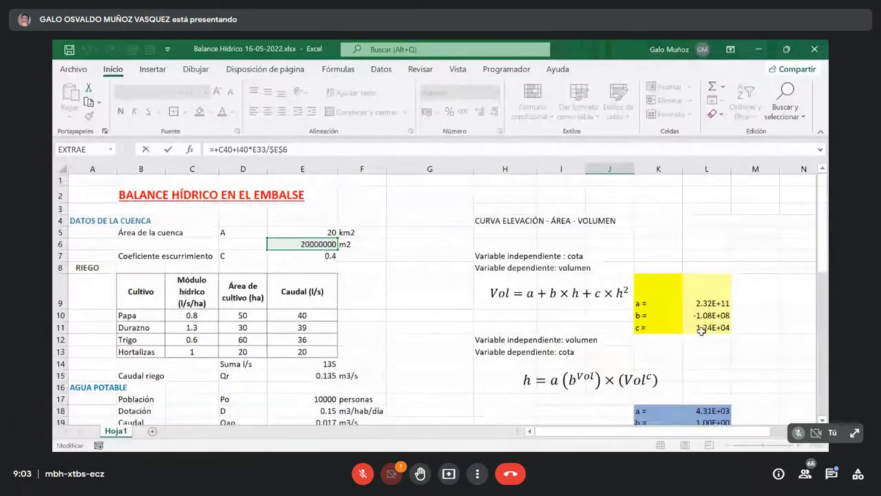
{"action": "key", "text": "Return"}
{"action": "scroll", "coordinate": [623, 427], "scroll_direction": "down", "scroll_amount": 1}
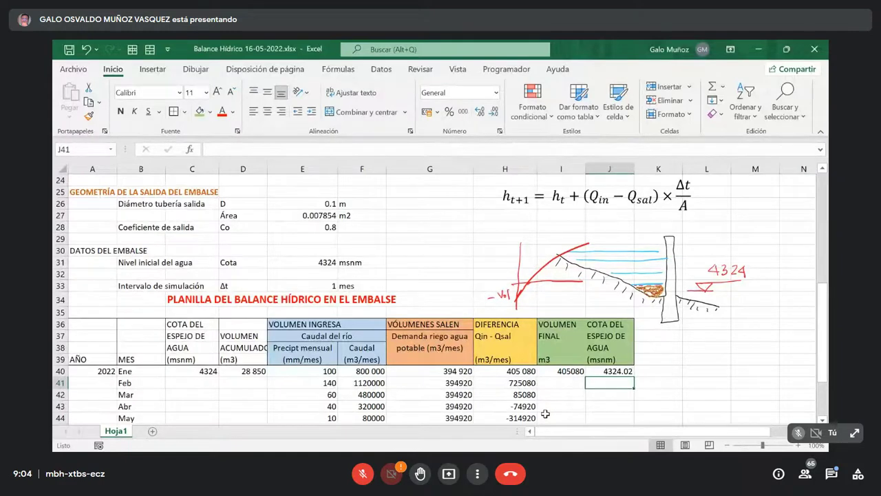
Apply the Científica (scientific) number format to the basin area in square metres in E6.
{"action": "scroll", "coordinate": [545, 413], "scroll_direction": "up", "scroll_amount": 8}
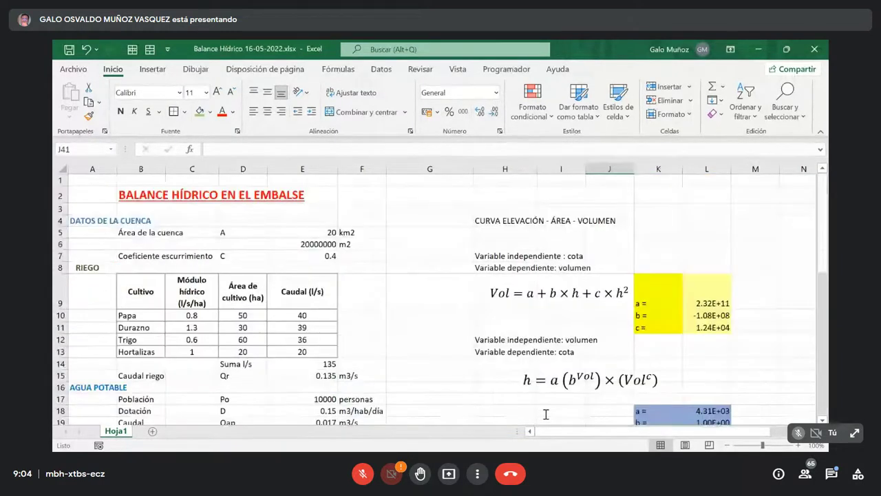
{"action": "left_click", "coordinate": [320, 234]}
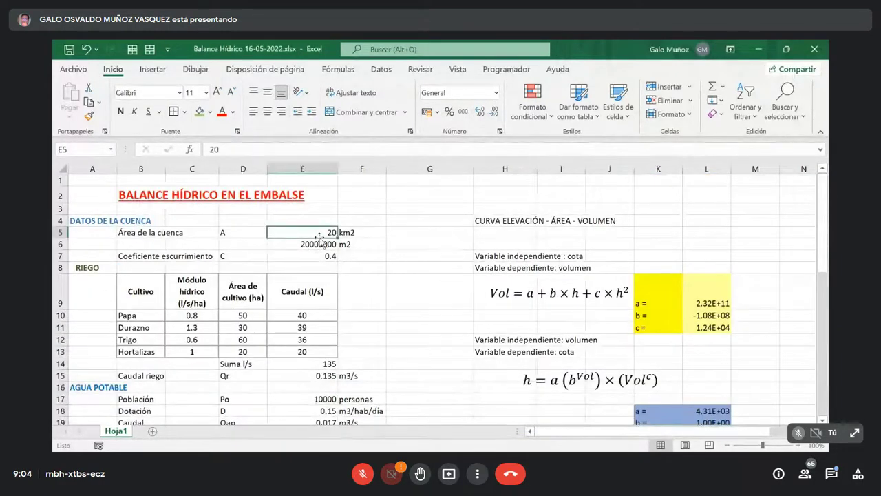
{"action": "left_click", "coordinate": [321, 244]}
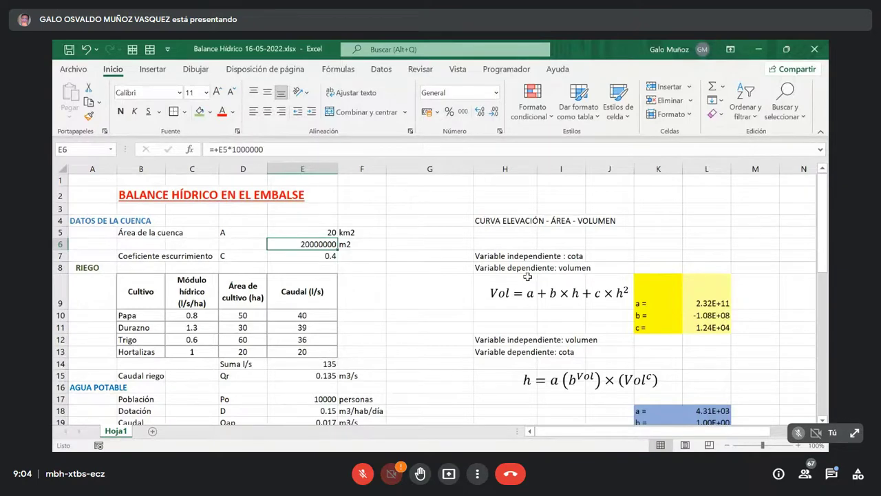
{"action": "left_click", "coordinate": [494, 98]}
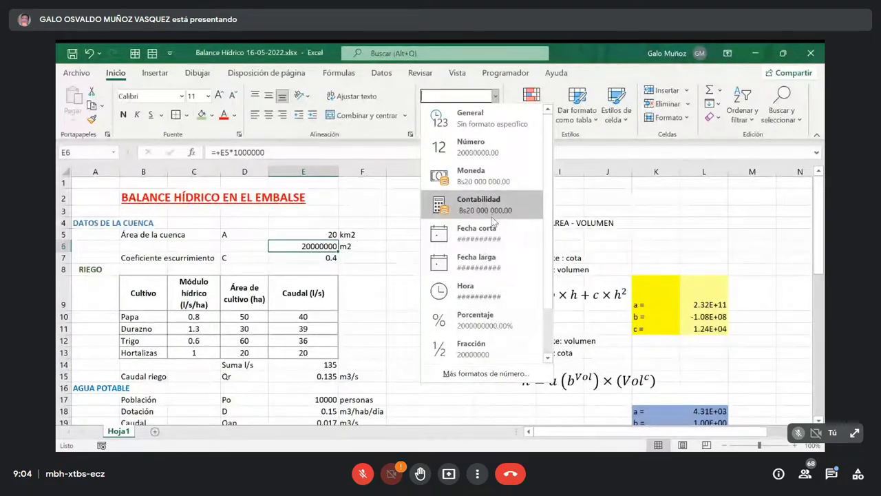
{"action": "scroll", "coordinate": [493, 220], "scroll_direction": "down", "scroll_amount": 2}
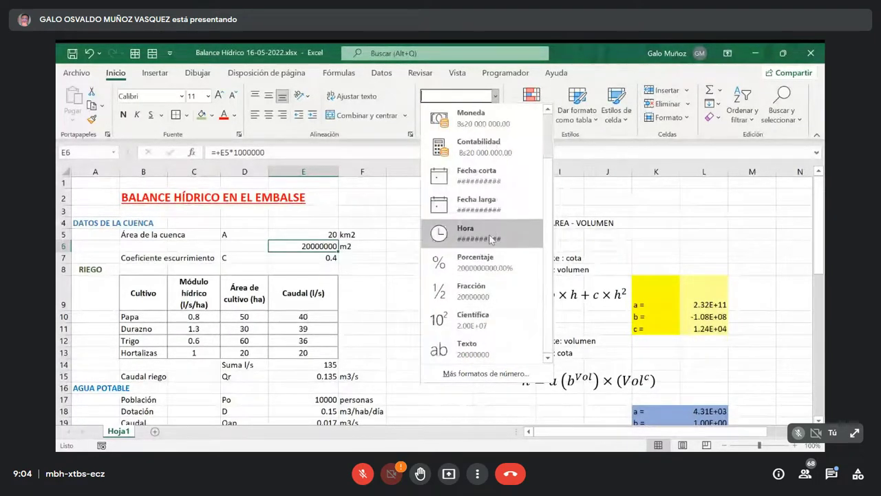
{"action": "left_click", "coordinate": [482, 322]}
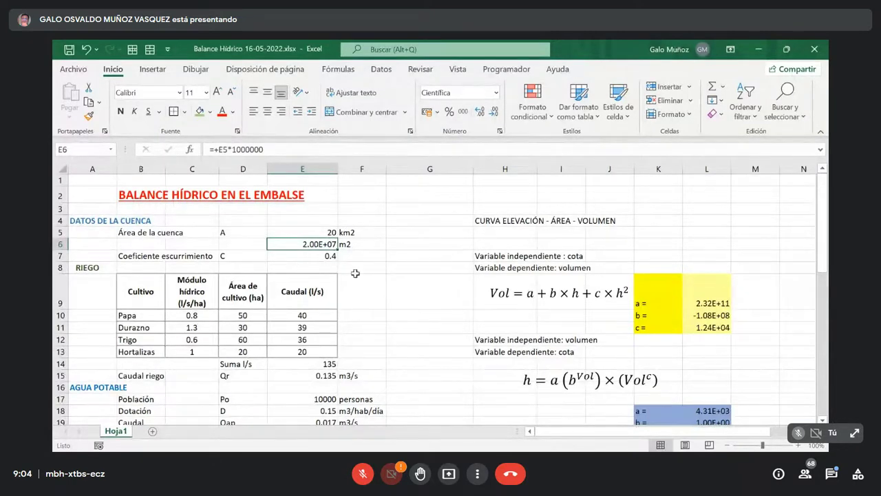
{"action": "scroll", "coordinate": [358, 284], "scroll_direction": "down", "scroll_amount": 11}
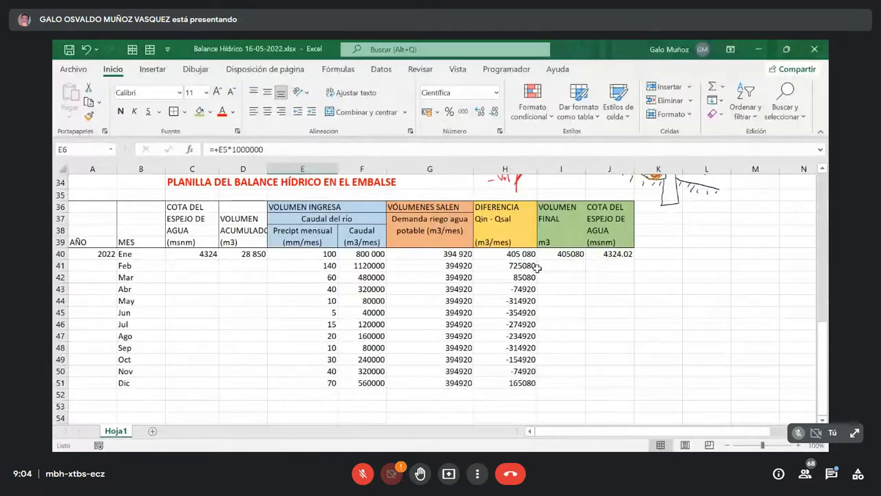
{"action": "scroll", "coordinate": [535, 268], "scroll_direction": "up", "scroll_amount": 2}
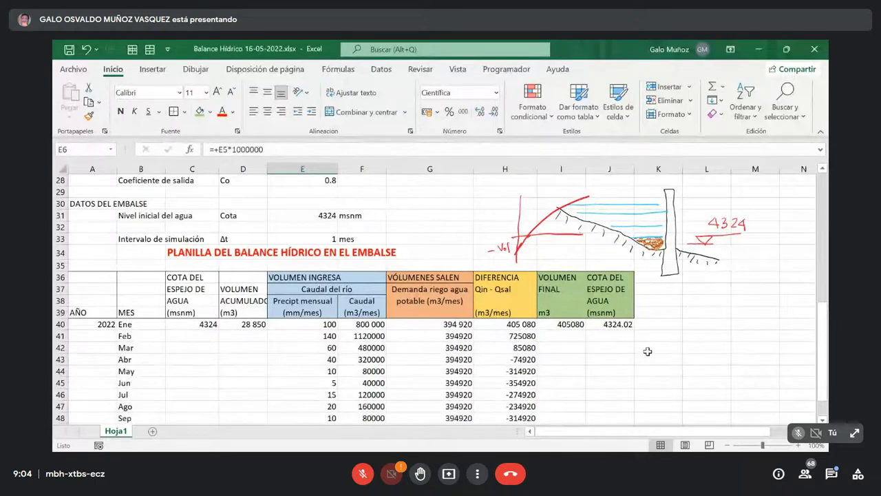
Review January's final water level formula in J40 alongside the final volume in I40.
{"action": "scroll", "coordinate": [189, 321], "scroll_direction": "up", "scroll_amount": 3}
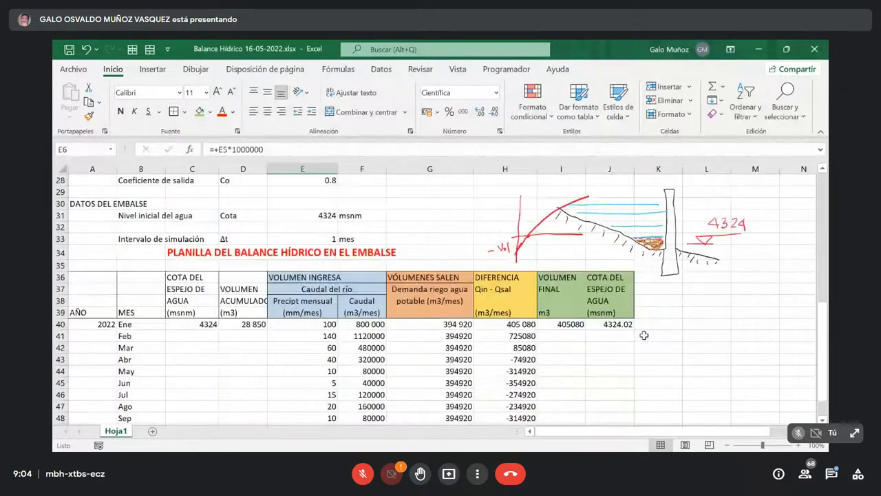
{"action": "scroll", "coordinate": [651, 340], "scroll_direction": "down", "scroll_amount": 3}
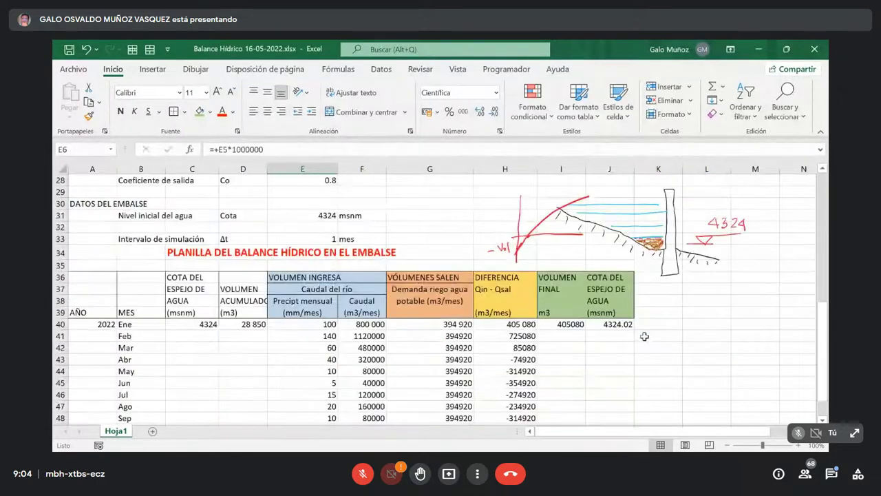
{"action": "left_click", "coordinate": [609, 324]}
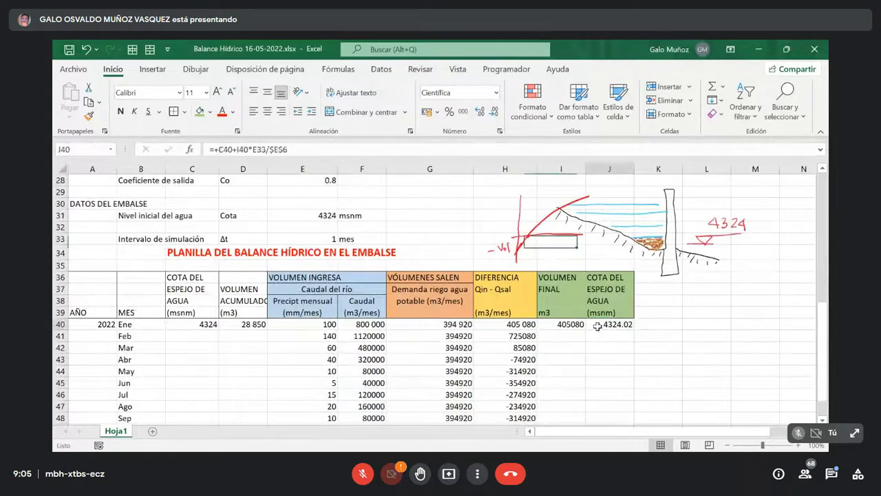
{"action": "left_click", "coordinate": [561, 327]}
{"action": "left_click", "coordinate": [629, 325]}
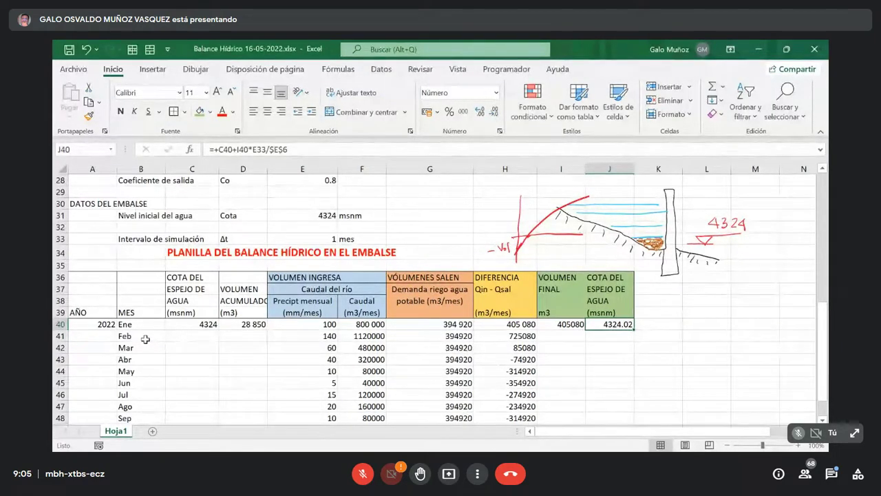
Link February's initial water level in C41 to January's final water level in J40.
{"action": "left_click", "coordinate": [183, 338]}
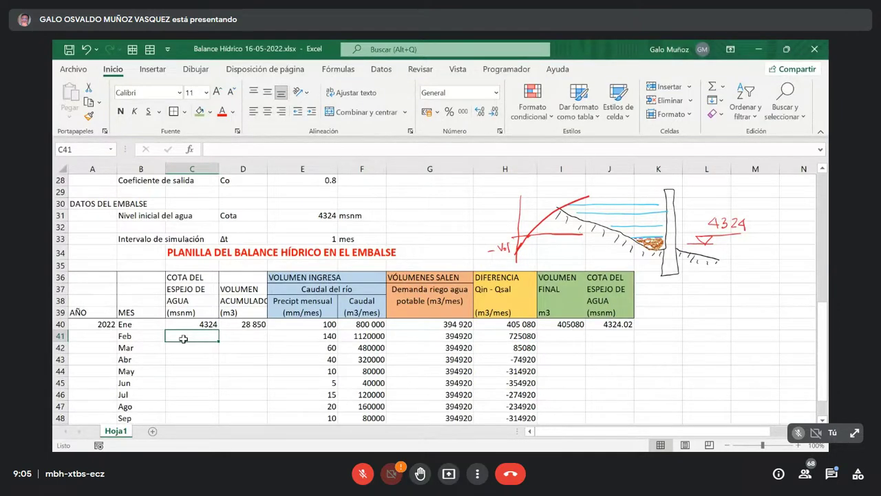
{"action": "type", "text": "+"}
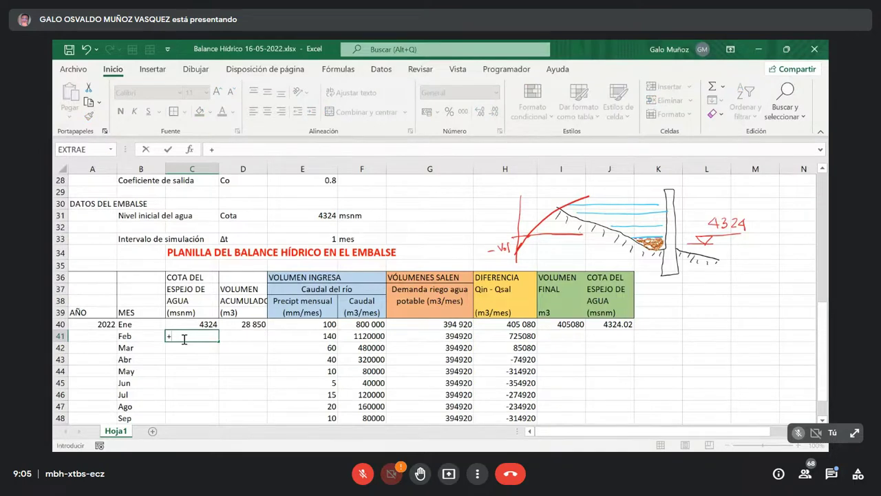
{"action": "key", "text": "Up"}
{"action": "key", "text": "Right"}
{"action": "key", "text": "Right"}
{"action": "key", "text": "Right"}
{"action": "key", "text": "Right"}
{"action": "key", "text": "Right"}
{"action": "key", "text": "Right"}
{"action": "key", "text": "Right"}
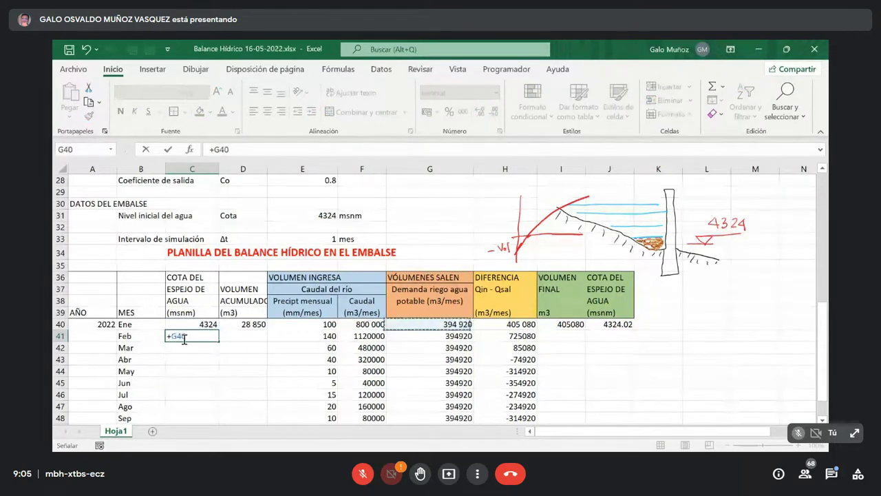
{"action": "key", "text": "Return"}
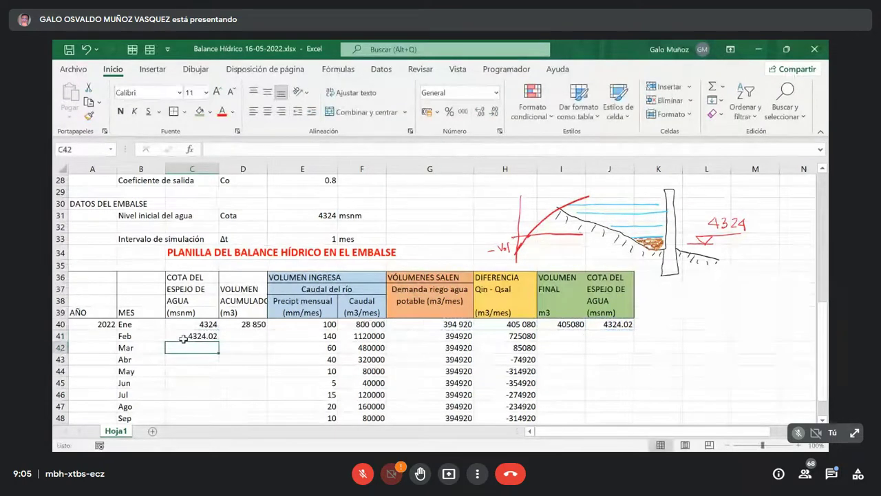
Draw a red arrow about 17.15 cm wide from January's final level in J40 back to February's initial level in C41.
{"action": "left_click", "coordinate": [183, 338]}
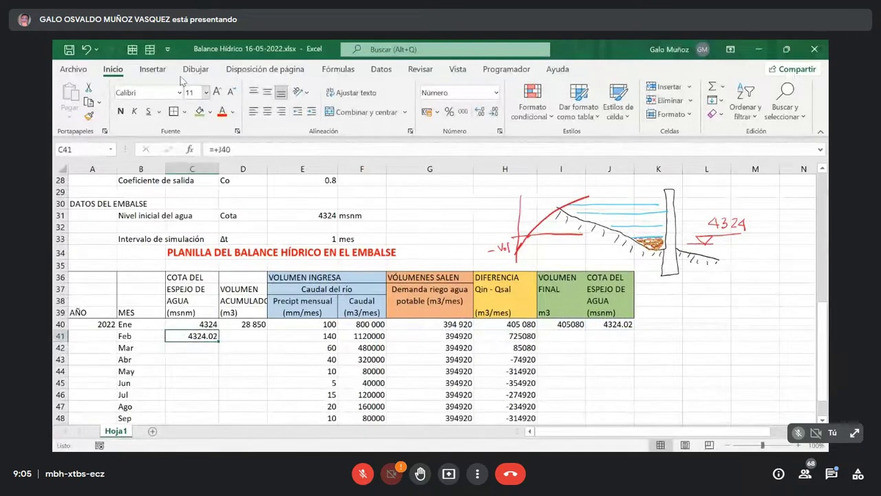
{"action": "left_click", "coordinate": [153, 69]}
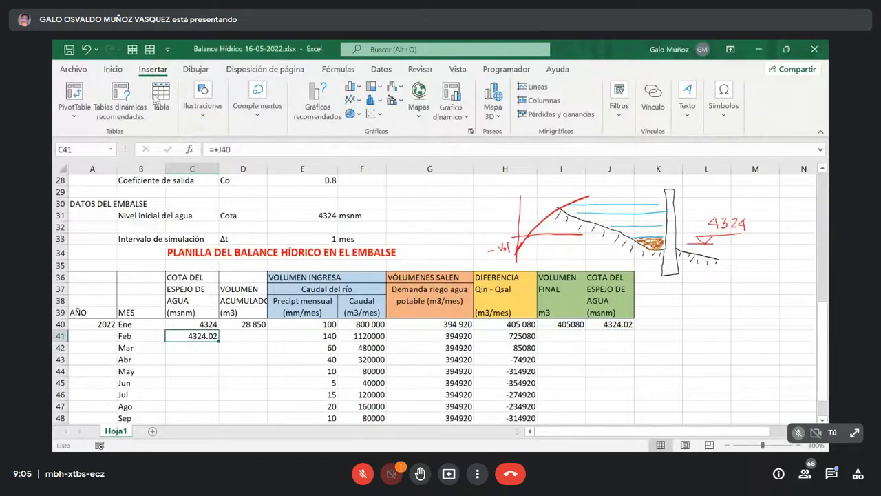
{"action": "left_click", "coordinate": [202, 98]}
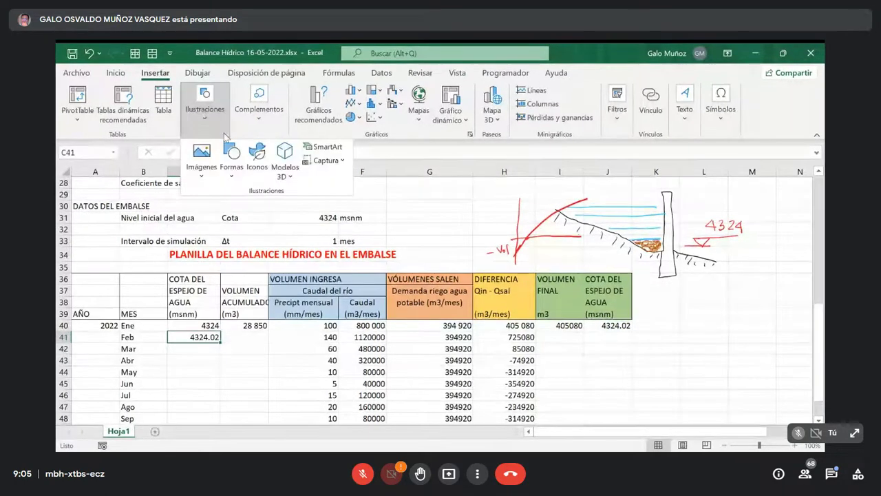
{"action": "left_click", "coordinate": [230, 171]}
{"action": "left_click", "coordinate": [255, 214]}
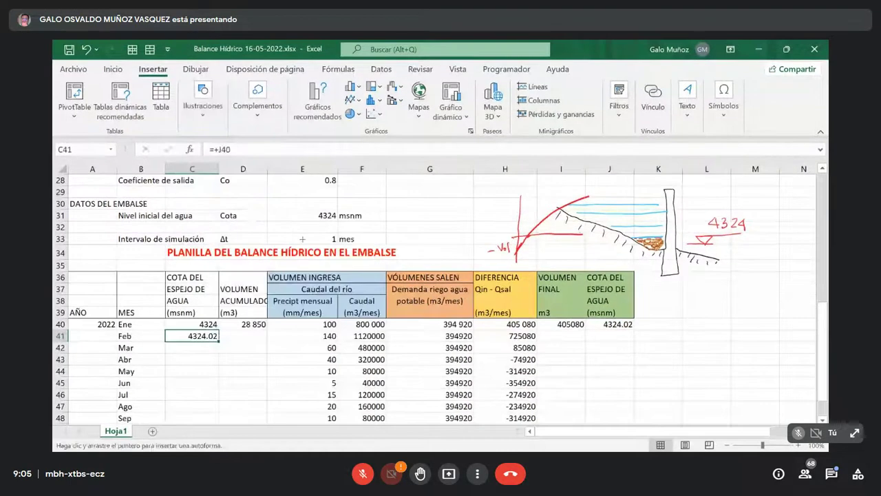
{"action": "left_click_drag", "start_coordinate": [530, 329], "coordinate": [205, 335]}
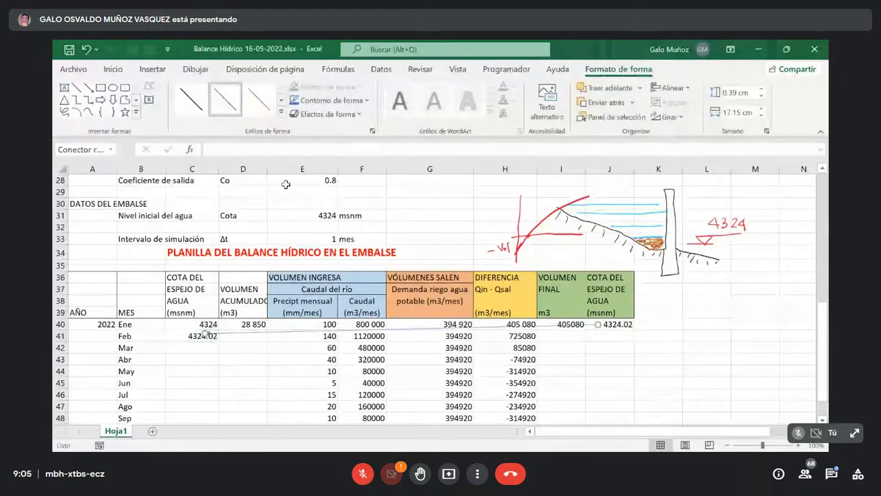
{"action": "left_click", "coordinate": [309, 102]}
{"action": "left_click", "coordinate": [304, 229]}
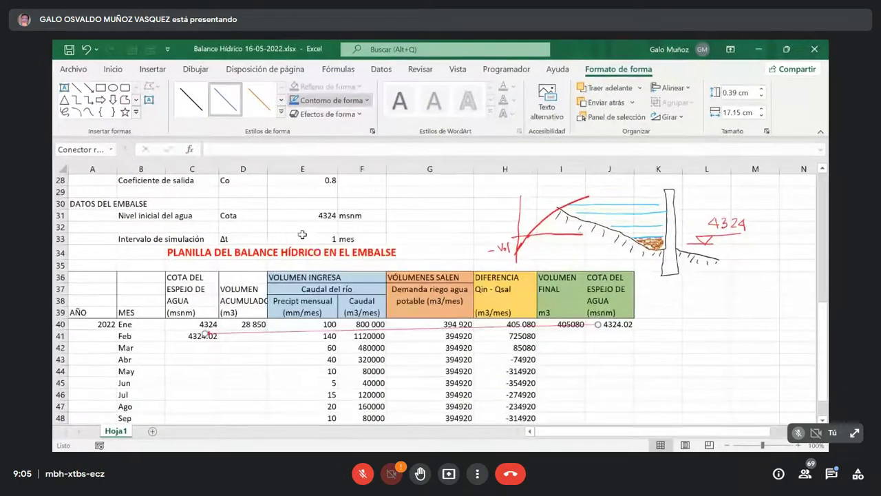
{"action": "left_click", "coordinate": [603, 370]}
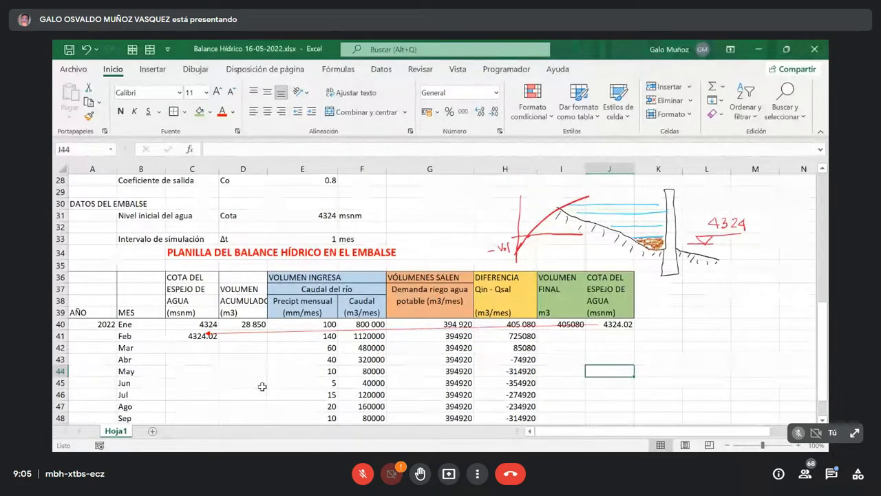
Copy January's accumulated volume formula from D40 and paste only the formula into February's cell D41.
{"action": "left_click", "coordinate": [237, 337]}
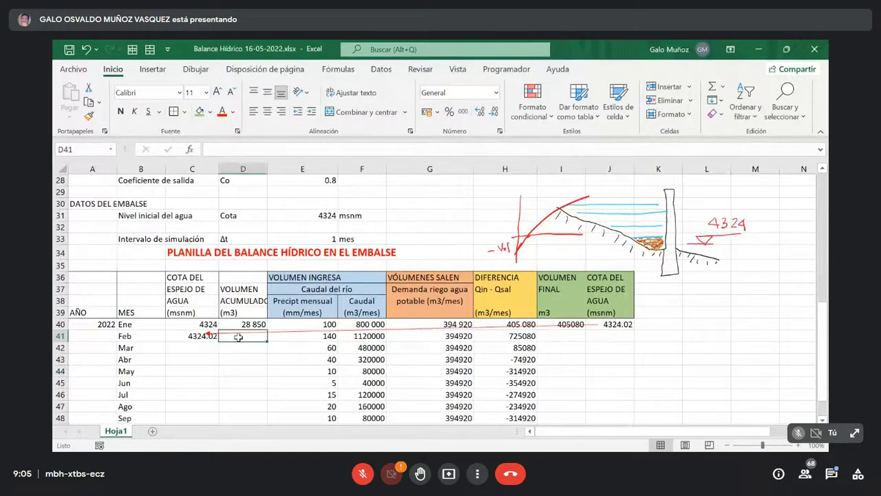
{"action": "double_click", "coordinate": [247, 325]}
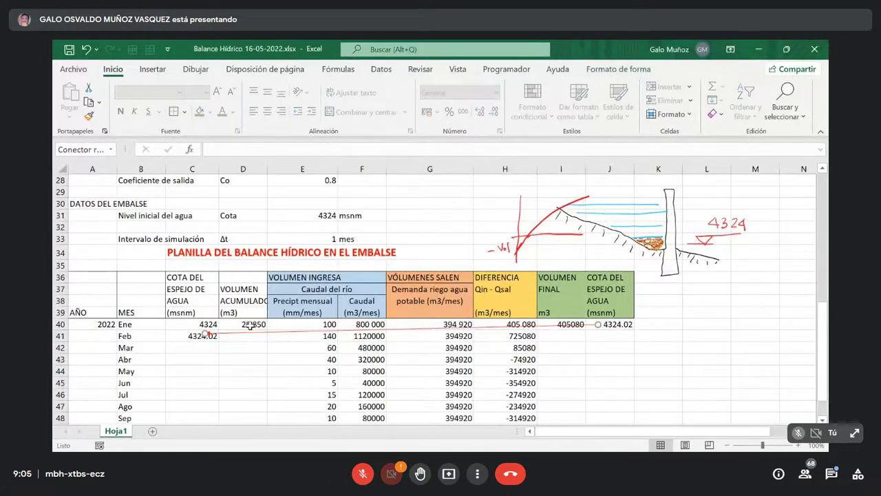
{"action": "key", "text": "Escape"}
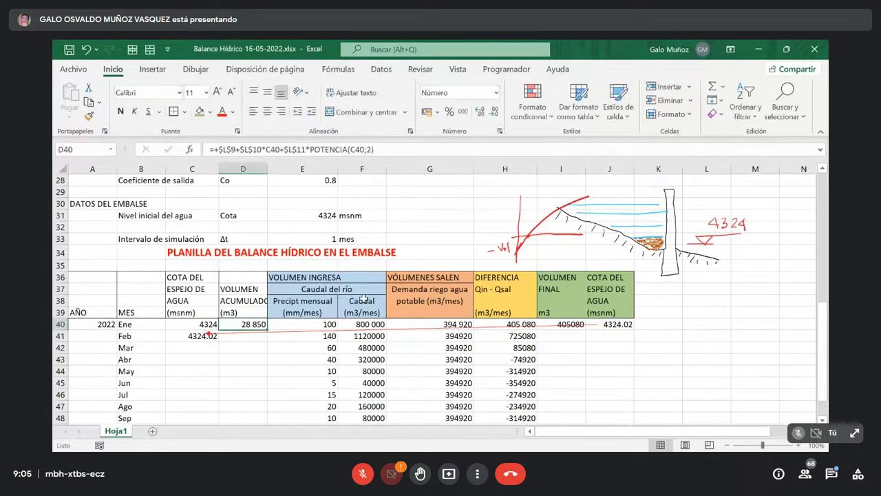
{"action": "left_click", "coordinate": [89, 103]}
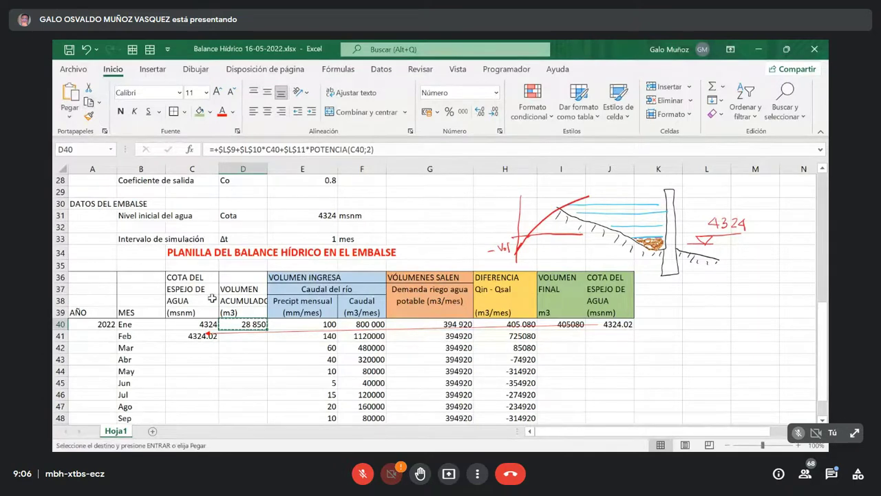
{"action": "left_click", "coordinate": [242, 335]}
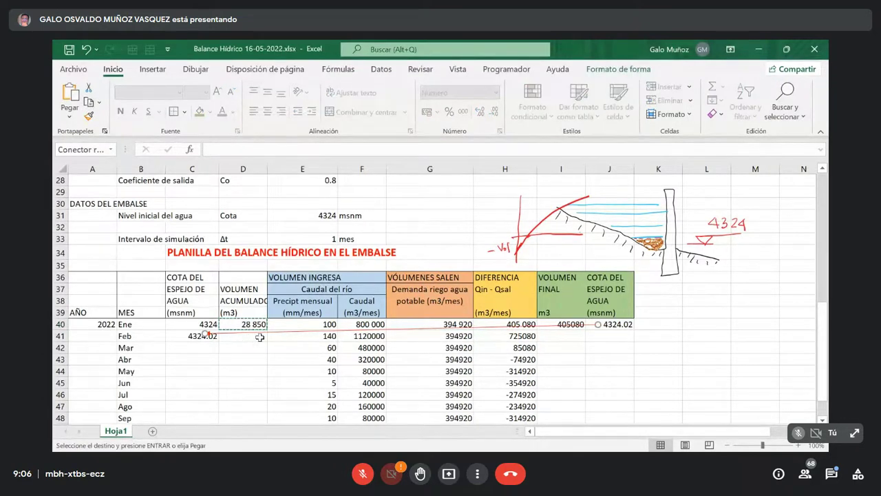
{"action": "left_click", "coordinate": [245, 337]}
{"action": "left_click", "coordinate": [70, 121]}
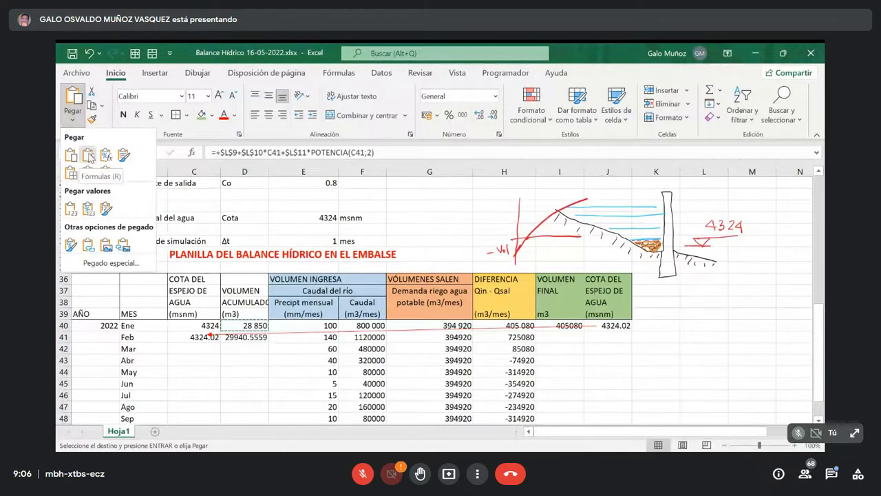
{"action": "left_click", "coordinate": [88, 156]}
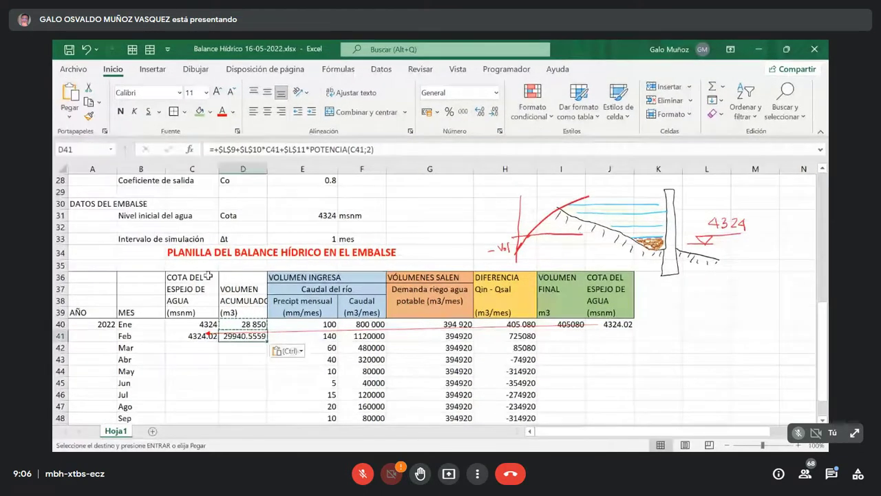
Try to copy the number format of D40 down the accumulated volume column from February.
{"action": "left_click", "coordinate": [255, 324]}
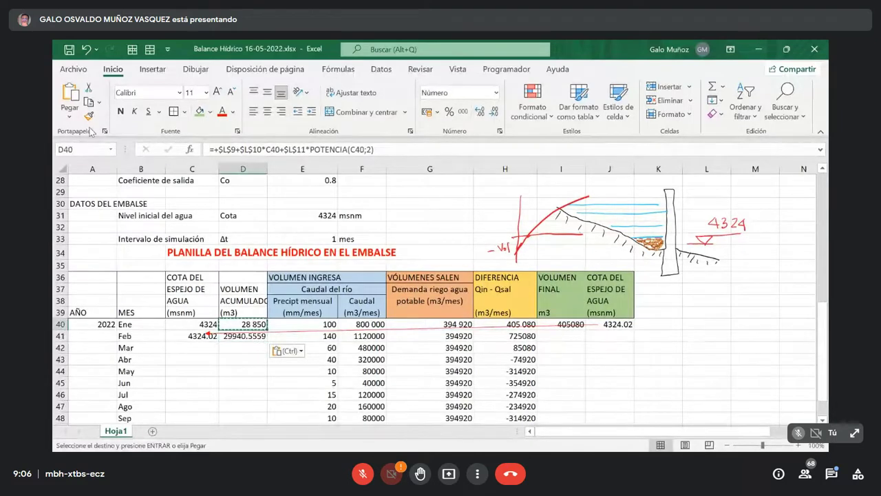
{"action": "left_click", "coordinate": [89, 116]}
{"action": "left_click_drag", "start_coordinate": [237, 333], "coordinate": [242, 371]}
{"action": "left_click", "coordinate": [242, 358]}
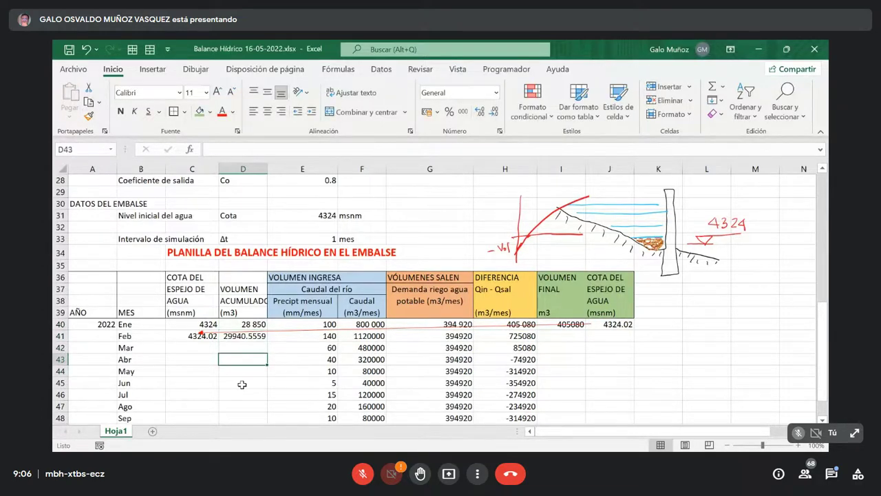
Copy the number format of D40 to February's accumulated volume in D41.
{"action": "scroll", "coordinate": [241, 384], "scroll_direction": "down", "scroll_amount": 1}
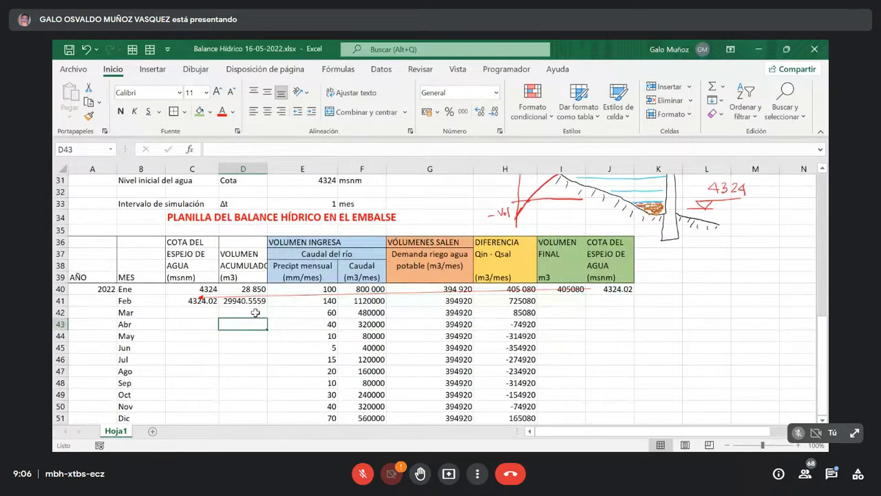
{"action": "left_click", "coordinate": [257, 289]}
{"action": "left_click", "coordinate": [88, 116]}
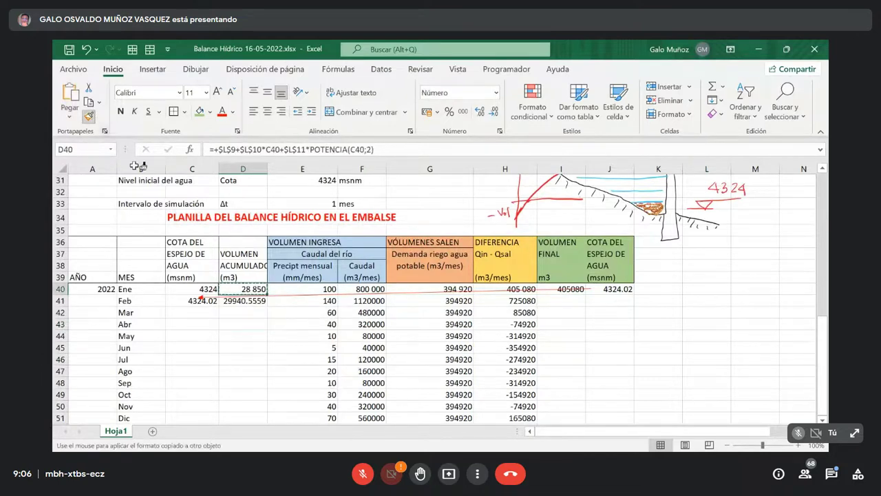
{"action": "left_click", "coordinate": [265, 301]}
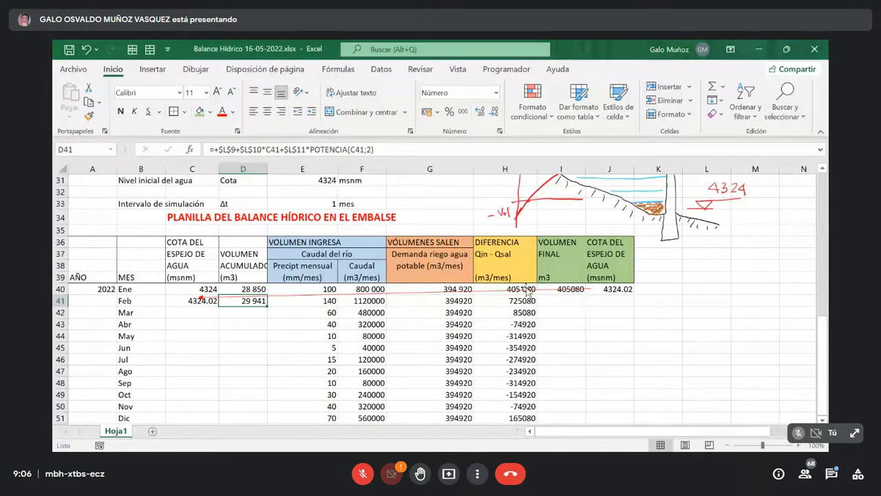
Copy the number format of January's difference in H40 to the final volume cells I41:I51, February to December.
{"action": "left_click", "coordinate": [539, 290]}
{"action": "left_click", "coordinate": [522, 296]}
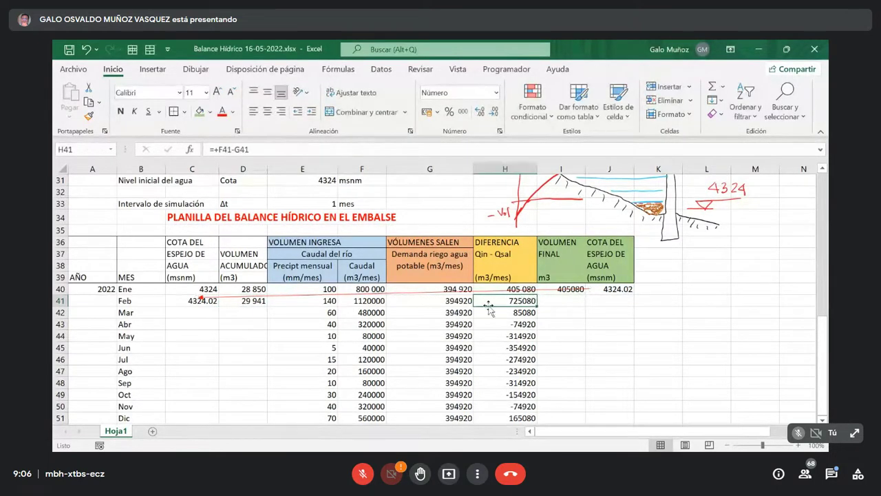
{"action": "key", "text": "Up"}
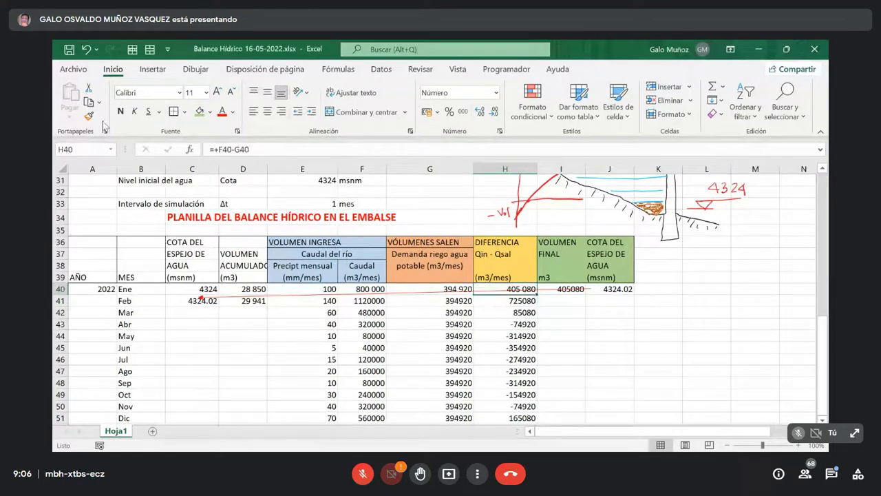
{"action": "left_click", "coordinate": [88, 115]}
{"action": "left_click_drag", "start_coordinate": [561, 300], "coordinate": [561, 321]}
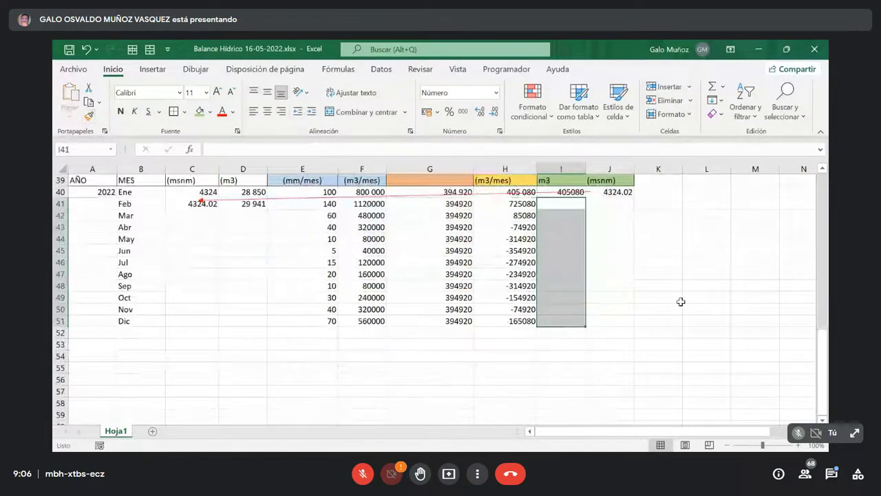
{"action": "scroll", "coordinate": [680, 302], "scroll_direction": "up", "scroll_amount": 1}
{"action": "left_click", "coordinate": [610, 307]}
{"action": "scroll", "coordinate": [610, 308], "scroll_direction": "up", "scroll_amount": 2}
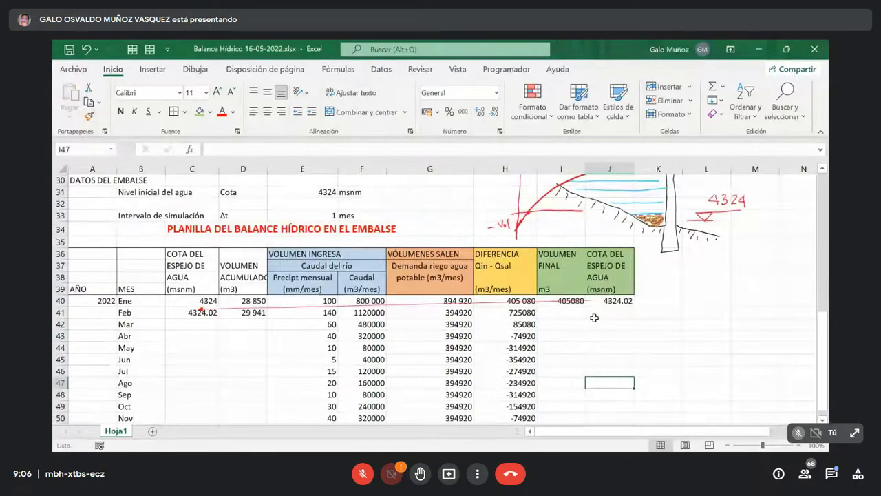
Replace January's final volume formula in I40 with a direct reference to the difference in H40.
{"action": "left_click", "coordinate": [586, 301]}
{"action": "left_click", "coordinate": [554, 314]}
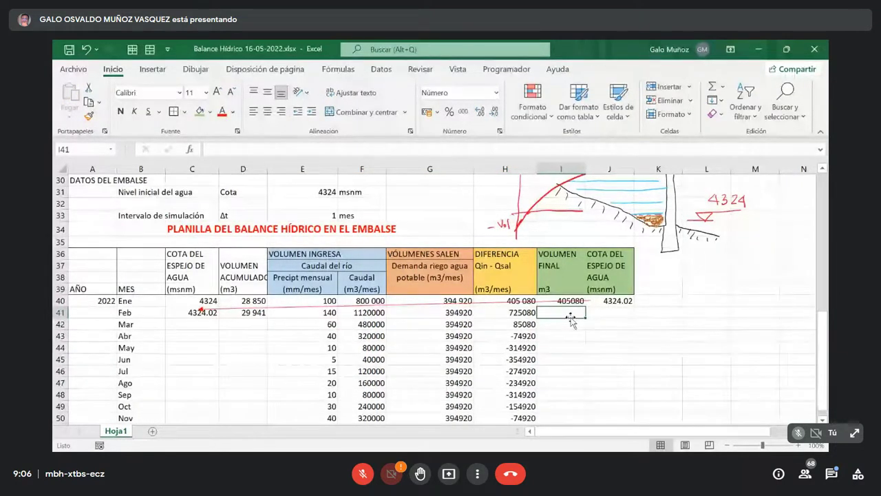
{"action": "key", "text": "Up"}
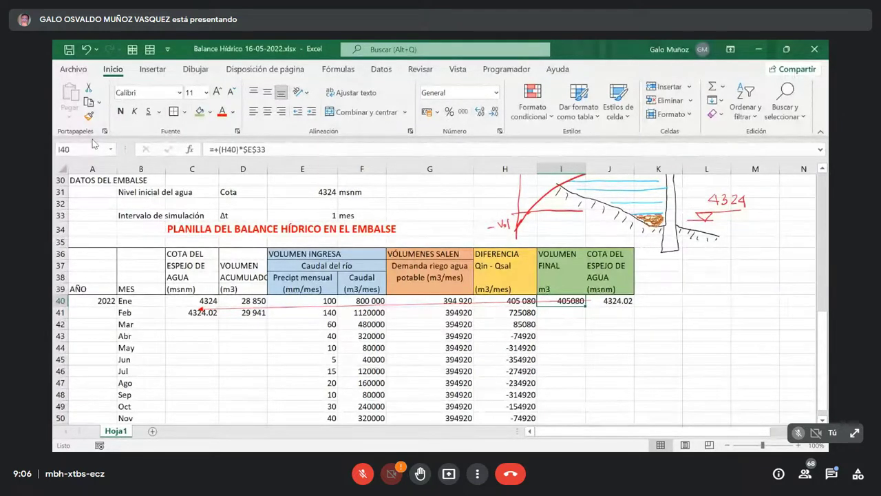
{"action": "key", "text": "F2"}
{"action": "key", "text": "Escape"}
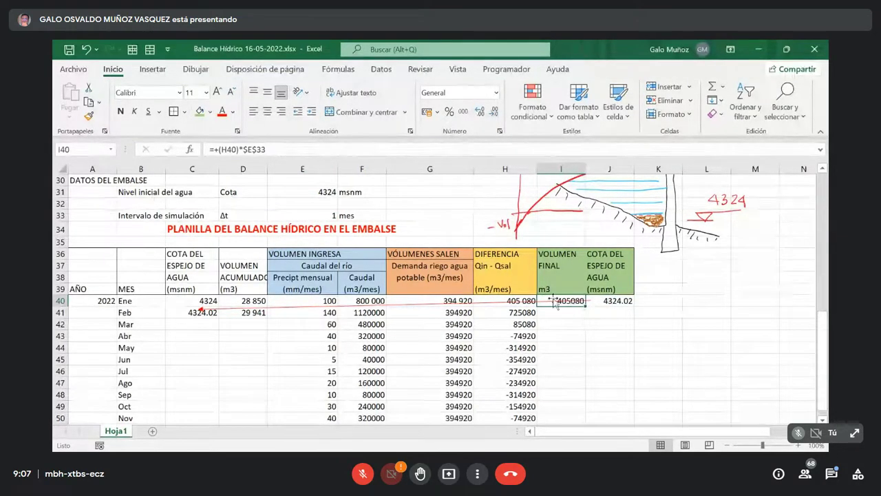
{"action": "key", "text": "Delete"}
{"action": "type", "text": "+"}
{"action": "key", "text": "Left"}
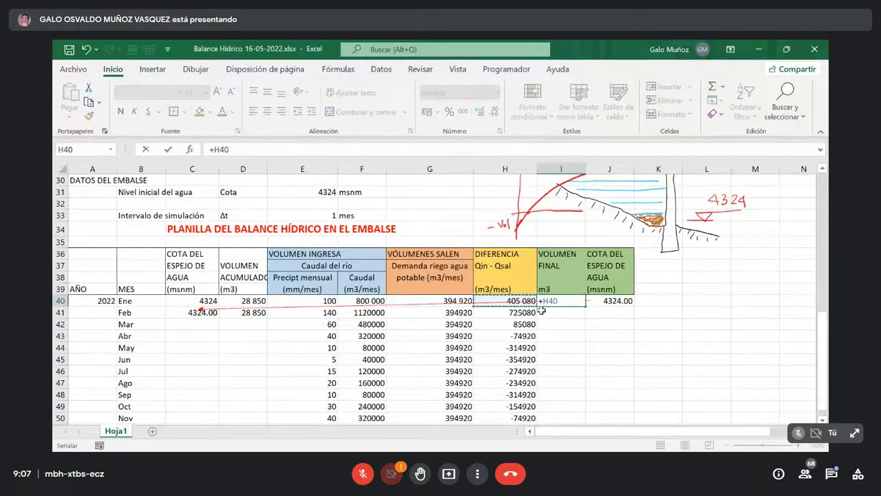
{"action": "key", "text": "Return"}
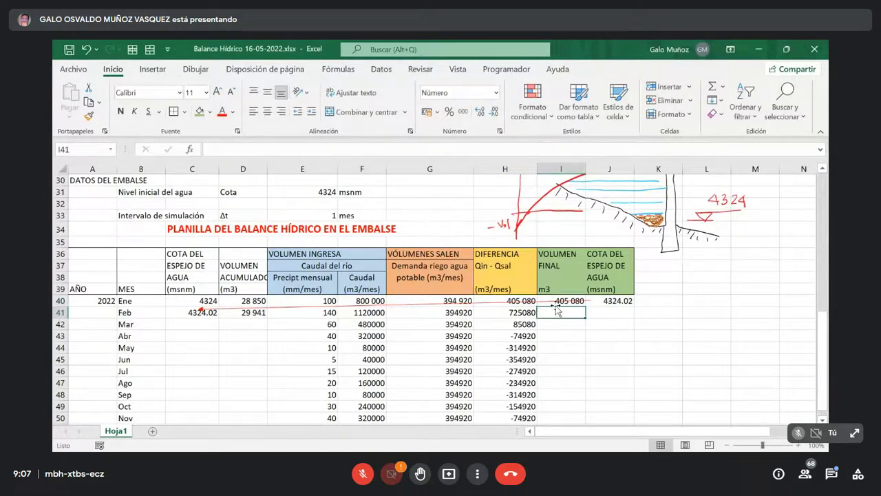
Fill January's final volume formula from I40 down to December in I51.
{"action": "left_click", "coordinate": [567, 306]}
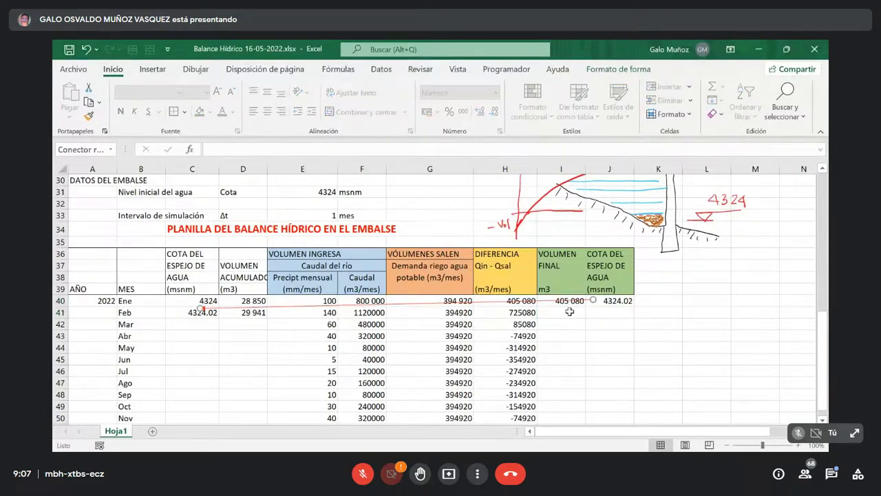
{"action": "left_click", "coordinate": [558, 311]}
{"action": "key", "text": "Up"}
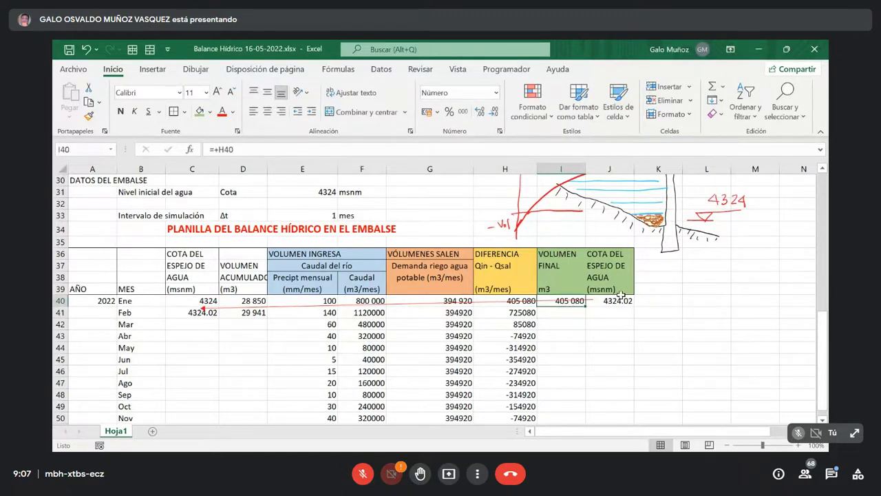
{"action": "left_click_drag", "start_coordinate": [585, 306], "coordinate": [584, 409]}
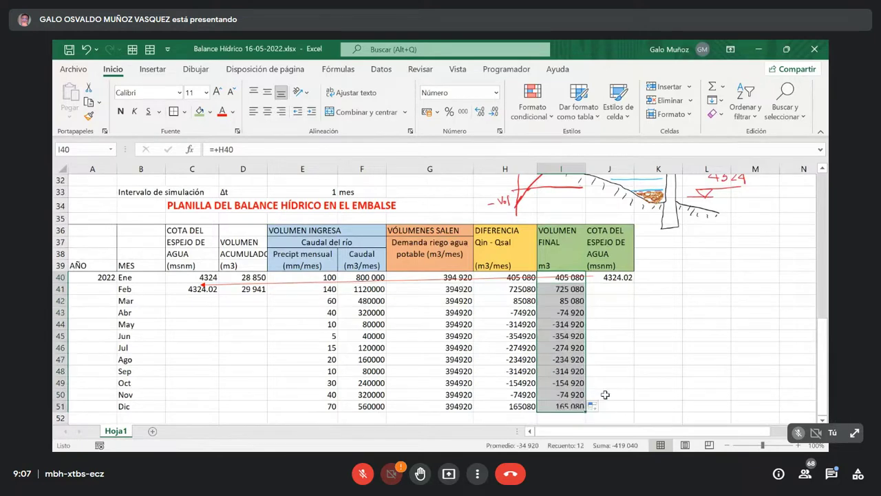
{"action": "left_click", "coordinate": [544, 290]}
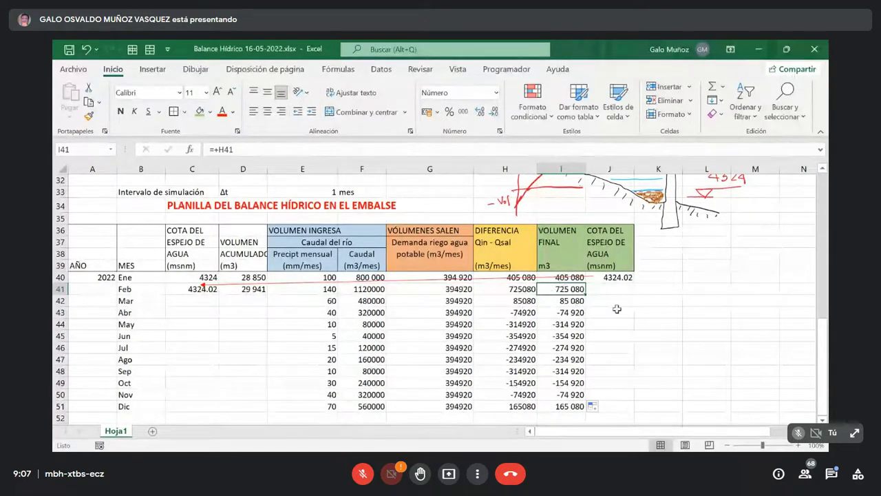
Try to fill January's final water level formula from J40 down to J51, and inspect February's copy in J41.
{"action": "left_click", "coordinate": [616, 279]}
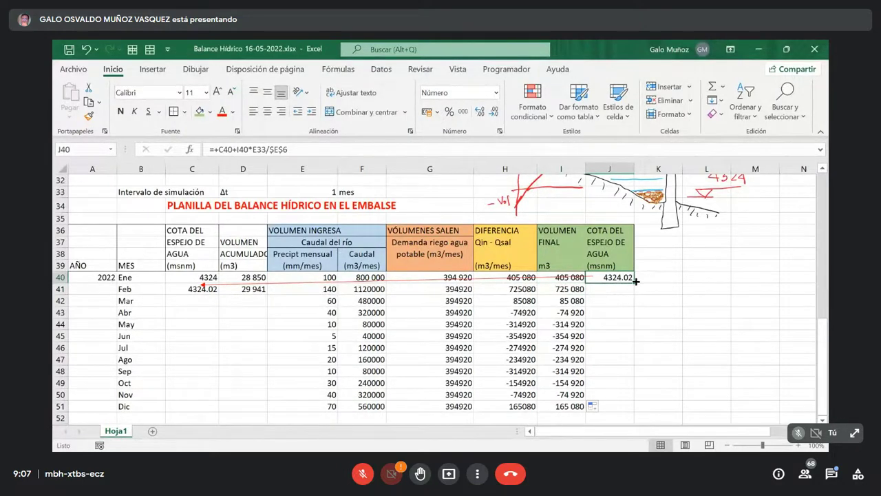
{"action": "left_click_drag", "start_coordinate": [636, 280], "coordinate": [624, 396]}
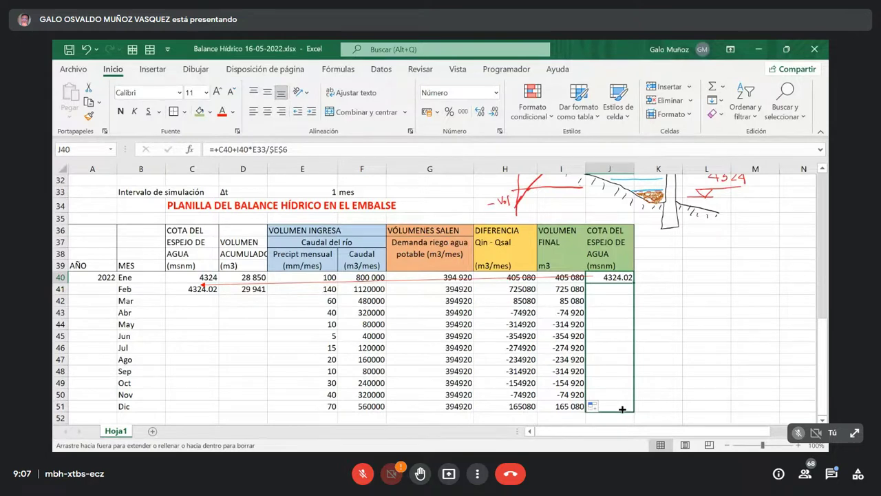
{"action": "left_click_drag", "start_coordinate": [623, 409], "coordinate": [622, 409]}
{"action": "left_click", "coordinate": [610, 289]}
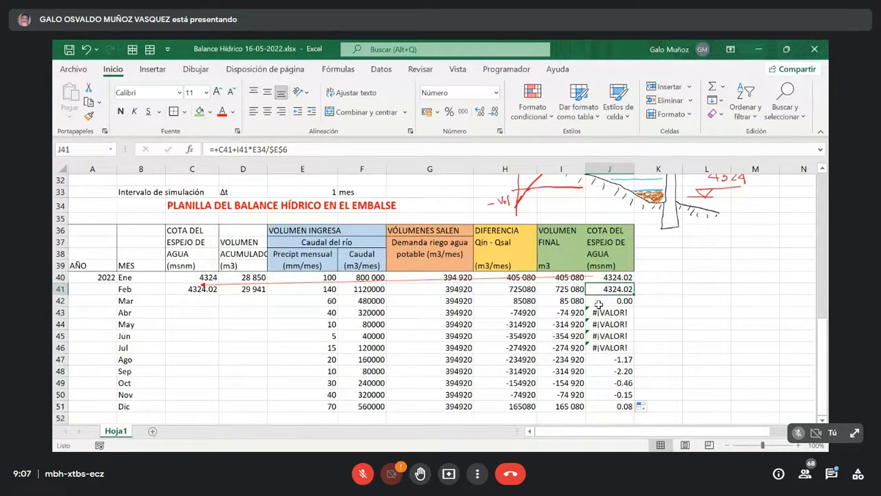
{"action": "key", "text": "F2"}
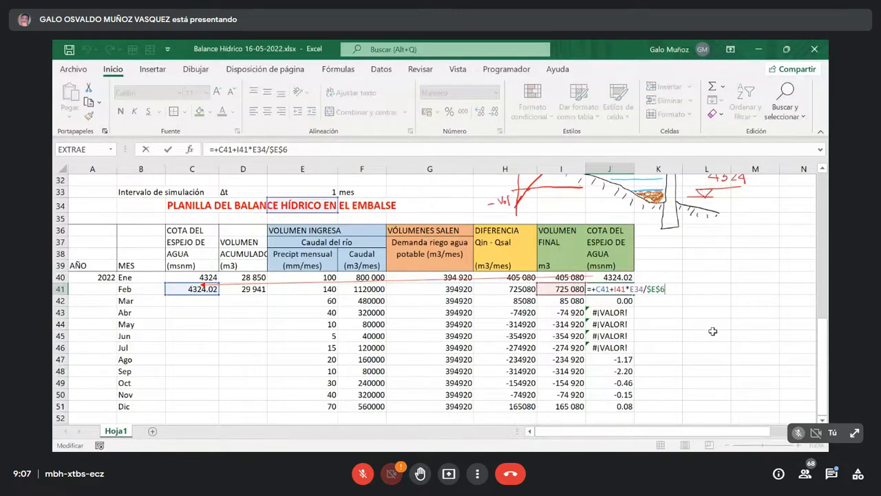
{"action": "key", "text": "Escape"}
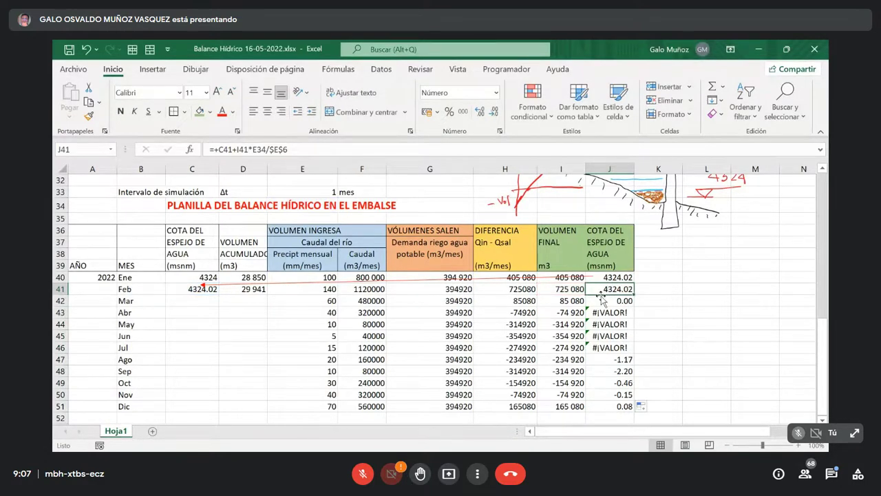
{"action": "key", "text": "F2"}
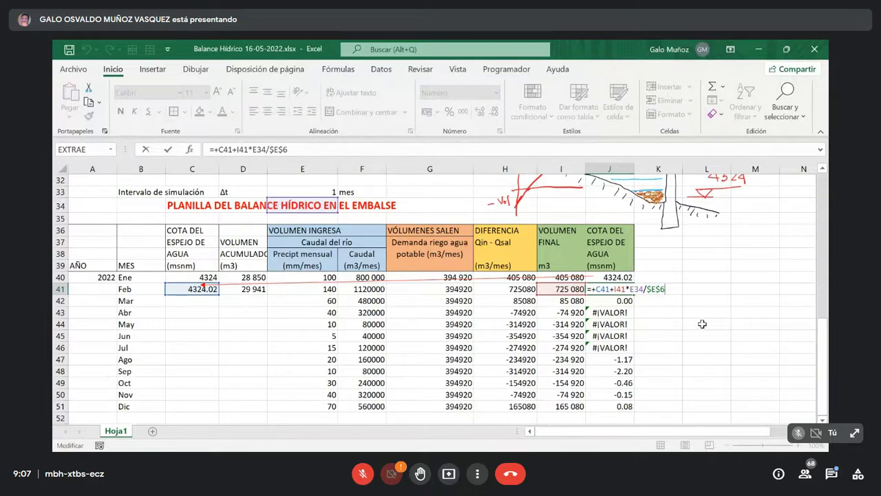
{"action": "key", "text": "Escape"}
Make the time interval reference absolute in J40, giving =+C40+I40*$E$33/$E$6, and fill the formula down to J51.
{"action": "key", "text": "Up"}
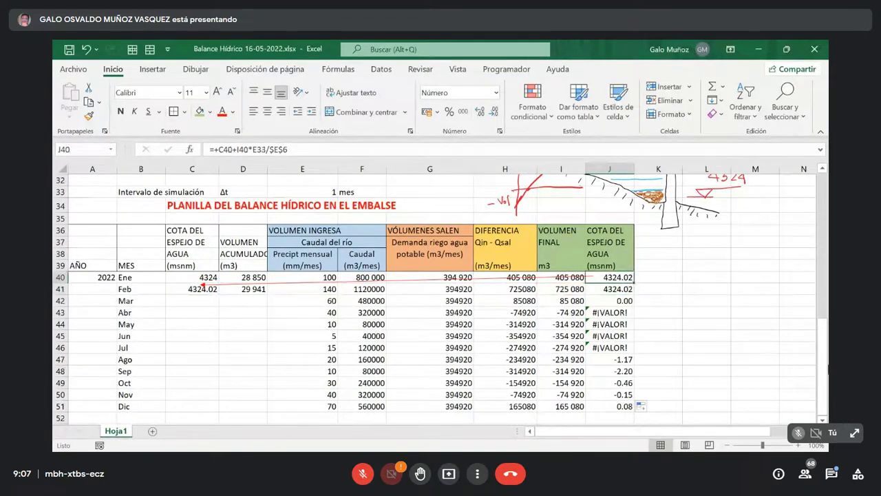
{"action": "key", "text": "F2"}
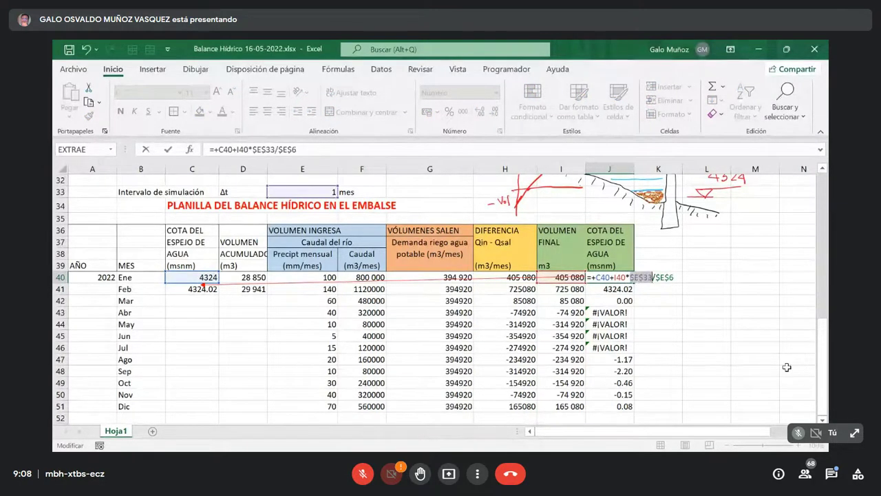
{"action": "key", "text": "Return"}
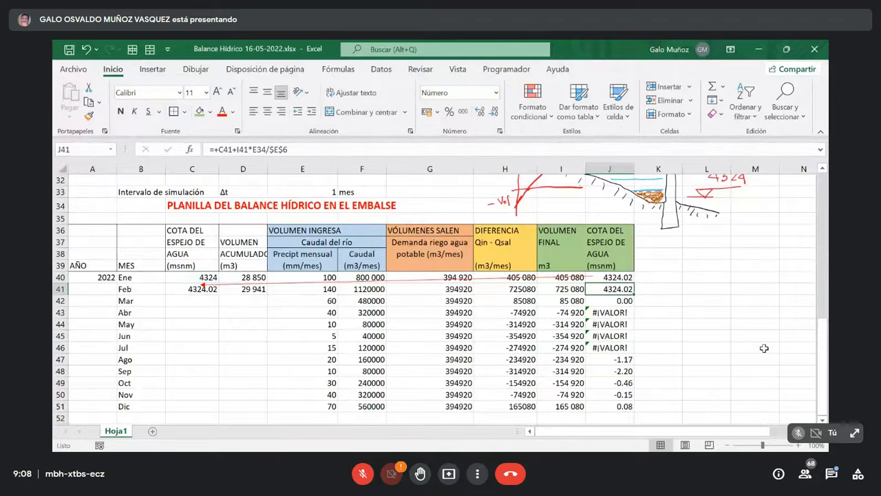
{"action": "key", "text": "Up"}
{"action": "double_click", "coordinate": [635, 282]}
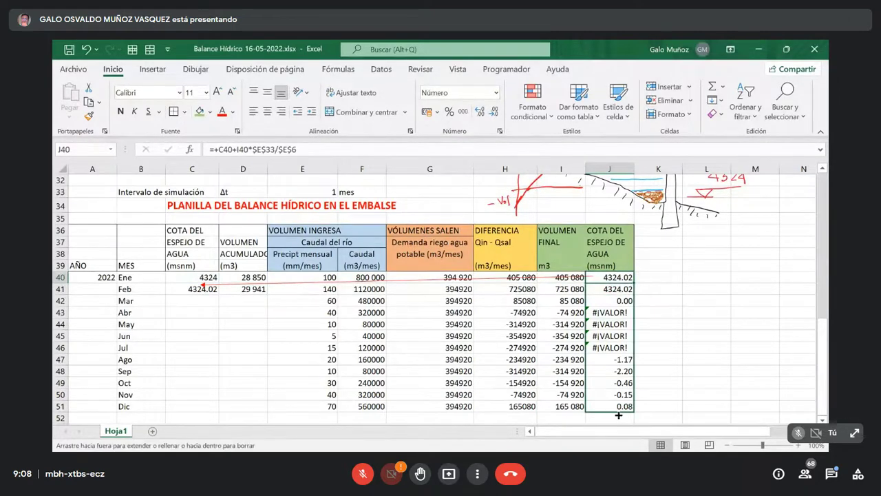
{"action": "left_click", "coordinate": [645, 364]}
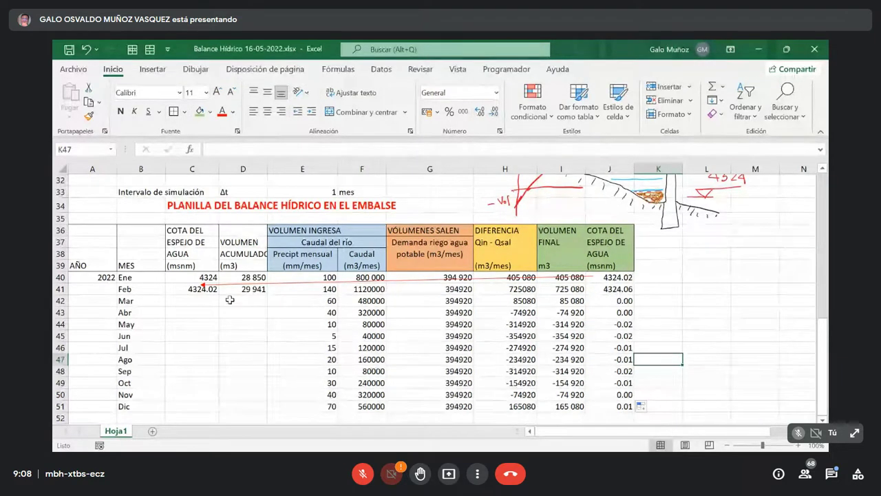
Fill February's initial water level in C41 and accumulated volume formula in D41 down to December in row 51.
{"action": "left_click", "coordinate": [205, 290]}
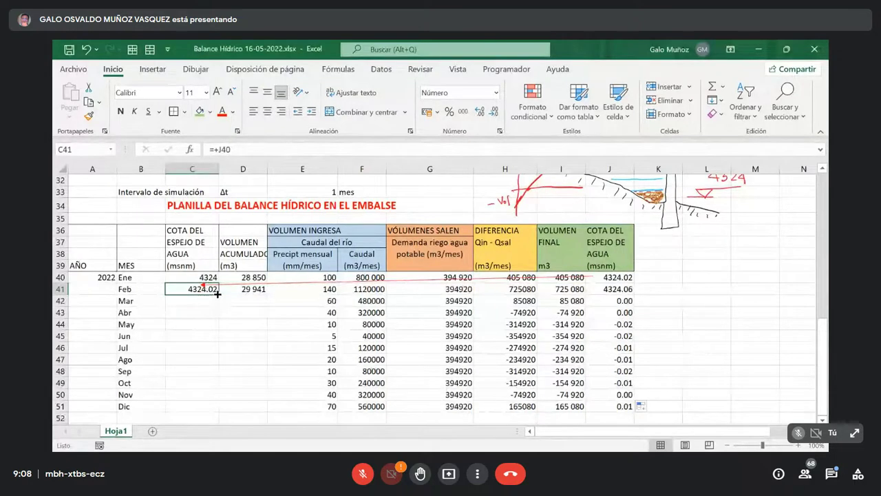
{"action": "left_click_drag", "start_coordinate": [217, 294], "coordinate": [223, 411]}
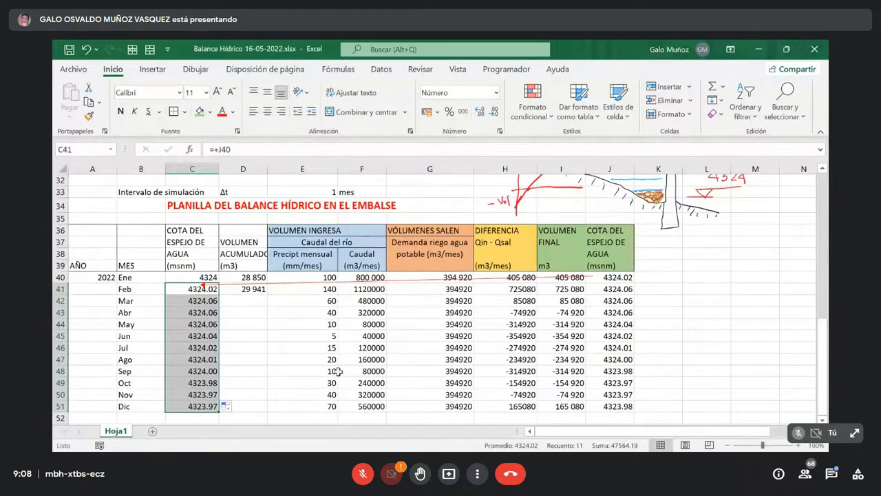
{"action": "left_click", "coordinate": [243, 289]}
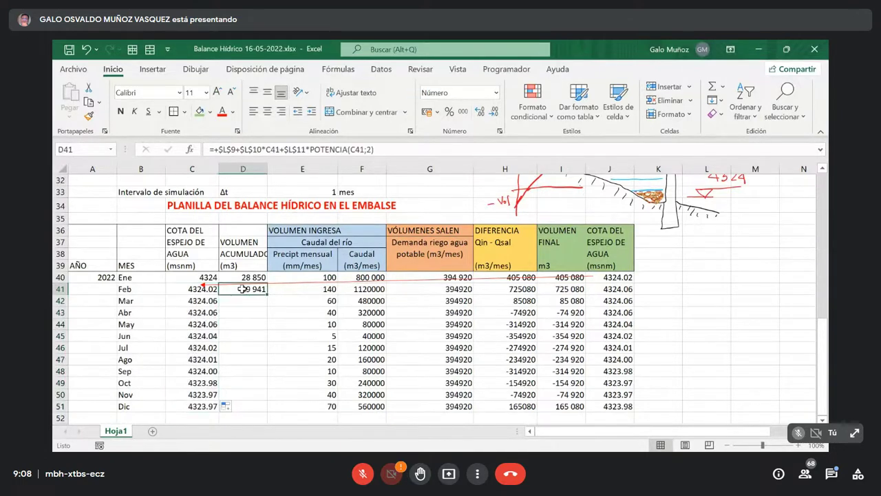
{"action": "left_click_drag", "start_coordinate": [268, 294], "coordinate": [268, 415]}
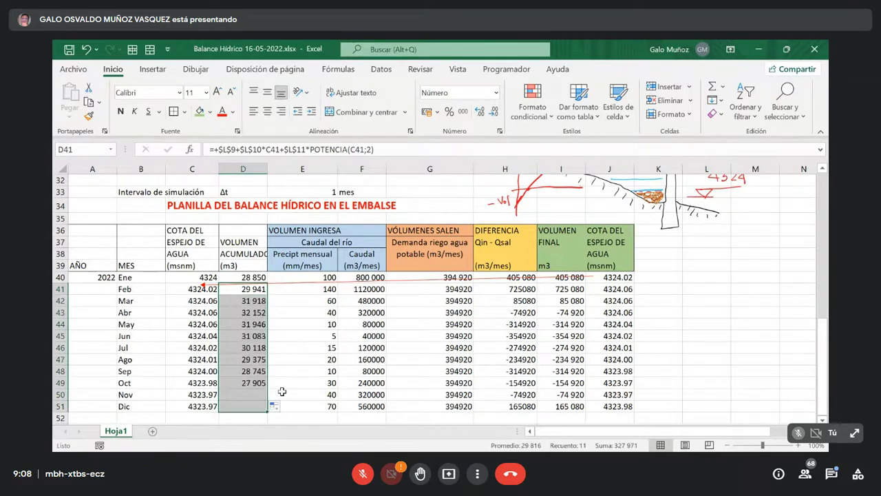
{"action": "left_click", "coordinate": [249, 342]}
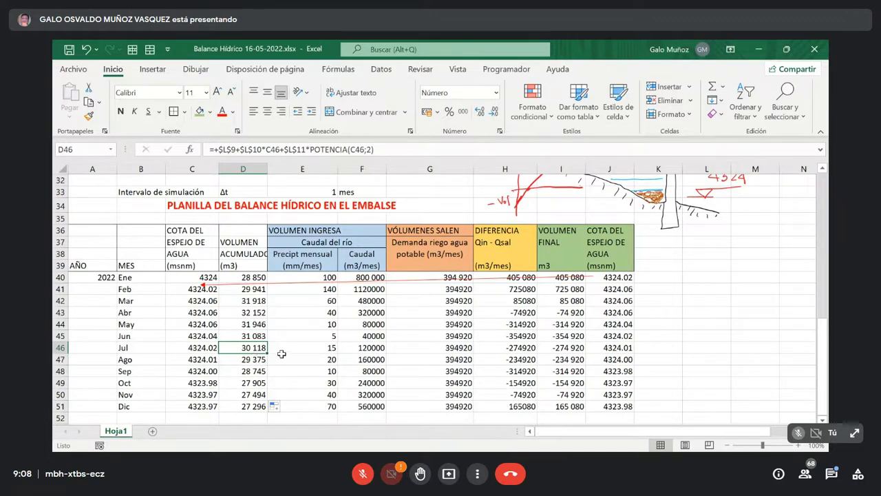
Insert an empty scatter chart with smooth lines and markers and place it below the table, starting at row 53.
{"action": "scroll", "coordinate": [281, 354], "scroll_direction": "down", "scroll_amount": 3}
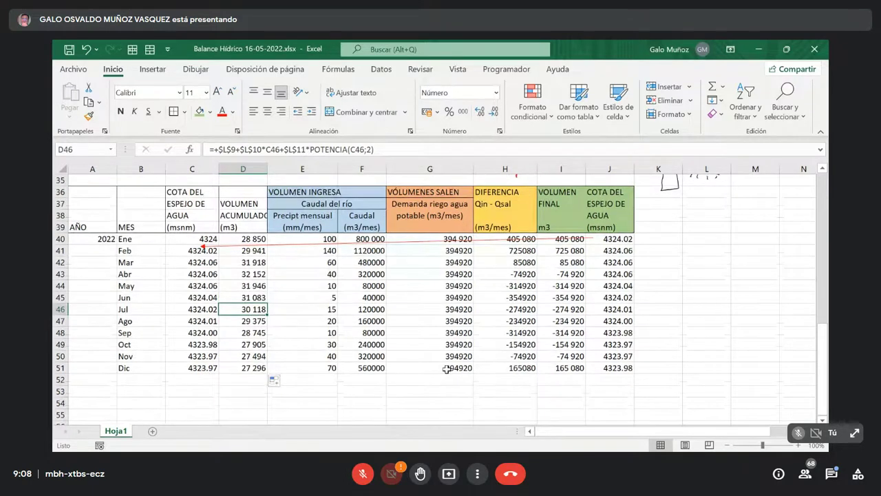
{"action": "left_click", "coordinate": [241, 356]}
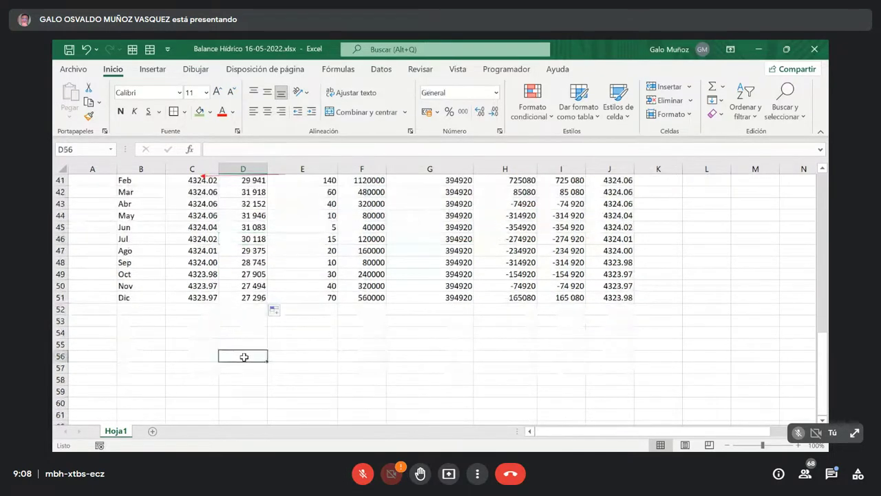
{"action": "scroll", "coordinate": [242, 355], "scroll_direction": "down", "scroll_amount": 1}
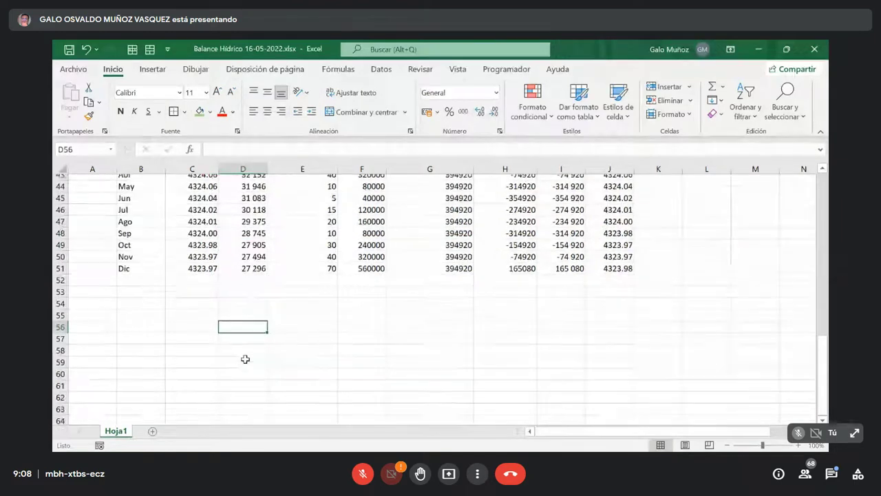
{"action": "left_click", "coordinate": [153, 69]}
{"action": "left_click", "coordinate": [373, 114]}
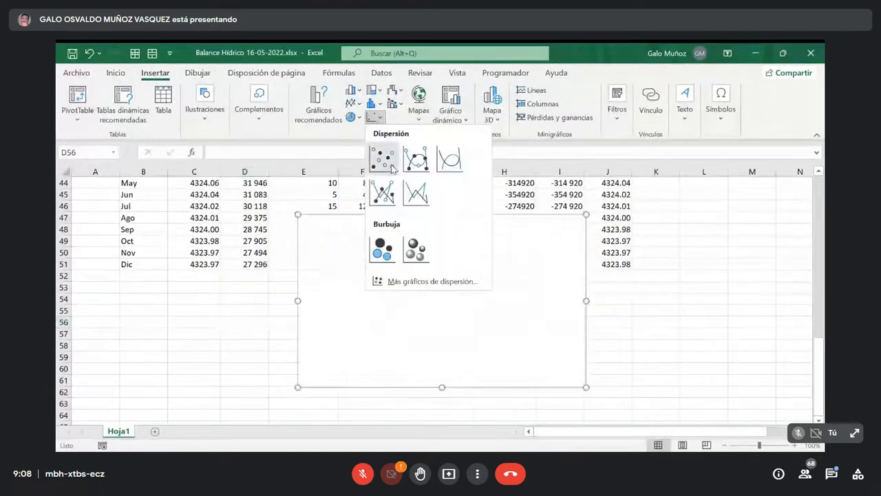
{"action": "left_click", "coordinate": [416, 158]}
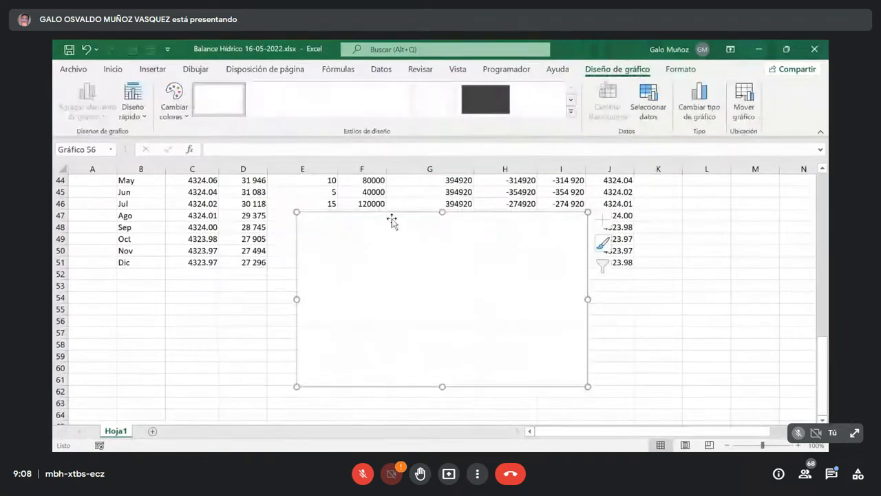
{"action": "left_click_drag", "start_coordinate": [392, 219], "coordinate": [347, 286]}
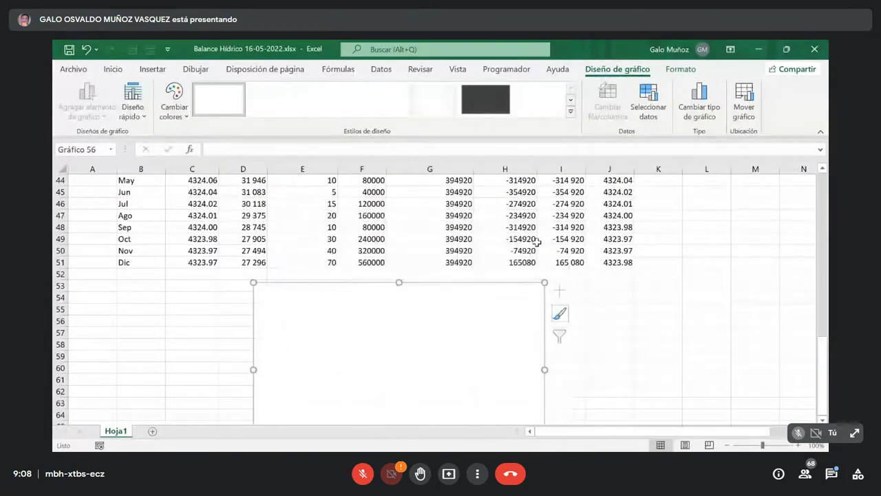
{"action": "scroll", "coordinate": [534, 255], "scroll_direction": "down", "scroll_amount": 1}
{"action": "scroll", "coordinate": [534, 255], "scroll_direction": "down", "scroll_amount": 1}
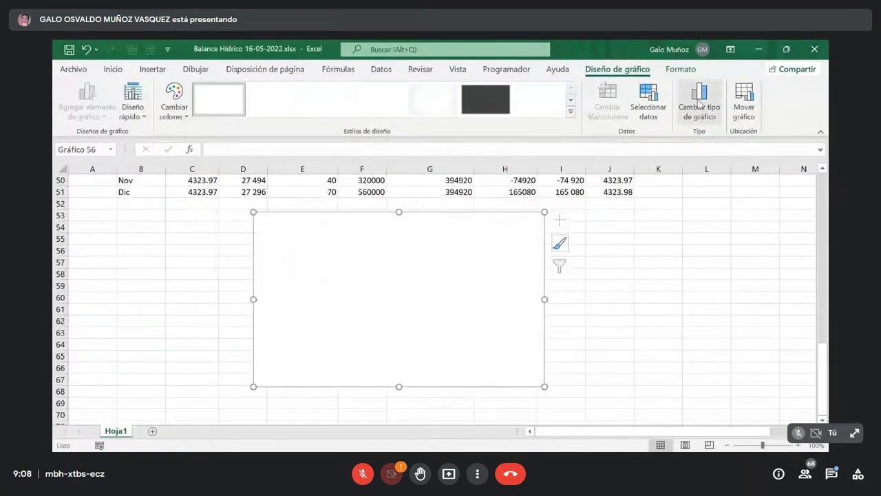
{"action": "left_click", "coordinate": [648, 101]}
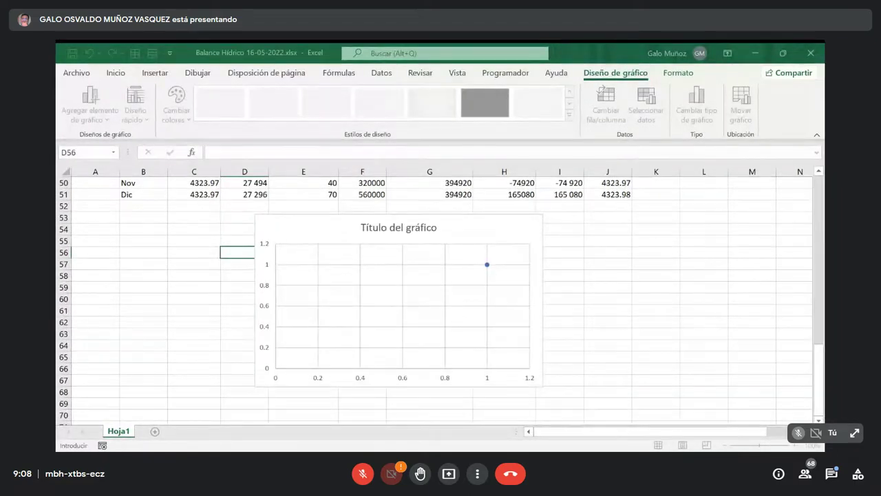
{"action": "scroll", "coordinate": [231, 282], "scroll_direction": "up", "scroll_amount": 5}
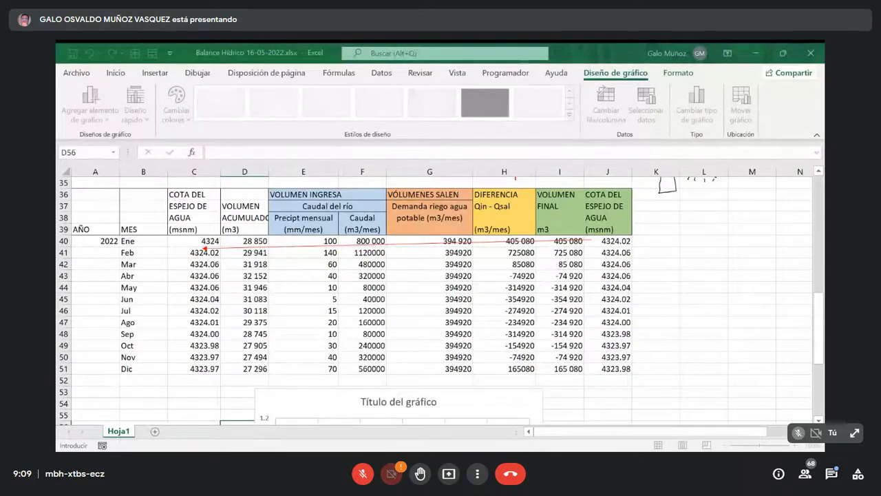
{"action": "scroll", "coordinate": [396, 348], "scroll_direction": "down", "scroll_amount": 2}
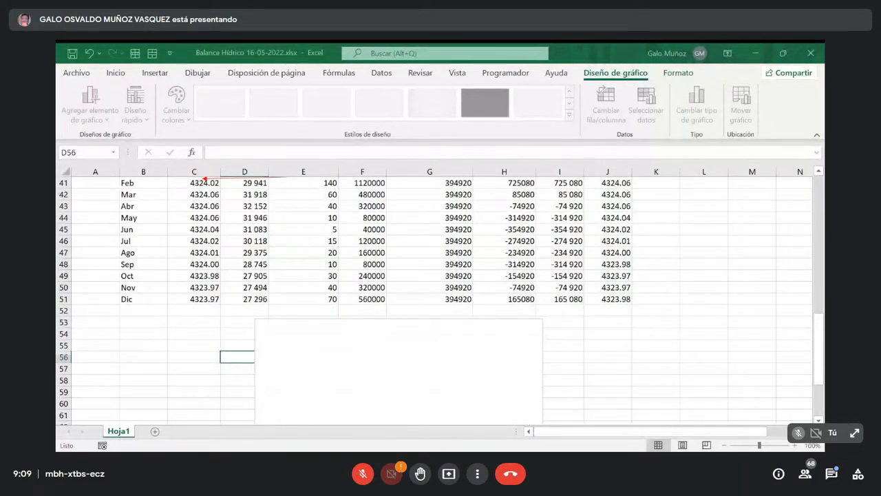
Change the empty chart below the table from scatter to a basic line chart (Líneas).
{"action": "left_click", "coordinate": [483, 375]}
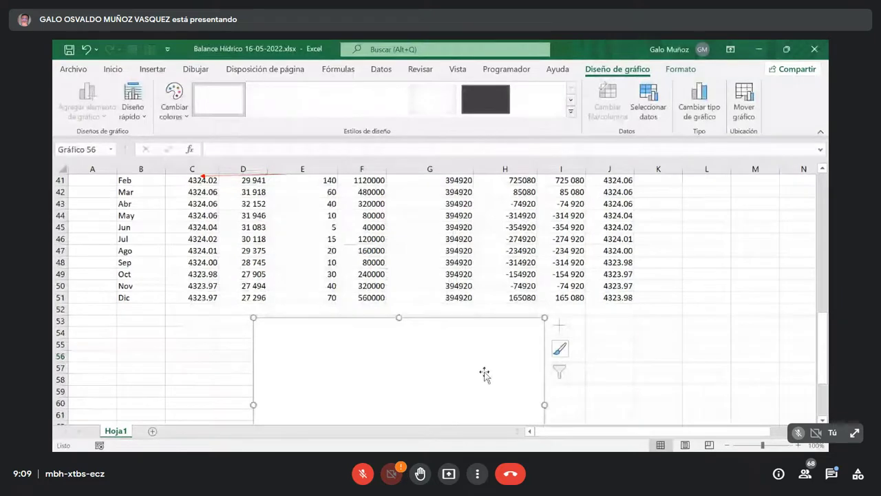
{"action": "left_click", "coordinate": [699, 104]}
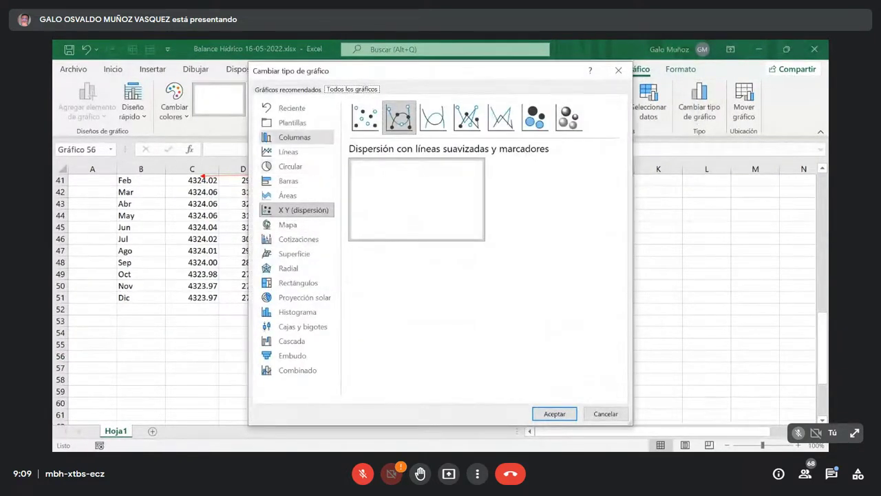
{"action": "left_click", "coordinate": [288, 151]}
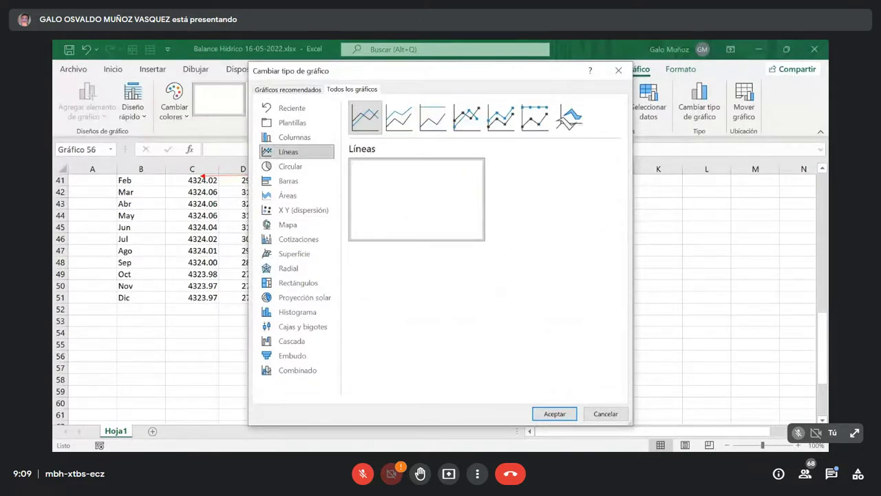
{"action": "left_click", "coordinate": [554, 413]}
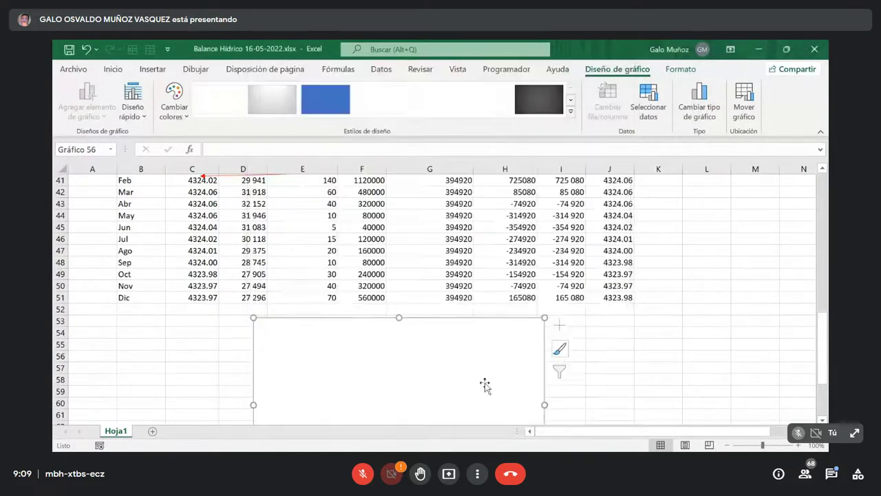
Add a data series to the line chart with the initial water levels in C40:C51 as its values.
{"action": "scroll", "coordinate": [466, 367], "scroll_direction": "down", "scroll_amount": 1}
{"action": "left_click", "coordinate": [636, 111]}
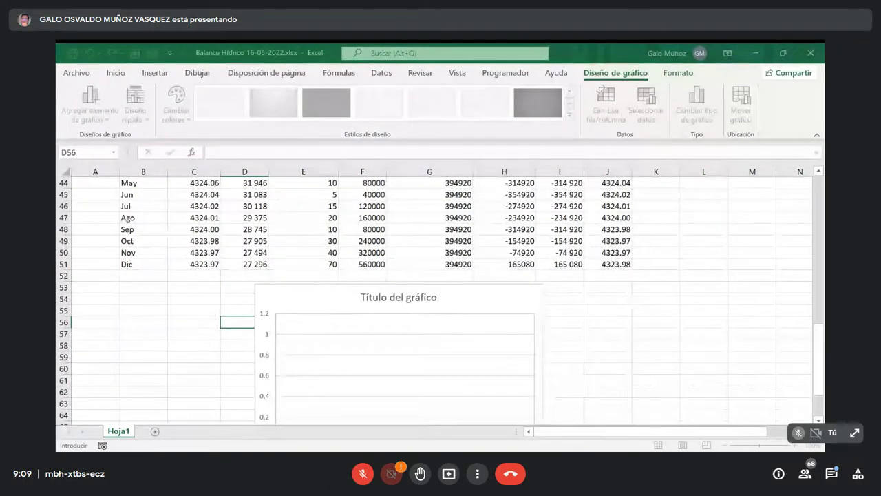
{"action": "scroll", "coordinate": [310, 308], "scroll_direction": "up", "scroll_amount": 2}
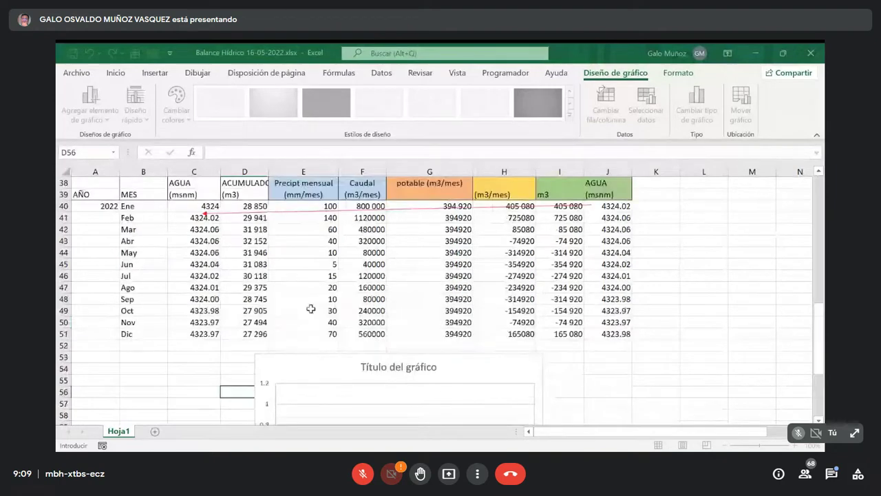
{"action": "scroll", "coordinate": [311, 309], "scroll_direction": "up", "scroll_amount": 1}
{"action": "left_click_drag", "start_coordinate": [206, 242], "coordinate": [210, 369]}
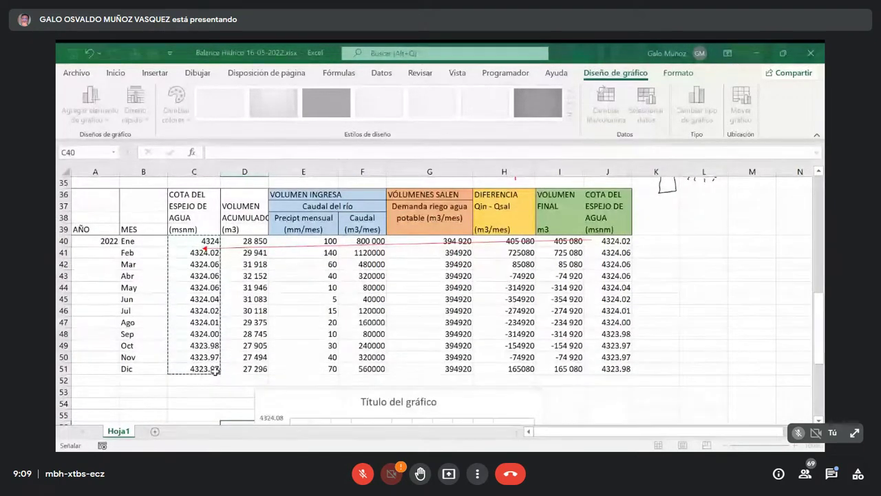
{"action": "key", "text": "Return"}
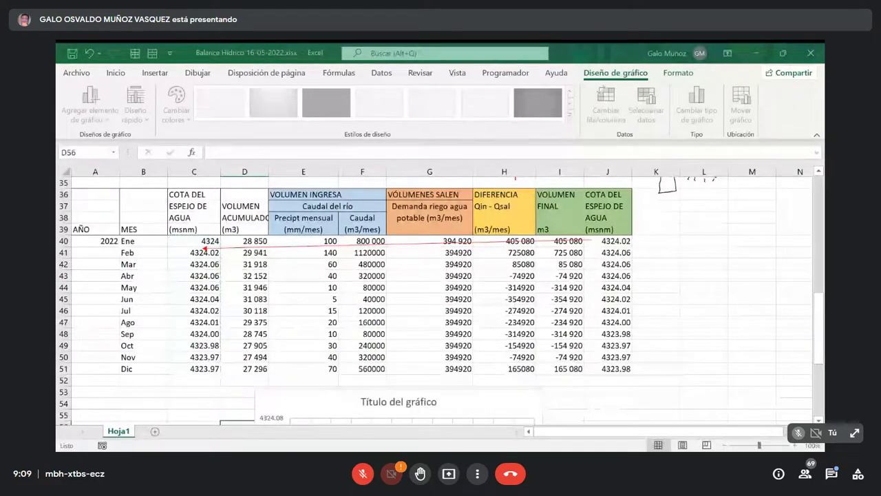
Use the month names in B40:B51 as the chart's horizontal axis labels and accept the data selection.
{"action": "type", "text": "="}
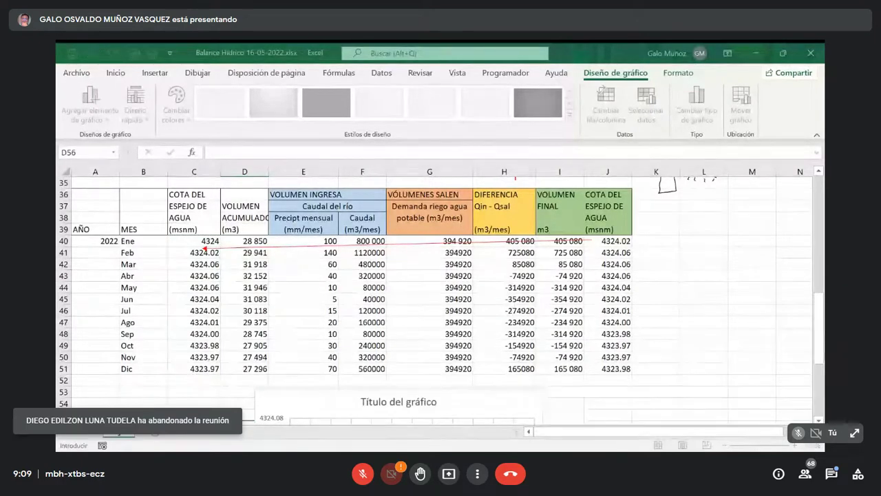
{"action": "left_click_drag", "start_coordinate": [151, 242], "coordinate": [159, 367]}
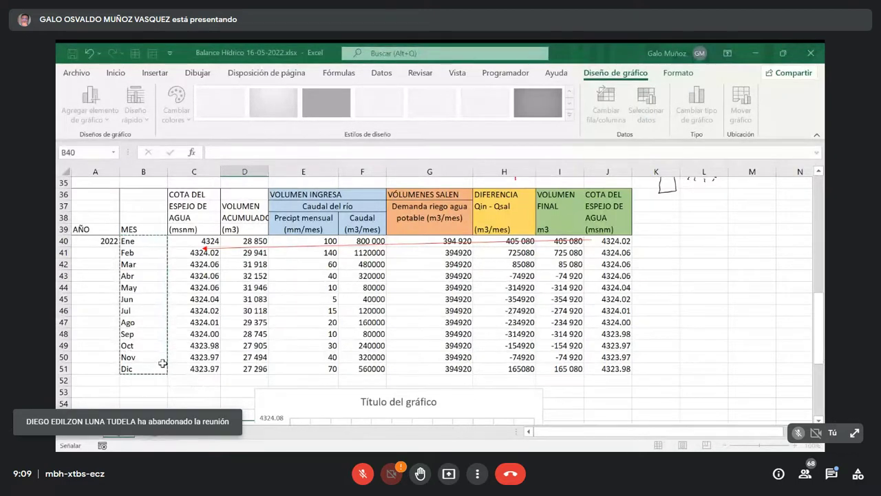
{"action": "key", "text": "Return"}
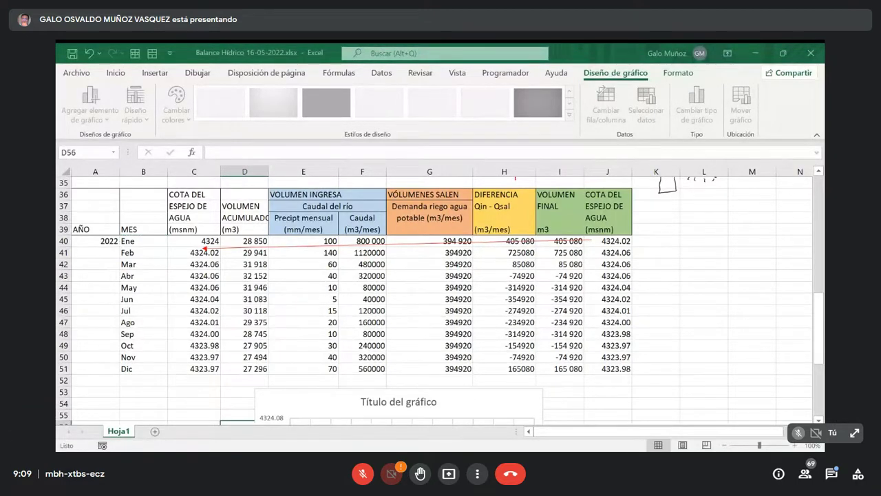
Widen the chart on both sides so it spans from the edge of column C into column K.
{"action": "scroll", "coordinate": [620, 358], "scroll_direction": "down", "scroll_amount": 5}
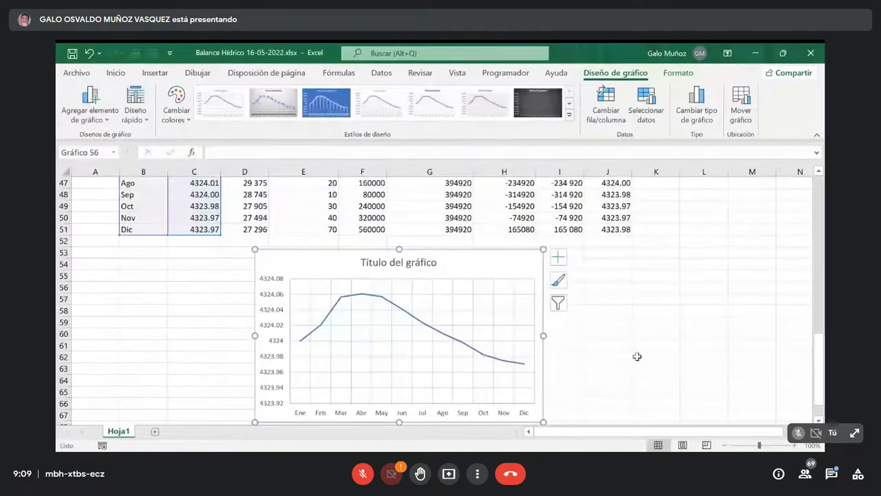
{"action": "left_click_drag", "start_coordinate": [547, 302], "coordinate": [671, 300]}
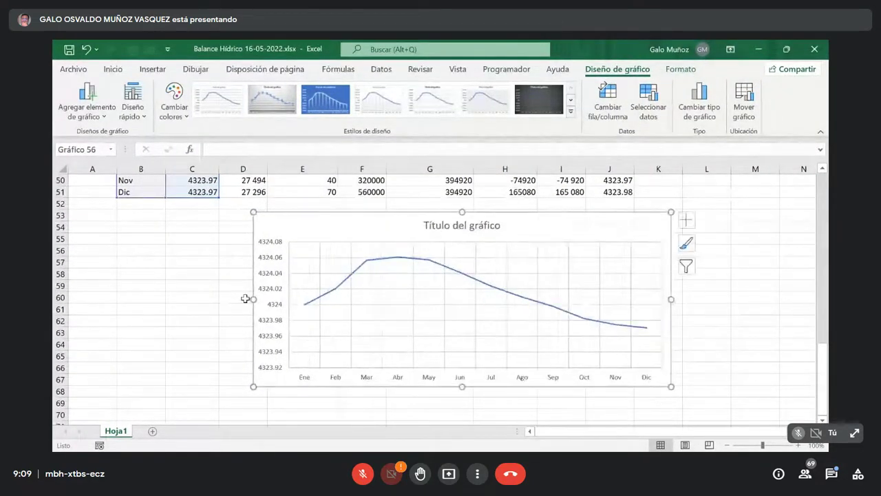
{"action": "left_click_drag", "start_coordinate": [252, 299], "coordinate": [213, 303]}
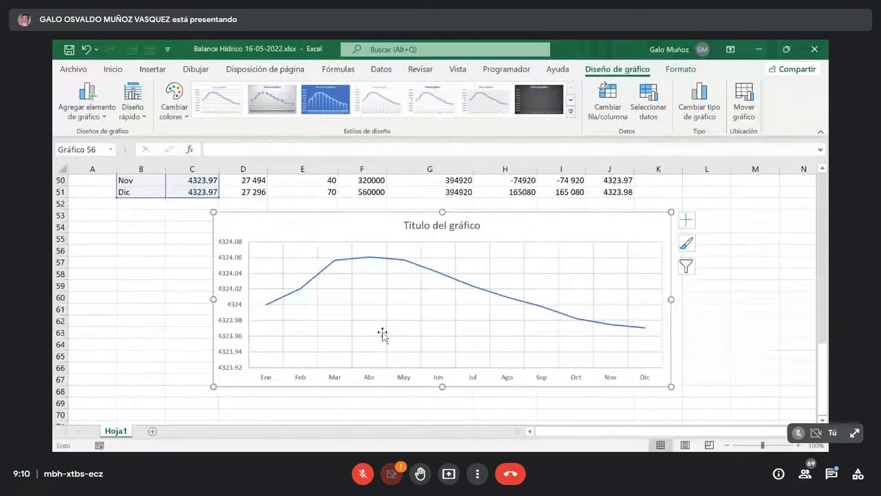
Try a basin area of 10 km2 in E5 and check its effect on the monthly table and chart.
{"action": "scroll", "coordinate": [384, 331], "scroll_direction": "up", "scroll_amount": 1}
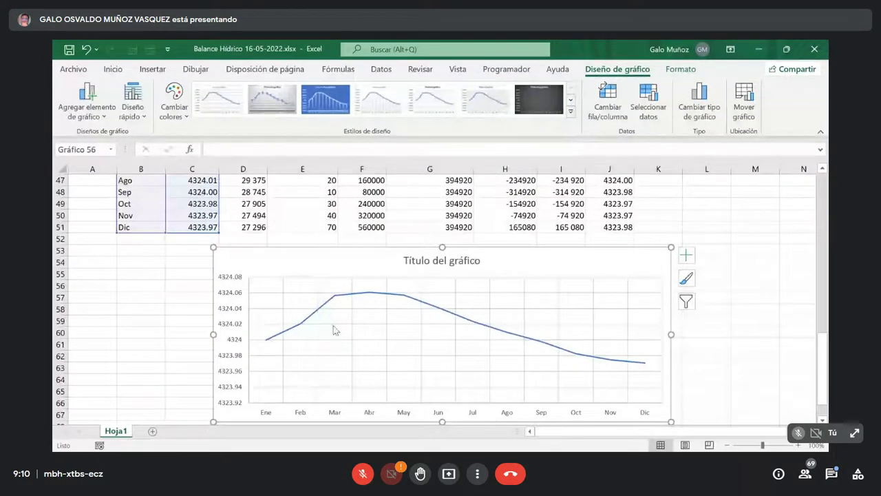
{"action": "scroll", "coordinate": [334, 329], "scroll_direction": "up", "scroll_amount": 2}
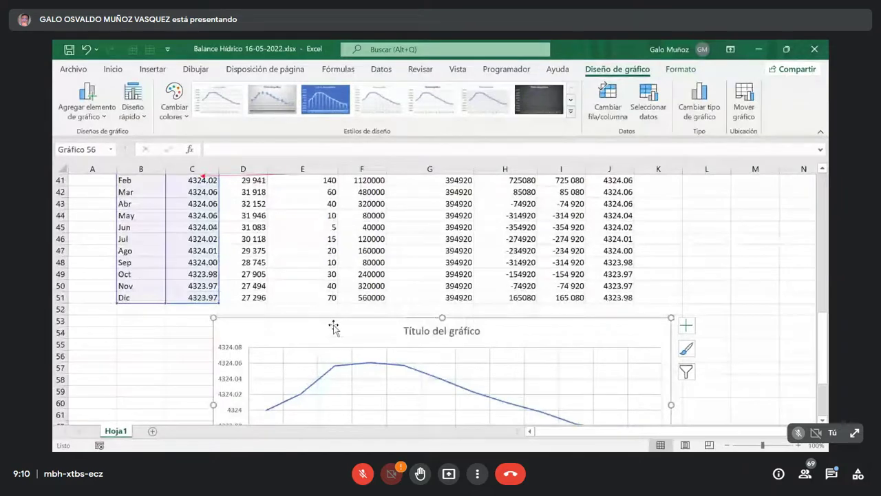
{"action": "left_click", "coordinate": [695, 286]}
{"action": "scroll", "coordinate": [621, 281], "scroll_direction": "up", "scroll_amount": 5}
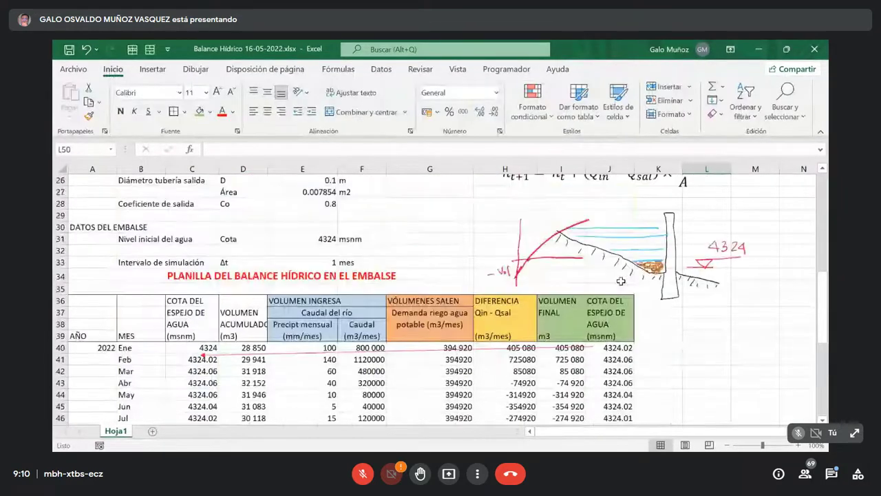
{"action": "scroll", "coordinate": [621, 281], "scroll_direction": "up", "scroll_amount": 6}
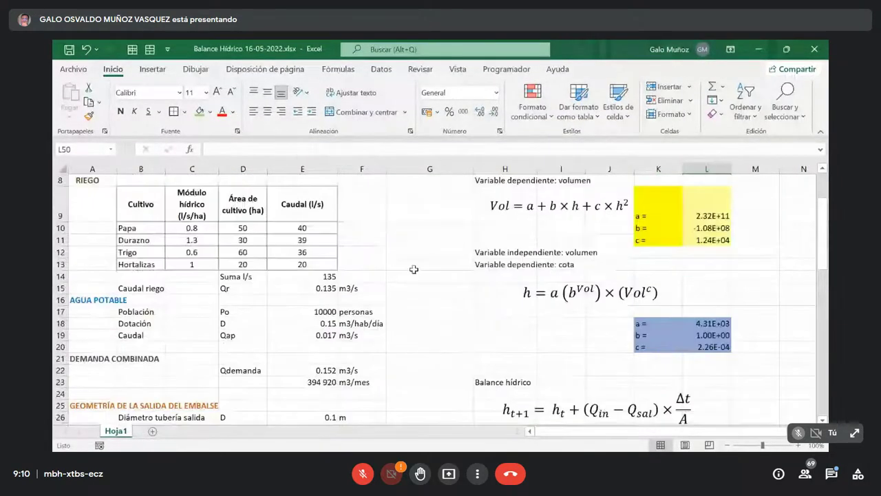
{"action": "scroll", "coordinate": [311, 293], "scroll_direction": "up", "scroll_amount": 2}
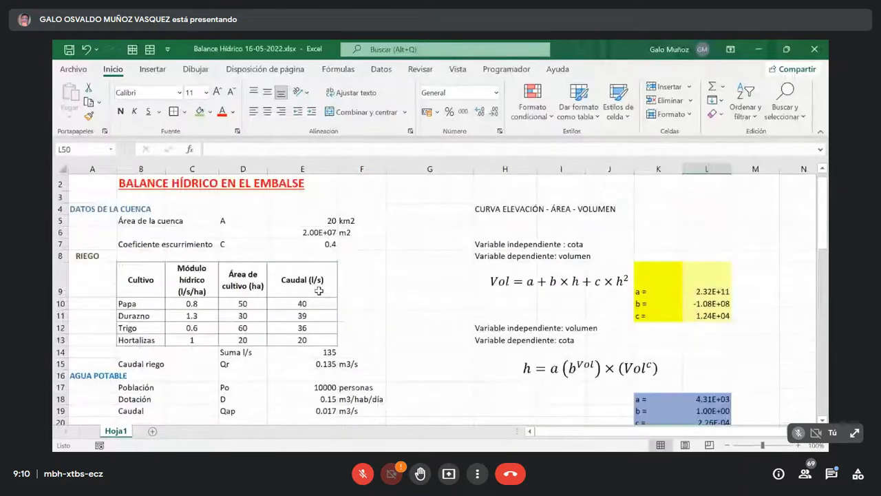
{"action": "left_click", "coordinate": [325, 222]}
{"action": "type", "text": "10"}
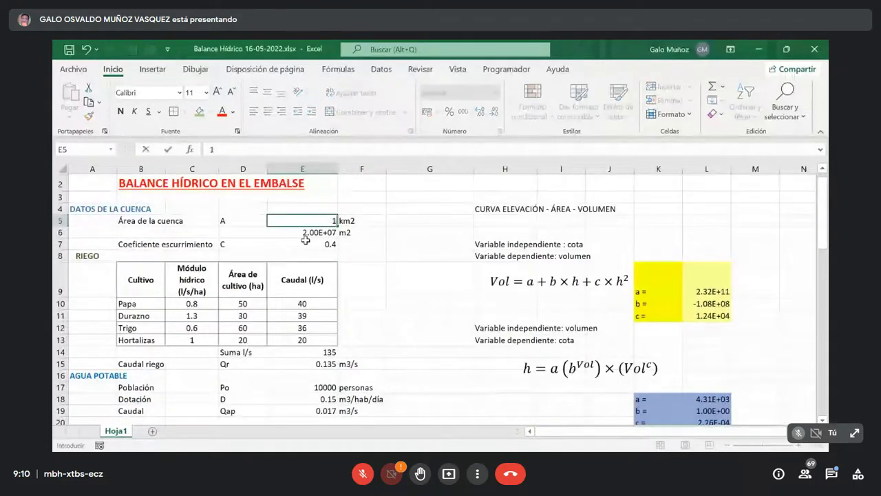
{"action": "key", "text": "Return"}
{"action": "type", "text": "."}
{"action": "key", "text": "Escape"}
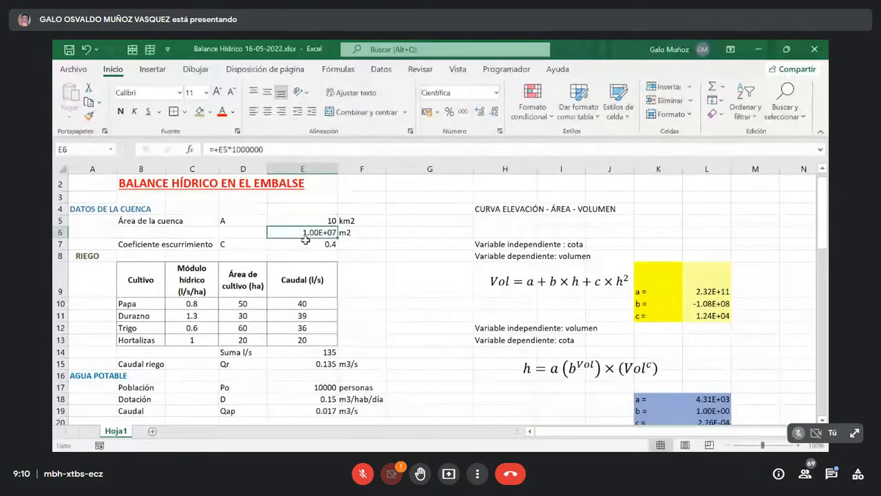
{"action": "scroll", "coordinate": [355, 278], "scroll_direction": "down", "scroll_amount": 3}
{"action": "scroll", "coordinate": [356, 277], "scroll_direction": "down", "scroll_amount": 11}
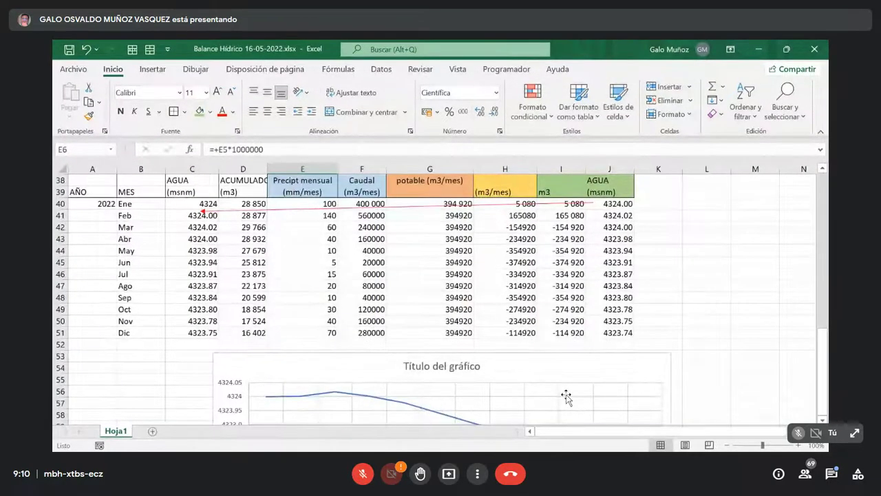
Set the basin area in E5 to 50 km2 and check its effect on the monthly water levels and chart.
{"action": "scroll", "coordinate": [565, 397], "scroll_direction": "up", "scroll_amount": 7}
{"action": "scroll", "coordinate": [322, 265], "scroll_direction": "up", "scroll_amount": 4}
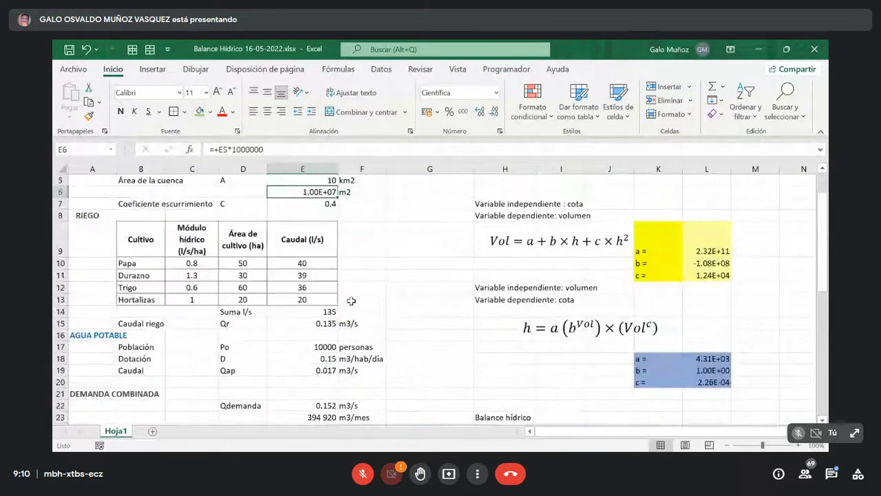
{"action": "scroll", "coordinate": [321, 265], "scroll_direction": "up", "scroll_amount": 2}
{"action": "left_click", "coordinate": [331, 234]}
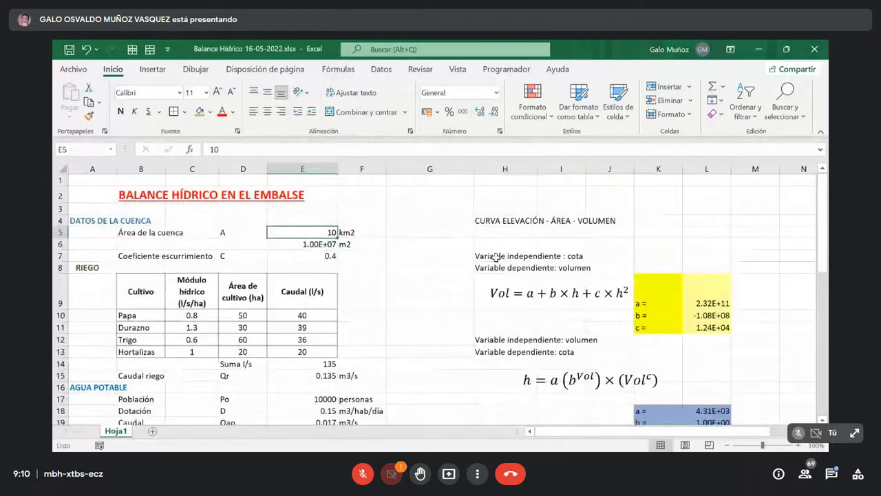
{"action": "type", "text": "50"}
{"action": "key", "text": "Return"}
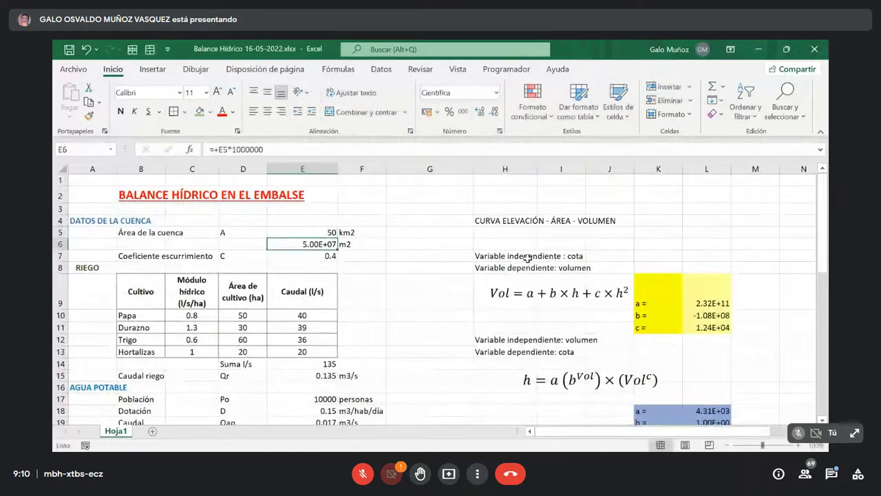
{"action": "scroll", "coordinate": [427, 322], "scroll_direction": "down", "scroll_amount": 6}
{"action": "scroll", "coordinate": [427, 323], "scroll_direction": "down", "scroll_amount": 12}
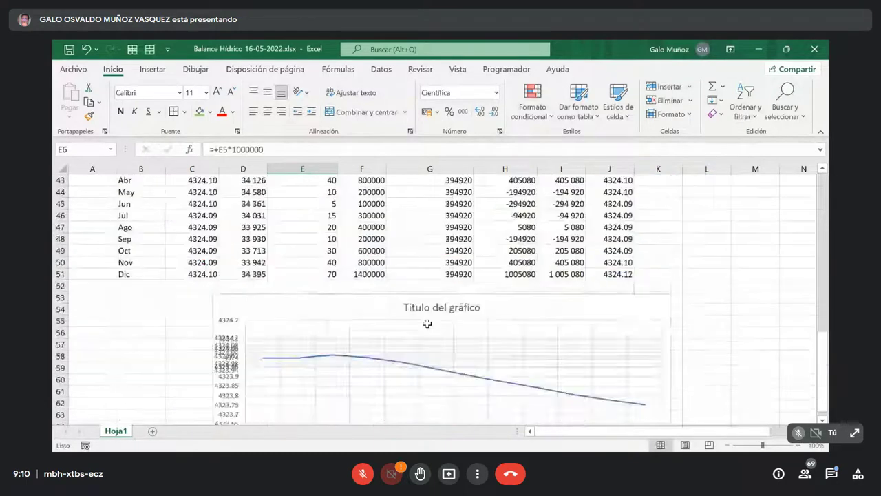
{"action": "scroll", "coordinate": [427, 322], "scroll_direction": "up", "scroll_amount": 1}
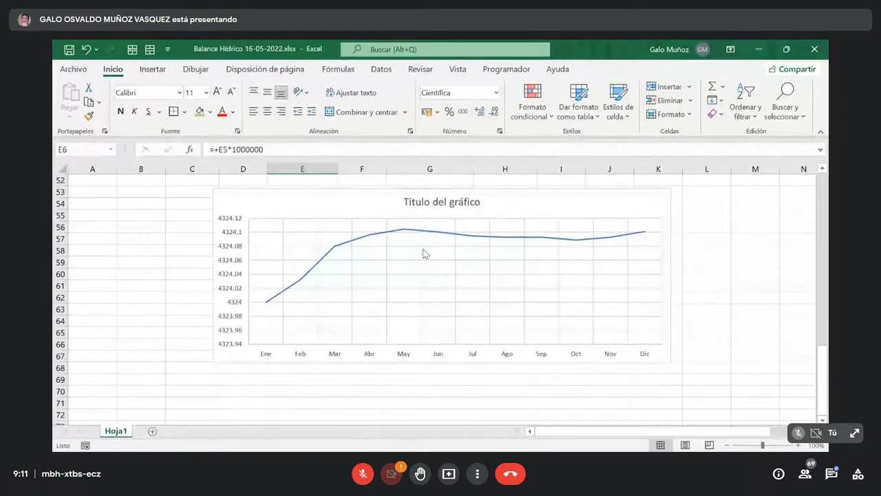
Review the irrigation, drinking water and combined demand inputs above the water balance table.
{"action": "scroll", "coordinate": [523, 309], "scroll_direction": "up", "scroll_amount": 1}
{"action": "scroll", "coordinate": [523, 309], "scroll_direction": "up", "scroll_amount": 10}
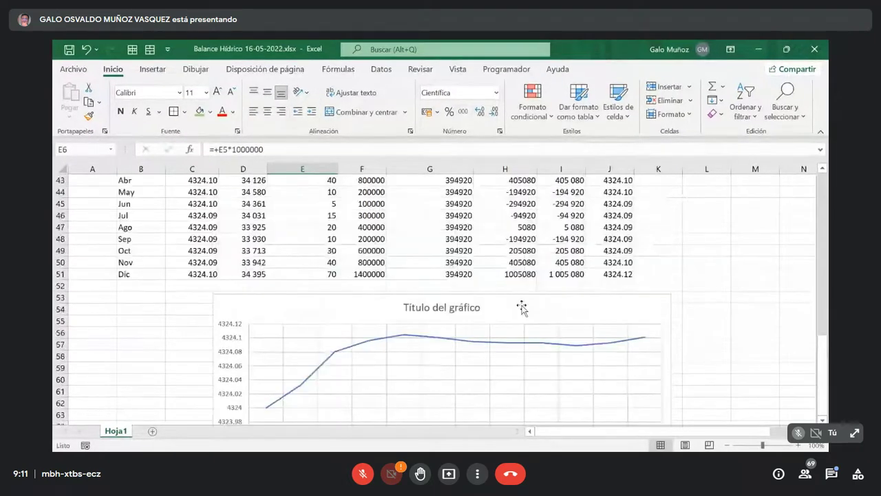
{"action": "scroll", "coordinate": [521, 307], "scroll_direction": "up", "scroll_amount": 1}
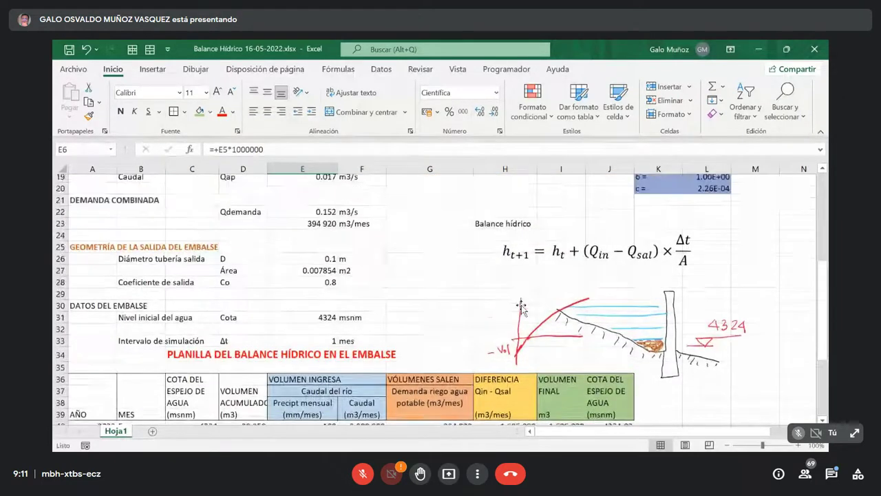
{"action": "scroll", "coordinate": [399, 299], "scroll_direction": "up", "scroll_amount": 4}
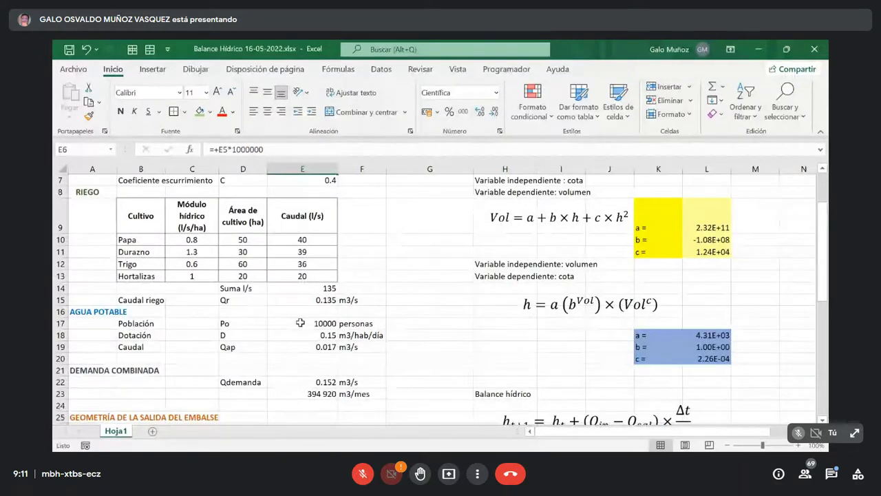
{"action": "scroll", "coordinate": [351, 326], "scroll_direction": "up", "scroll_amount": 1}
{"action": "scroll", "coordinate": [351, 325], "scroll_direction": "down", "scroll_amount": 1}
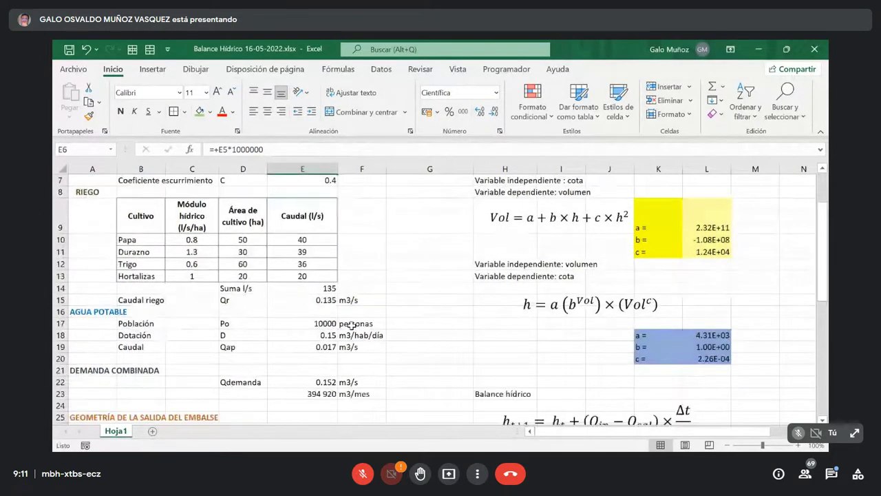
{"action": "scroll", "coordinate": [352, 326], "scroll_direction": "down", "scroll_amount": 1}
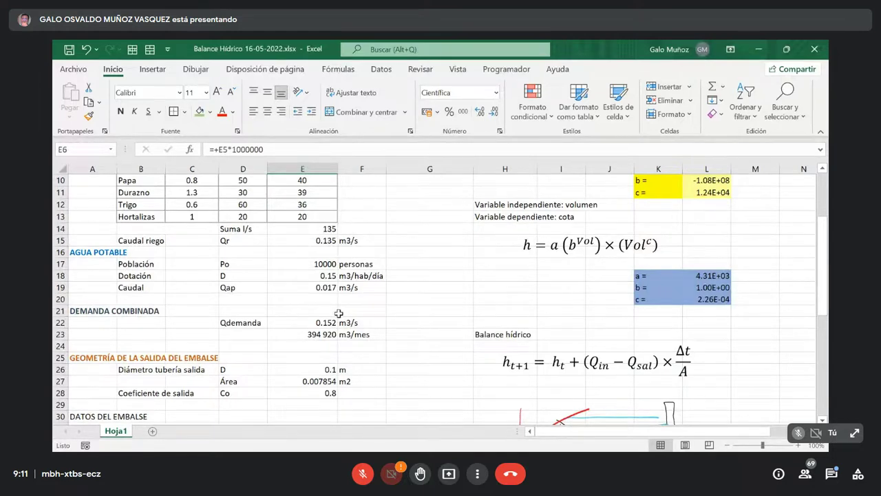
Set the basin area in E5 to 15 km2.
{"action": "scroll", "coordinate": [335, 314], "scroll_direction": "down", "scroll_amount": 6}
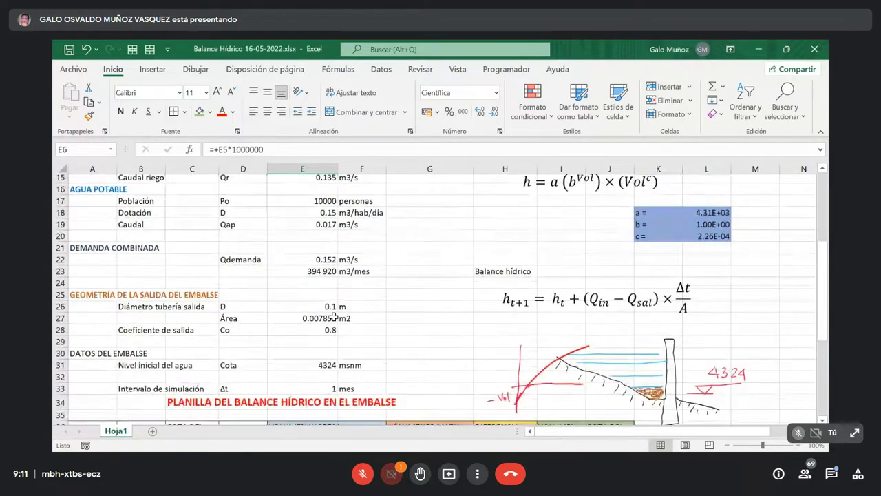
{"action": "scroll", "coordinate": [332, 317], "scroll_direction": "down", "scroll_amount": 2}
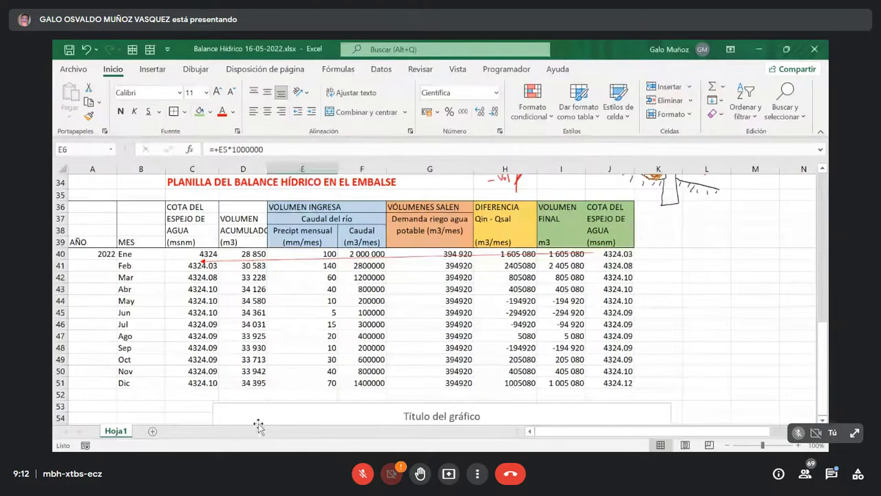
{"action": "scroll", "coordinate": [258, 418], "scroll_direction": "up", "scroll_amount": 9}
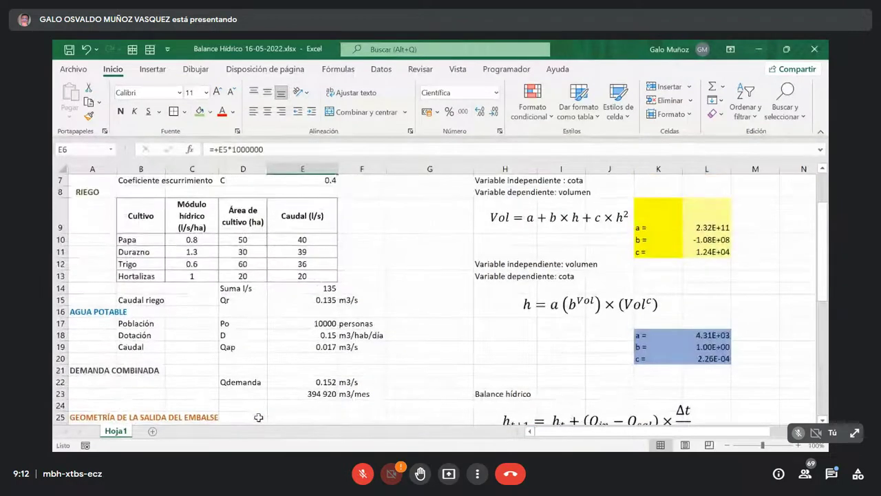
{"action": "scroll", "coordinate": [258, 417], "scroll_direction": "up", "scroll_amount": 2}
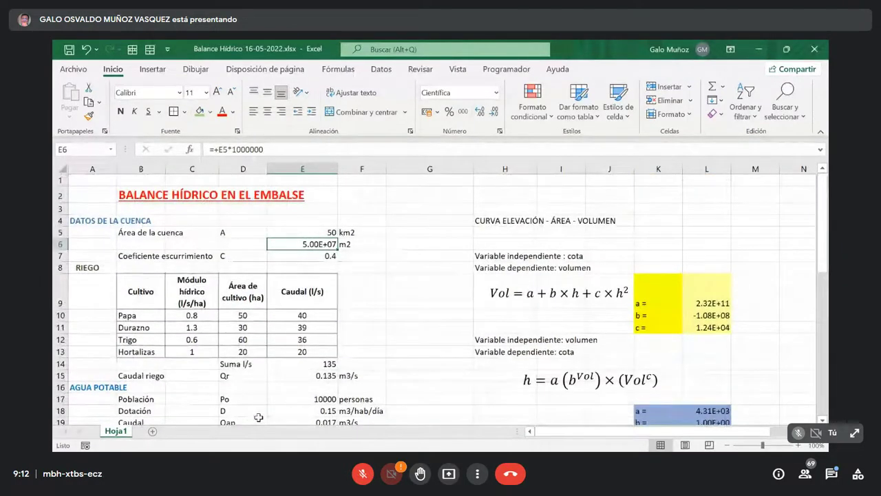
{"action": "left_click", "coordinate": [323, 232]}
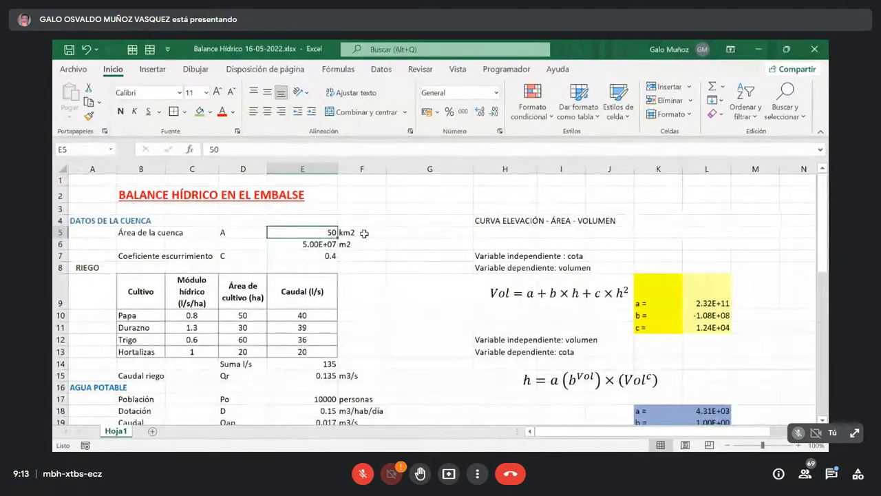
{"action": "type", "text": "15"}
{"action": "key", "text": "Return"}
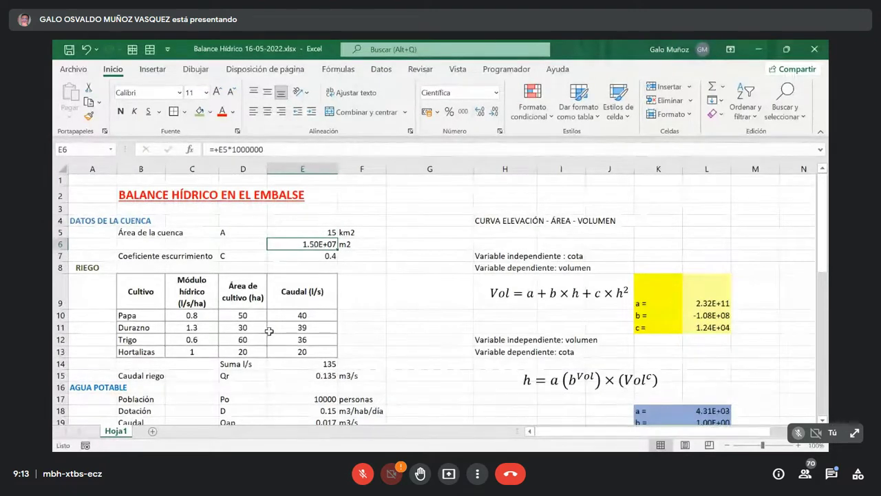
Set the runoff coefficient in E7 to 0.6 and check its effect on the water level chart and monthly table.
{"action": "left_click", "coordinate": [306, 259]}
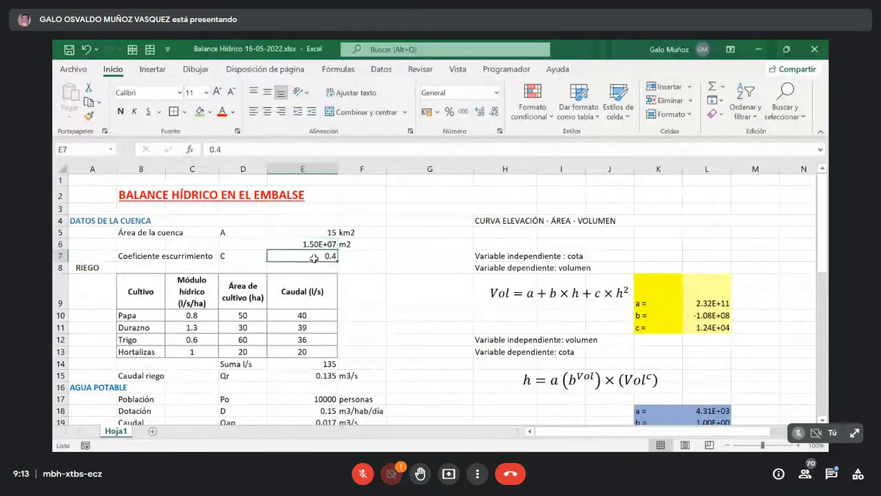
{"action": "type", "text": ".8"}
{"action": "key", "text": "Return"}
{"action": "scroll", "coordinate": [193, 382], "scroll_direction": "down", "scroll_amount": 9}
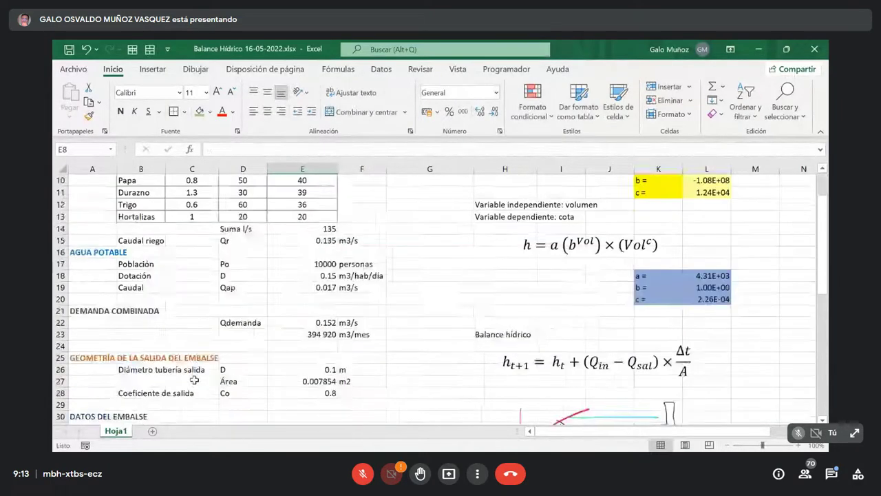
{"action": "scroll", "coordinate": [196, 393], "scroll_direction": "down", "scroll_amount": 8}
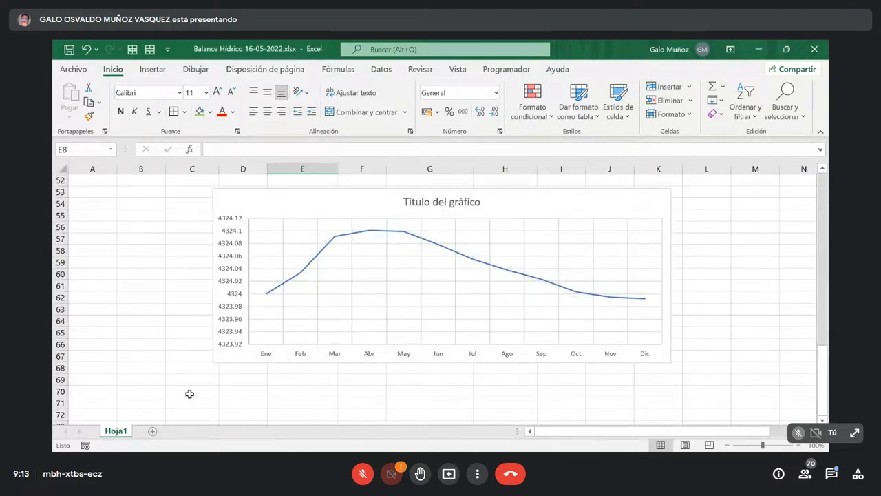
{"action": "scroll", "coordinate": [189, 393], "scroll_direction": "up", "scroll_amount": 7}
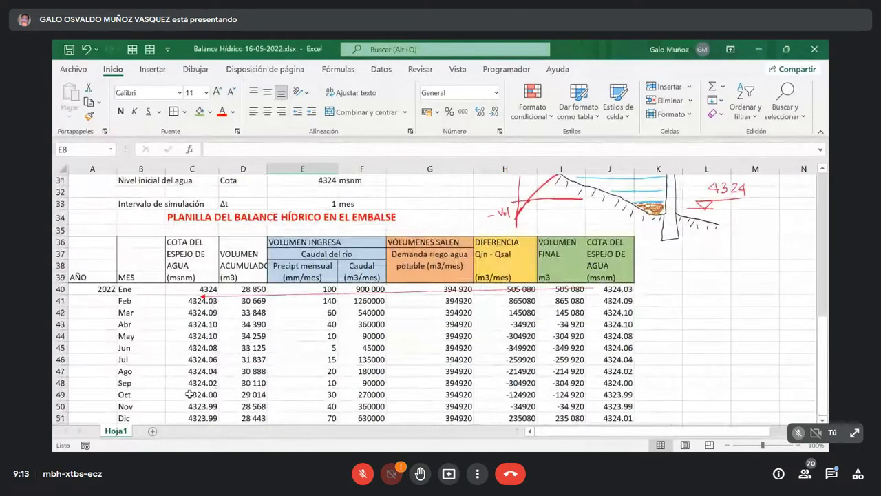
{"action": "scroll", "coordinate": [189, 393], "scroll_direction": "up", "scroll_amount": 4}
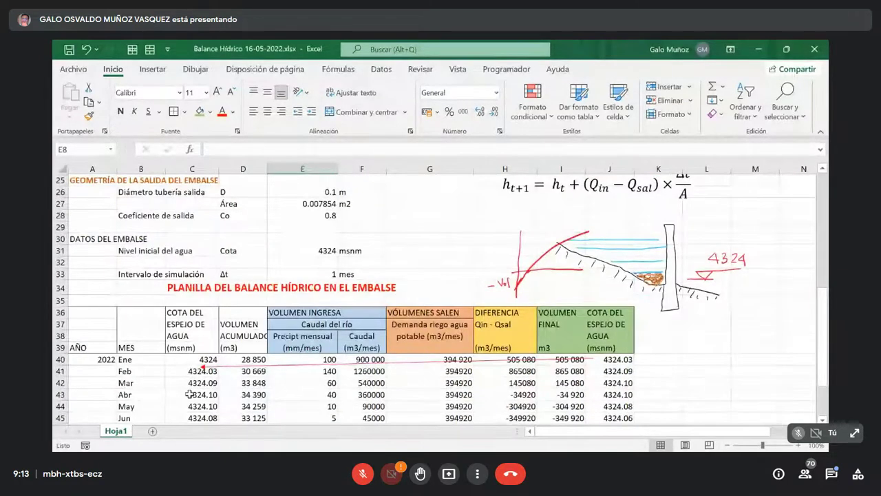
{"action": "scroll", "coordinate": [189, 393], "scroll_direction": "down", "scroll_amount": 1}
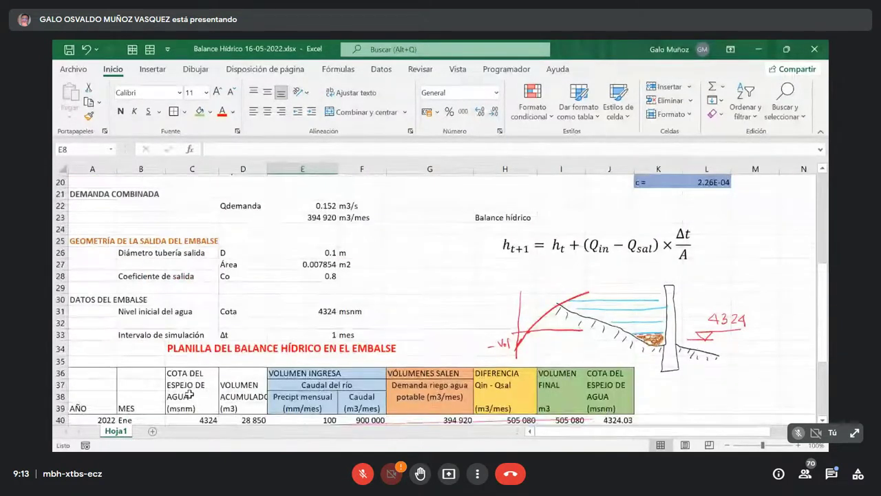
{"action": "scroll", "coordinate": [190, 394], "scroll_direction": "up", "scroll_amount": 1}
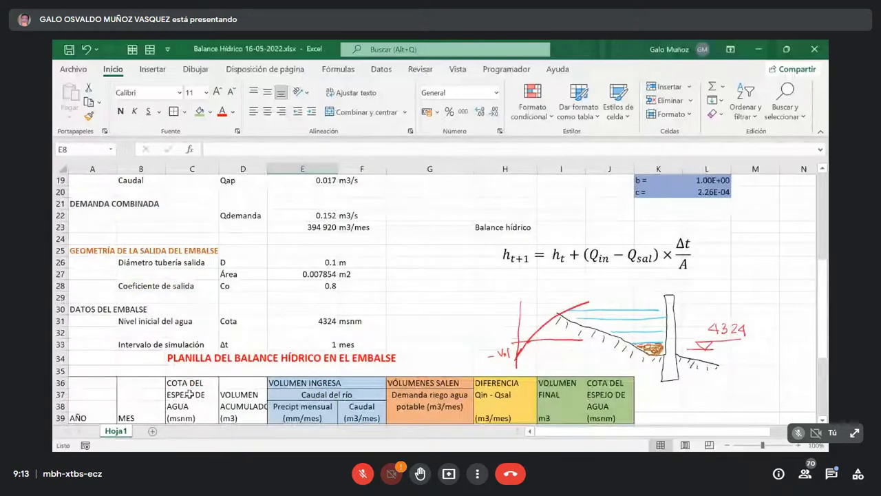
{"action": "scroll", "coordinate": [189, 393], "scroll_direction": "down", "scroll_amount": 2}
{"action": "scroll", "coordinate": [191, 400], "scroll_direction": "up", "scroll_amount": 1}
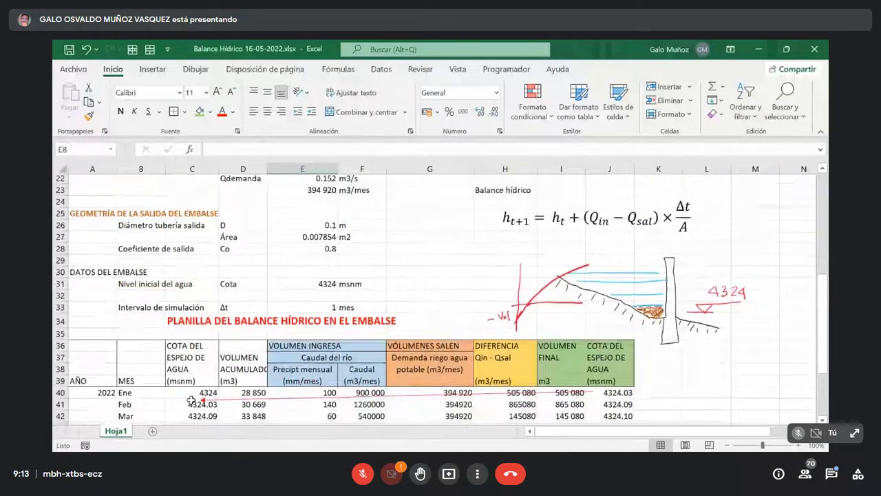
Set the drinking water allowance per inhabitant in E18 to 0.2 m3/hab/día.
{"action": "scroll", "coordinate": [191, 399], "scroll_direction": "up", "scroll_amount": 4}
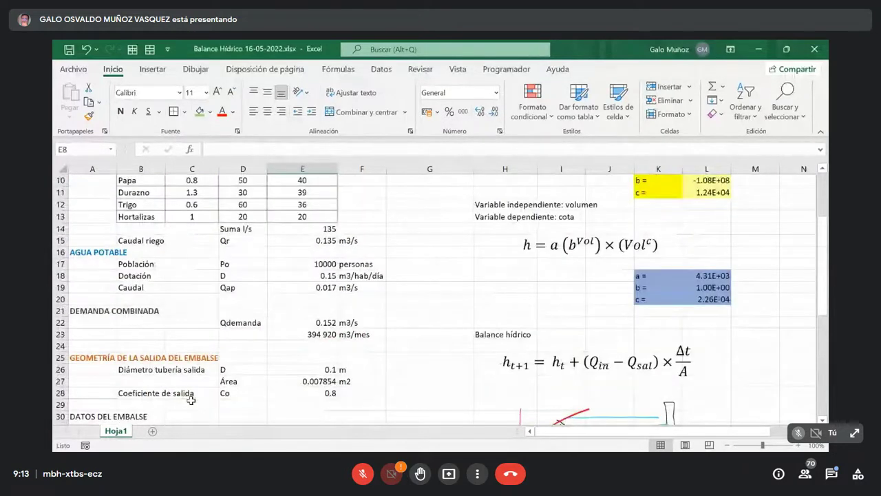
{"action": "left_click", "coordinate": [312, 272]}
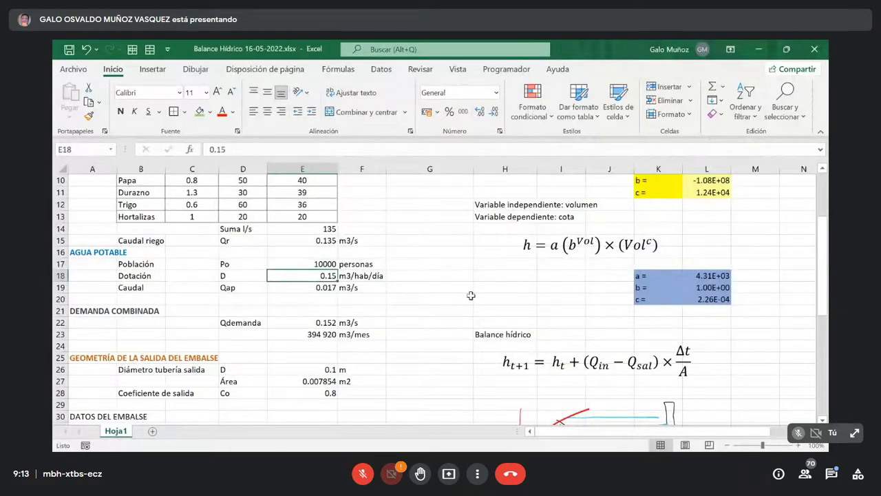
{"action": "type", "text": "."}
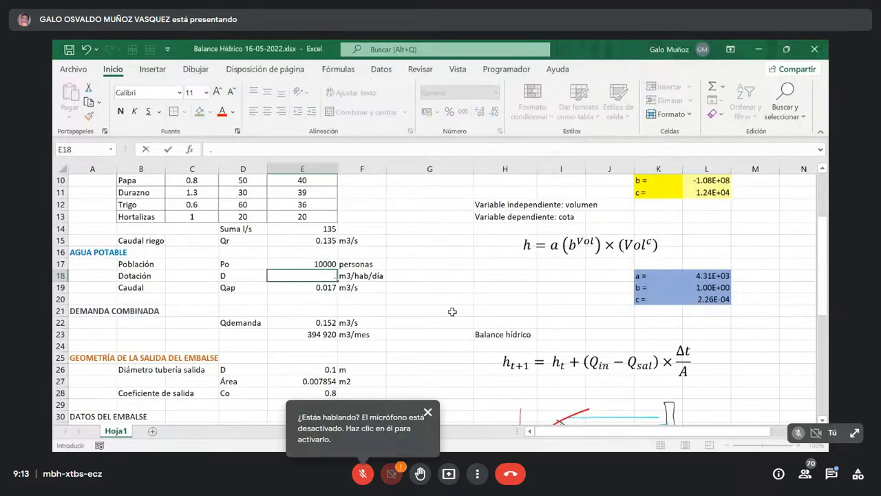
{"action": "type", "text": "2"}
{"action": "key", "text": "Return"}
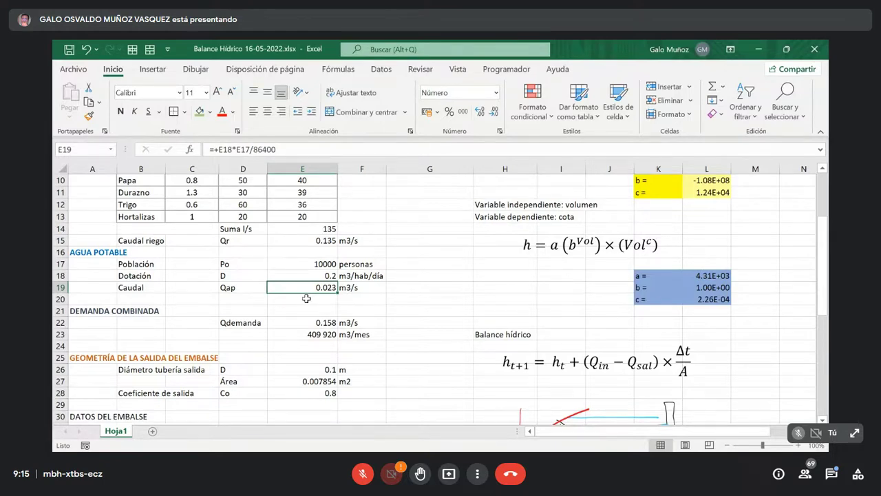
Inspect the formula in E14 that sums the crop irrigation flows, leaving it as it is.
{"action": "scroll", "coordinate": [296, 294], "scroll_direction": "up", "scroll_amount": 2}
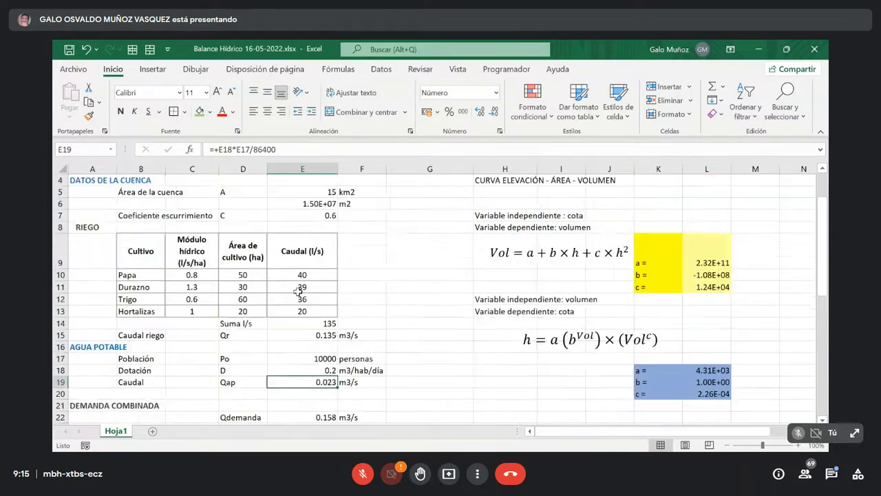
{"action": "scroll", "coordinate": [297, 292], "scroll_direction": "up", "scroll_amount": 1}
{"action": "scroll", "coordinate": [297, 291], "scroll_direction": "down", "scroll_amount": 1}
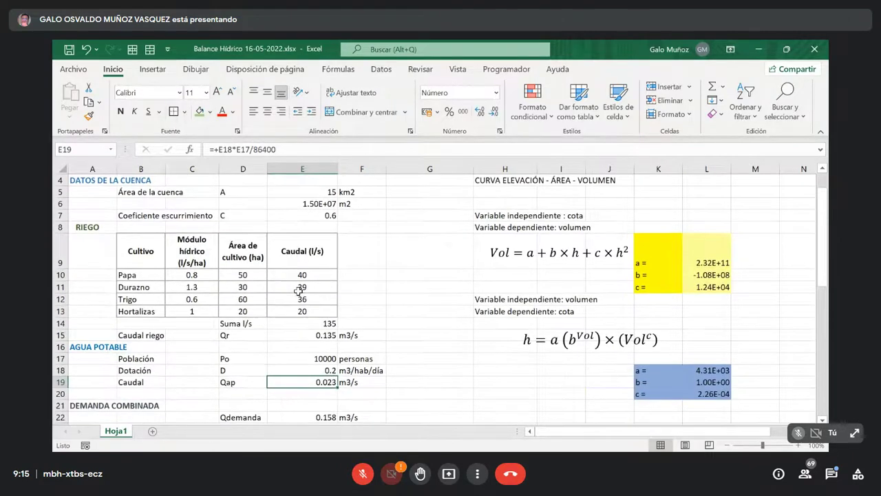
{"action": "left_click", "coordinate": [312, 326]}
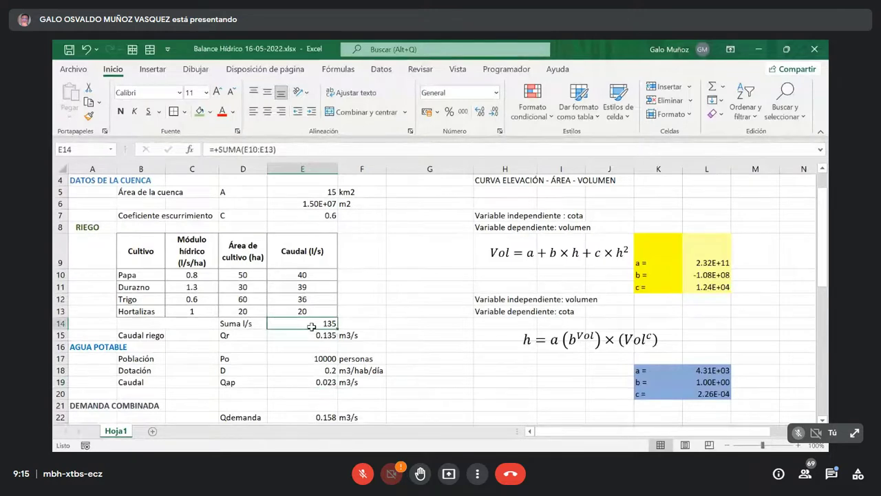
{"action": "double_click", "coordinate": [313, 326]}
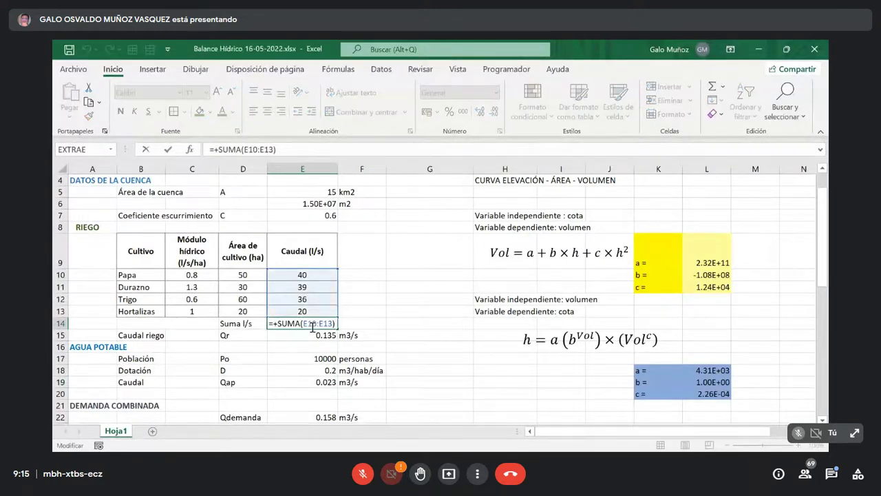
{"action": "key", "text": "Return"}
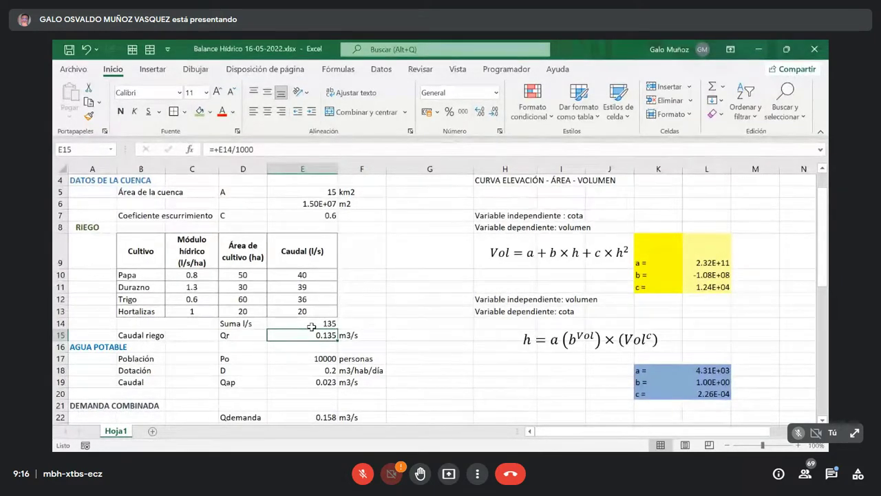
{"action": "key", "text": "Return"}
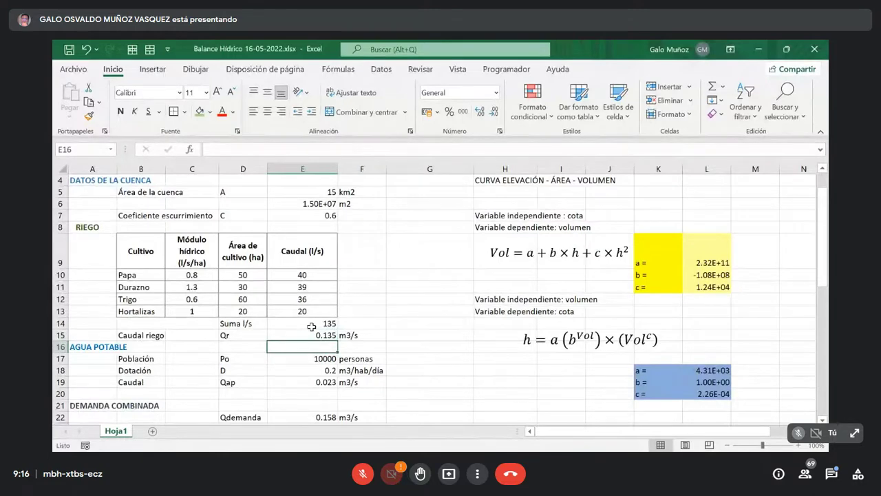
Examine the irrigation flow and combined demand formulas in column E, including E15, E22 and E23.
{"action": "key", "text": "Up"}
{"action": "key", "text": "Down"}
{"action": "key", "text": "Down"}
{"action": "key", "text": "Down"}
{"action": "key", "text": "Down"}
{"action": "key", "text": "Down"}
{"action": "key", "text": "Down"}
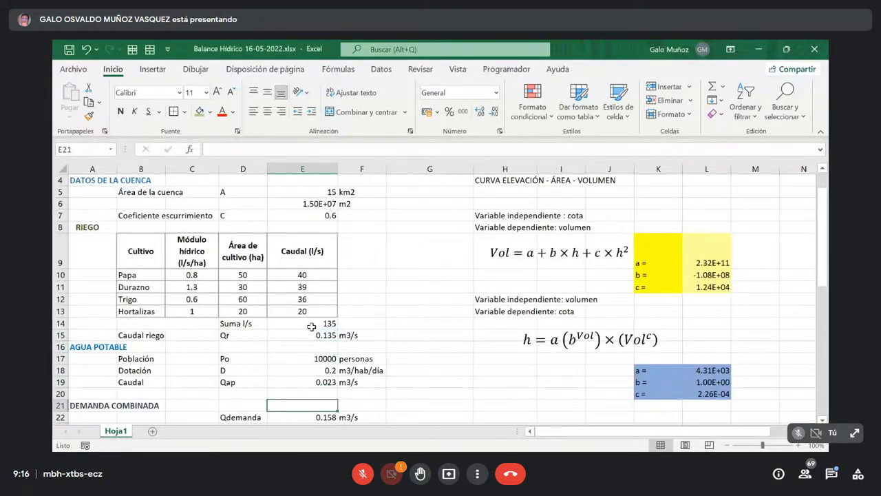
{"action": "key", "text": "Down"}
{"action": "key", "text": "Down"}
{"action": "key", "text": "Down"}
{"action": "key", "text": "Down"}
{"action": "key", "text": "Down"}
{"action": "key", "text": "Down"}
{"action": "key", "text": "Down"}
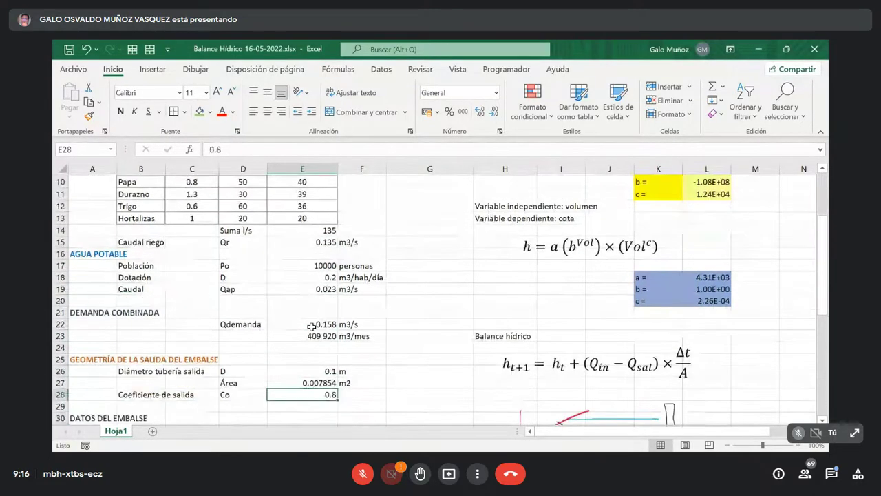
{"action": "key", "text": "Up"}
{"action": "key", "text": "Up"}
{"action": "key", "text": "Up"}
{"action": "key", "text": "Up"}
{"action": "key", "text": "Up"}
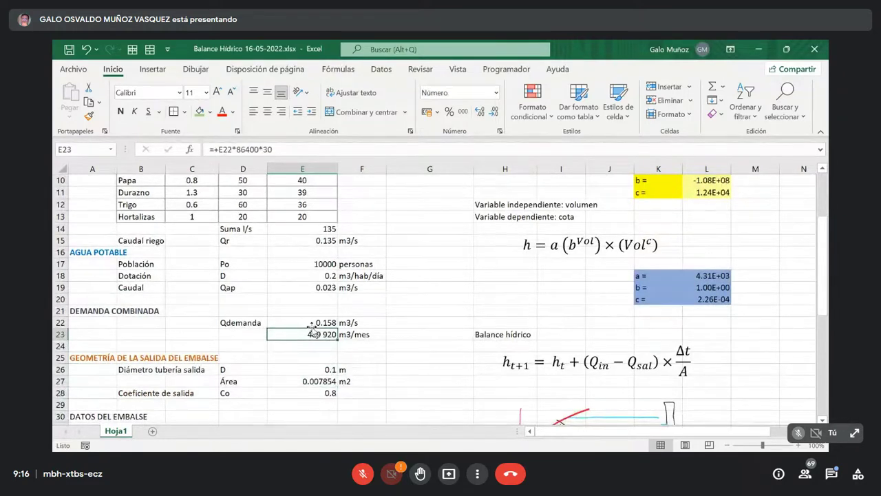
{"action": "key", "text": "Up"}
{"action": "key", "text": "Up"}
{"action": "key", "text": "Up"}
{"action": "key", "text": "Up"}
{"action": "key", "text": "Up"}
{"action": "key", "text": "Up"}
{"action": "key", "text": "Up"}
{"action": "key", "text": "Up"}
{"action": "key", "text": "Up"}
{"action": "key", "text": "Up"}
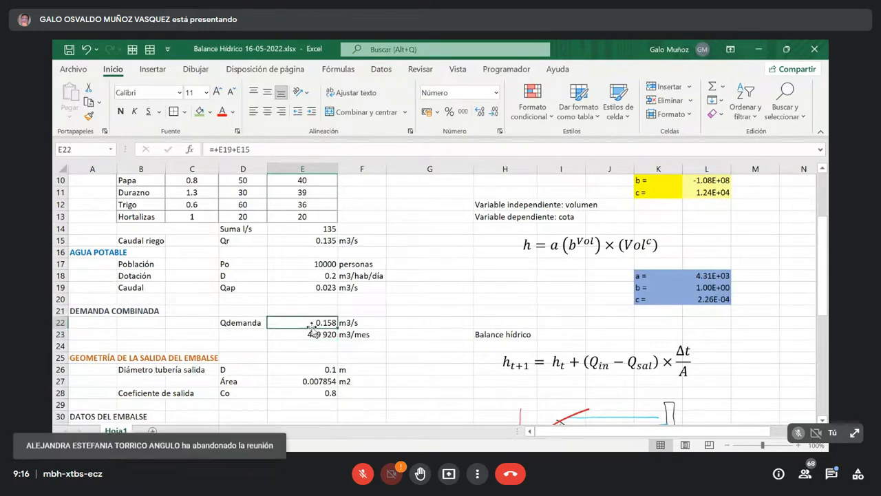
{"action": "key", "text": "Down"}
{"action": "key", "text": "Down"}
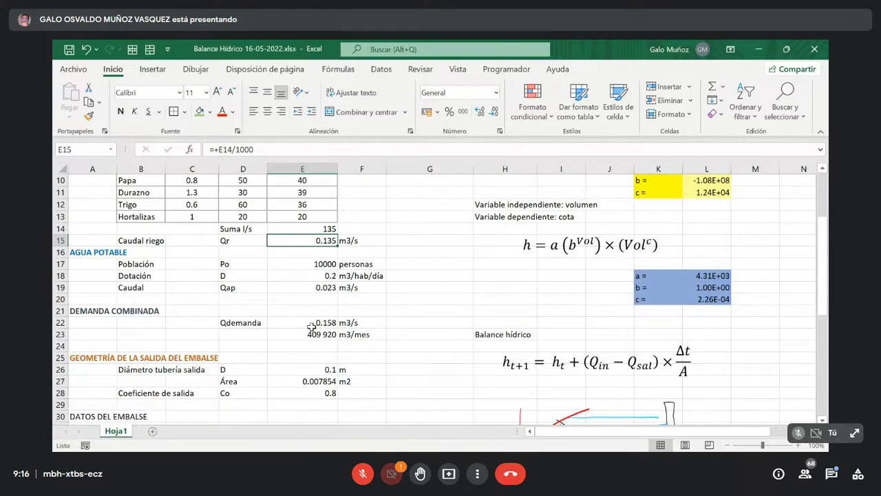
{"action": "key", "text": "Down"}
{"action": "key", "text": "Down"}
{"action": "key", "text": "Down"}
{"action": "key", "text": "Down"}
{"action": "key", "text": "Down"}
{"action": "key", "text": "Down"}
{"action": "key", "text": "Down"}
{"action": "key", "text": "Down"}
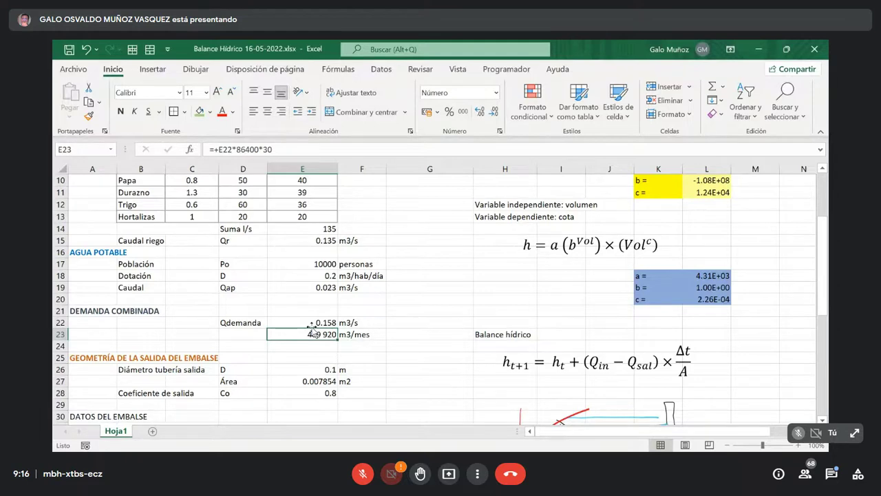
Check how the updated combined demand affects the monthly outflows and water levels in the balance table.
{"action": "scroll", "coordinate": [303, 344], "scroll_direction": "down", "scroll_amount": 3}
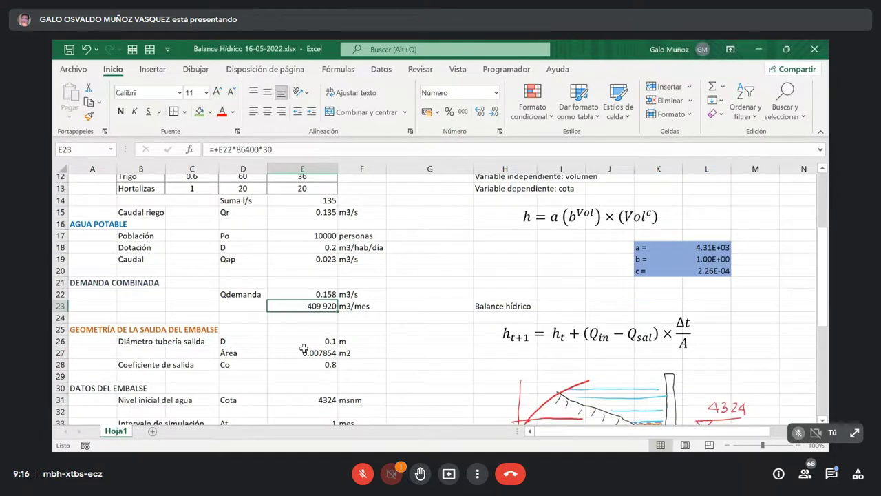
{"action": "scroll", "coordinate": [303, 348], "scroll_direction": "down", "scroll_amount": 3}
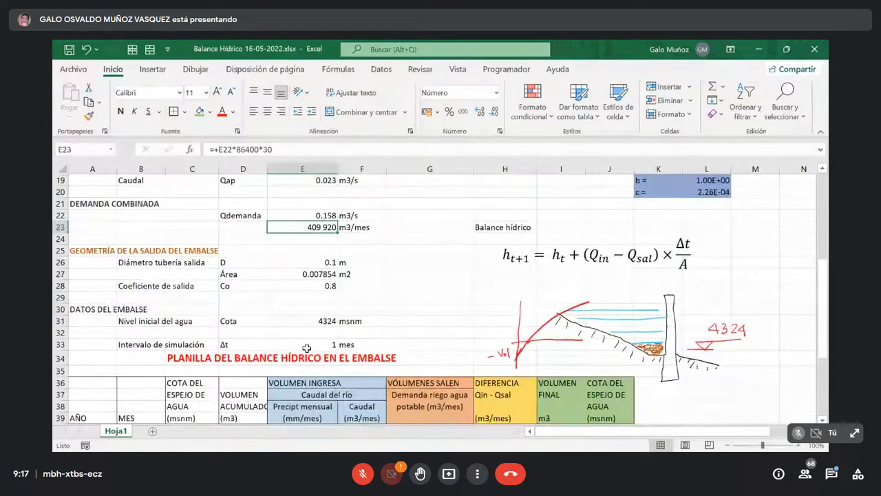
{"action": "scroll", "coordinate": [303, 354], "scroll_direction": "down", "scroll_amount": 3}
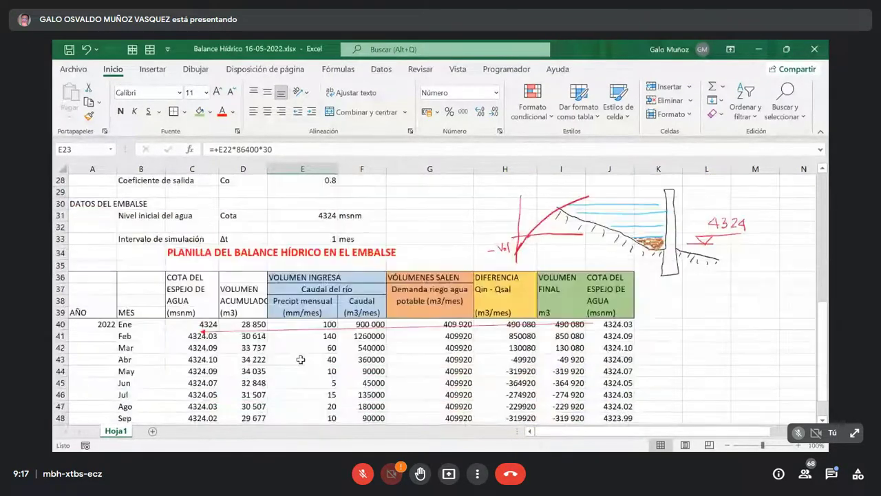
{"action": "scroll", "coordinate": [301, 359], "scroll_direction": "up", "scroll_amount": 1}
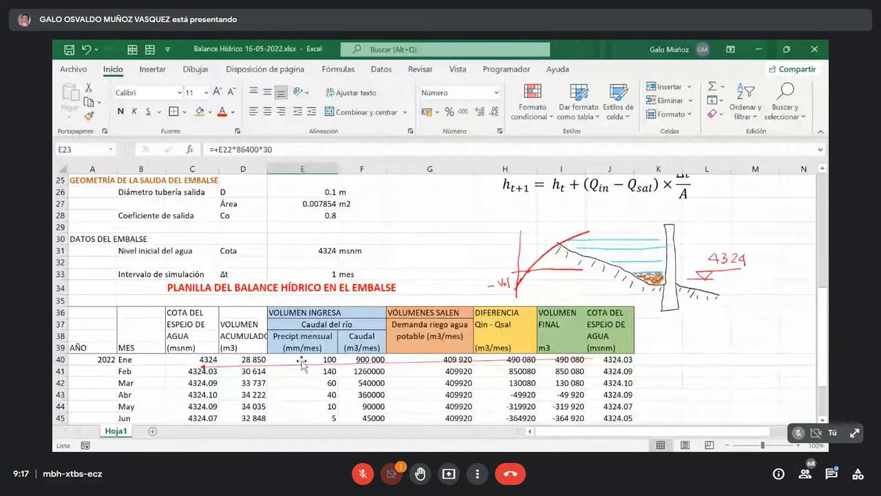
{"action": "scroll", "coordinate": [300, 361], "scroll_direction": "down", "scroll_amount": 1}
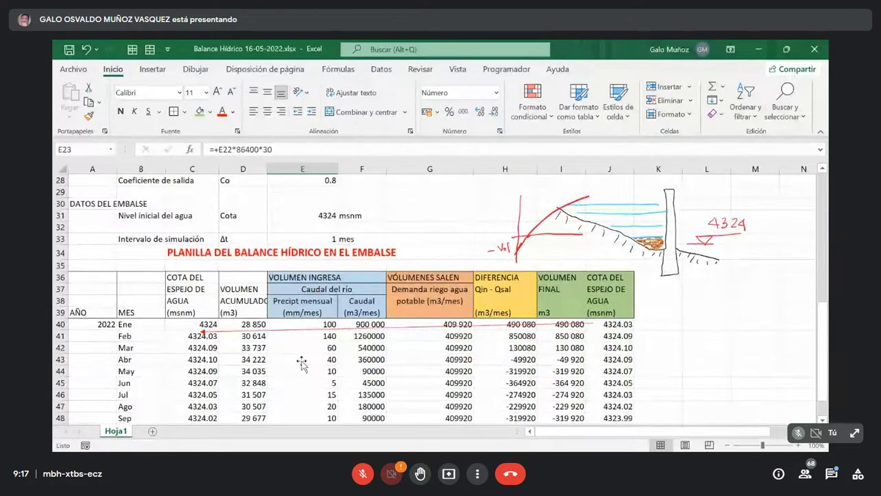
Clear the annual precipitation total from E52 below the monthly balance table.
{"action": "scroll", "coordinate": [301, 360], "scroll_direction": "up", "scroll_amount": 1}
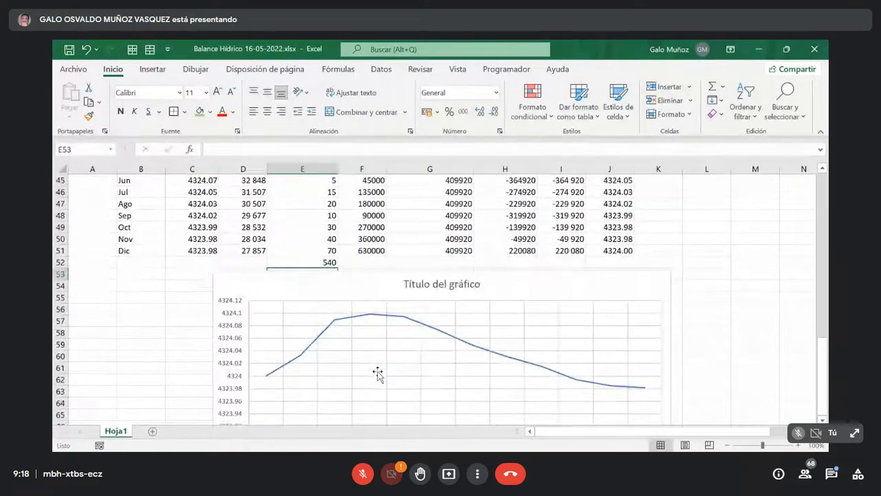
{"action": "left_click", "coordinate": [323, 300]}
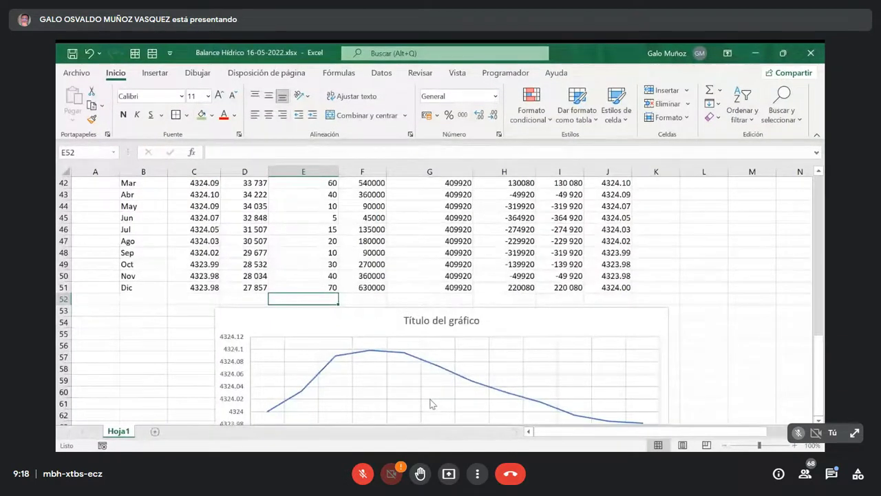
Examine the demand parameters, reservoir data and the monthly inflows, outflows, volumes and water levels in the balance table.
{"action": "scroll", "coordinate": [430, 398], "scroll_direction": "up", "scroll_amount": 2}
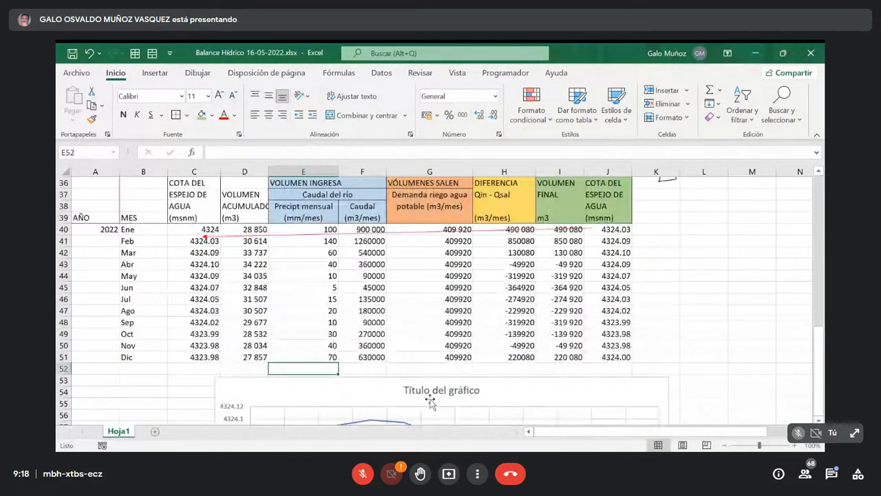
{"action": "scroll", "coordinate": [429, 400], "scroll_direction": "up", "scroll_amount": 6}
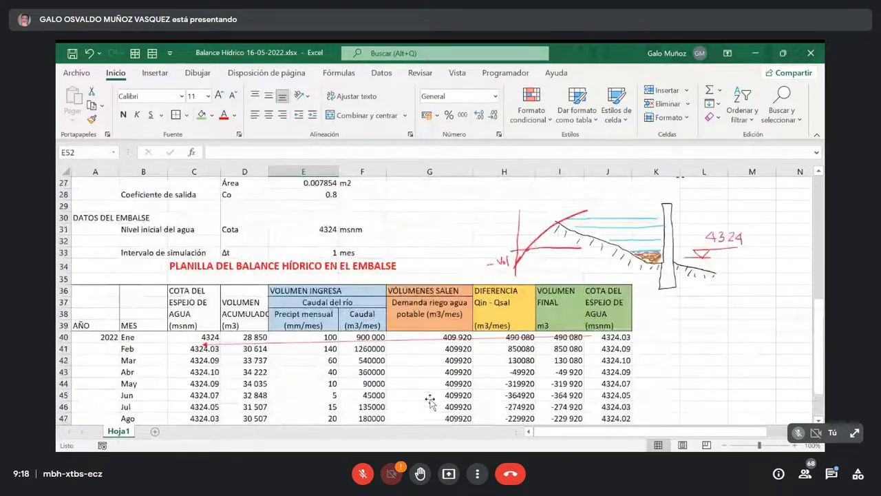
{"action": "scroll", "coordinate": [430, 401], "scroll_direction": "up", "scroll_amount": 1}
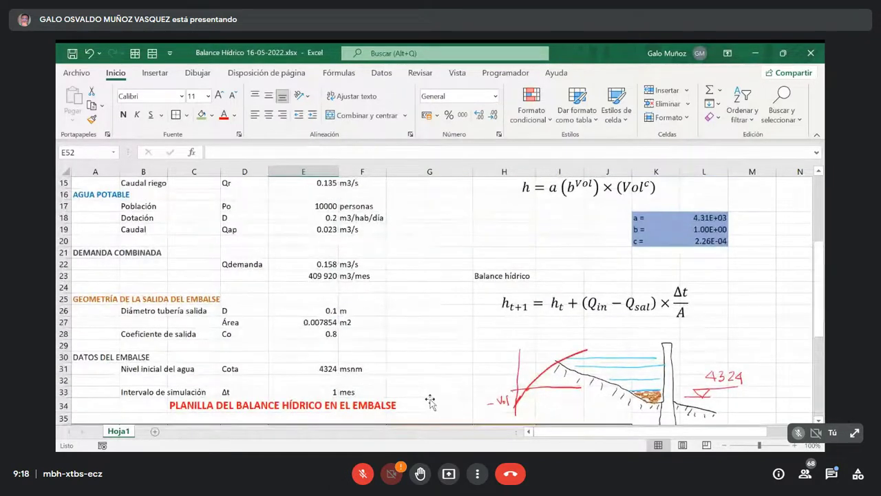
{"action": "scroll", "coordinate": [429, 401], "scroll_direction": "up", "scroll_amount": 2}
{"action": "scroll", "coordinate": [430, 401], "scroll_direction": "down", "scroll_amount": 3}
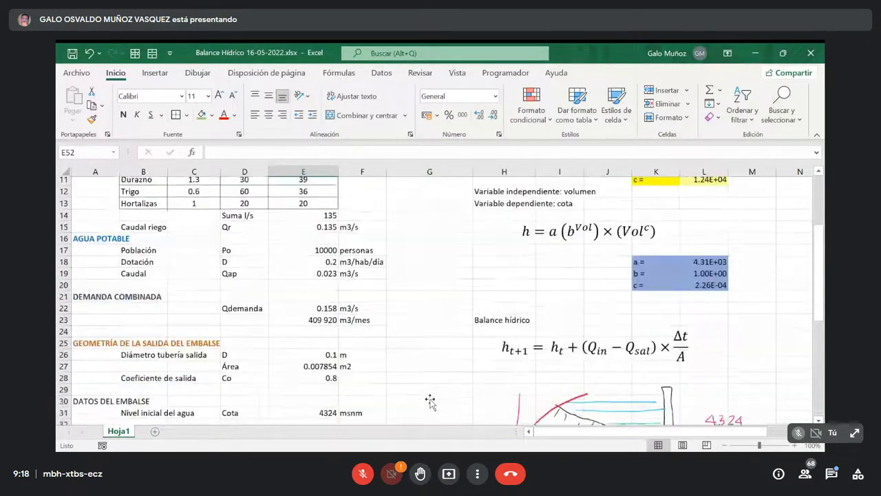
{"action": "scroll", "coordinate": [429, 400], "scroll_direction": "down", "scroll_amount": 2}
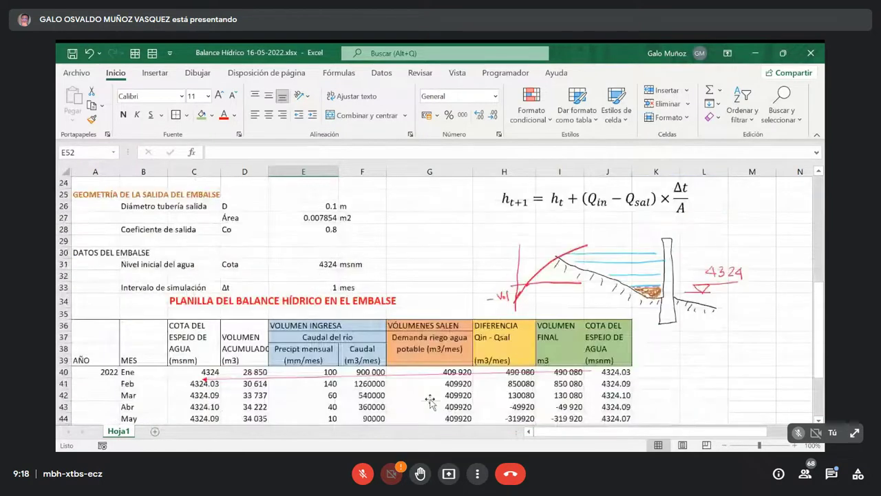
{"action": "scroll", "coordinate": [429, 401], "scroll_direction": "down", "scroll_amount": 2}
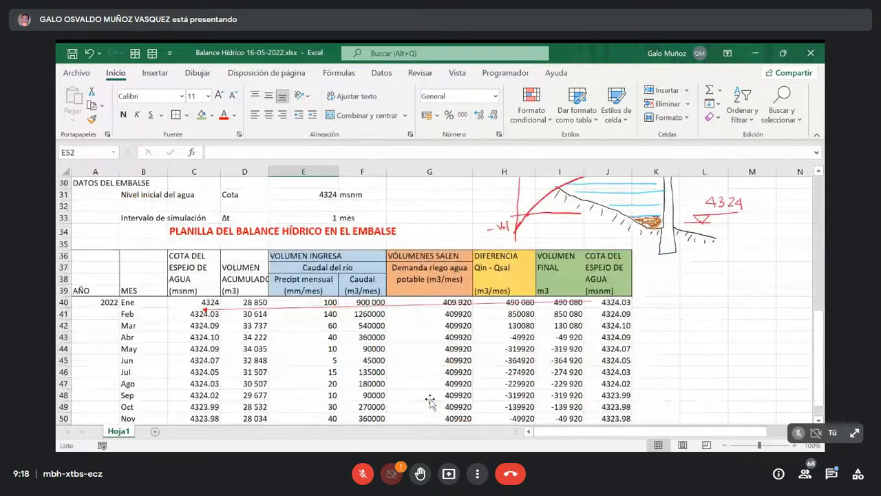
{"action": "scroll", "coordinate": [429, 401], "scroll_direction": "up", "scroll_amount": 1}
{"action": "scroll", "coordinate": [430, 401], "scroll_direction": "up", "scroll_amount": 1}
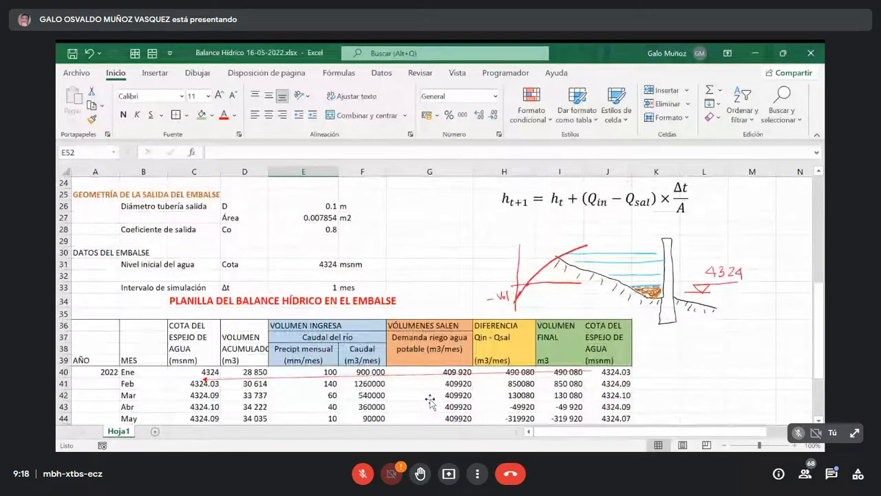
{"action": "scroll", "coordinate": [429, 401], "scroll_direction": "up", "scroll_amount": 2}
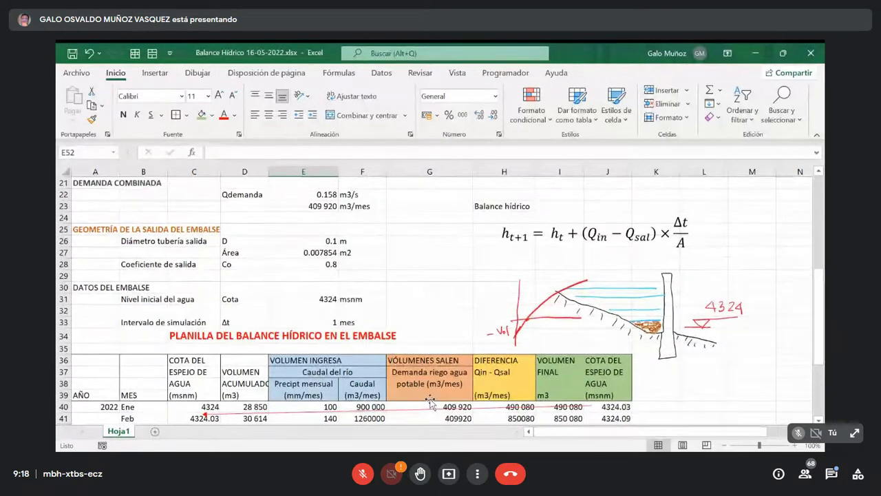
{"action": "scroll", "coordinate": [431, 402], "scroll_direction": "down", "scroll_amount": 1}
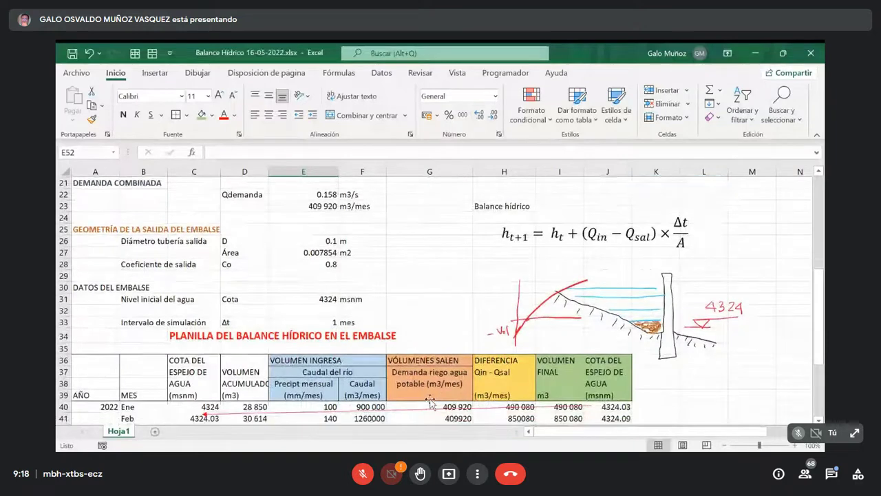
{"action": "scroll", "coordinate": [430, 399], "scroll_direction": "down", "scroll_amount": 3}
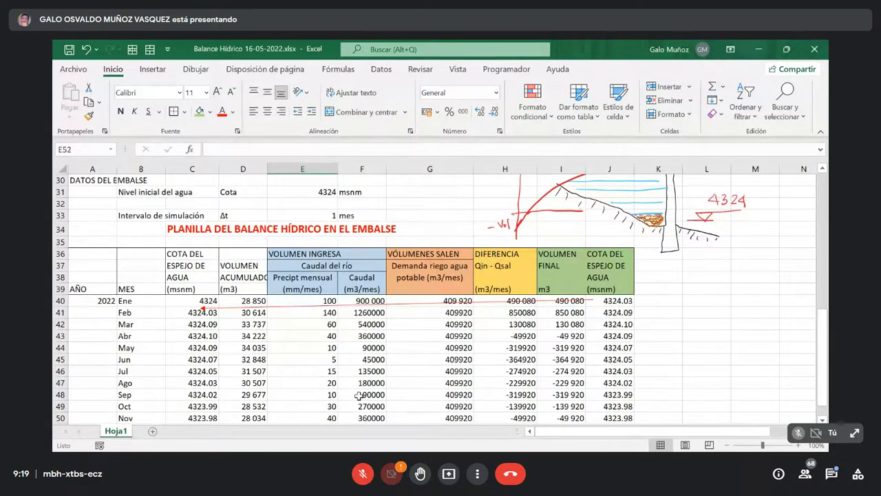
{"action": "scroll", "coordinate": [359, 394], "scroll_direction": "up", "scroll_amount": 2}
{"action": "scroll", "coordinate": [360, 396], "scroll_direction": "down", "scroll_amount": 1}
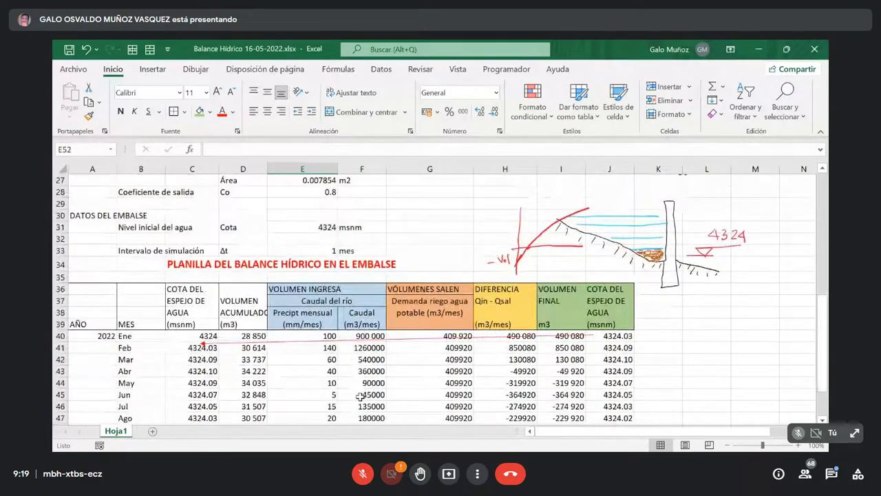
{"action": "scroll", "coordinate": [360, 396], "scroll_direction": "down", "scroll_amount": 1}
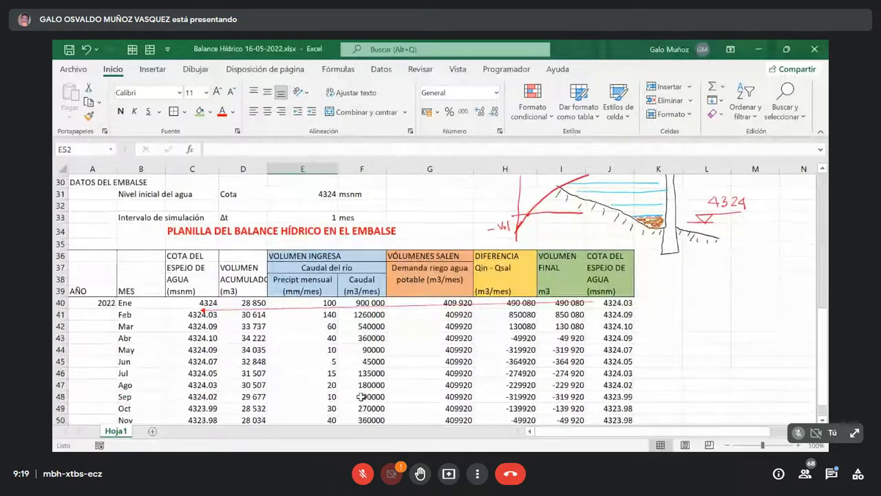
{"action": "scroll", "coordinate": [360, 397], "scroll_direction": "down", "scroll_amount": 2}
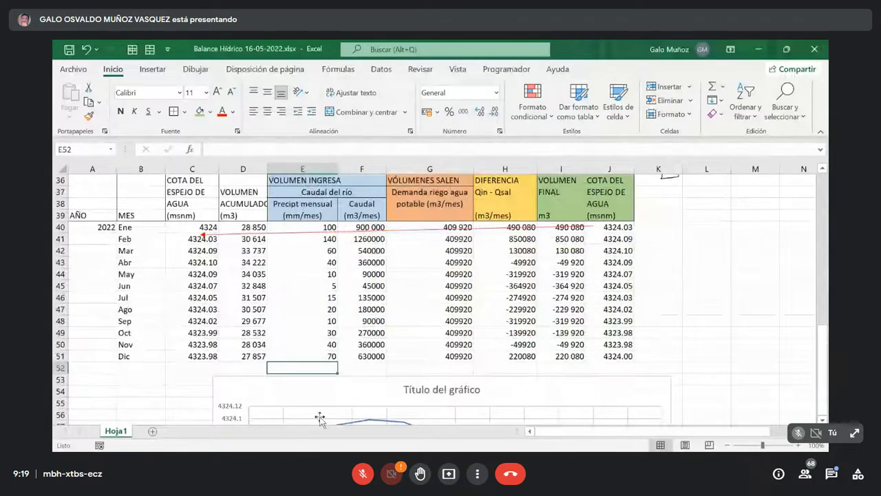
{"action": "scroll", "coordinate": [566, 396], "scroll_direction": "up", "scroll_amount": 1}
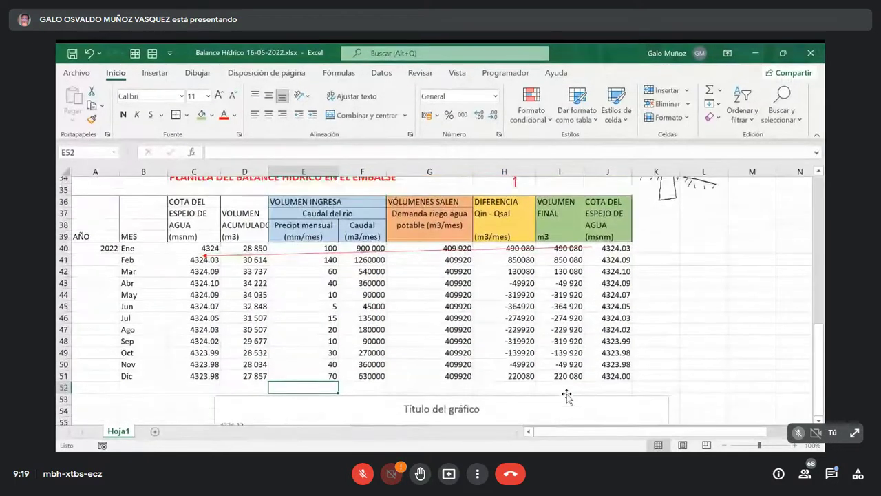
{"action": "scroll", "coordinate": [566, 396], "scroll_direction": "up", "scroll_amount": 1}
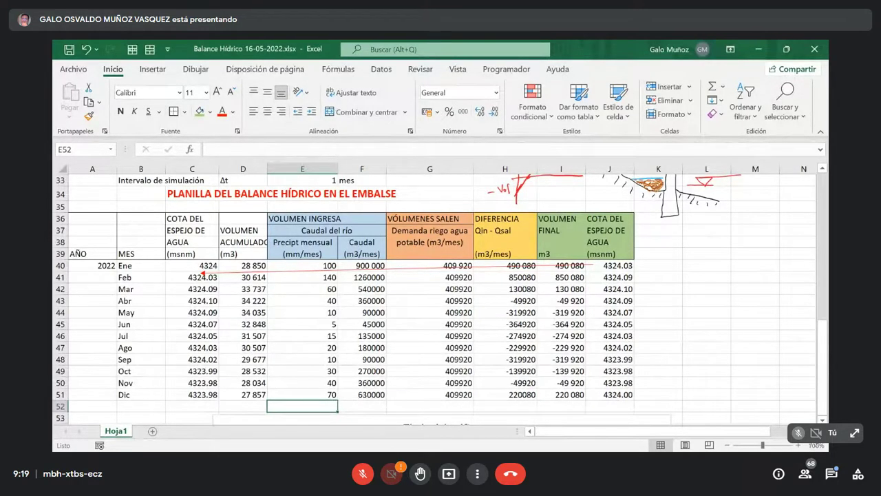
Set the red drawing pen to black ink with the second-thinnest stroke, ready beside the balance table.
{"action": "scroll", "coordinate": [431, 296], "scroll_direction": "right", "scroll_amount": 5}
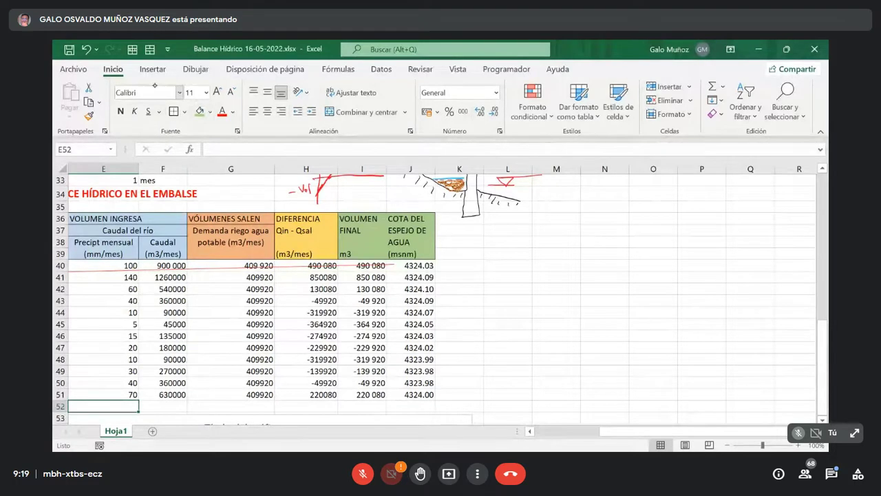
{"action": "left_click", "coordinate": [196, 69]}
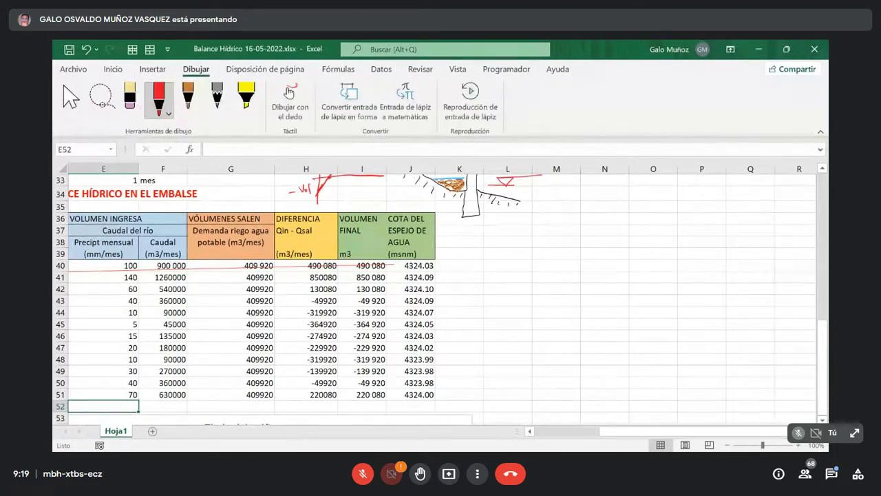
{"action": "left_click", "coordinate": [217, 96]}
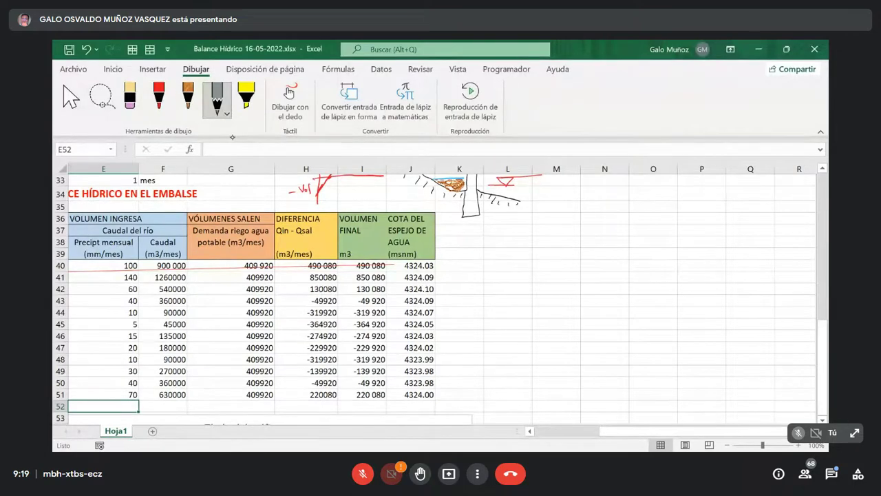
{"action": "left_click", "coordinate": [159, 102]}
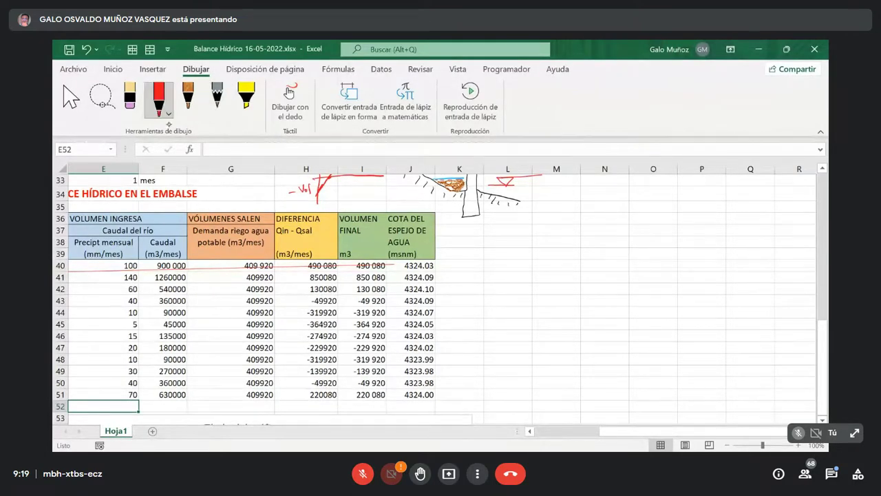
{"action": "left_click", "coordinate": [167, 113]}
{"action": "left_click", "coordinate": [177, 174]}
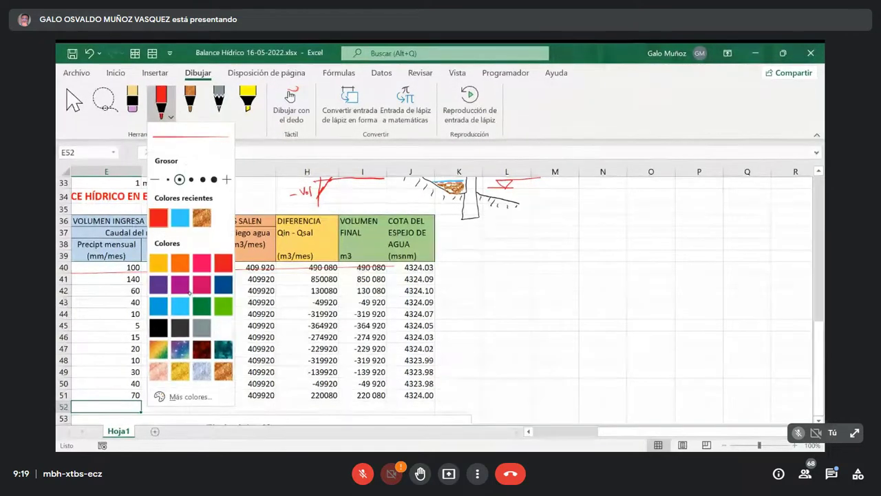
{"action": "left_click", "coordinate": [157, 324]}
Sketch four nested teardrop-shaped reservoir outlines sharing one lower tip in the blank area around columns M to P, rows 36 to 45.
{"action": "left_click", "coordinate": [565, 317]}
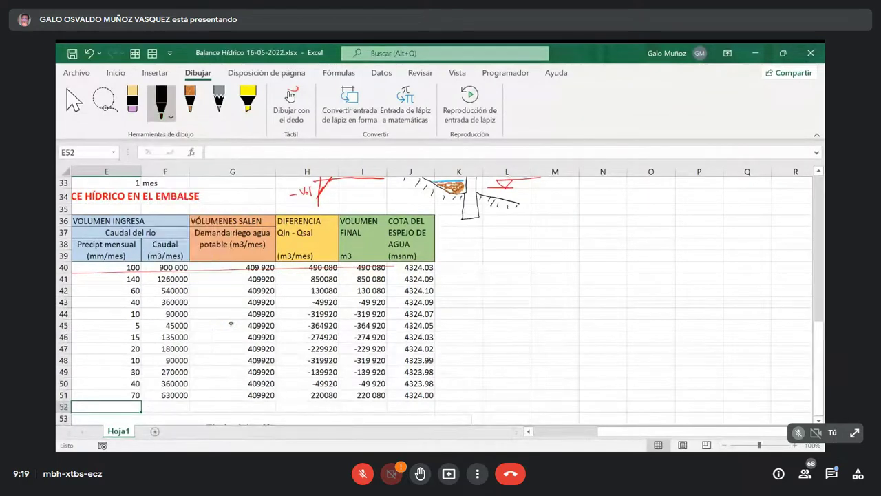
{"action": "mouse_move", "coordinate": [565, 318]}
{"action": "left_mouse_down"}
{"action": "mouse_move", "coordinate": [587, 257]}
{"action": "mouse_move", "coordinate": [677, 220]}
{"action": "mouse_move", "coordinate": [693, 269]}
{"action": "mouse_move", "coordinate": [619, 313]}
{"action": "mouse_move", "coordinate": [563, 324]}
{"action": "left_mouse_up"}
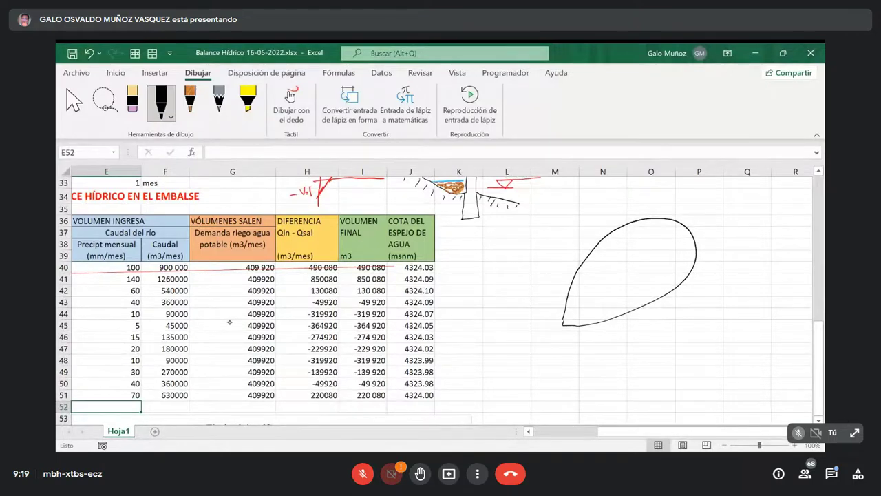
{"action": "left_click_drag", "start_coordinate": [564, 319], "coordinate": [588, 272]}
{"action": "mouse_move", "coordinate": [617, 242]}
{"action": "left_mouse_down"}
{"action": "mouse_move", "coordinate": [657, 229]}
{"action": "mouse_move", "coordinate": [672, 255]}
{"action": "mouse_move", "coordinate": [653, 281]}
{"action": "mouse_move", "coordinate": [565, 323]}
{"action": "left_mouse_up"}
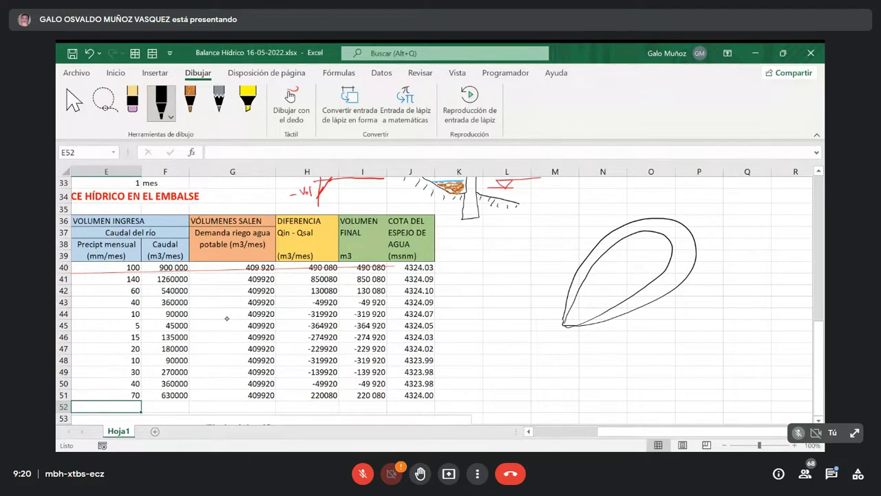
{"action": "mouse_move", "coordinate": [568, 318]}
{"action": "left_mouse_down"}
{"action": "mouse_move", "coordinate": [619, 262]}
{"action": "mouse_move", "coordinate": [644, 250]}
{"action": "mouse_move", "coordinate": [632, 286]}
{"action": "mouse_move", "coordinate": [611, 304]}
{"action": "left_mouse_up"}
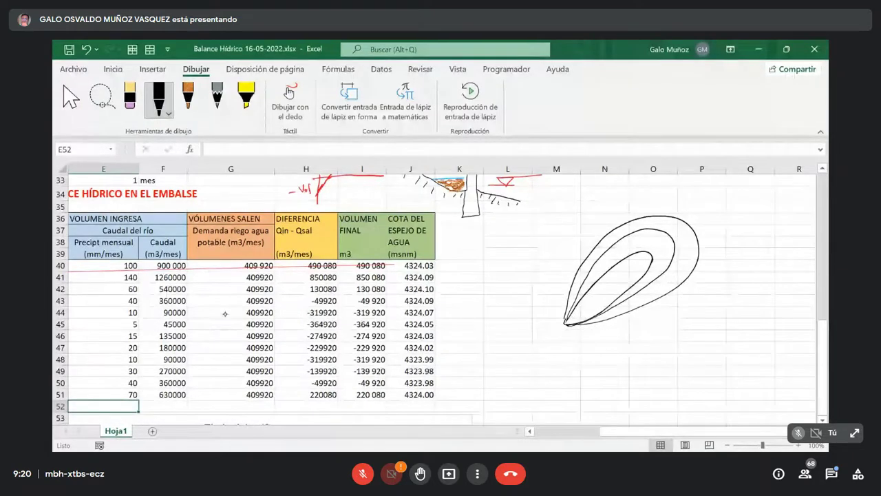
{"action": "mouse_move", "coordinate": [568, 319]}
{"action": "left_mouse_down"}
{"action": "mouse_move", "coordinate": [606, 283]}
{"action": "mouse_move", "coordinate": [572, 319]}
{"action": "left_mouse_up"}
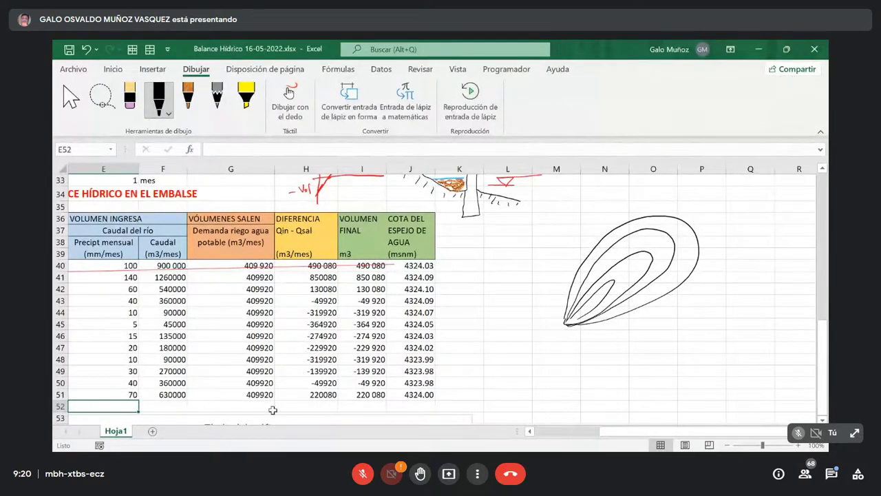
Switch to Google Earth Pro and start a new polygon, moving its properties dialog clear of the Angostura reservoir.
{"action": "left_click", "coordinate": [759, 50]}
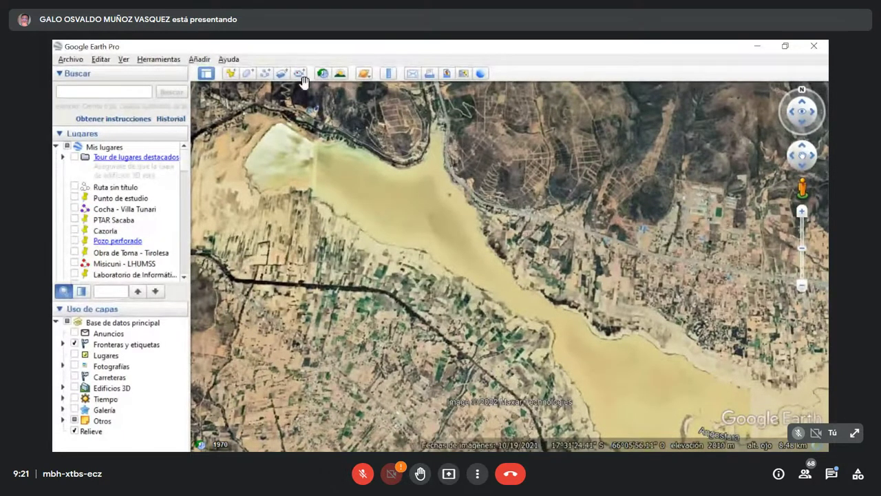
{"action": "left_click", "coordinate": [248, 74]}
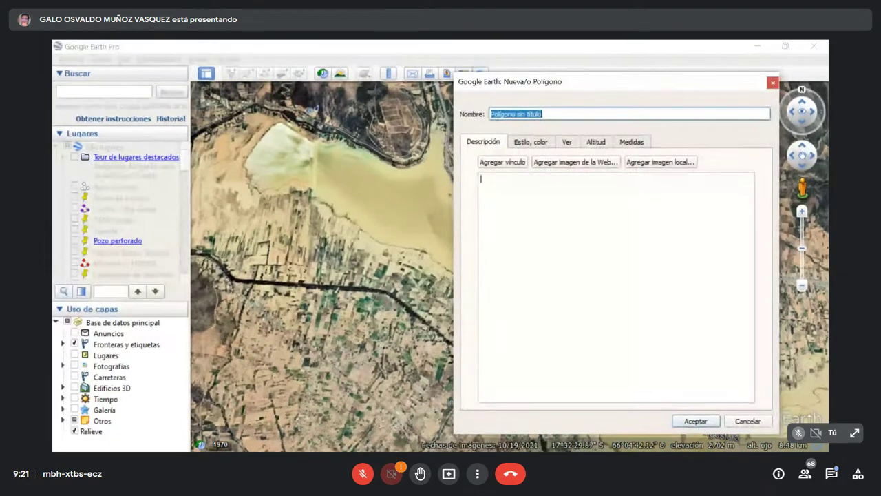
{"action": "left_click_drag", "start_coordinate": [523, 81], "coordinate": [73, 313]}
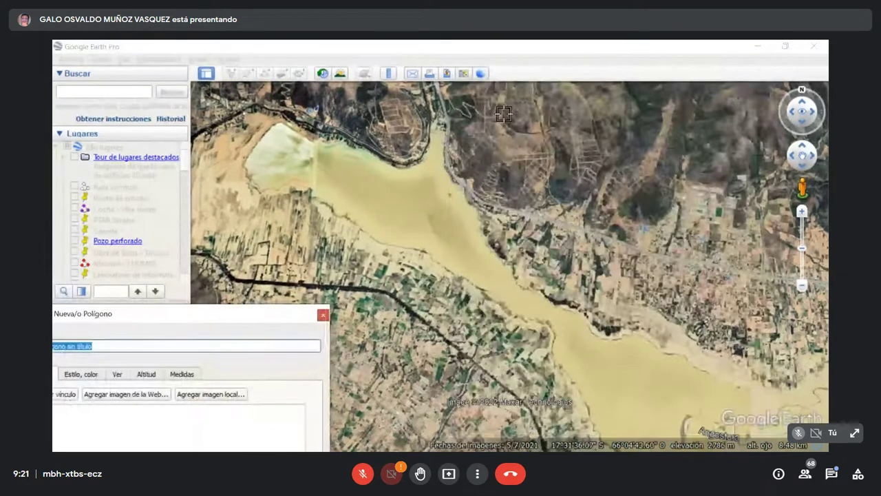
Trace the polygon from the reservoir's northern inlet westward along the north shore to its northwestern end.
{"action": "left_click", "coordinate": [431, 131]}
{"action": "left_click", "coordinate": [414, 164]}
{"action": "left_click", "coordinate": [361, 150]}
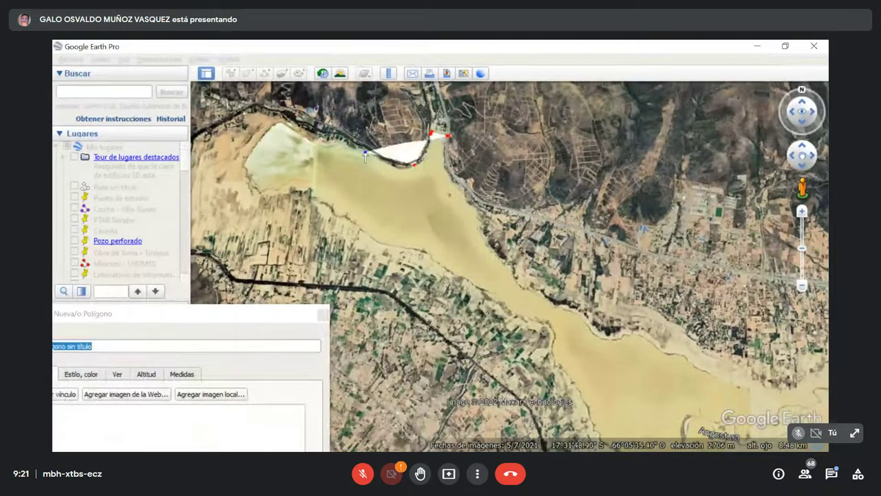
{"action": "left_click", "coordinate": [288, 131]}
{"action": "left_click", "coordinate": [253, 152]}
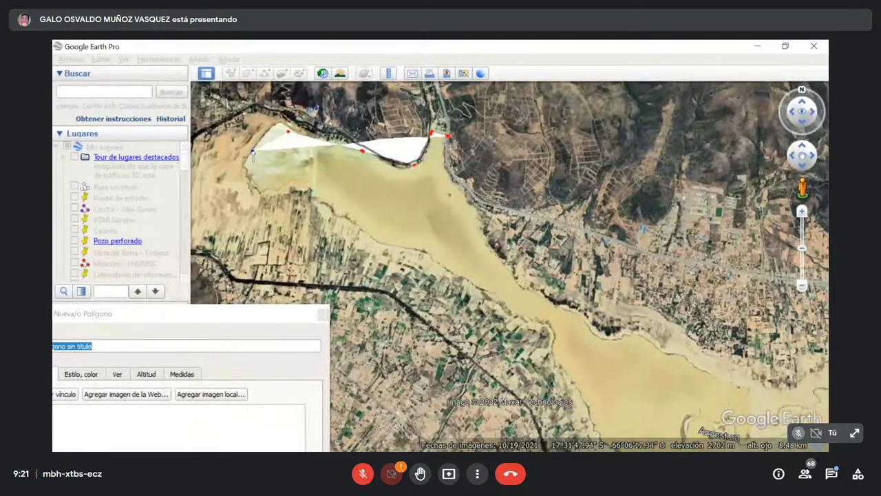
Continue the polygon around the reservoir's western end and southeast along its southwestern shore.
{"action": "left_click", "coordinate": [258, 190]}
{"action": "left_click", "coordinate": [341, 211]}
{"action": "left_click", "coordinate": [432, 259]}
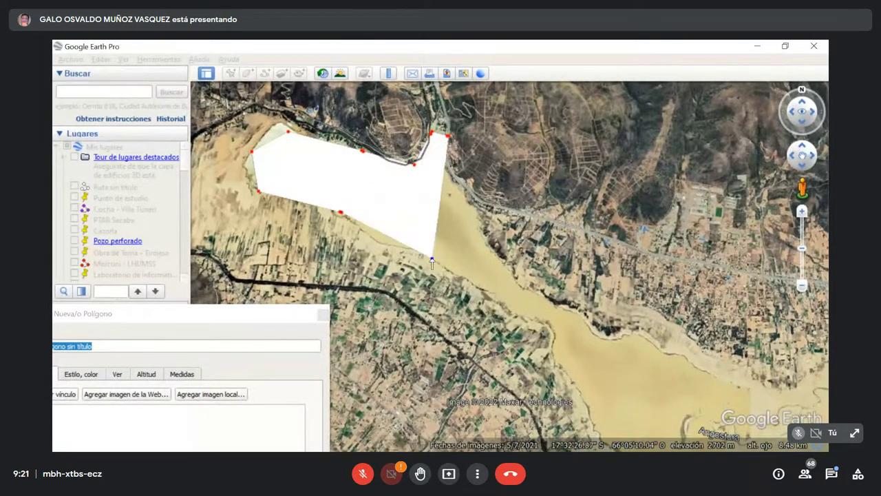
{"action": "left_click", "coordinate": [523, 318]}
{"action": "left_click", "coordinate": [582, 404]}
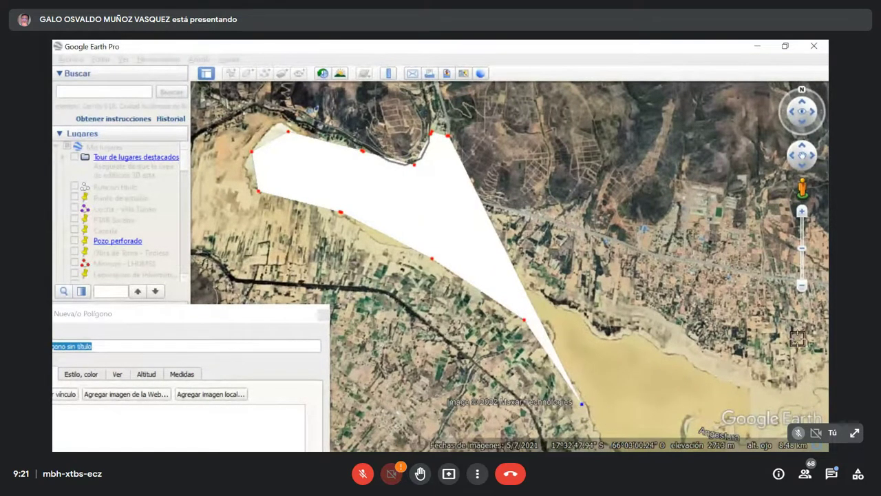
Extend the polygon around the reservoir's southeastern end near the Angostura label and onto its northeastern shore.
{"action": "left_click", "coordinate": [804, 170]}
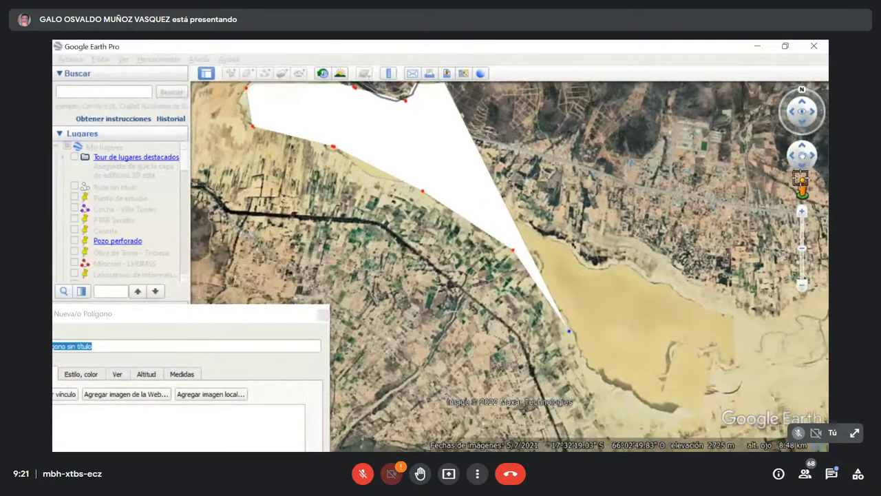
{"action": "left_click", "coordinate": [602, 372]}
{"action": "left_click", "coordinate": [673, 408]}
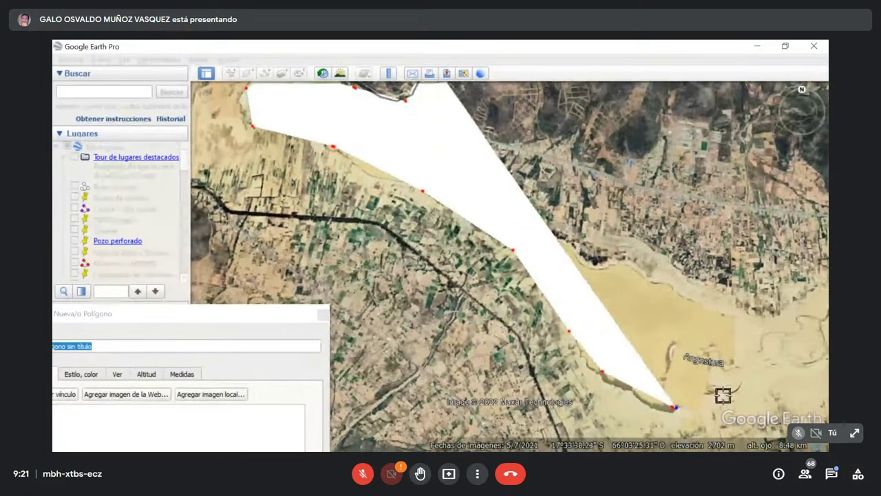
{"action": "left_click", "coordinate": [724, 391]}
{"action": "left_click", "coordinate": [735, 321]}
{"action": "left_click", "coordinate": [645, 275]}
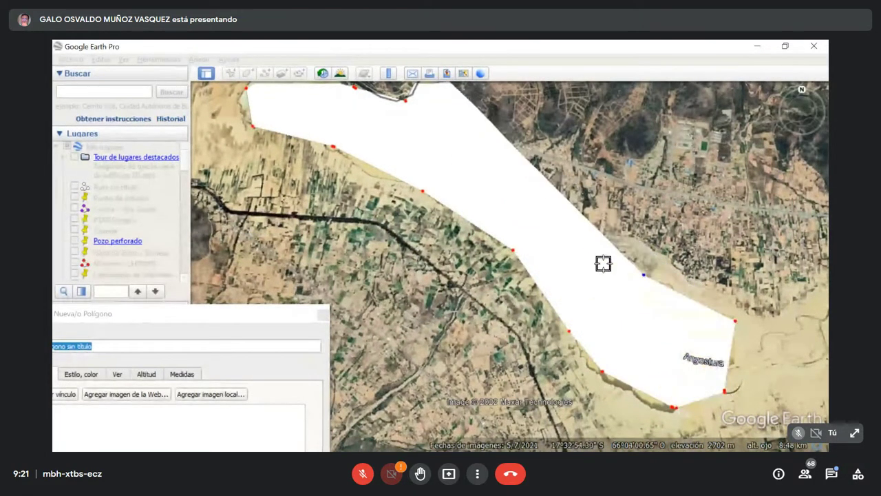
Trace the polygon northwest along the reservoir's northeastern shore, through the narrow section, back towards the northern inlet.
{"action": "left_click", "coordinate": [590, 248]}
{"action": "left_click", "coordinate": [546, 221]}
{"action": "left_click", "coordinate": [522, 210]}
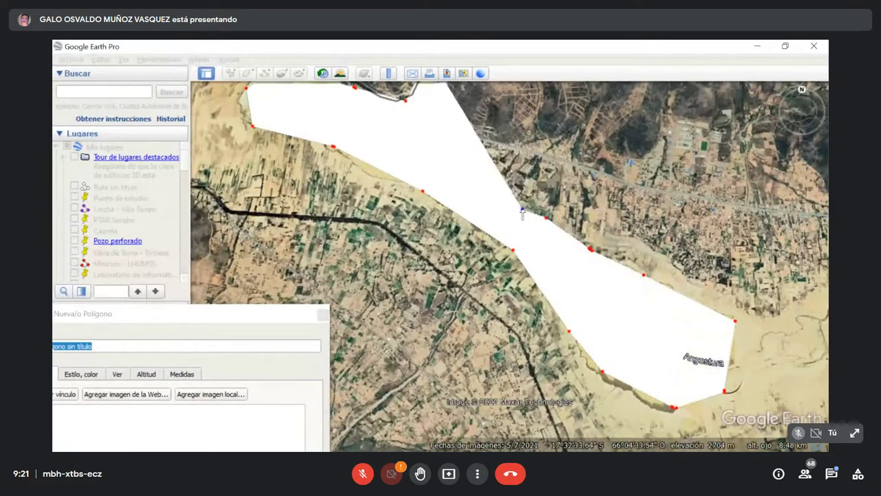
{"action": "left_click", "coordinate": [489, 172]}
{"action": "left_click", "coordinate": [466, 155]}
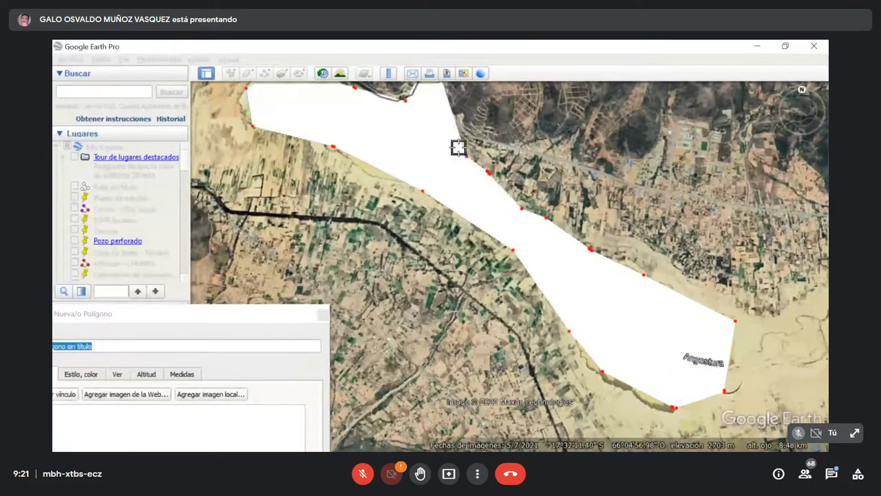
{"action": "left_click", "coordinate": [448, 107]}
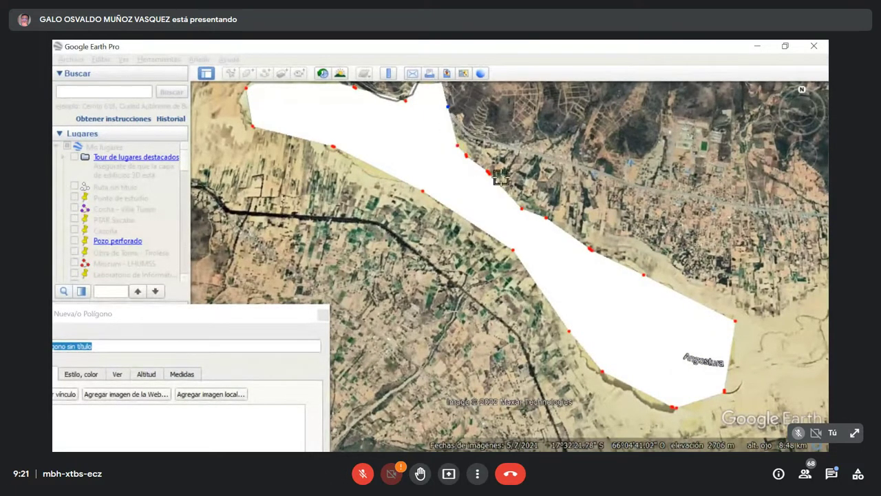